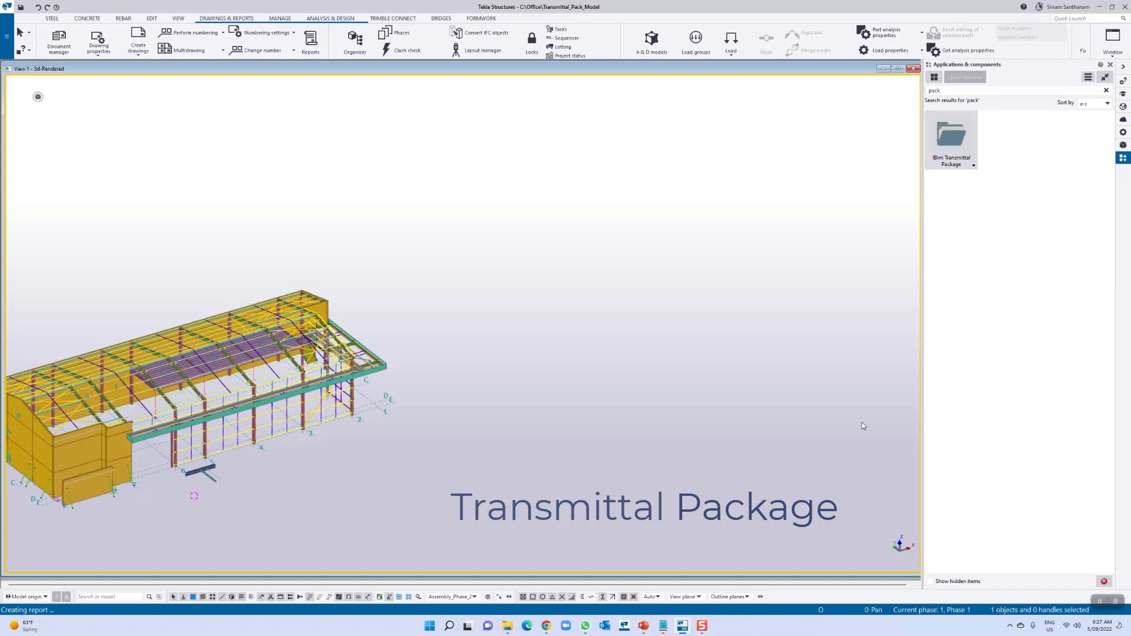
Open the IBim Transmittal Package application and review its folder, drawing printing, DWG/DXF export and transmittal sheet settings
double_click(955, 136)
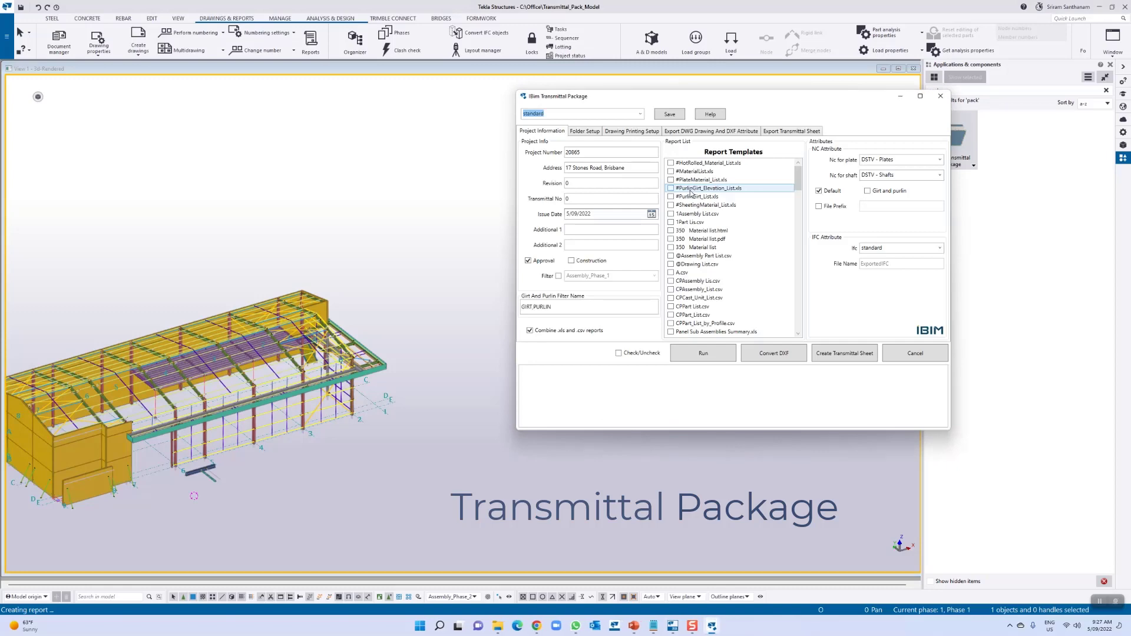
left_click_drag(765, 98, 679, 86)
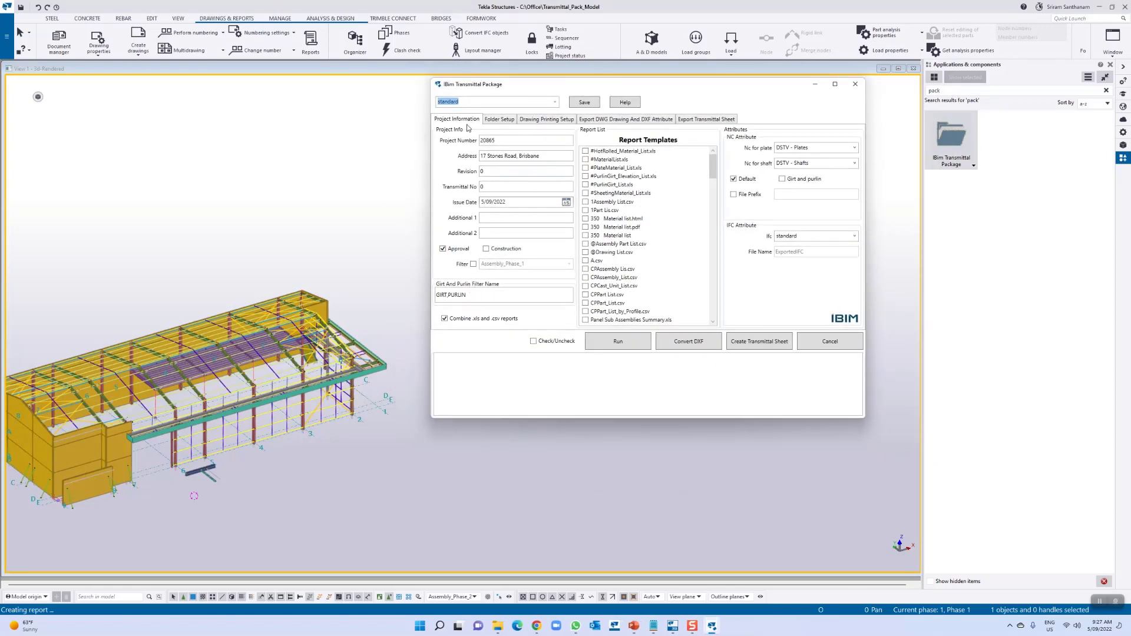
left_click(503, 121)
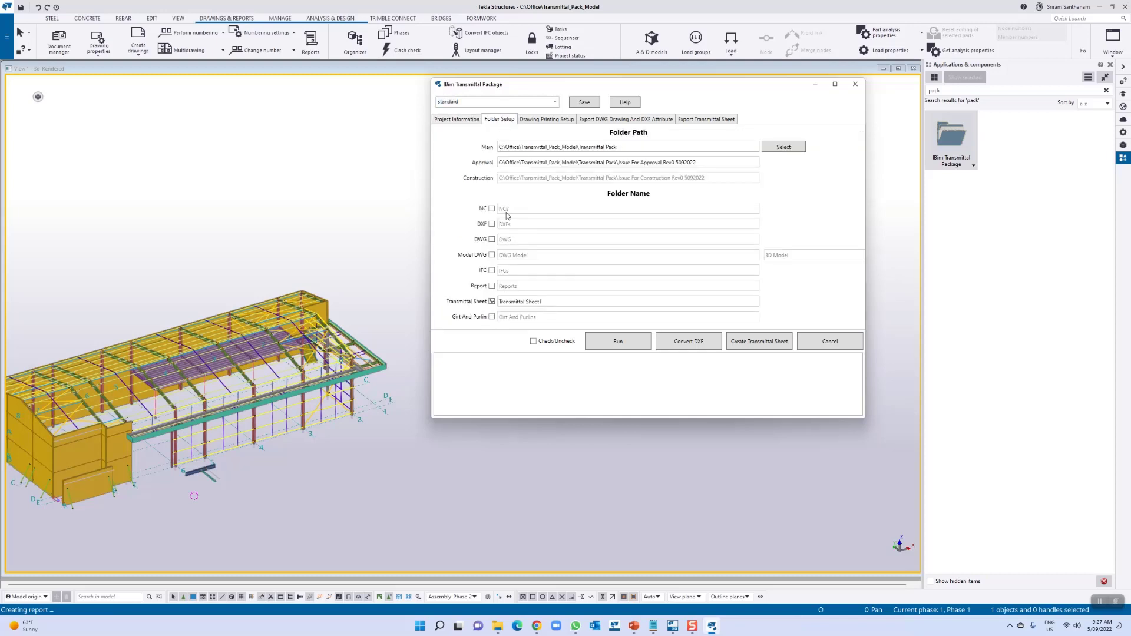
left_click(553, 120)
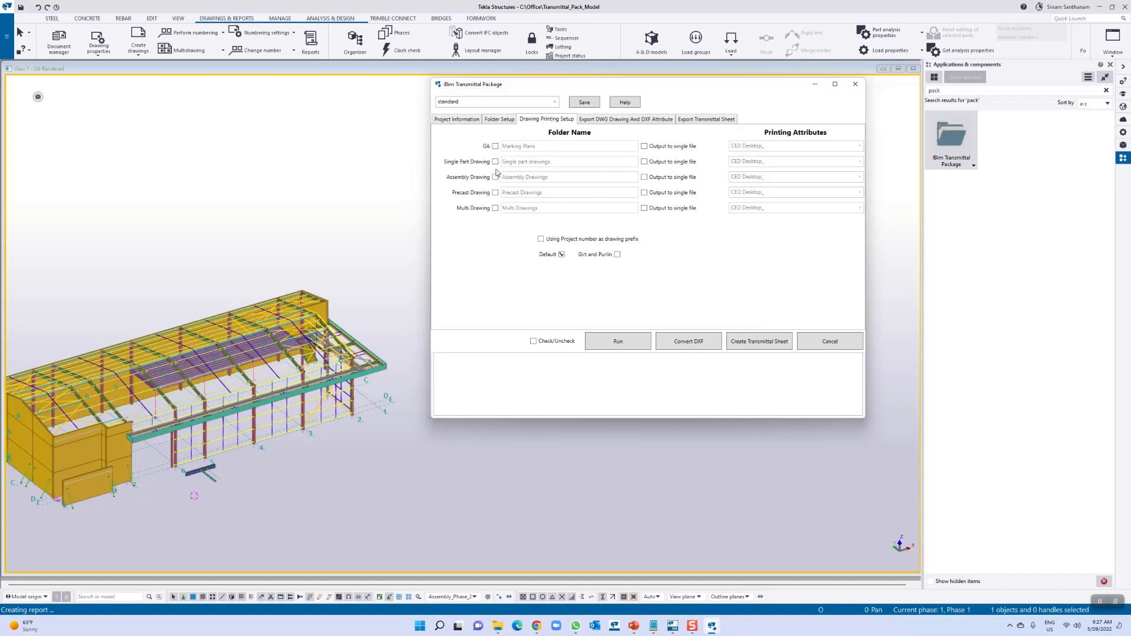
left_click(634, 120)
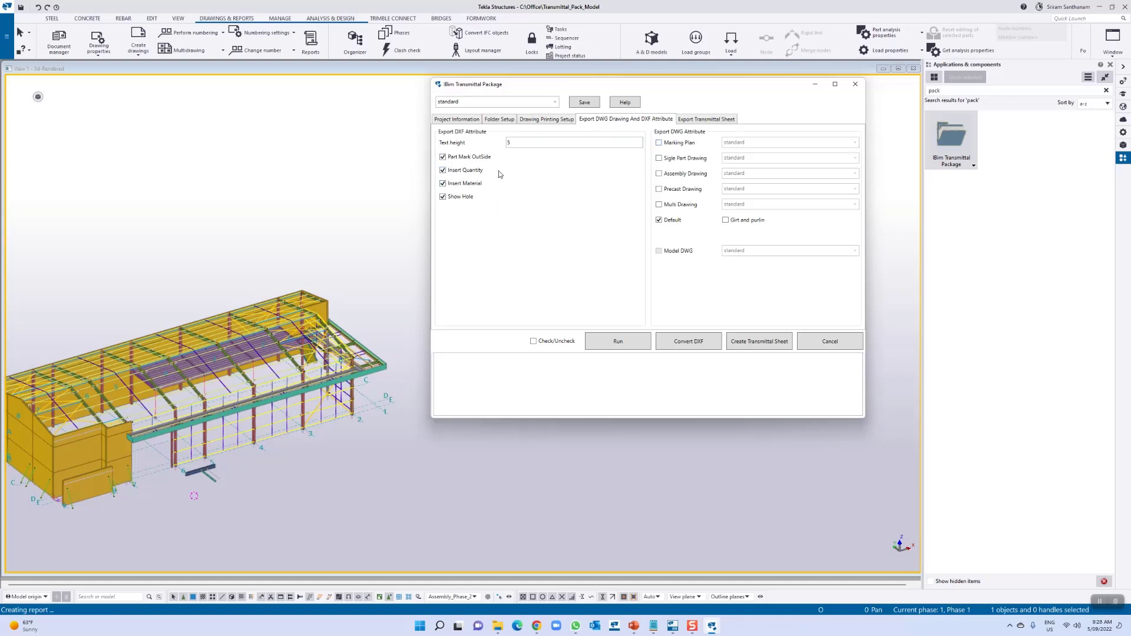
left_click(687, 121)
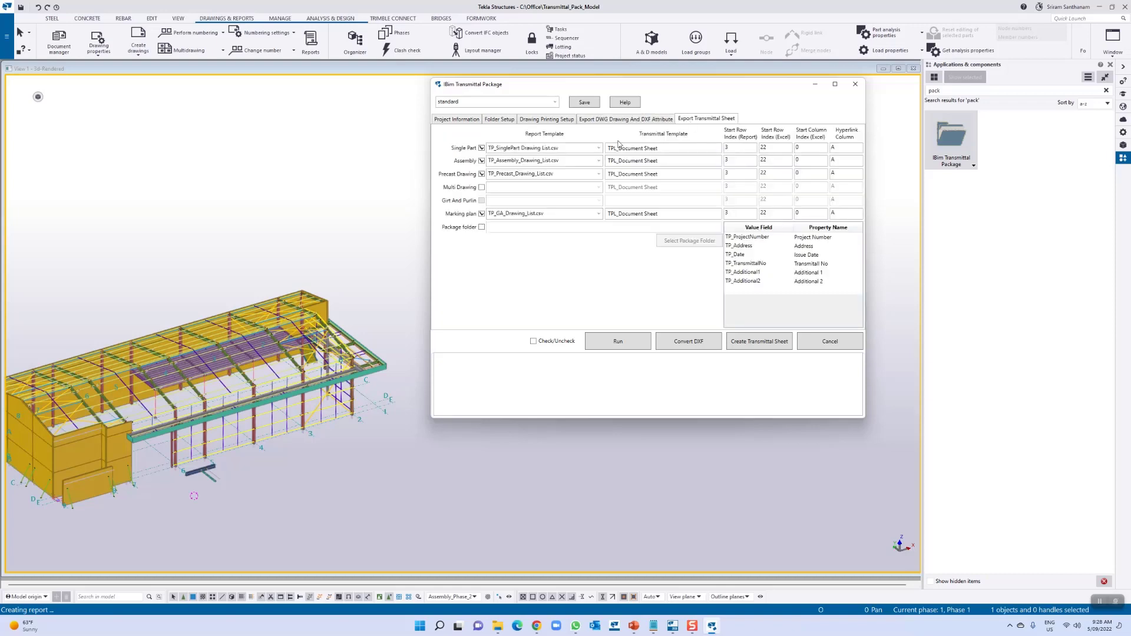
left_click(457, 118)
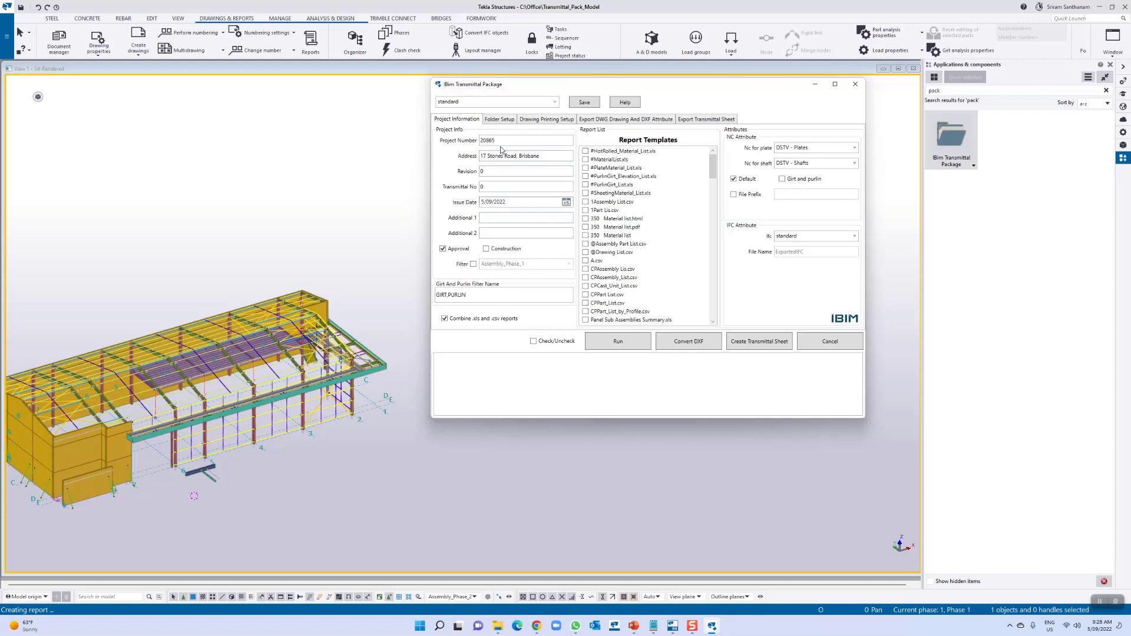
Review the project number and address fields and set the revision to 1
left_click_drag(500, 140, 472, 144)
key("Tab")
key("Tab")
Examine the main folder path in the folder setup and view the folder browser without choosing a different folder
left_click(499, 120)
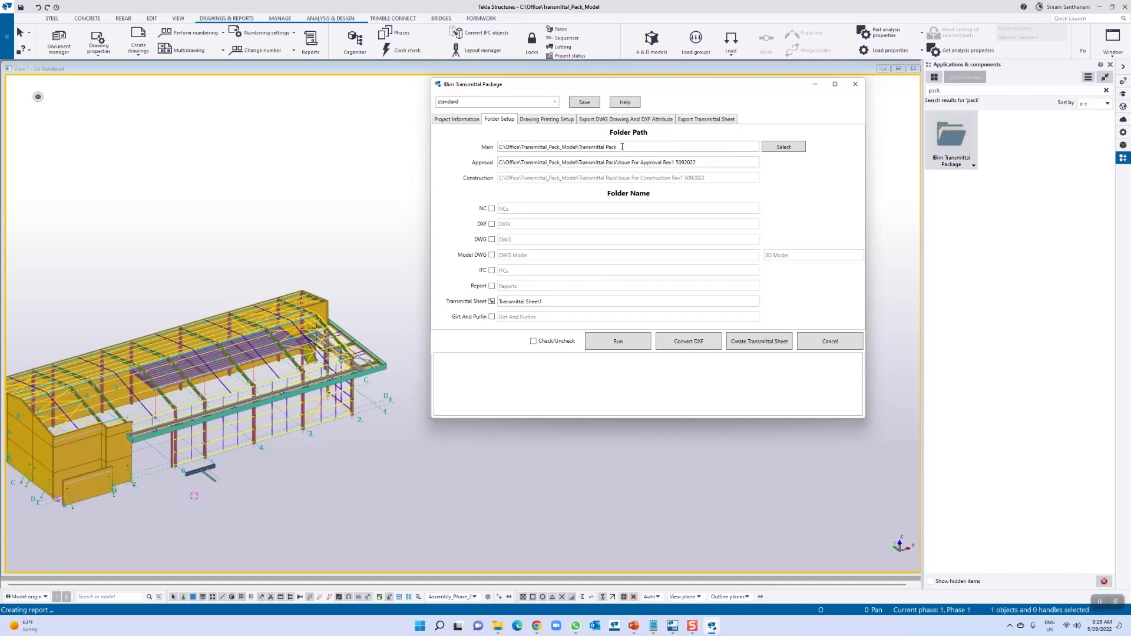
left_click_drag(575, 147, 490, 149)
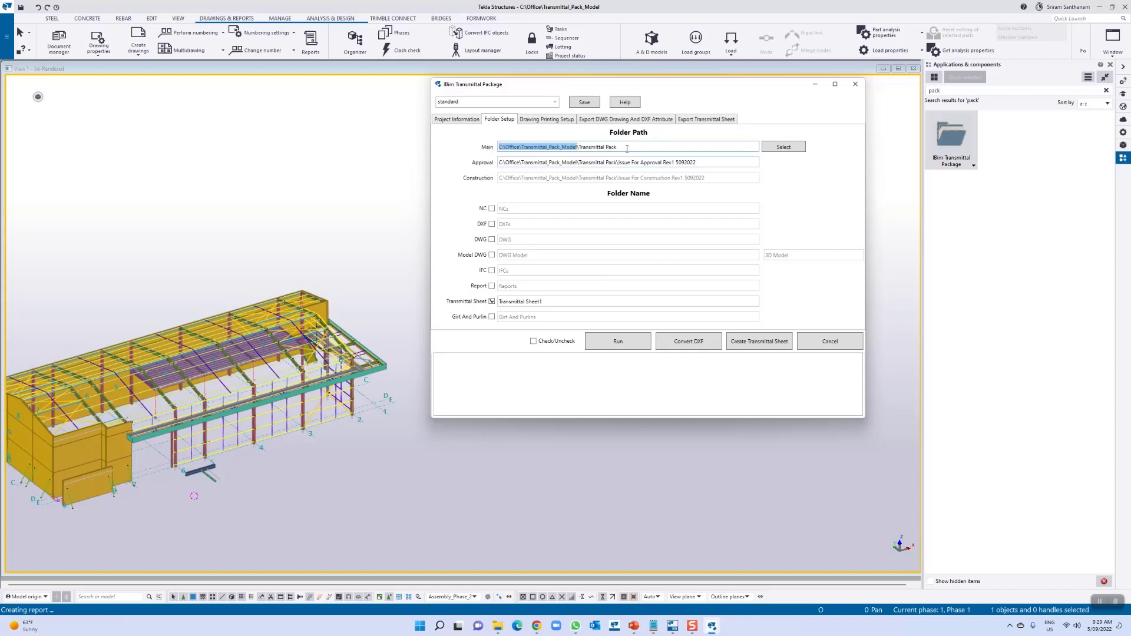
left_click_drag(579, 147, 631, 148)
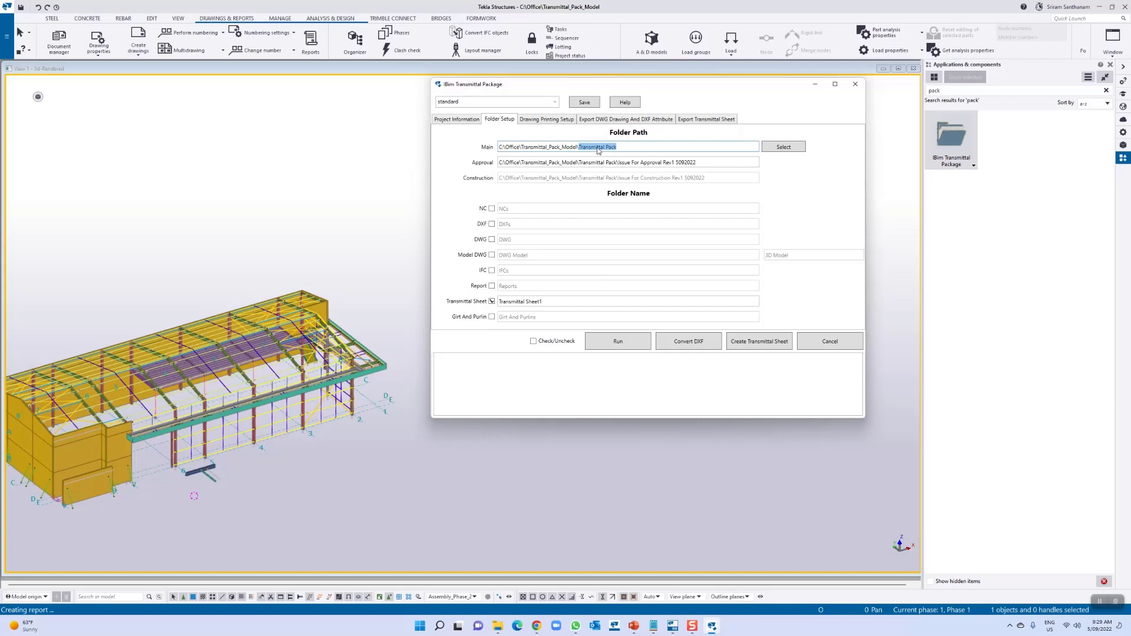
left_click(782, 147)
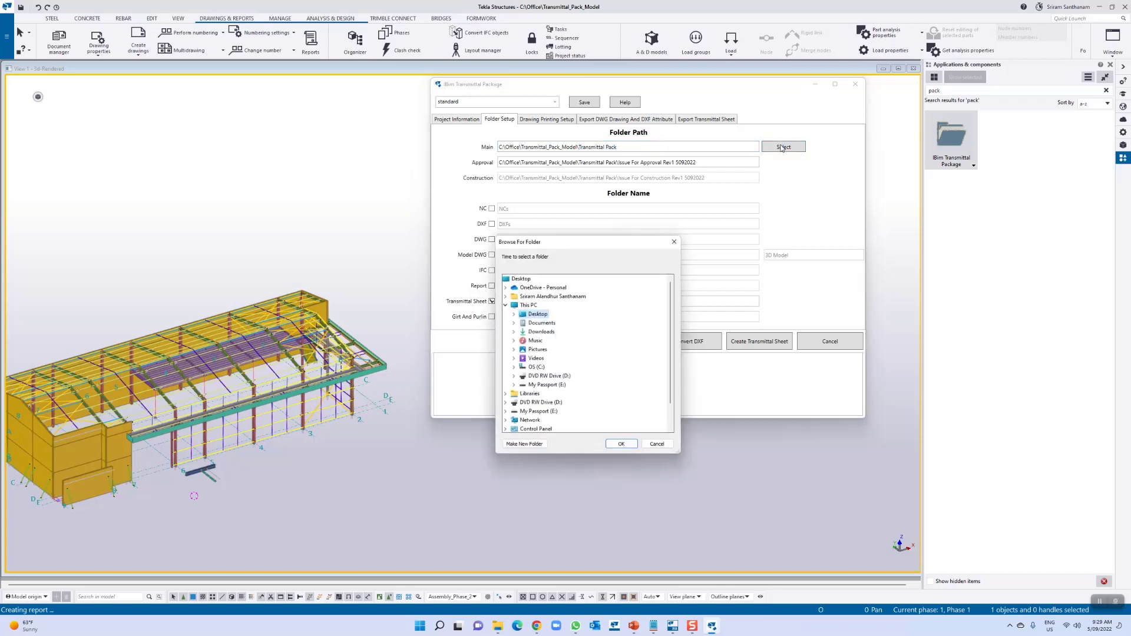
left_click(674, 241)
Switch the issue type to Construction and check the construction folder path in the folder setup
left_click(474, 120)
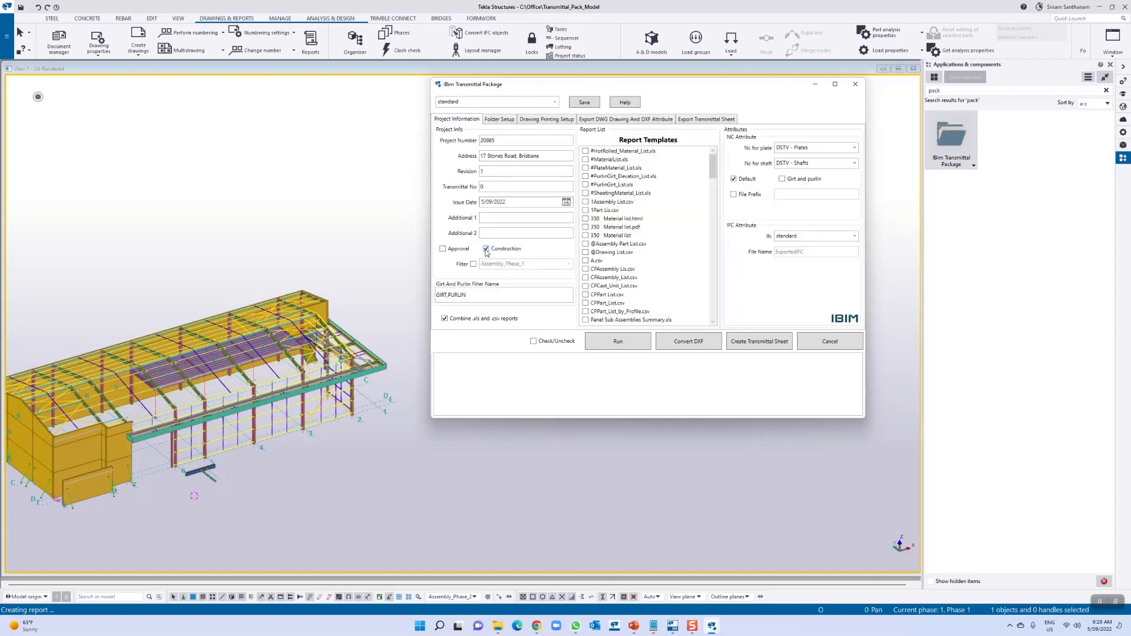
left_click(499, 118)
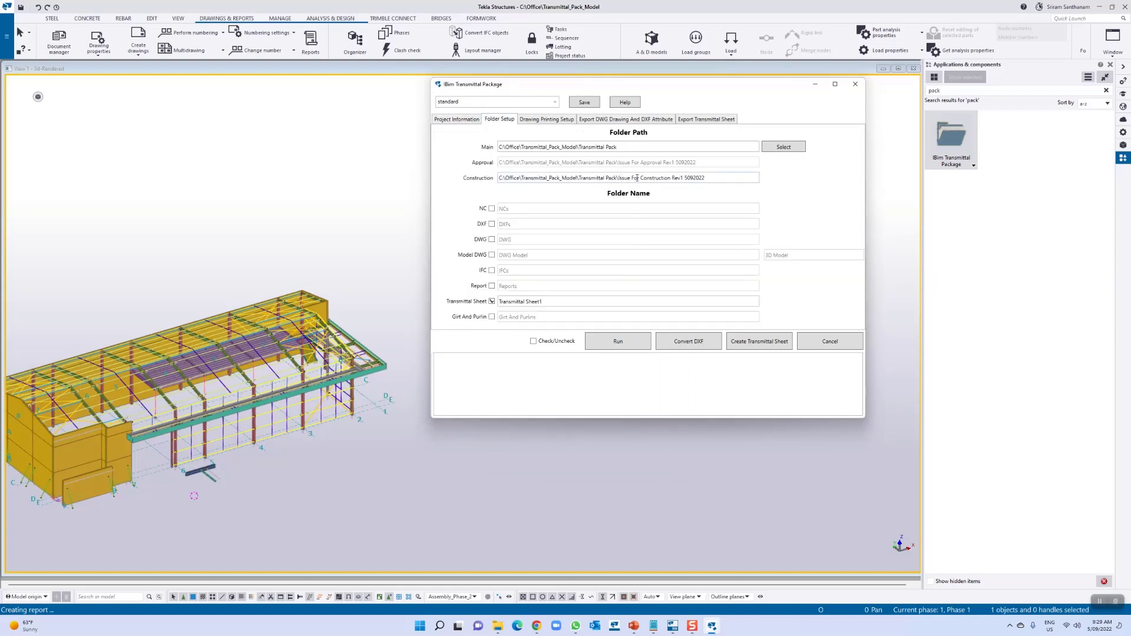
left_click(441, 120)
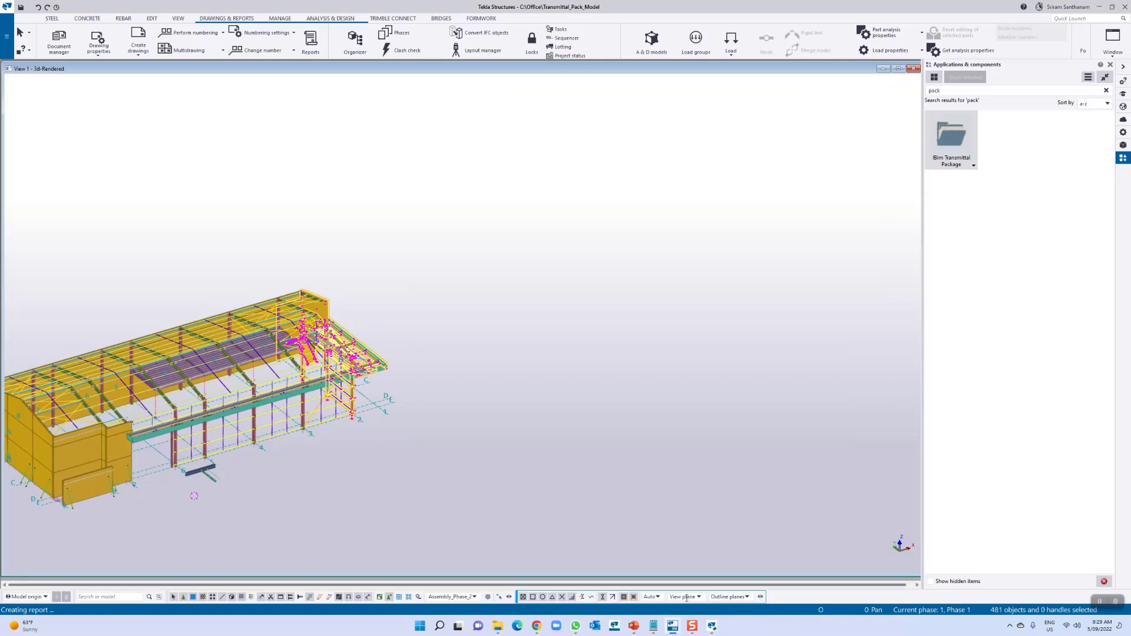
Enable the filter in the project information and browse the available filter names
left_click(712, 625)
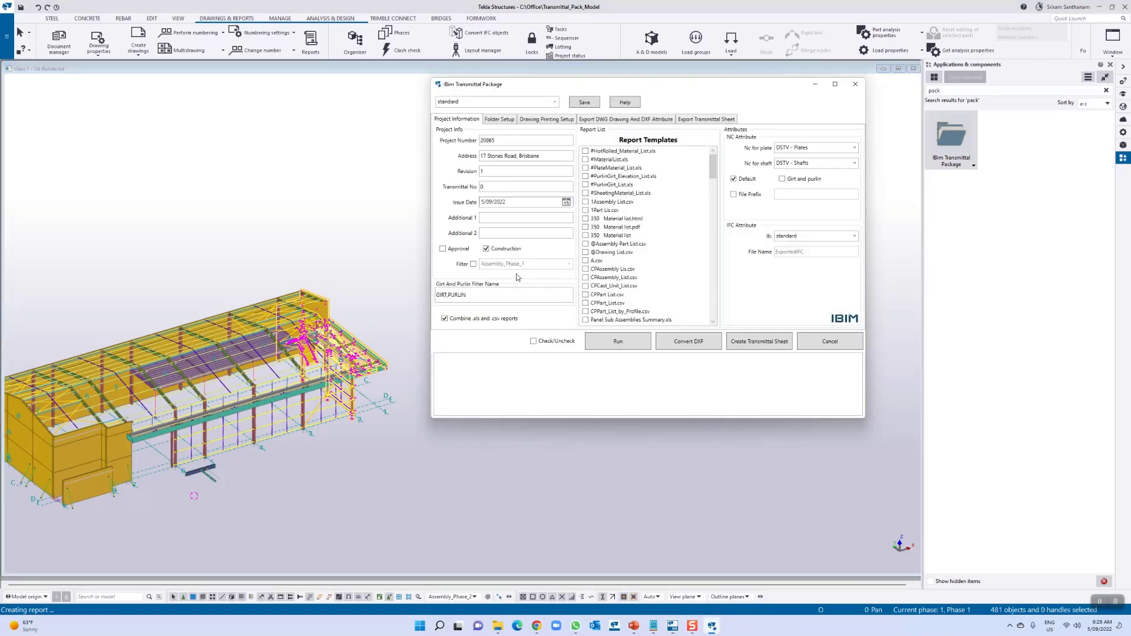
left_click(474, 265)
left_click(569, 264)
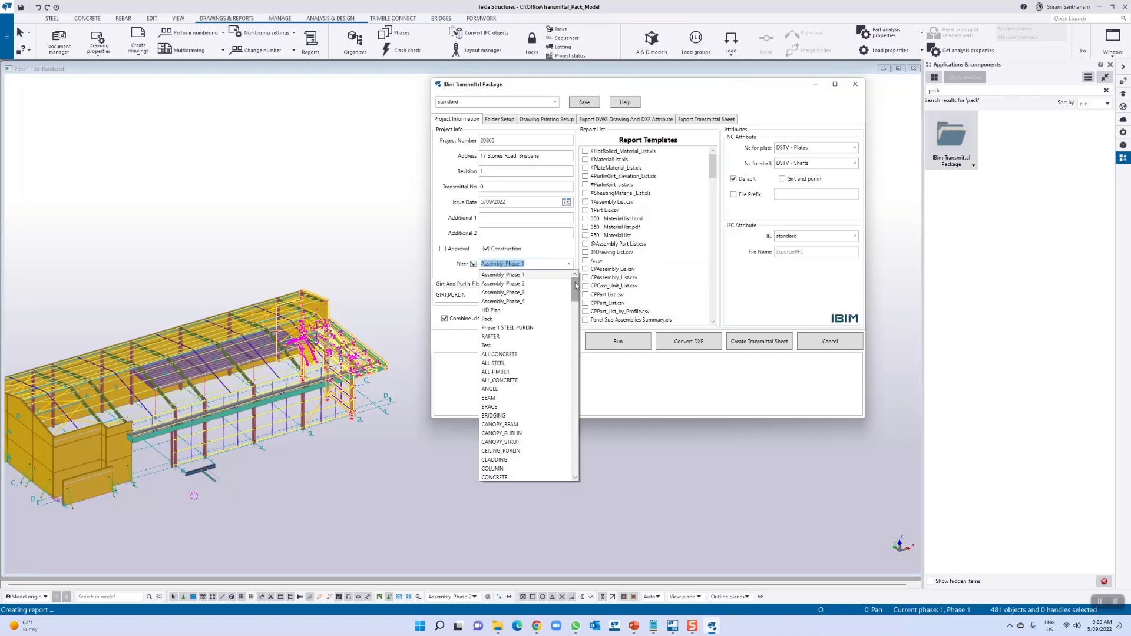
mouse_move(576, 288)
left_mouse_down()
mouse_move(569, 440)
mouse_move(572, 289)
left_mouse_up()
Set the issue type back to Approval and turn off the filter
left_click(443, 250)
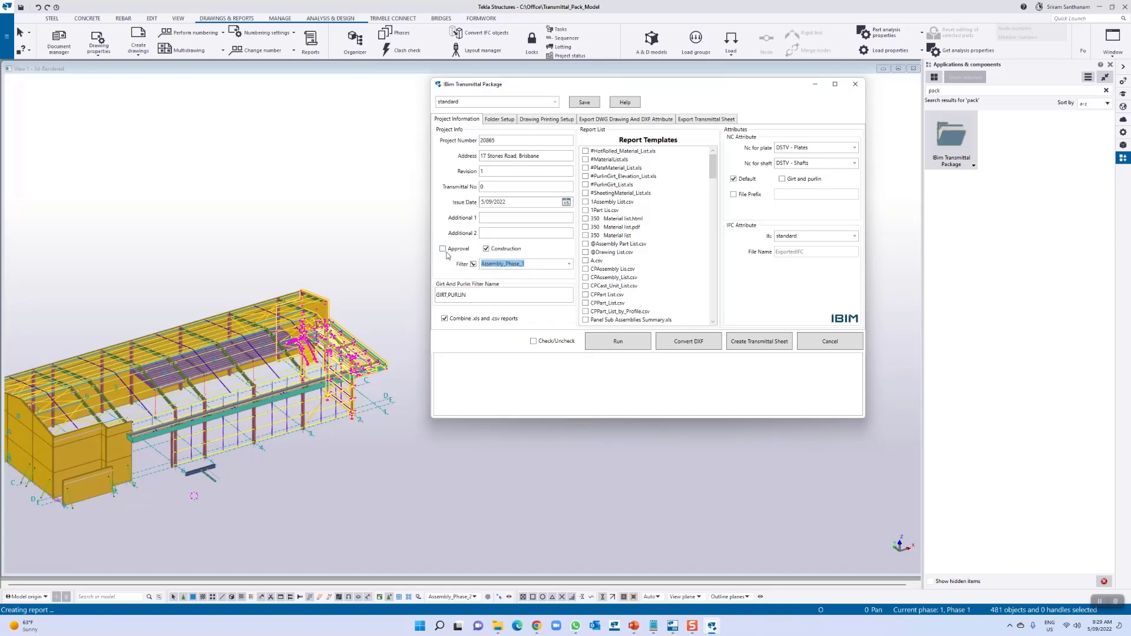
left_click(442, 249)
left_click(473, 264)
Area-select the parts at the far gable end of the building model and return to the transmittal package window
left_click_drag(248, 260, 429, 481)
left_click_drag(204, 243, 460, 491)
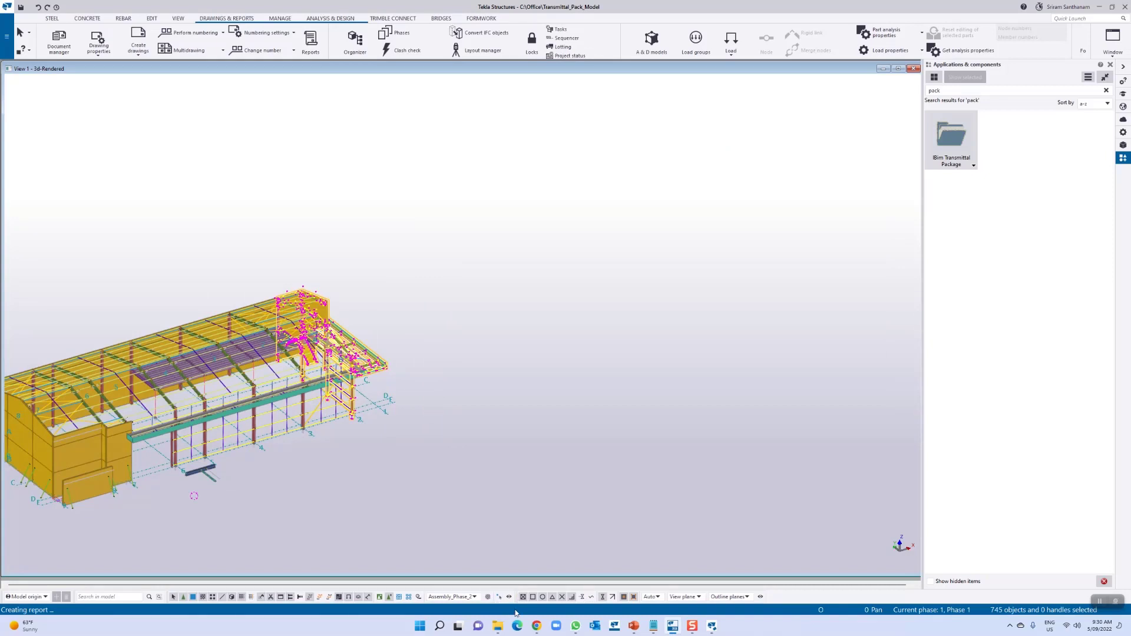
left_click(712, 627)
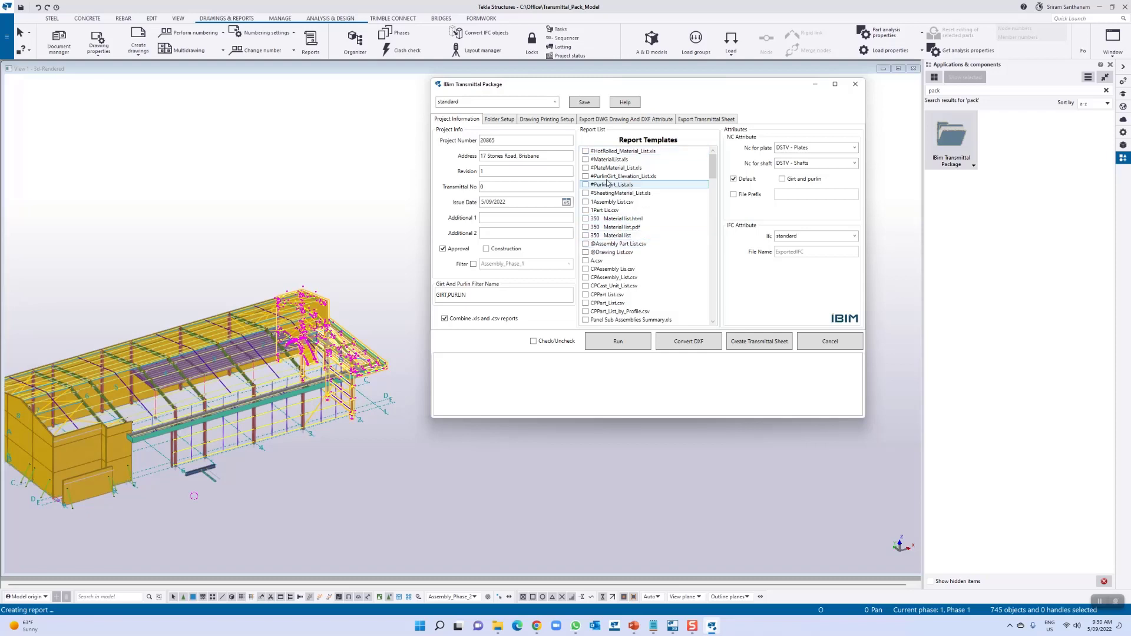
Load the Approval settings and include the Material List and PDF Material List.pdf report templates
left_click(555, 102)
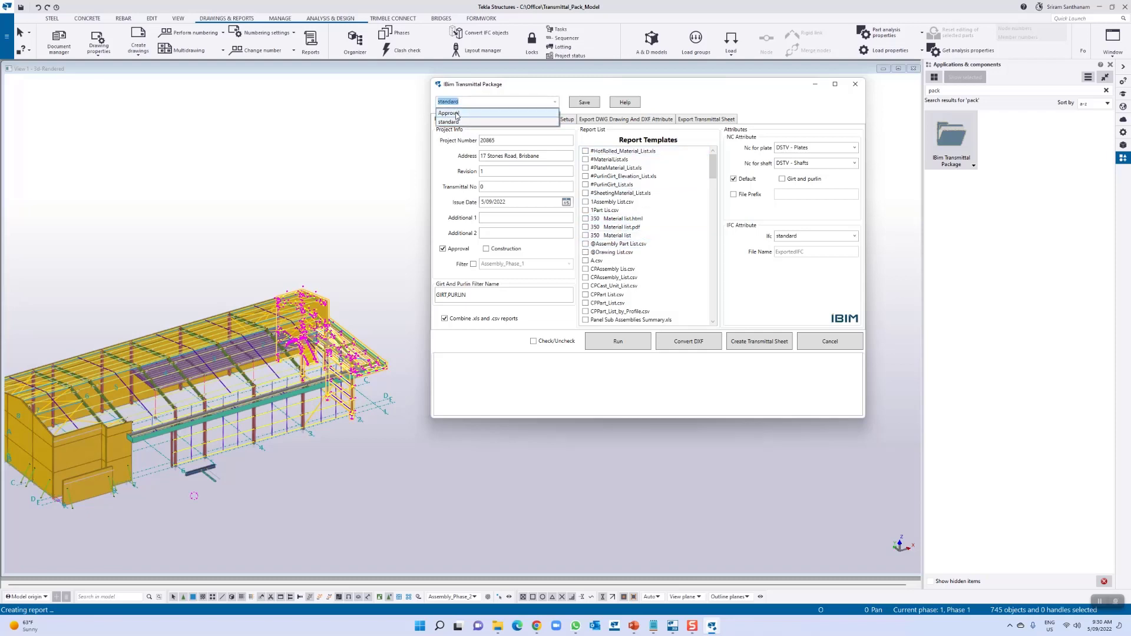
left_click(457, 113)
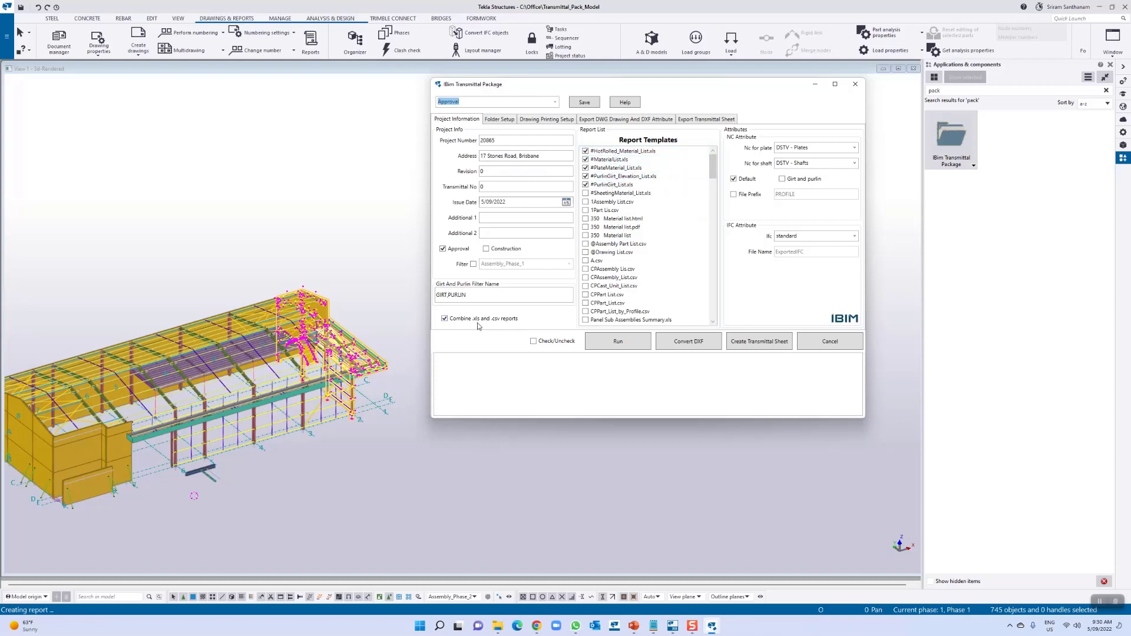
scroll(631, 219, "down", 5)
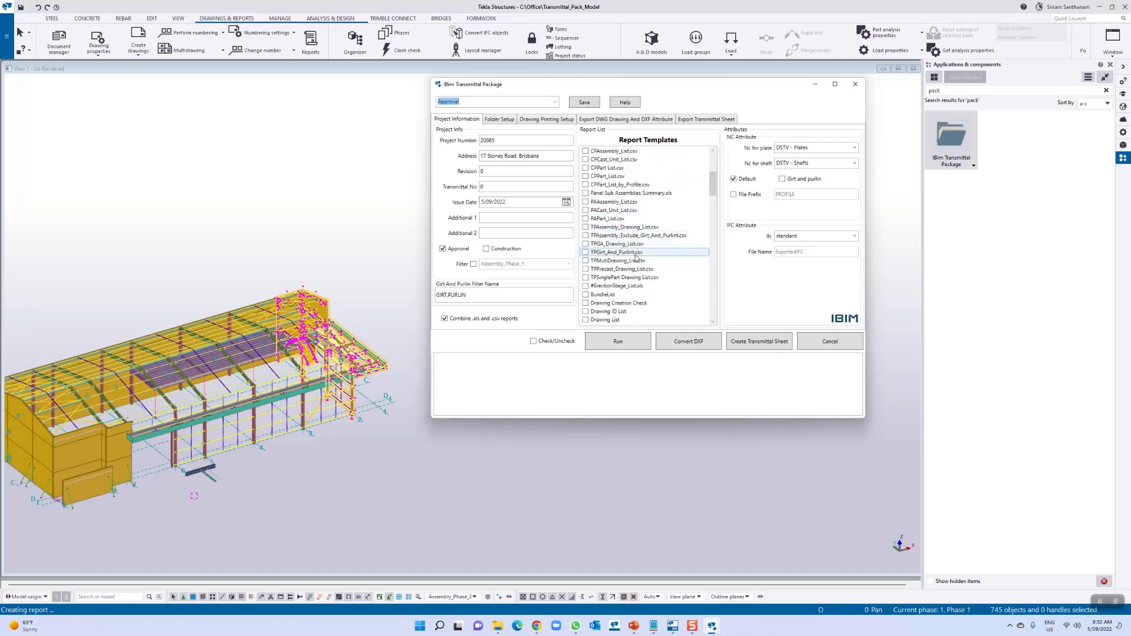
scroll(616, 235, "down", 4)
scroll(612, 238, "up", 2)
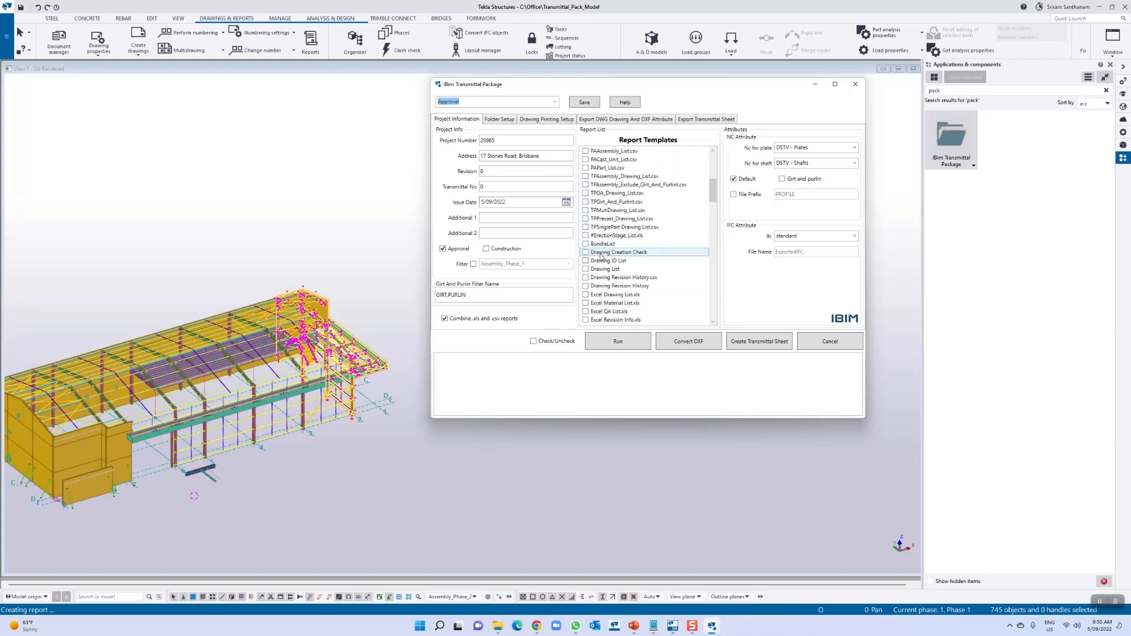
scroll(601, 256, "down", 3)
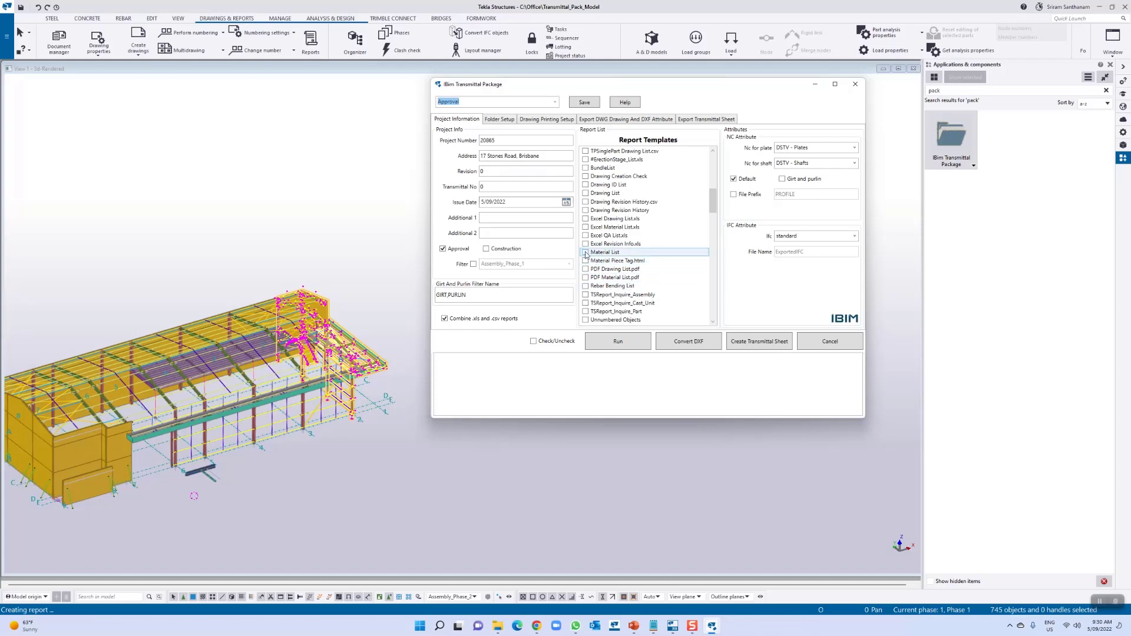
left_click(586, 252)
left_click(588, 277)
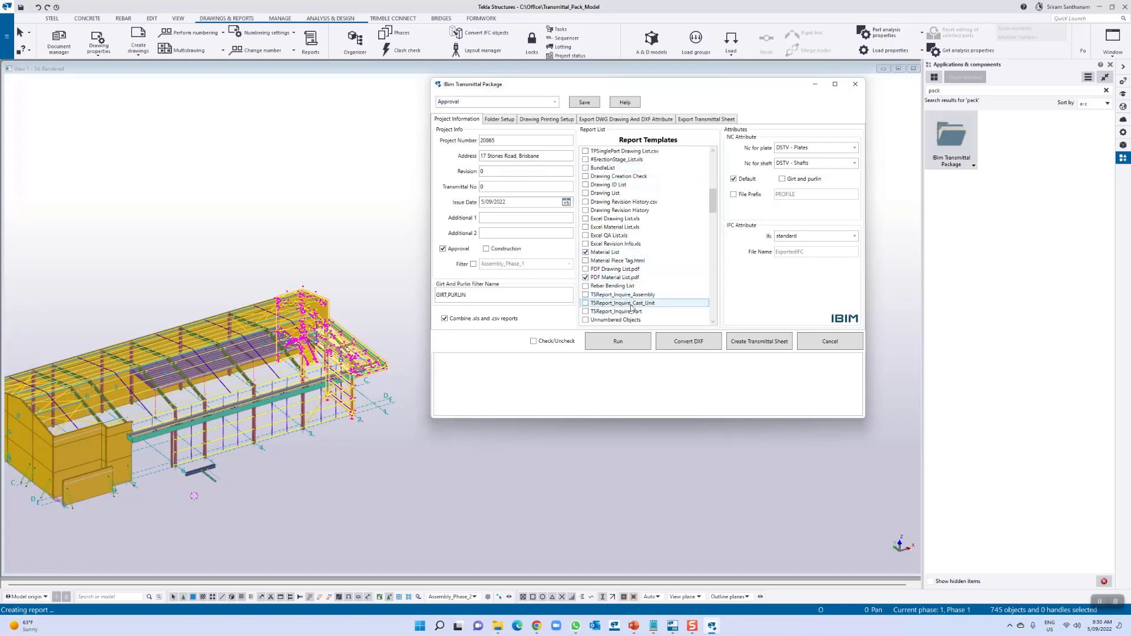
scroll(634, 314, "up", 8)
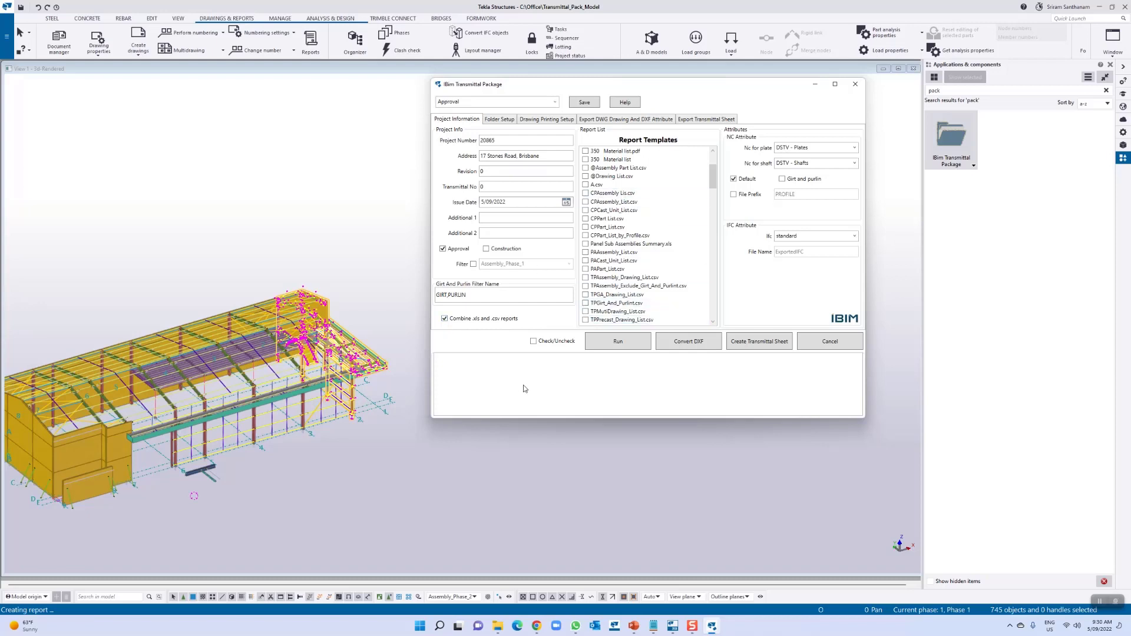
Open the model's report creation dialog, choose the Excel Assembly List.xls template and check its report display options
left_click(311, 41)
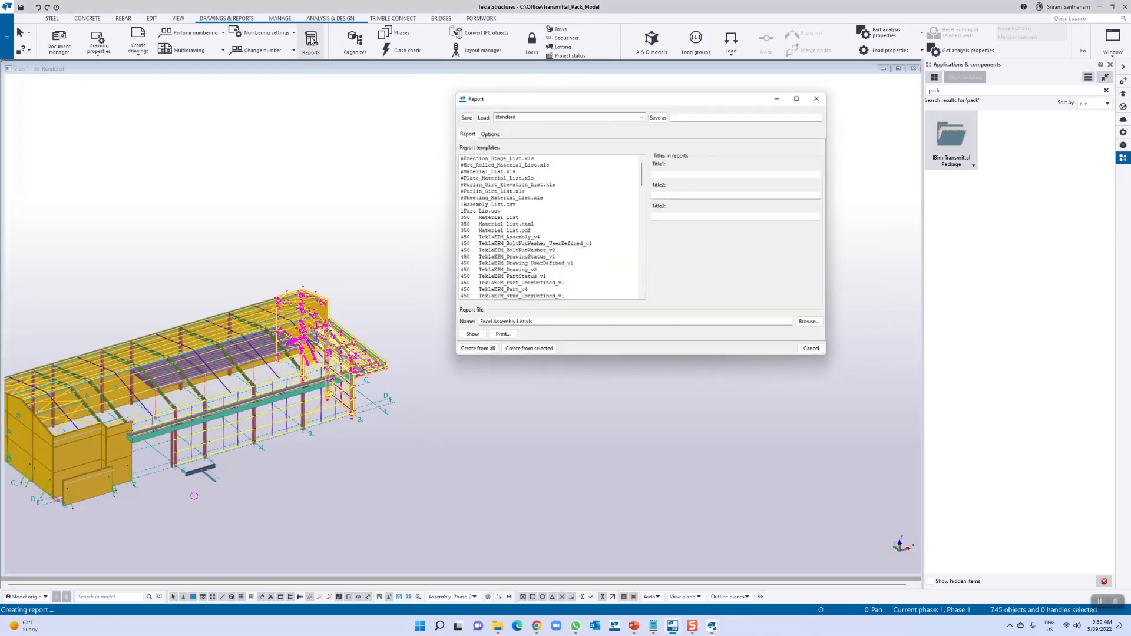
scroll(520, 250, "down", 10)
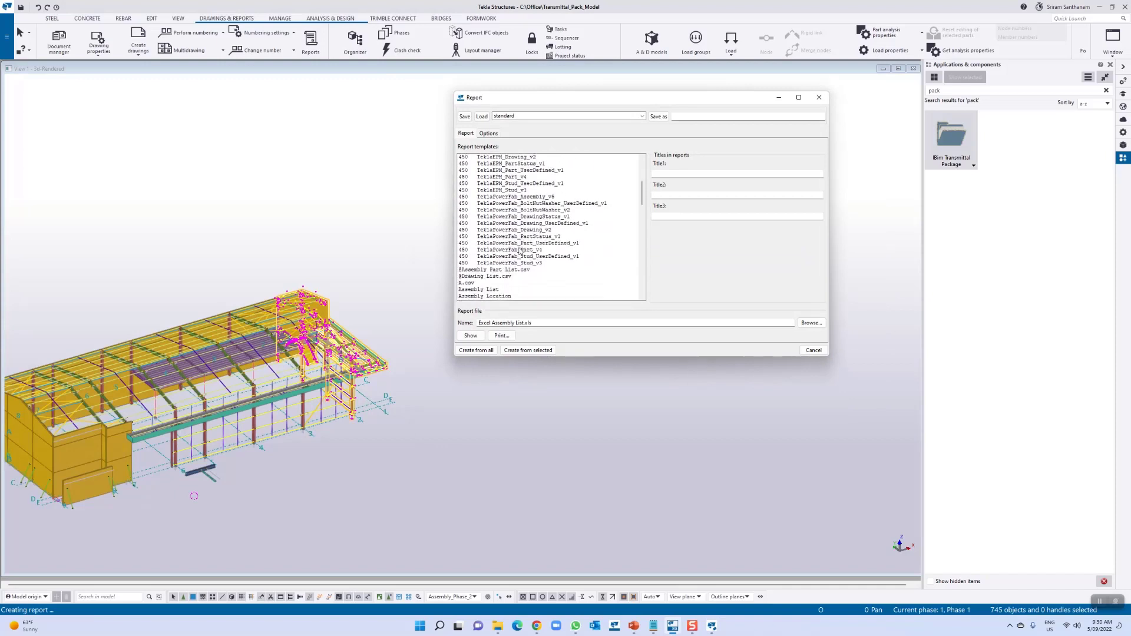
scroll(518, 252, "down", 3)
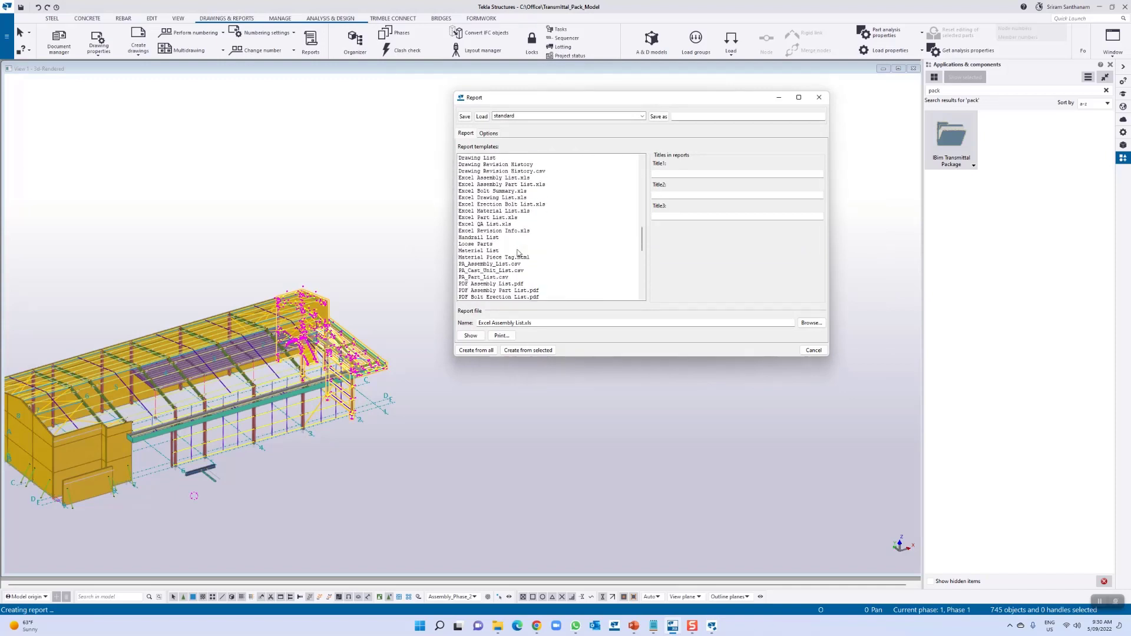
left_click(504, 198)
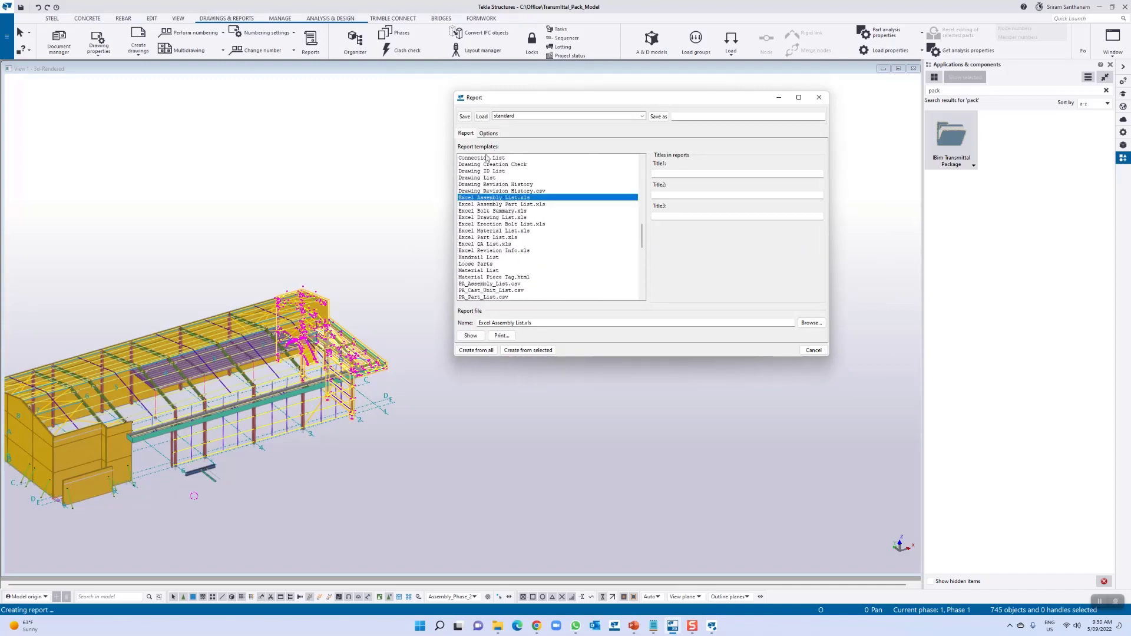
left_click(488, 133)
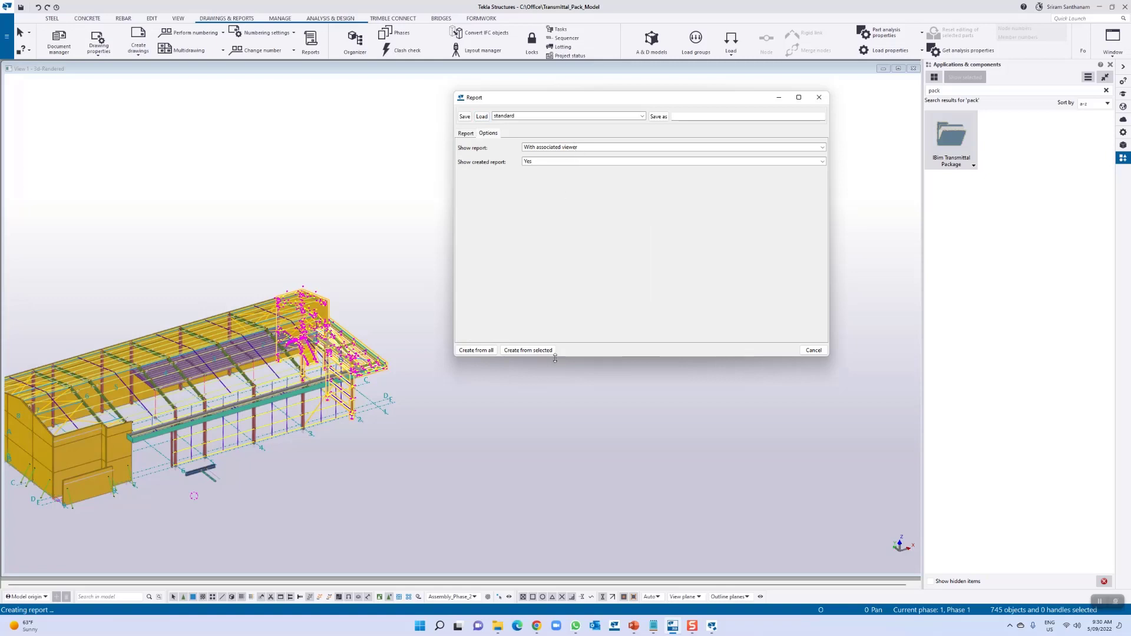
Perform numbering and create the Excel Assembly List report from the selected objects, viewing the workbook in Excel before closing it
left_click(203, 33)
left_click(192, 94)
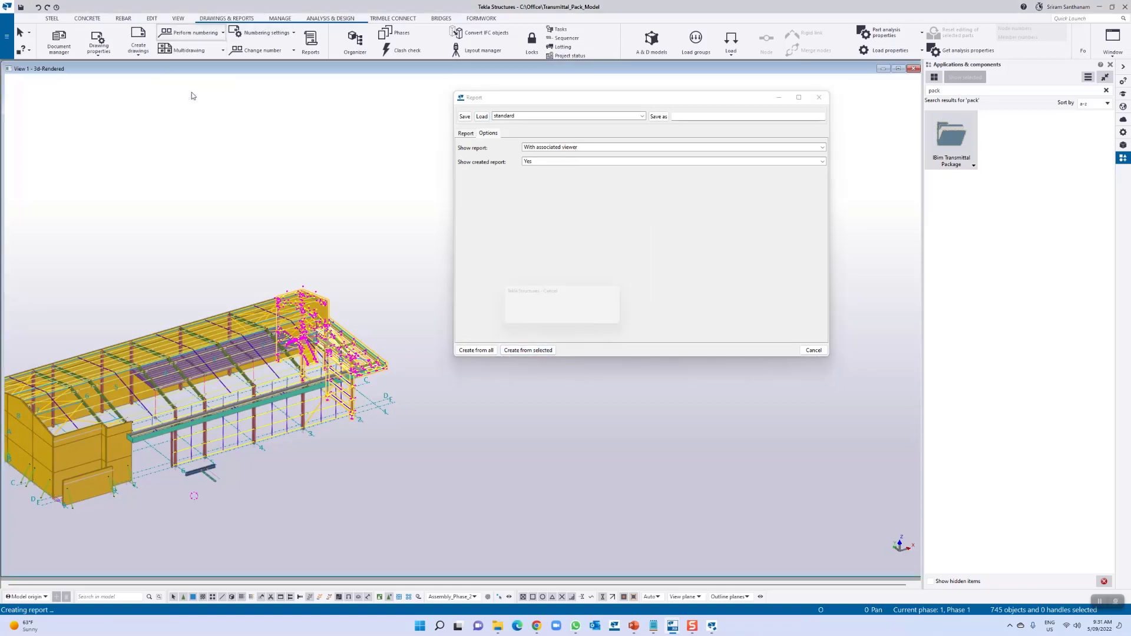
left_click(544, 351)
left_click(545, 322)
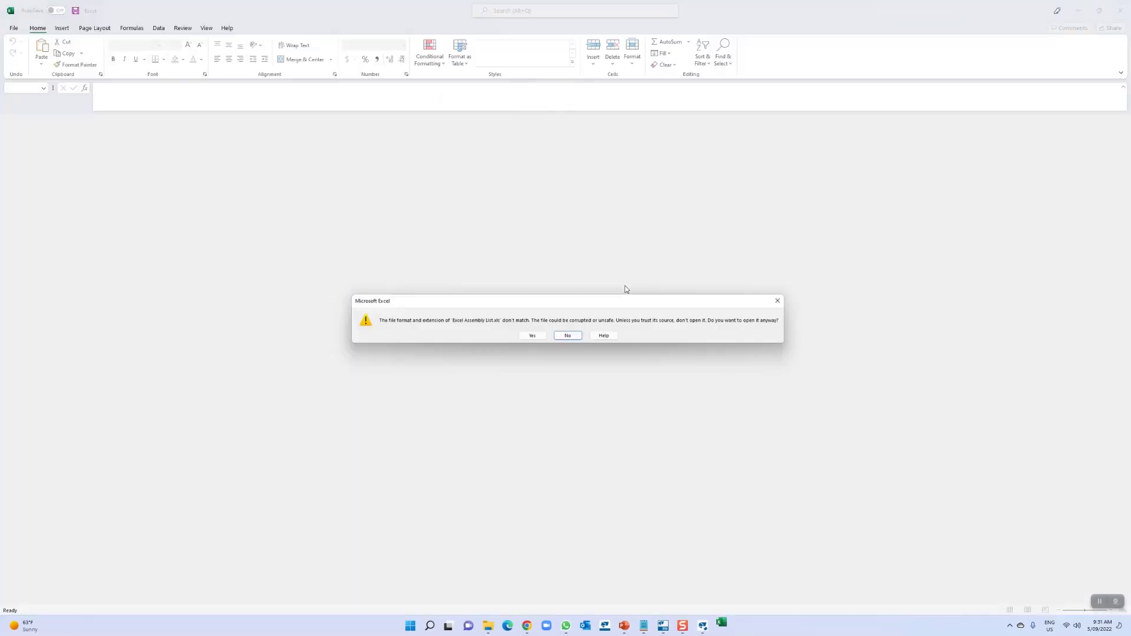
left_click(535, 339)
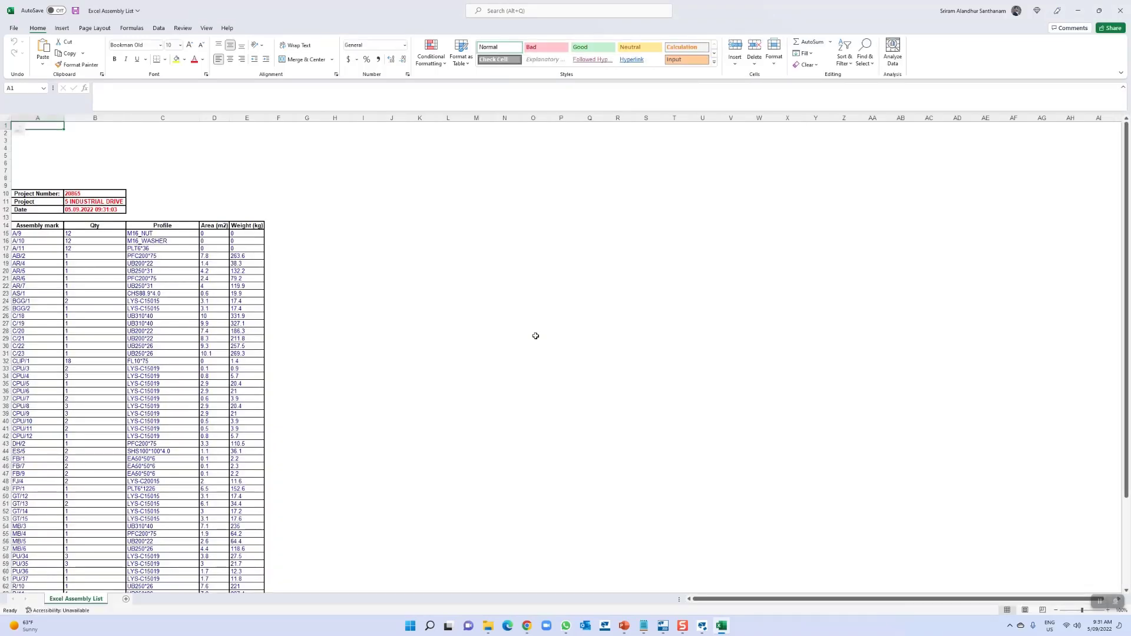
left_click(1121, 12)
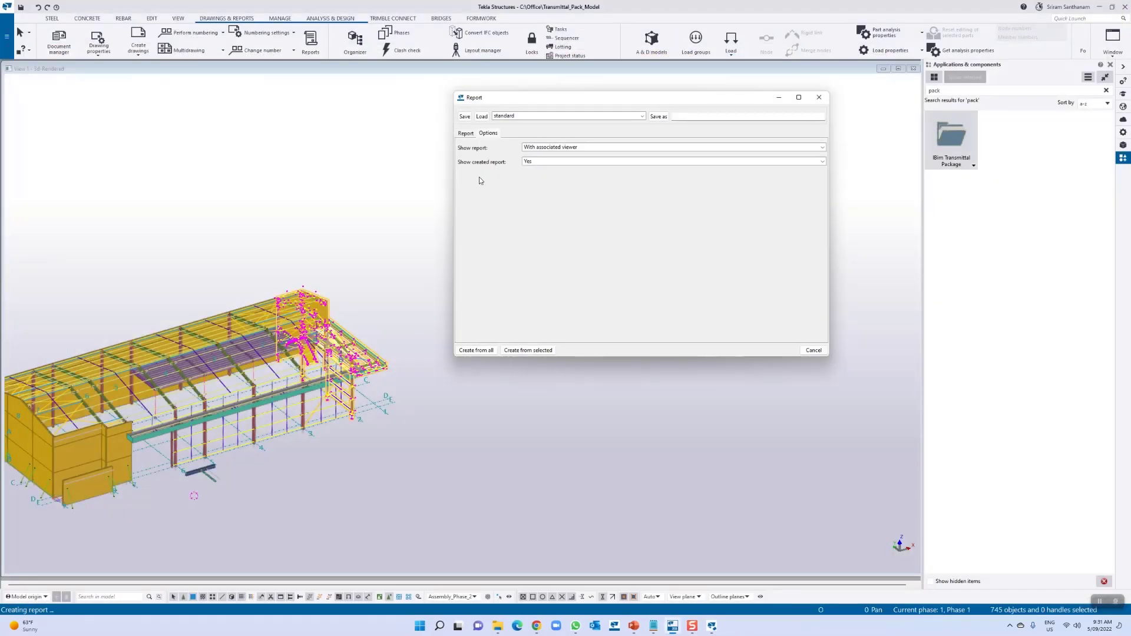
Close the report dialog, enable the Reports folder and exclude the transmittal sheet in the package's folder setup, and run the transmittal package
left_click(819, 97)
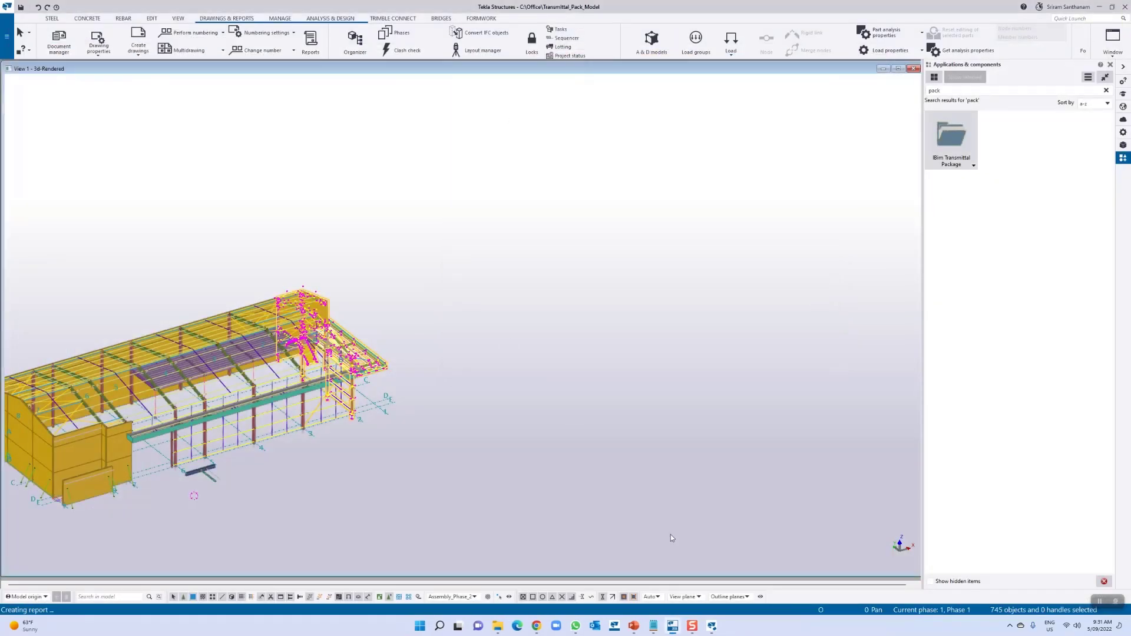
left_click(712, 625)
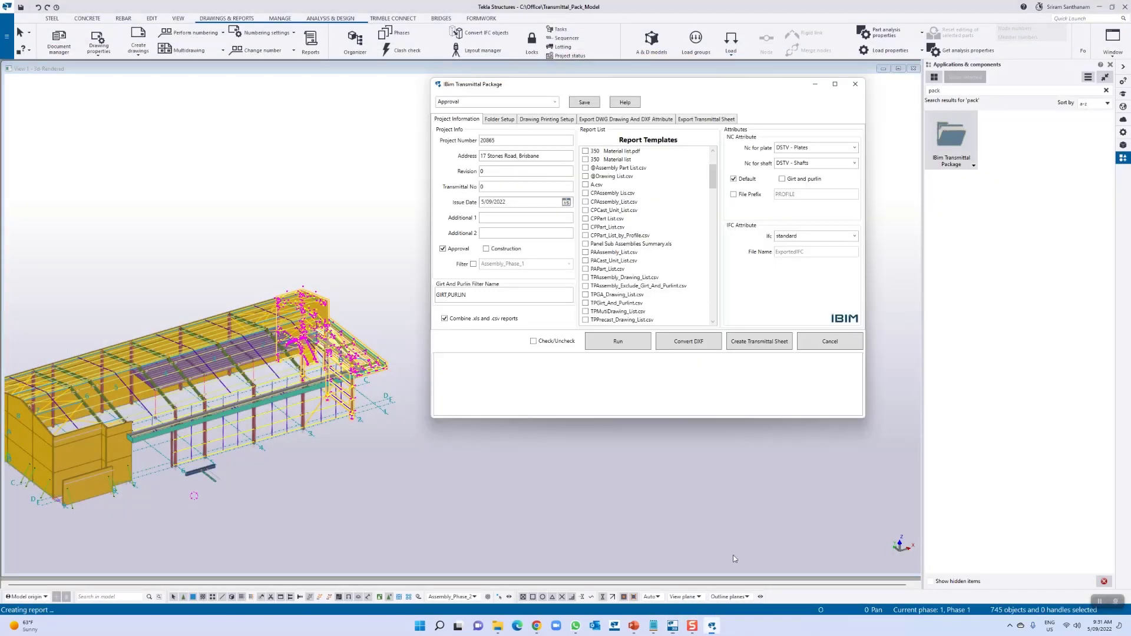
left_click(513, 122)
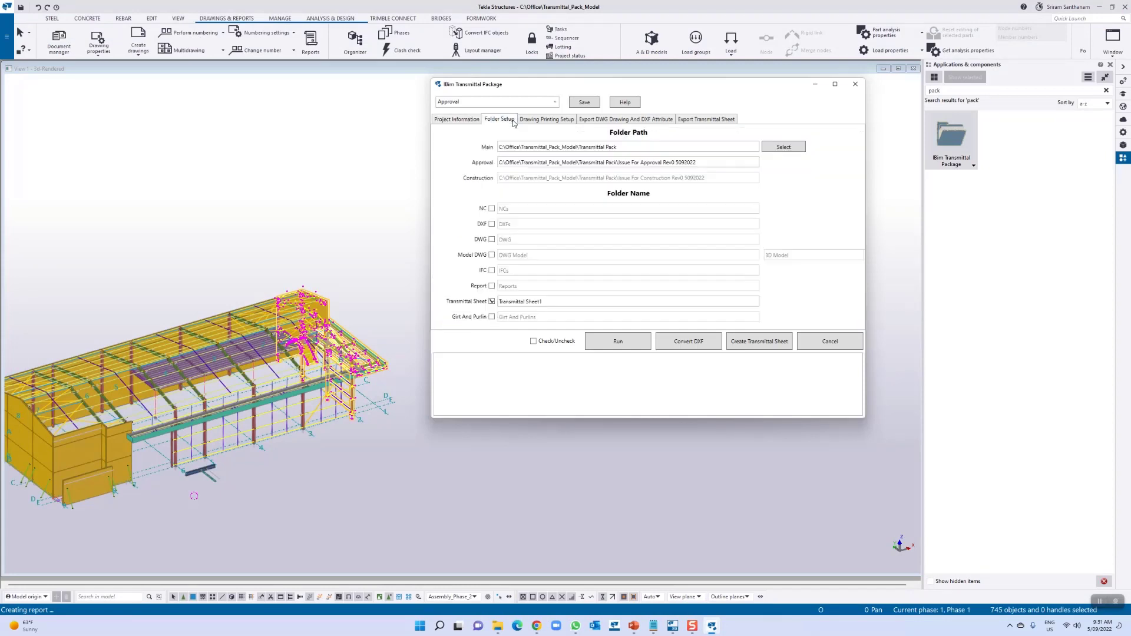
left_click(492, 286)
left_click(492, 302)
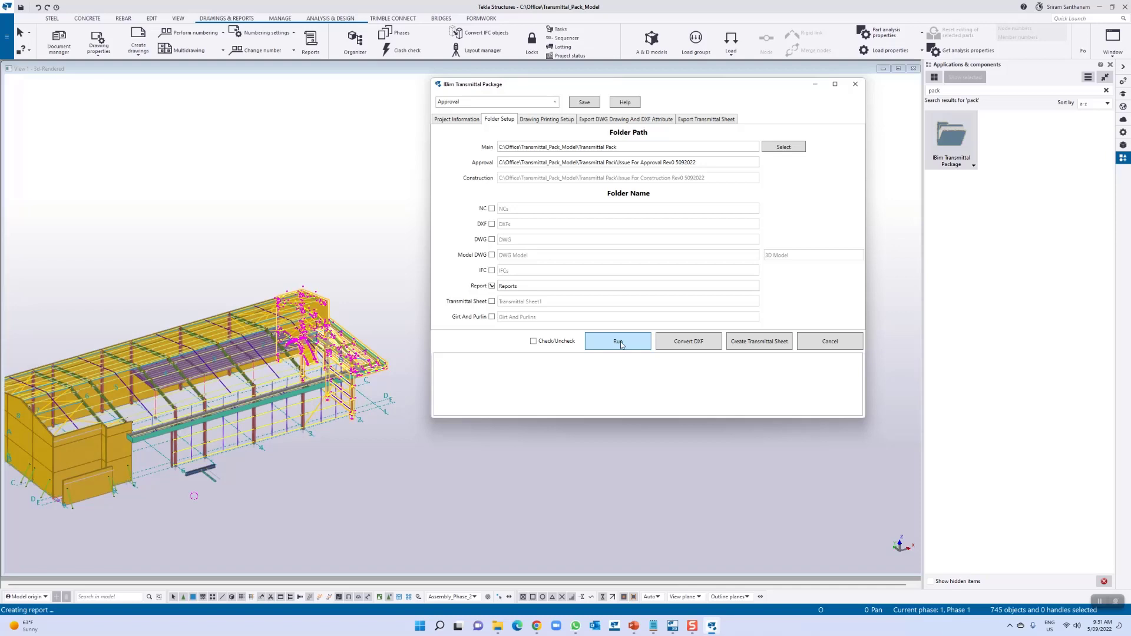
left_click(455, 119)
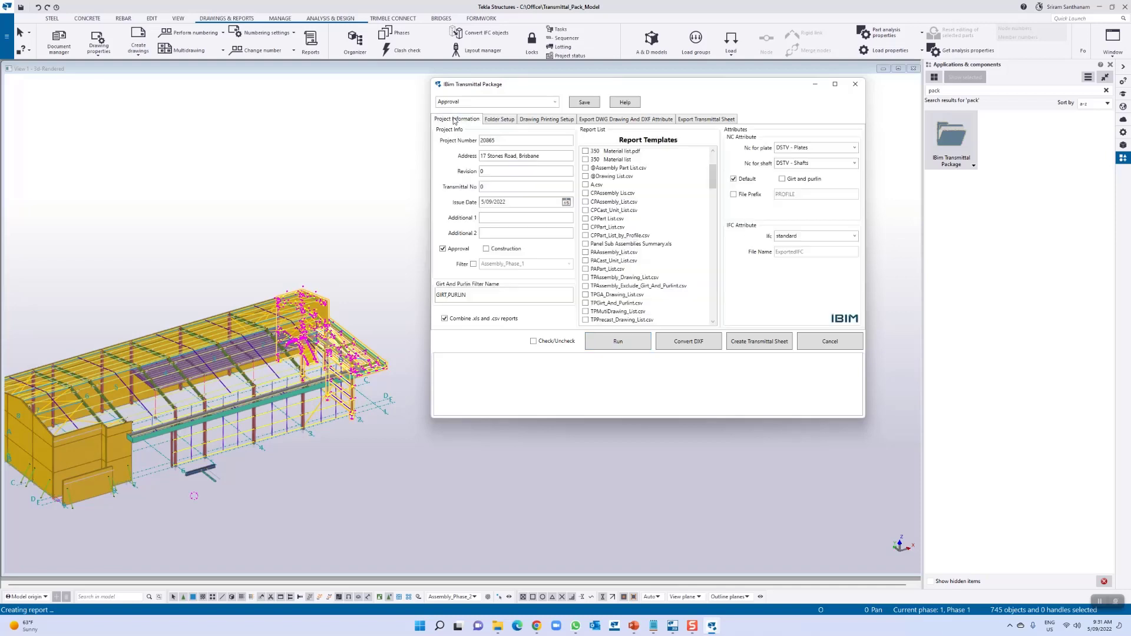
left_click(614, 342)
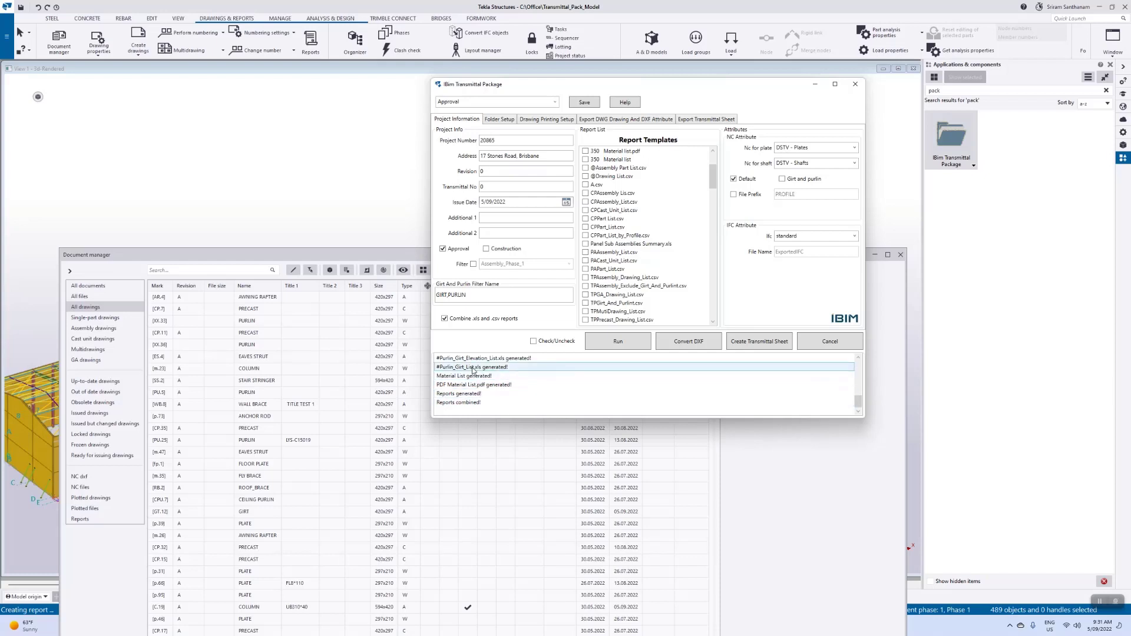
Open the model folder in File Explorer and browse to the Reports folder of Transmittal Pack's Issue For Approval Rev0 05092022
left_click(5, 40)
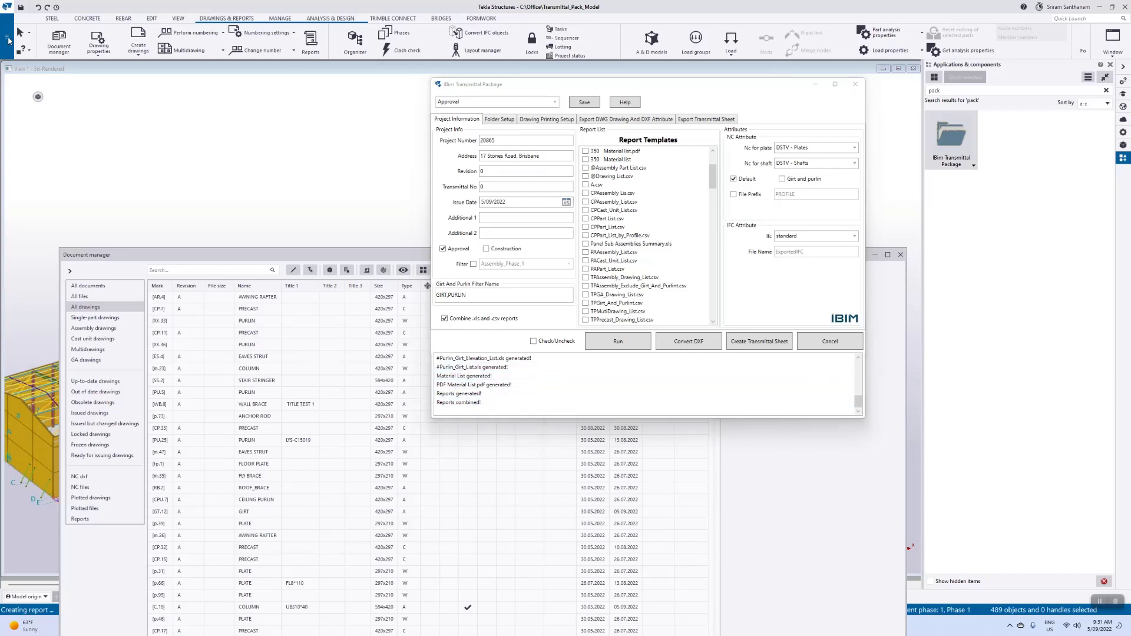
left_click(6, 40)
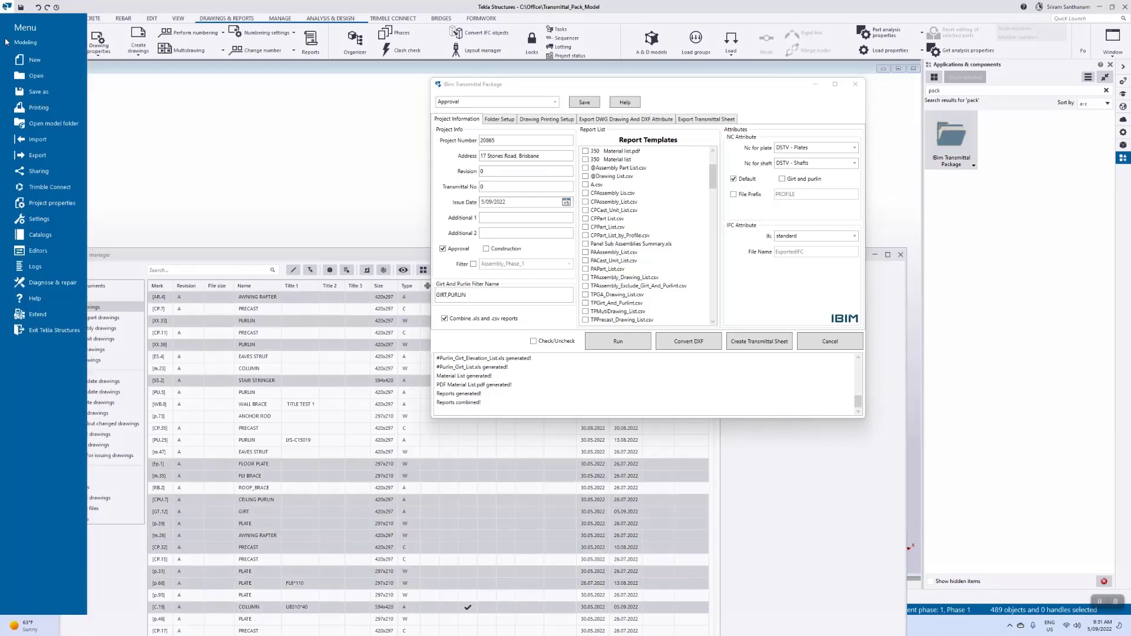
left_click(53, 123)
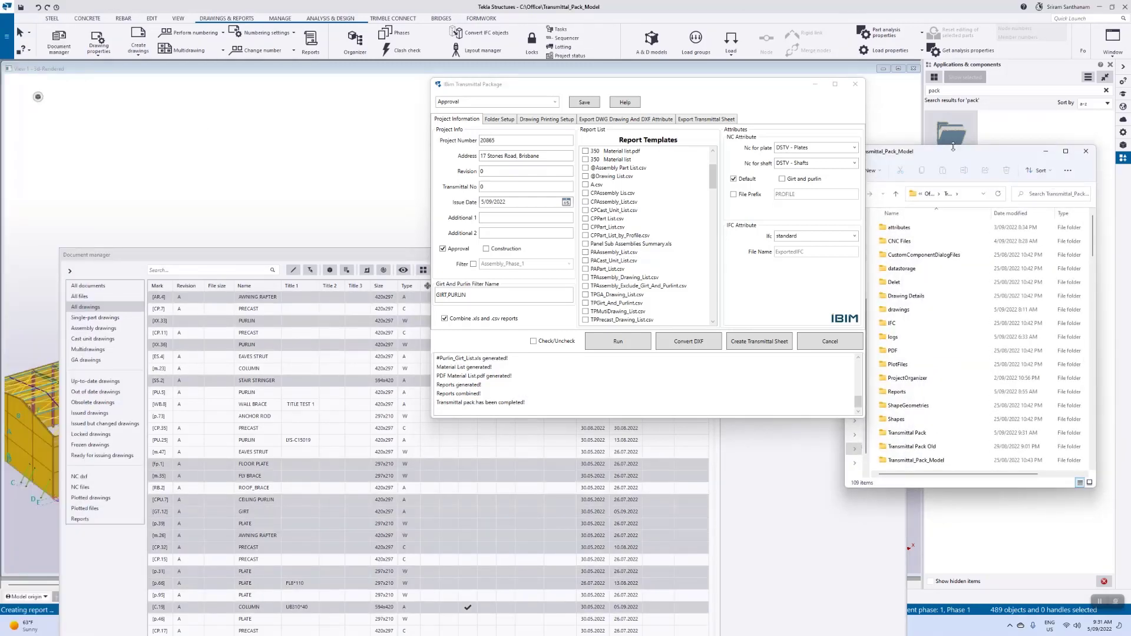
left_click_drag(954, 156, 199, 66)
double_click(154, 343)
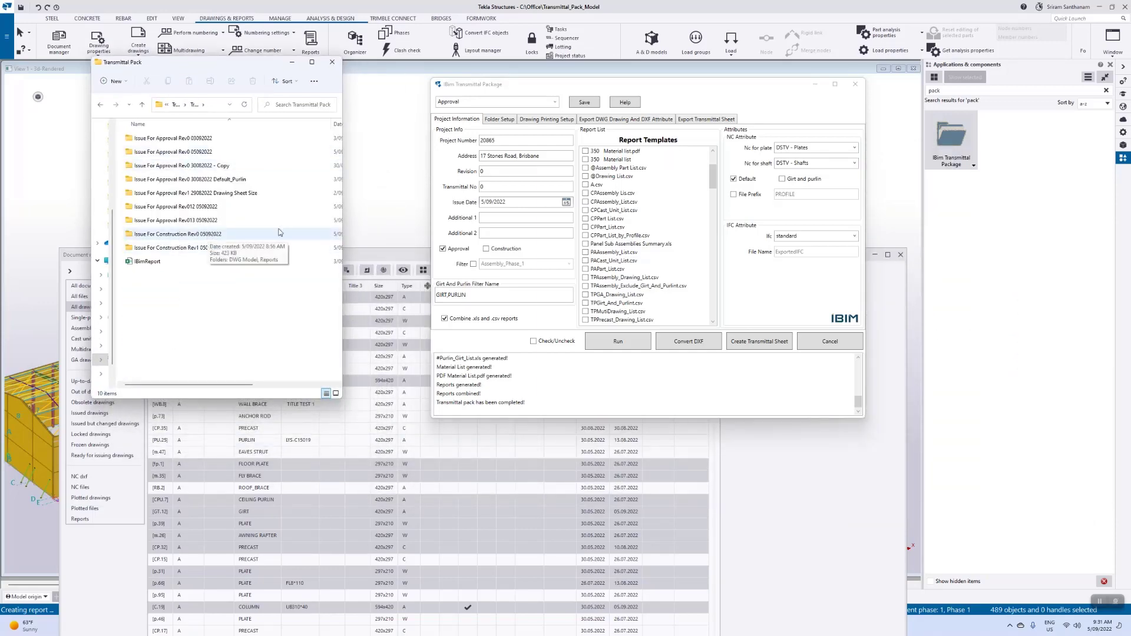
double_click(191, 154)
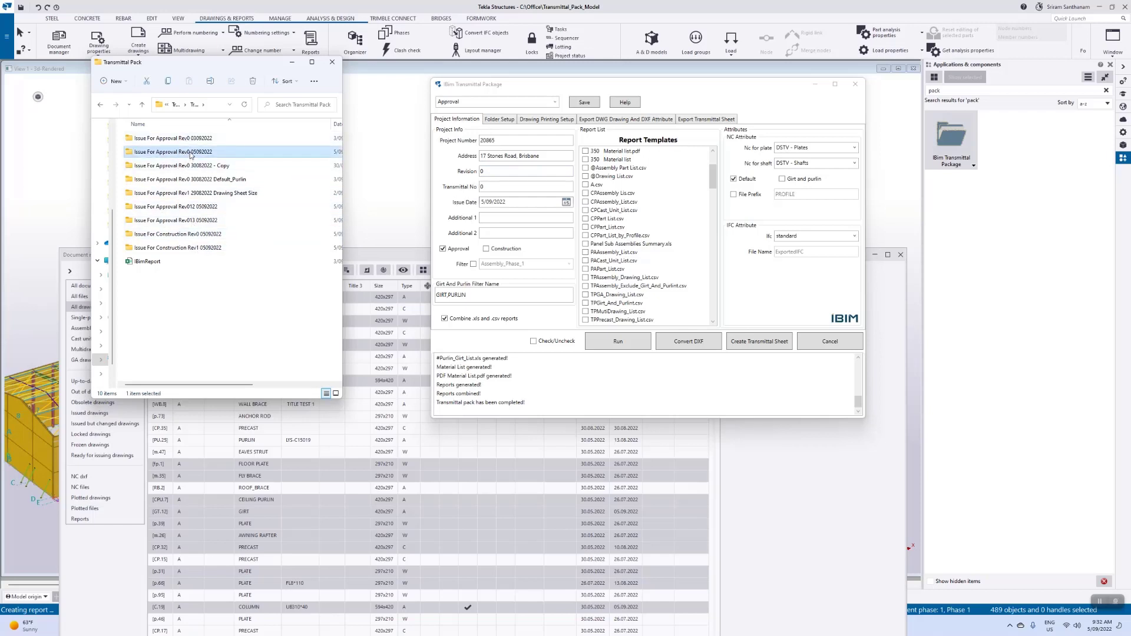
double_click(145, 152)
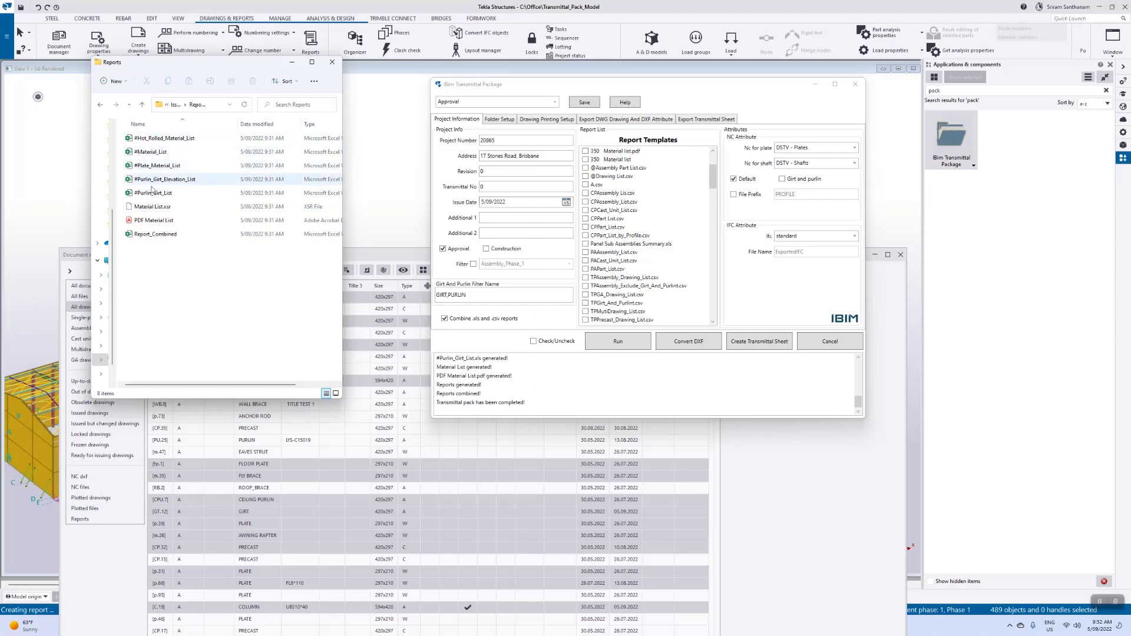
Review the #Hot_Rolled_Material_List workbook and the material, plate and purlin/girt elevation sheets of Report_Combined in Excel, closing both and minimizing the folder window
double_click(173, 139)
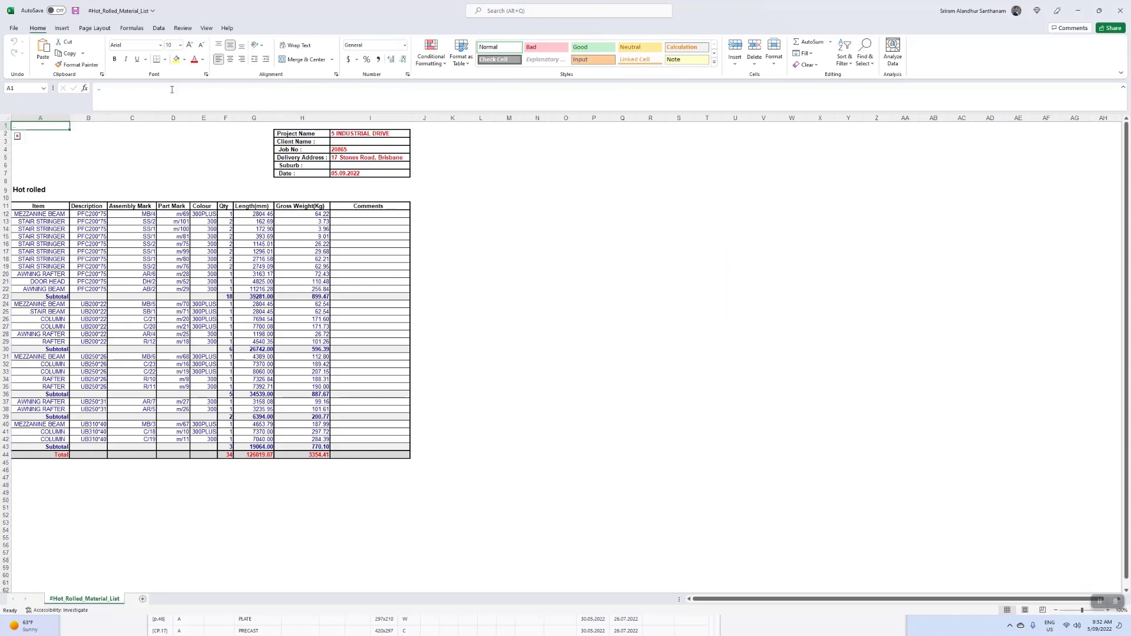
left_click(1125, 5)
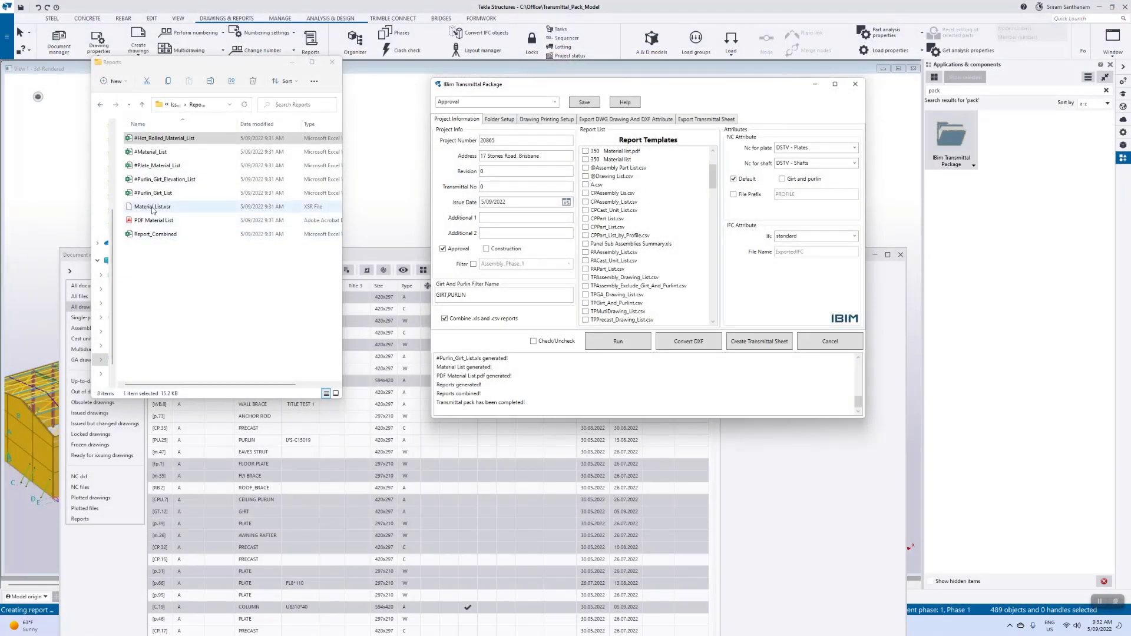
double_click(168, 235)
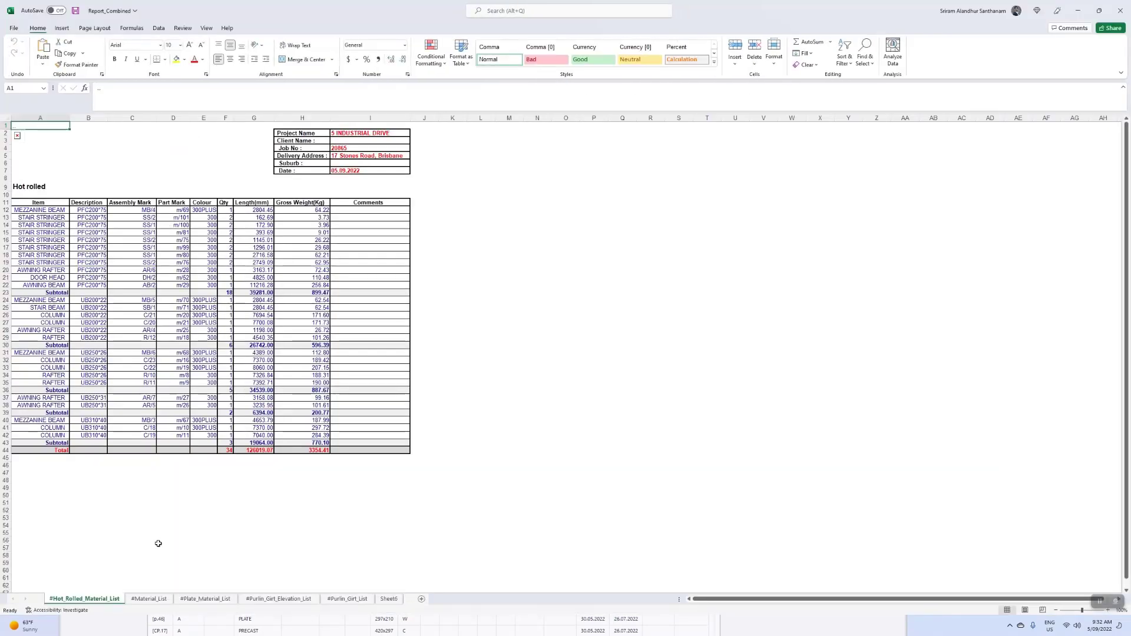
left_click(150, 599)
left_click(202, 601)
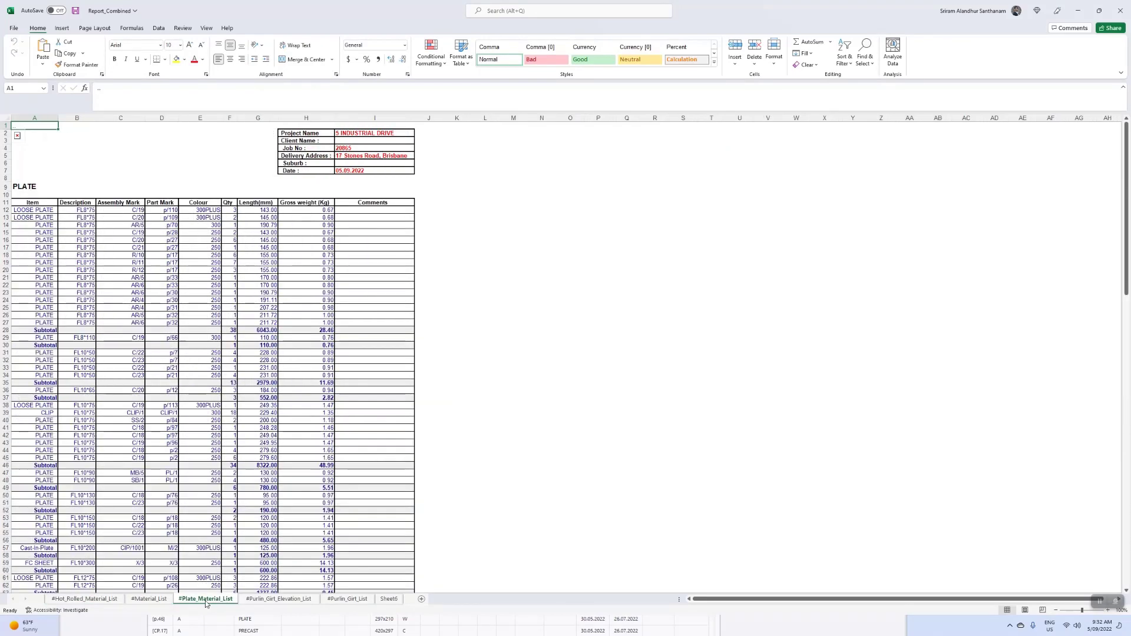
left_click(265, 601)
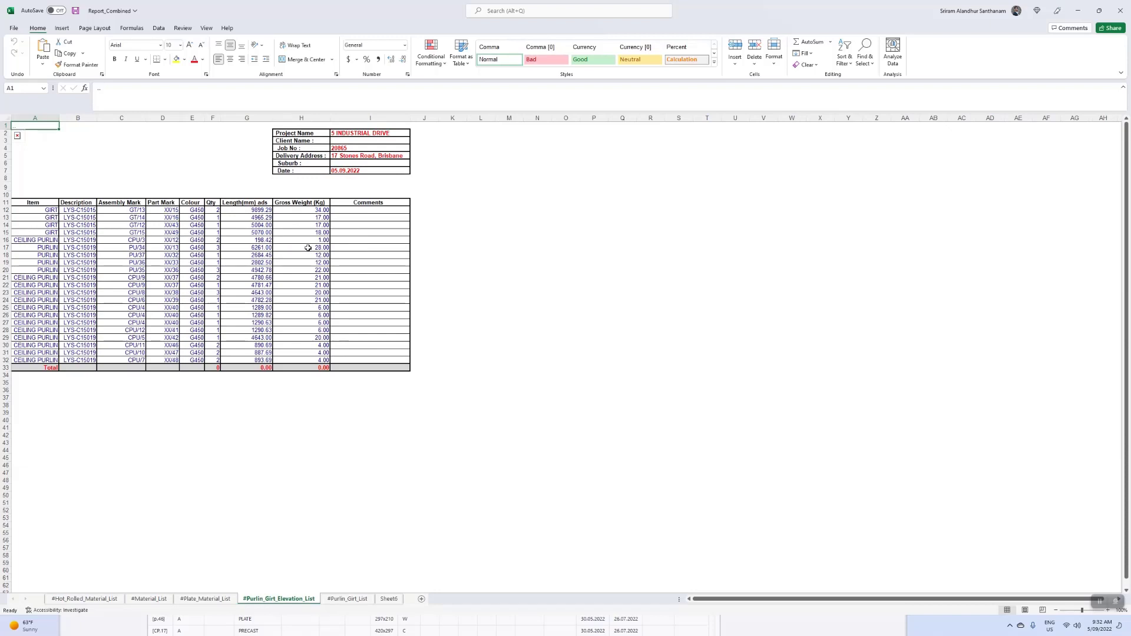
left_click(1123, 16)
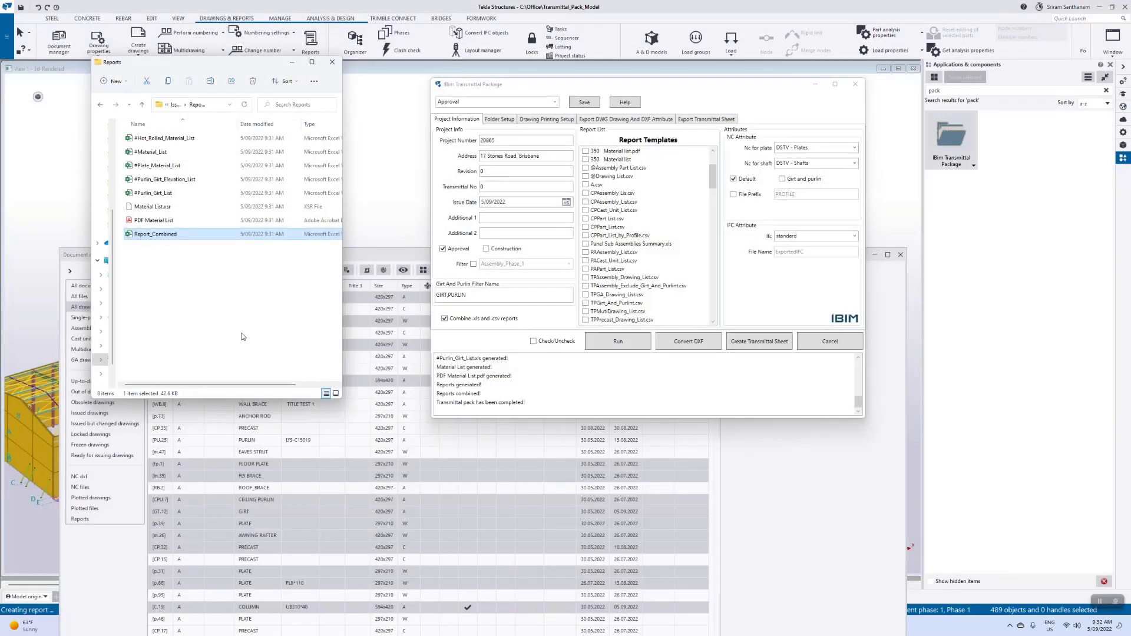
left_click(293, 62)
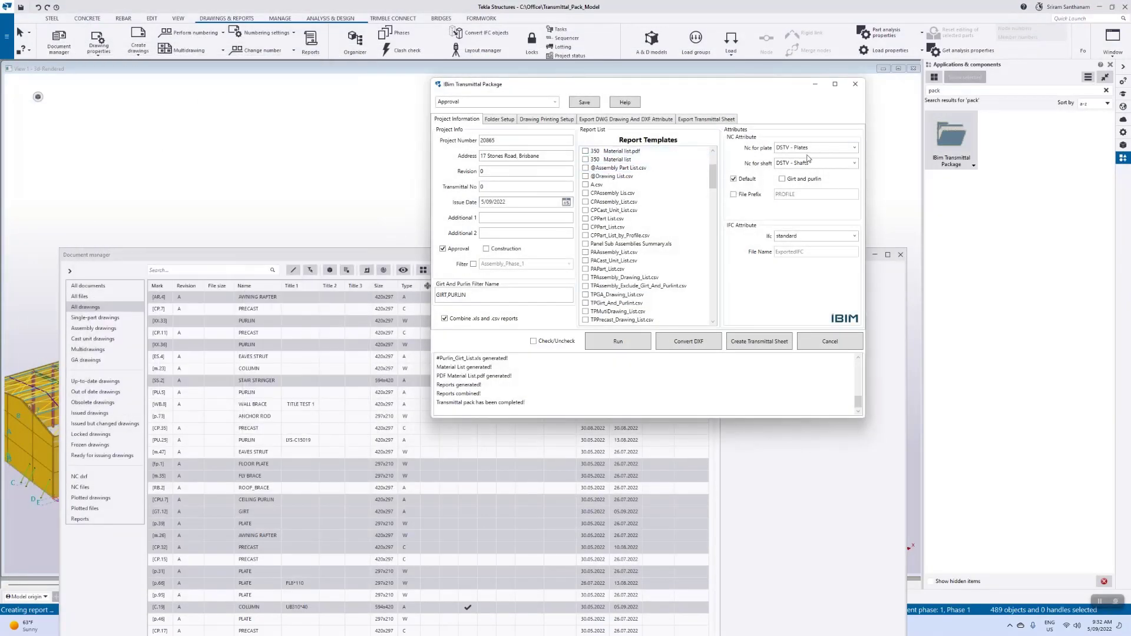
Check the NC attribute choices for plates and shafts, keep DSTV - Shafts for shafts, and turn off the Default option
left_click(854, 148)
left_click(850, 163)
left_click(850, 163)
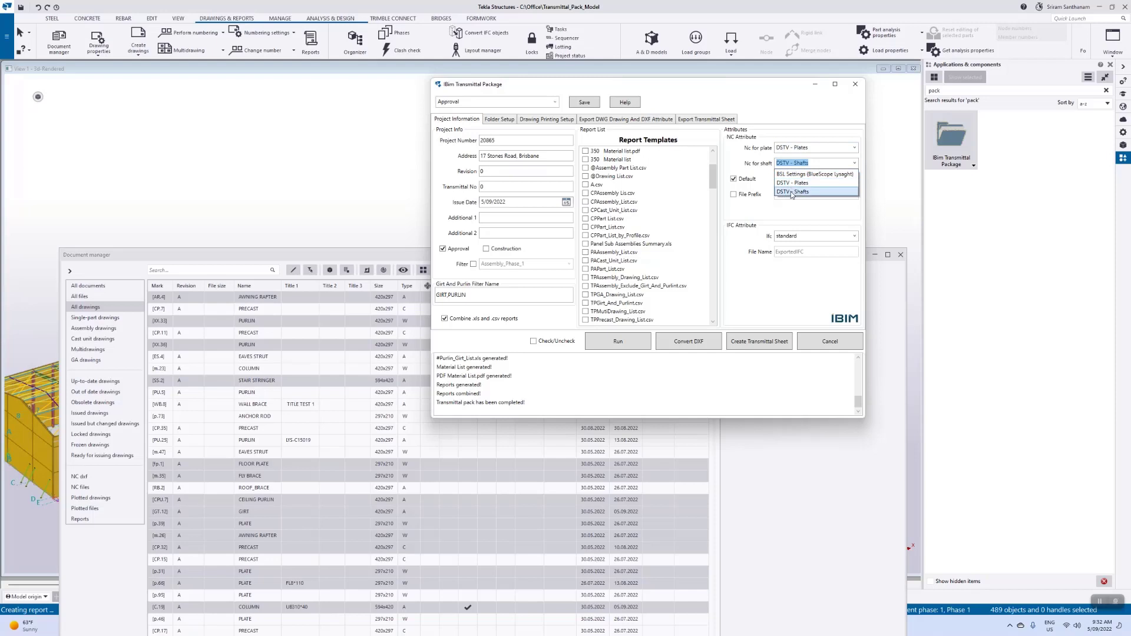
left_click(792, 192)
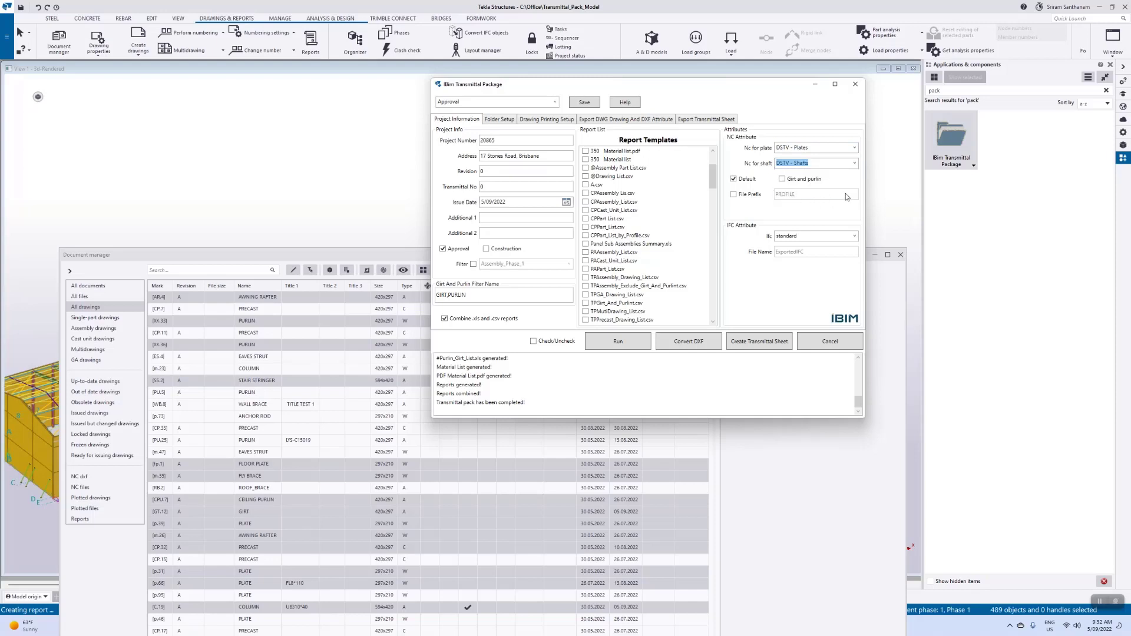
left_click(736, 180)
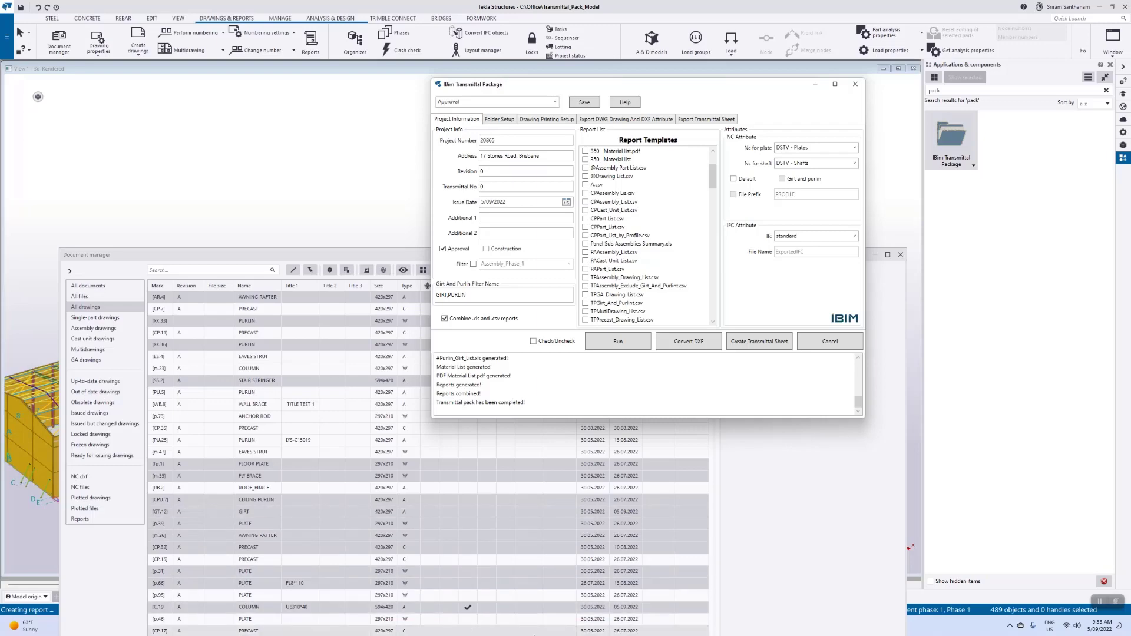
Close the document manager and examine the PL6_250 and PL8_250 folders among the plate NC files in File Explorer
left_click_drag(350, 254, 413, 50)
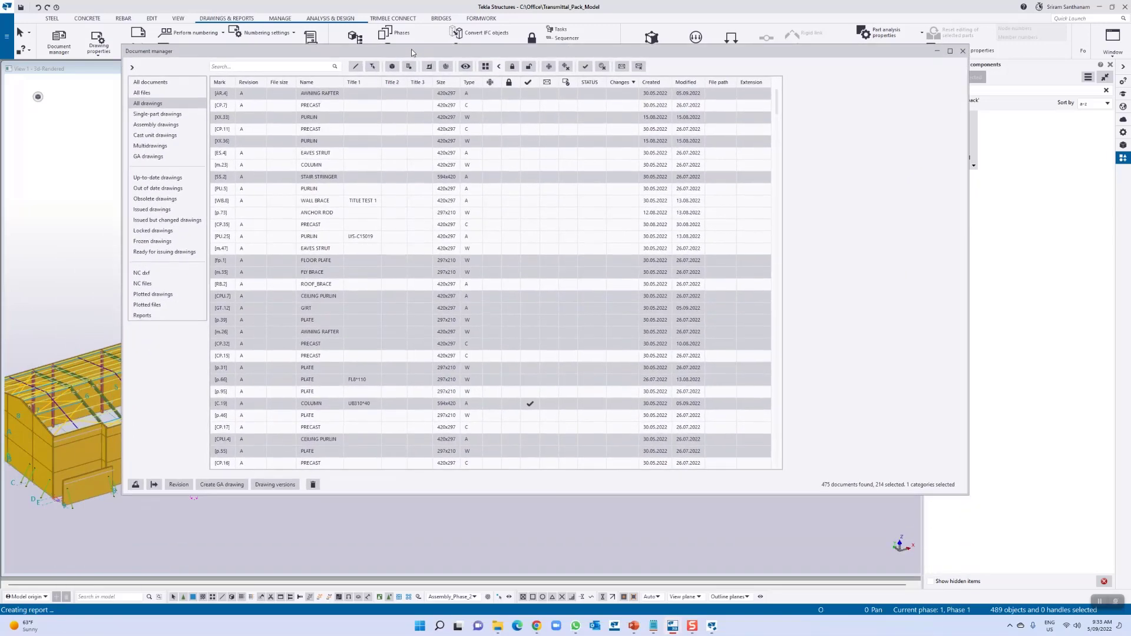
left_click(963, 50)
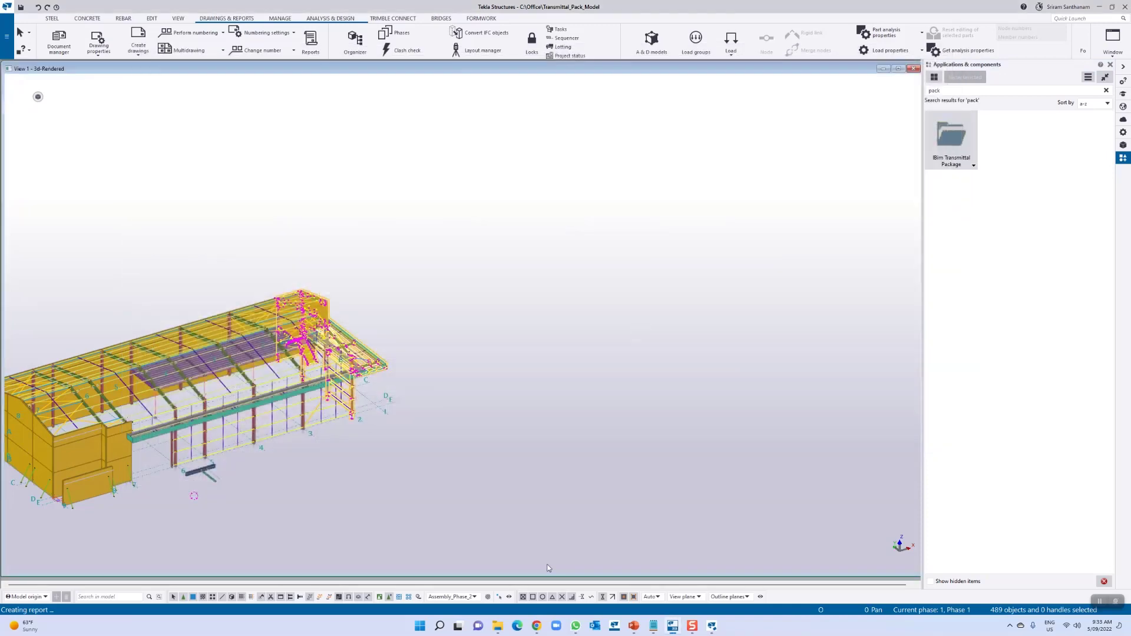
left_click(498, 629)
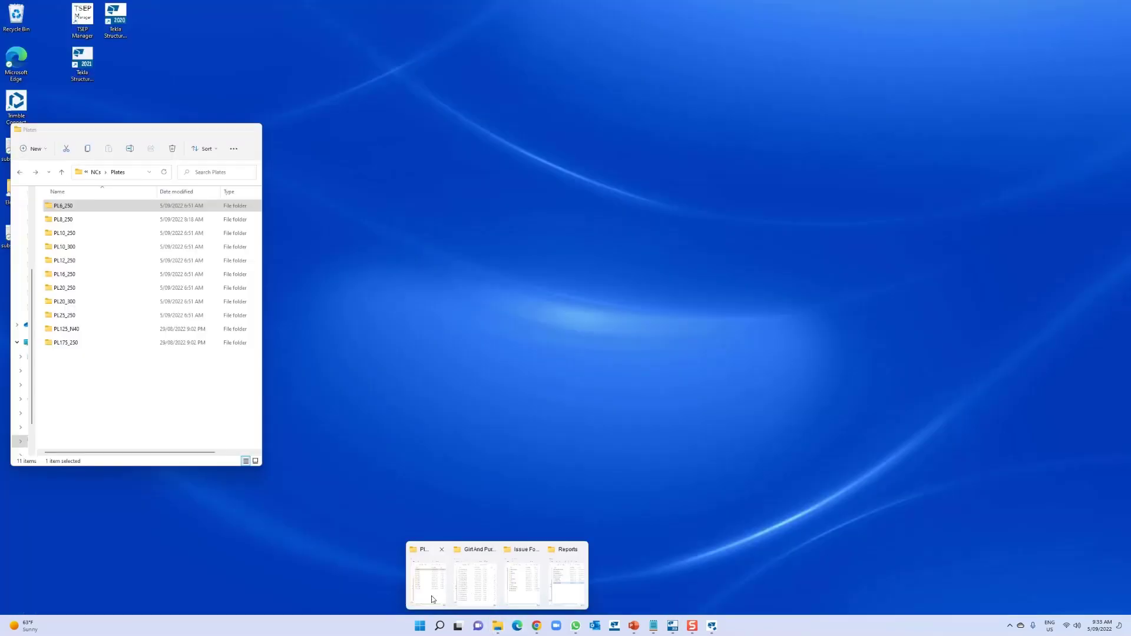
left_click(432, 596)
left_click_drag(134, 135, 614, 82)
left_click(711, 77)
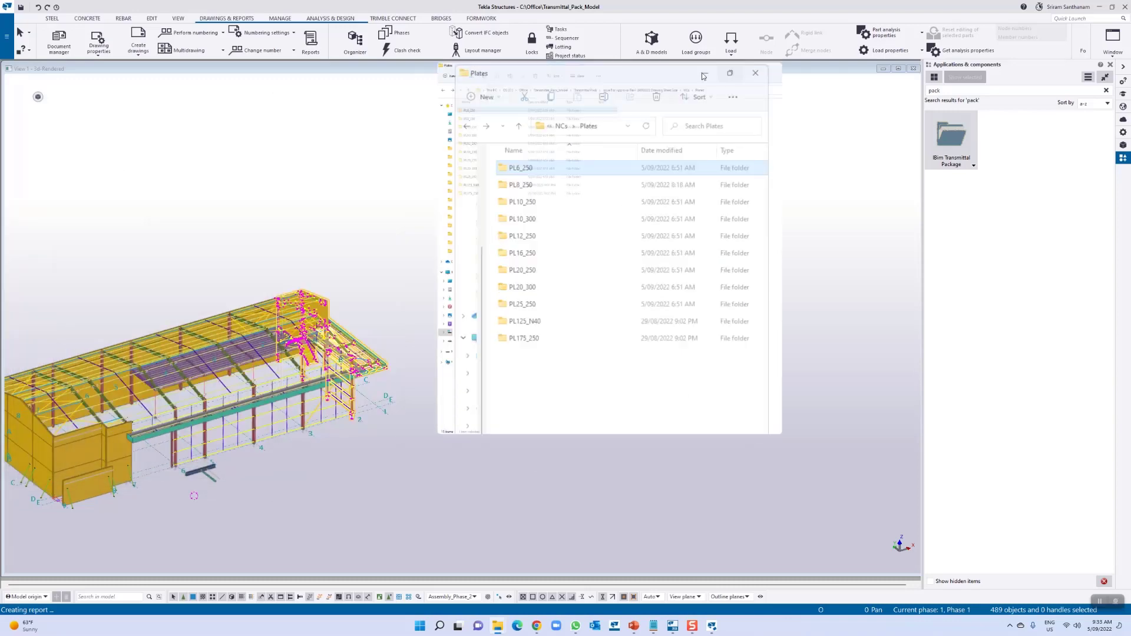
double_click(55, 79)
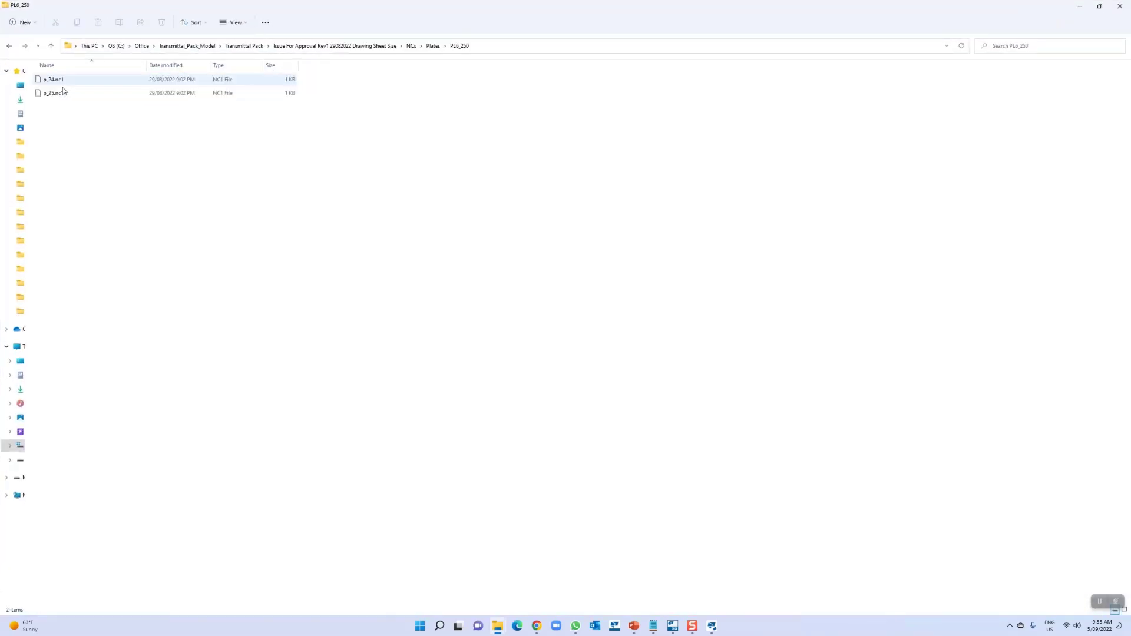
left_click(430, 46)
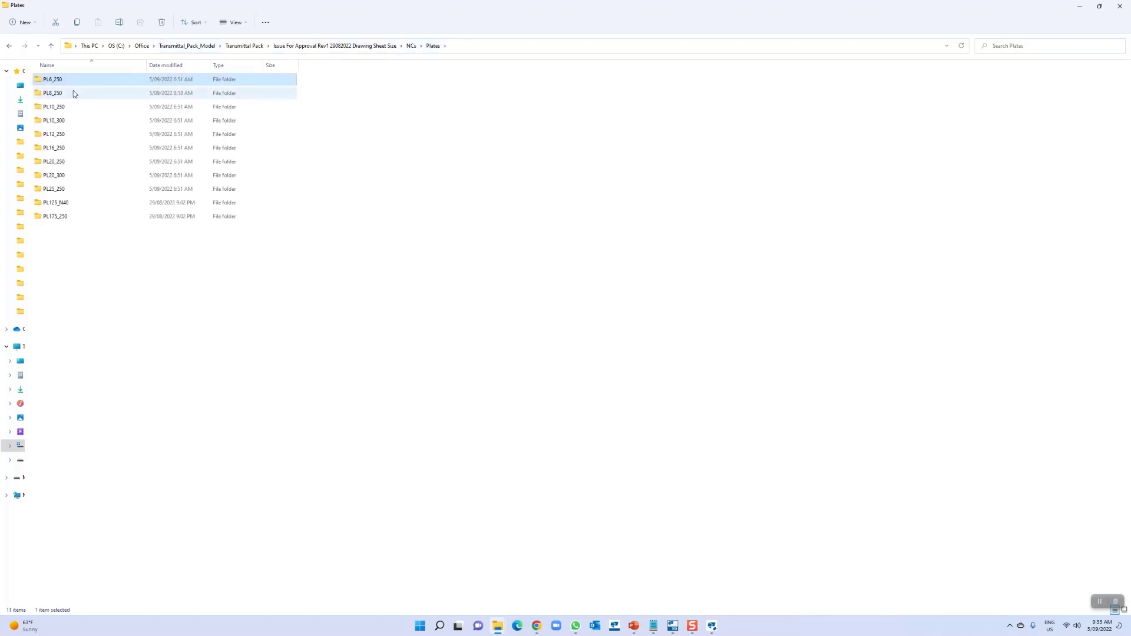
double_click(73, 92)
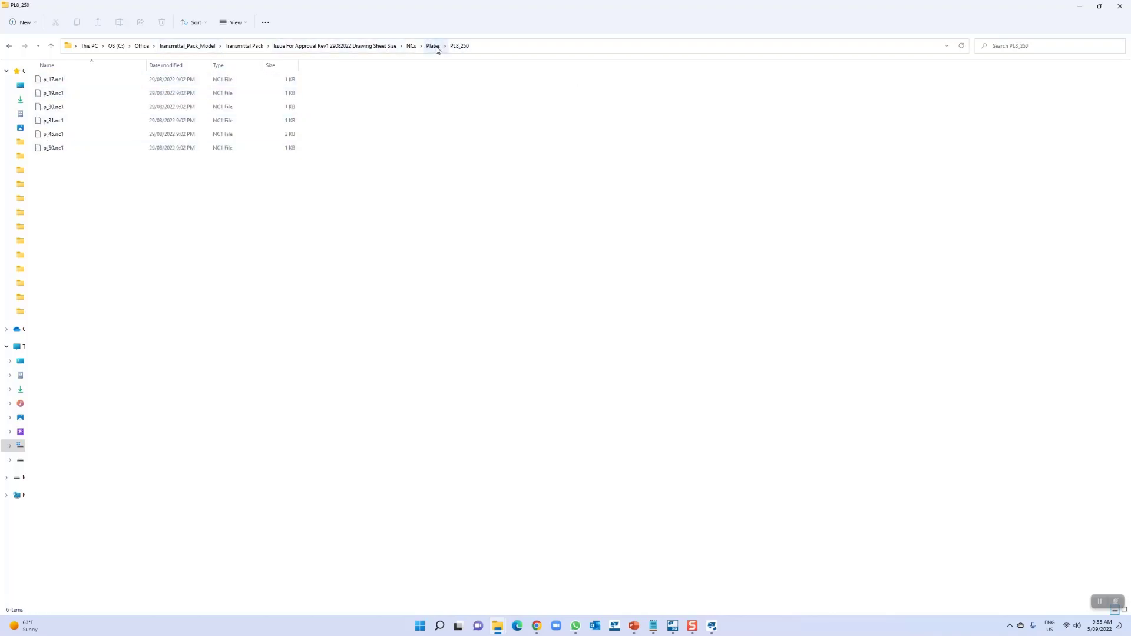
Examine the Shafts and Plates subfolders of the NCs folder and switch back to the transmittal package window
left_click(410, 45)
double_click(53, 93)
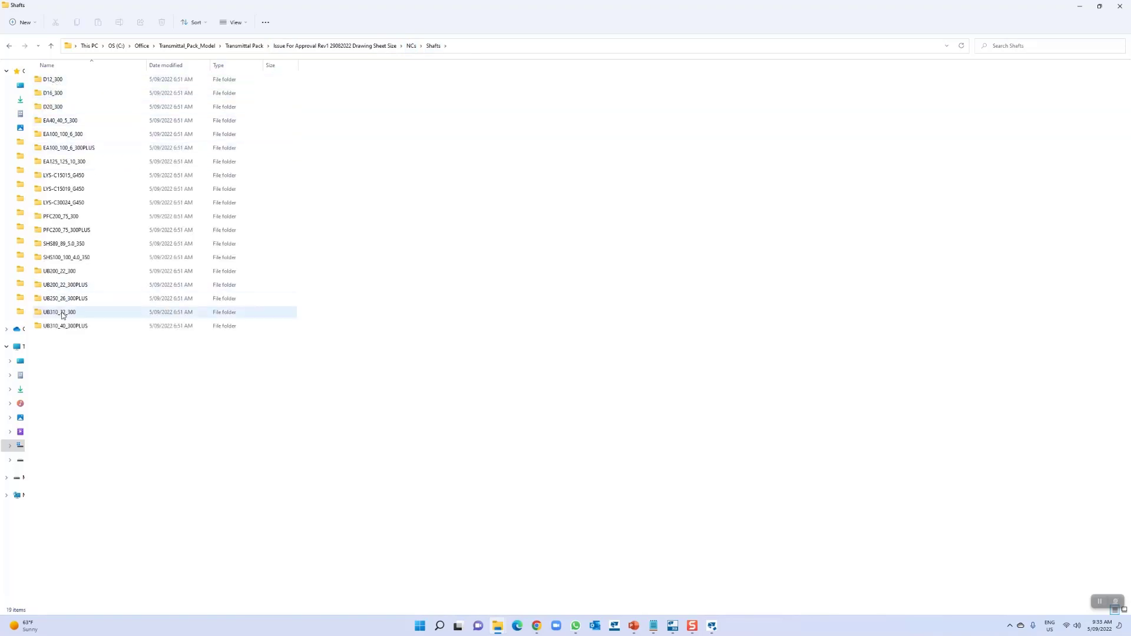
left_click(412, 46)
double_click(50, 79)
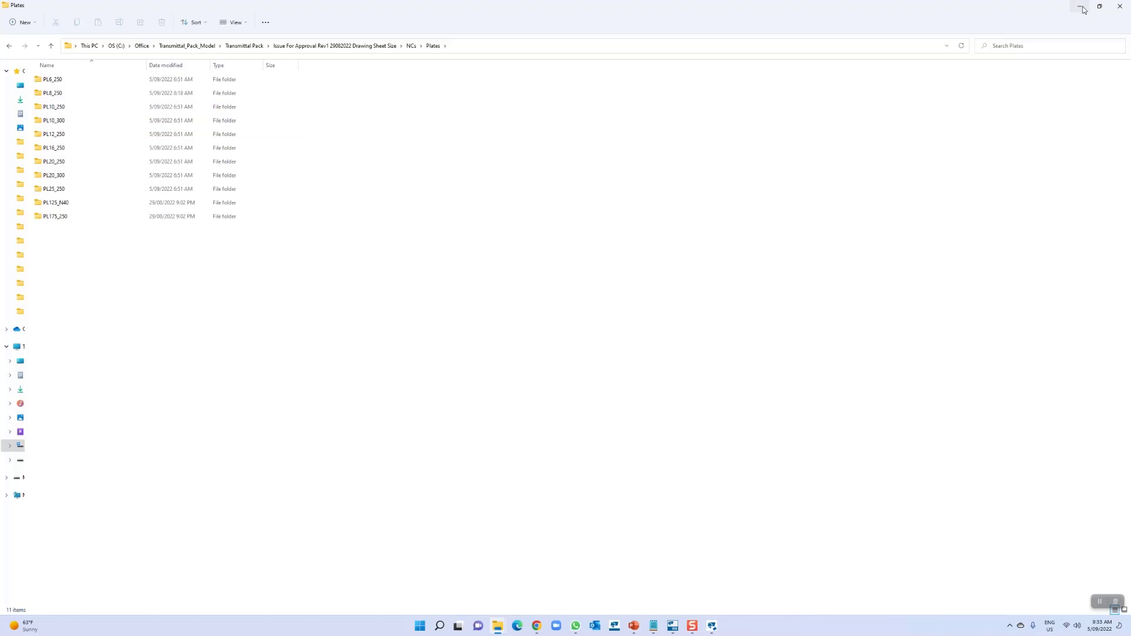
left_click(712, 625)
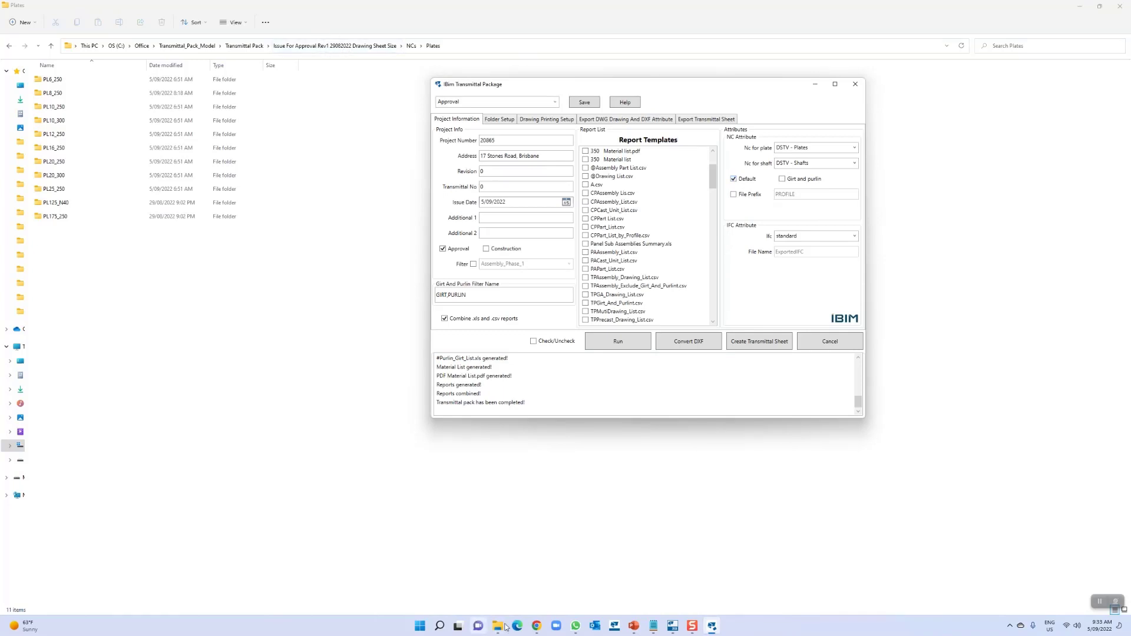
Switch to the Issue For Approval Rev0 03092022 folder window and open its NCs folder
mouse_move(499, 629)
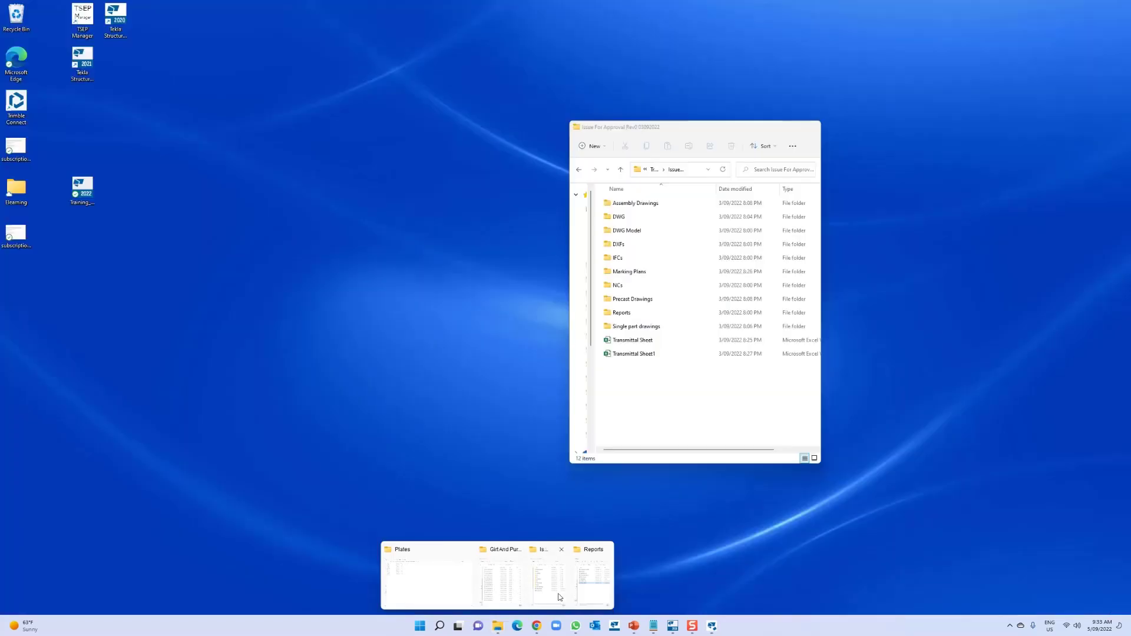
left_click(560, 597)
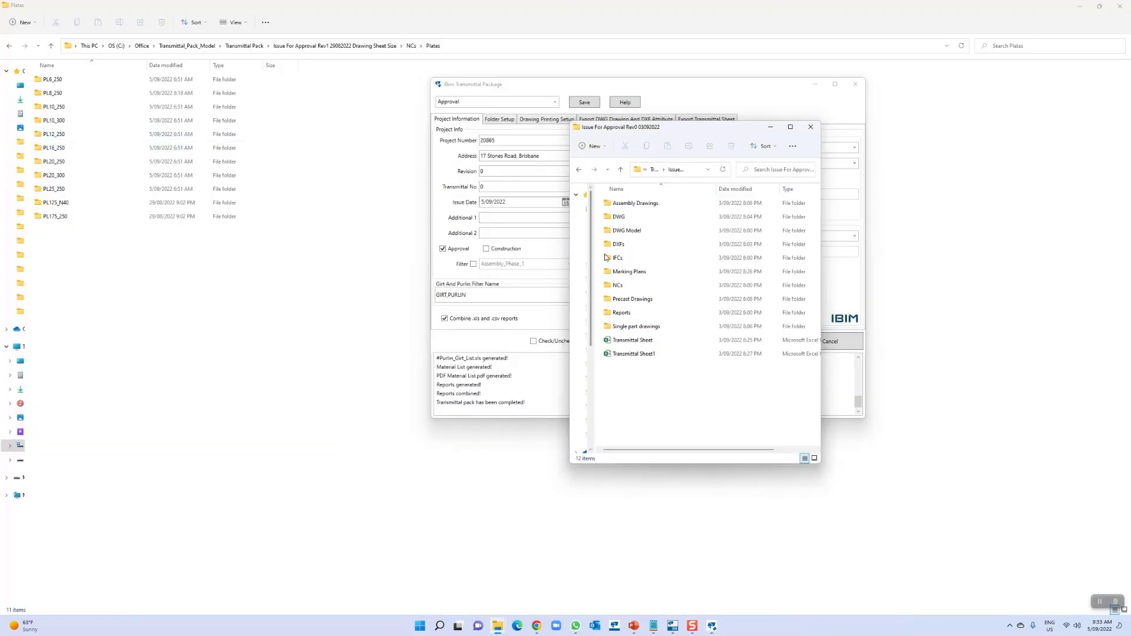
double_click(626, 290)
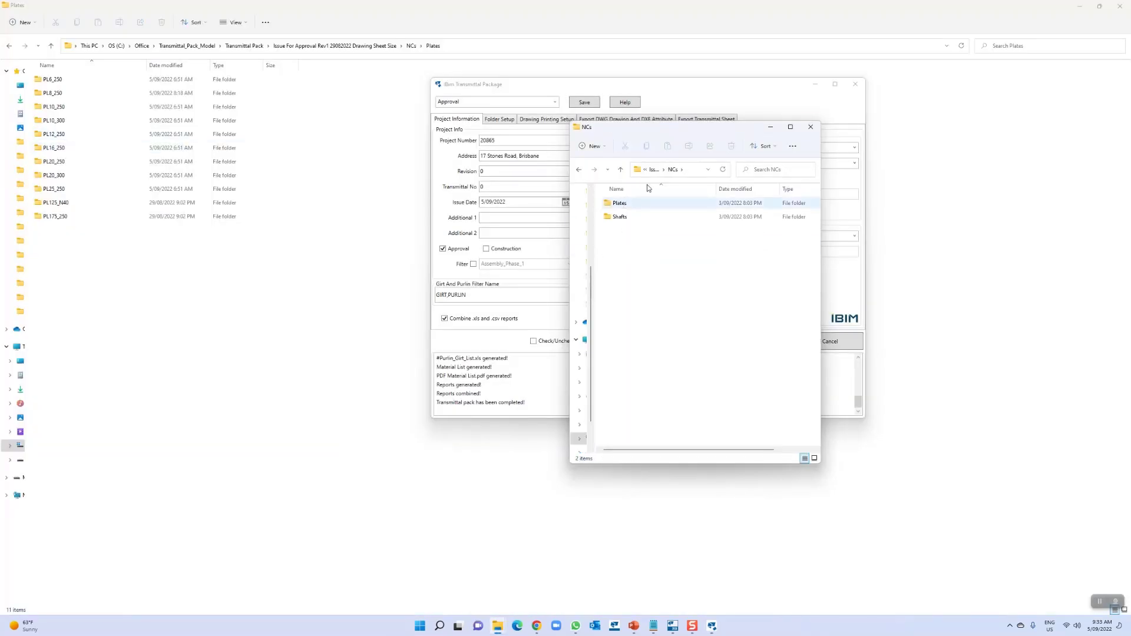
Examine the Plates and Shafts subfolders of the Rev0 03092022 NCs folder and switch back to the transmittal package window
left_click(790, 127)
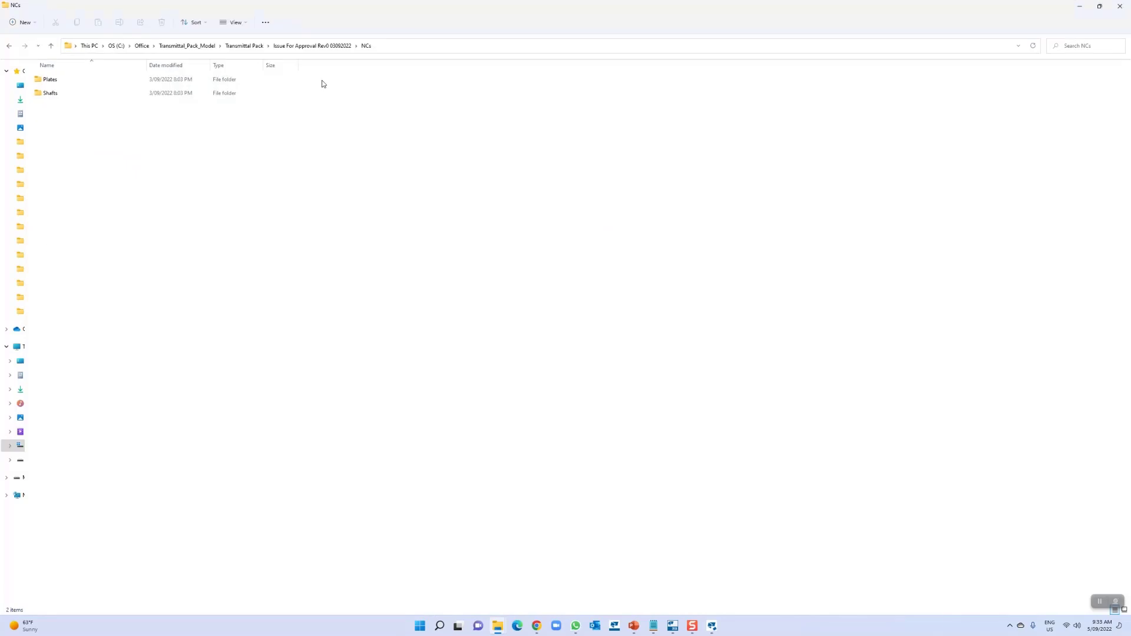
double_click(50, 80)
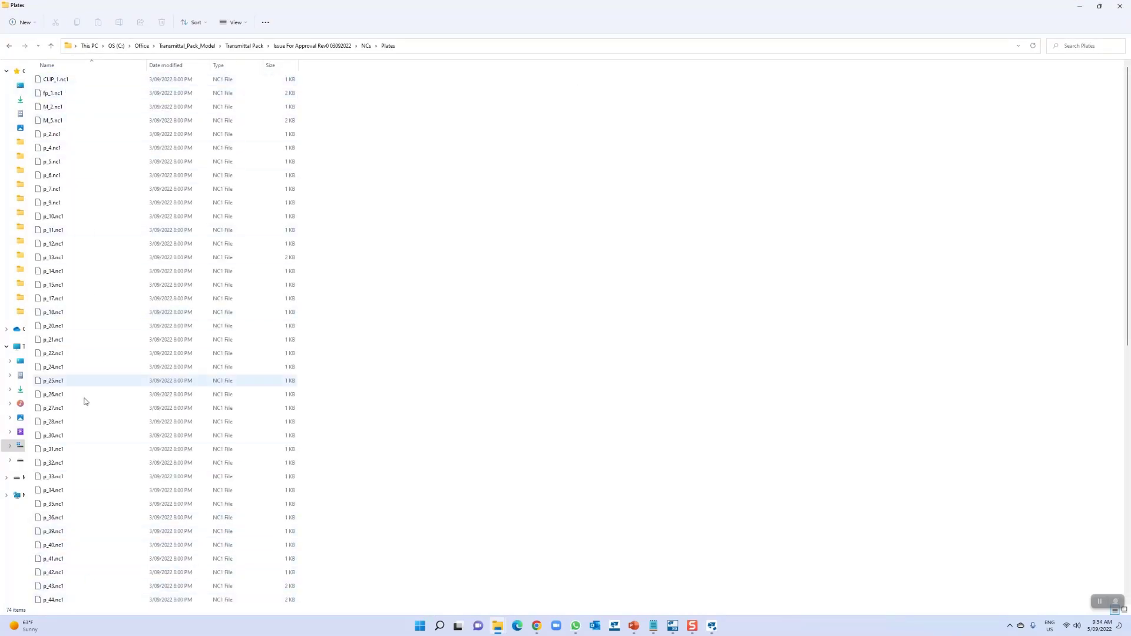
left_click(367, 47)
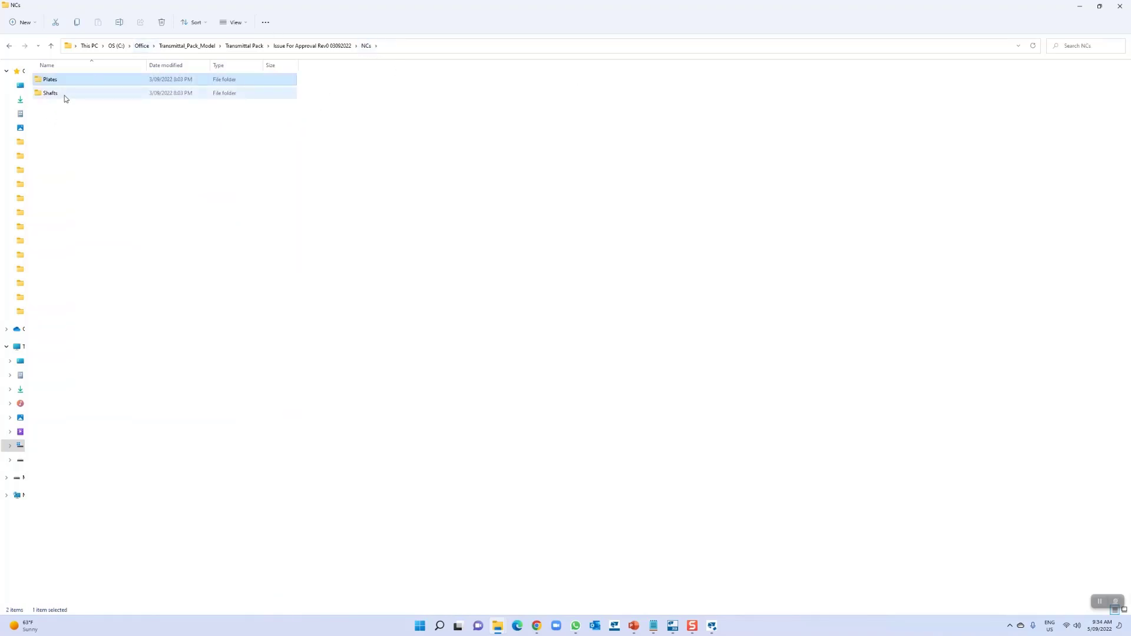
double_click(62, 94)
mouse_move(653, 625)
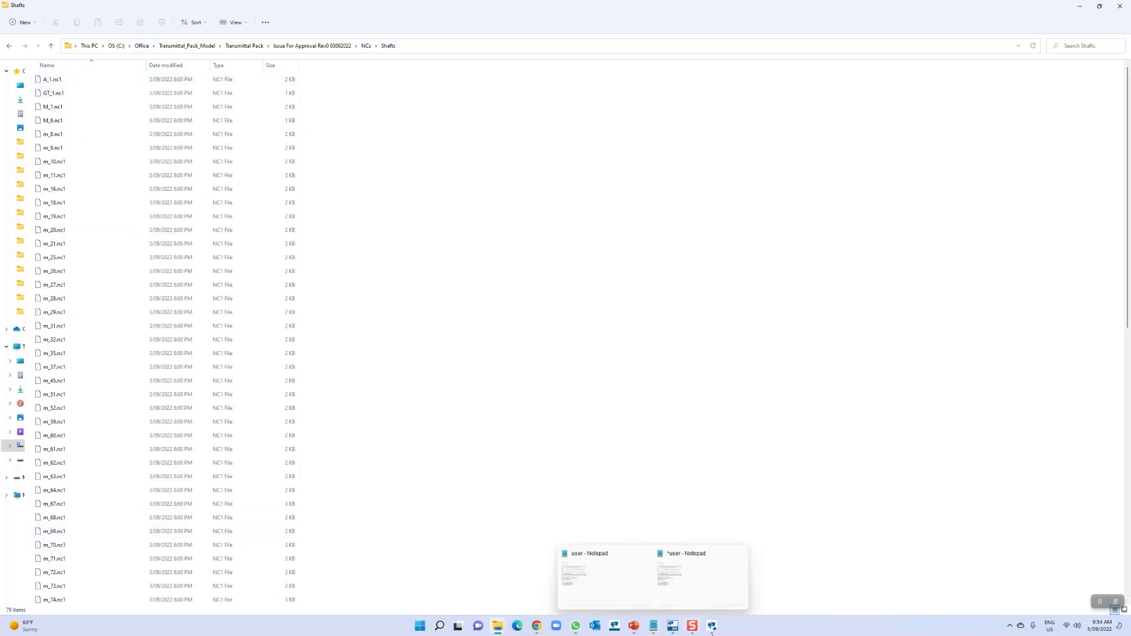
left_click(662, 559)
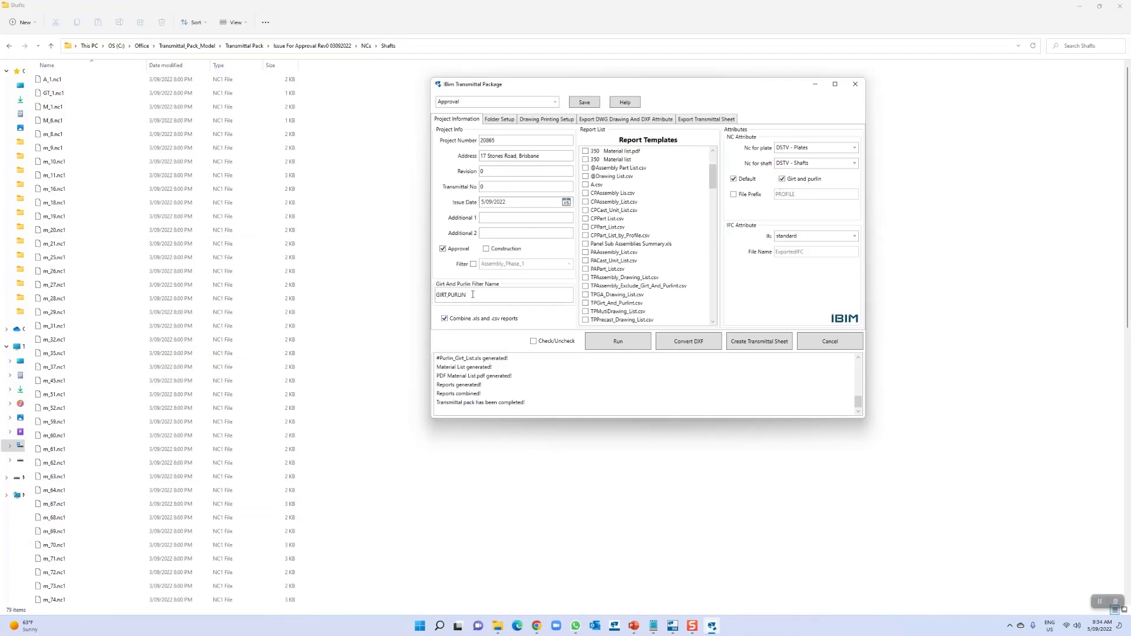
Review the GIRT,PURLIN filter name and examine the Girt And Purlins NC subfolder of the Issue For Approval Rev0 30082022 Default_Purlin folder
left_click_drag(459, 295, 426, 299)
left_click(476, 296)
left_click(498, 625)
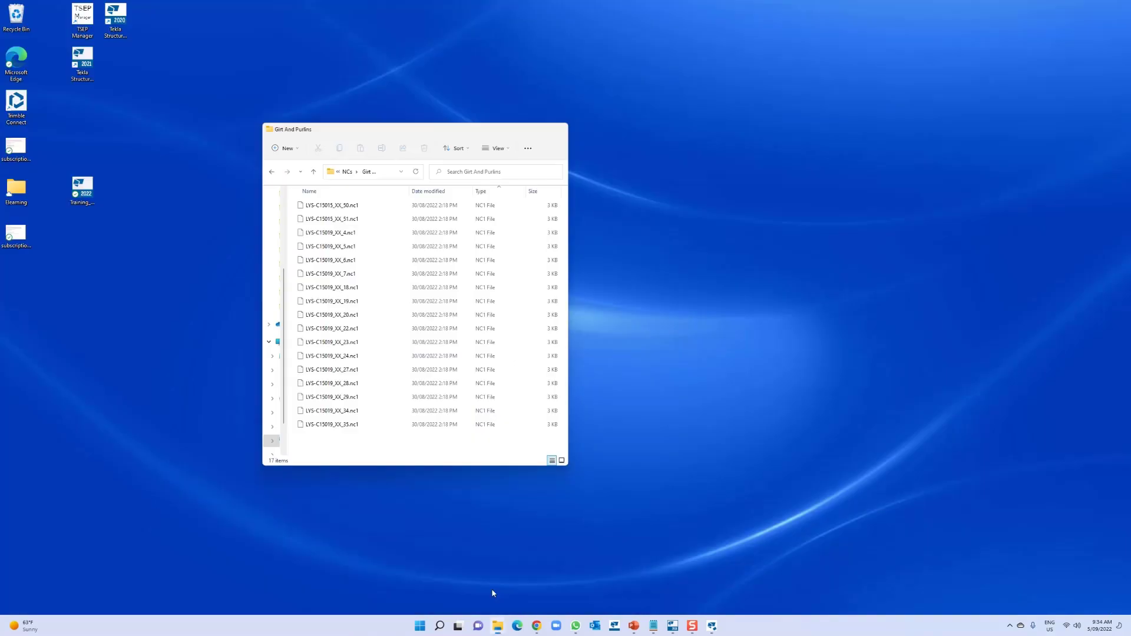
left_click(494, 595)
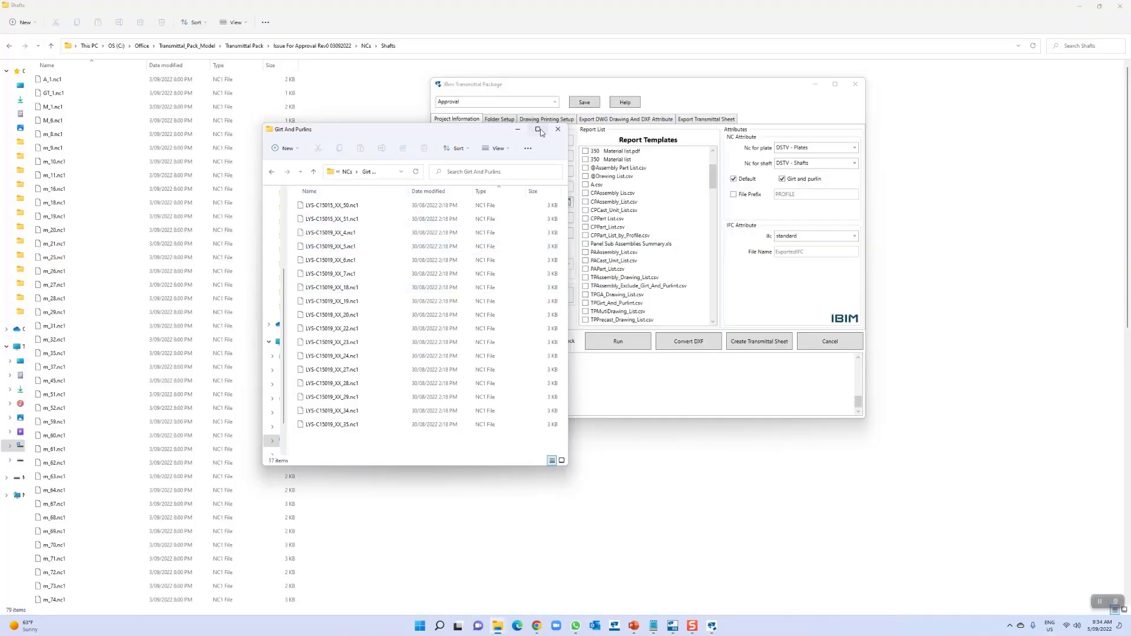
left_click(538, 129)
left_click(400, 47)
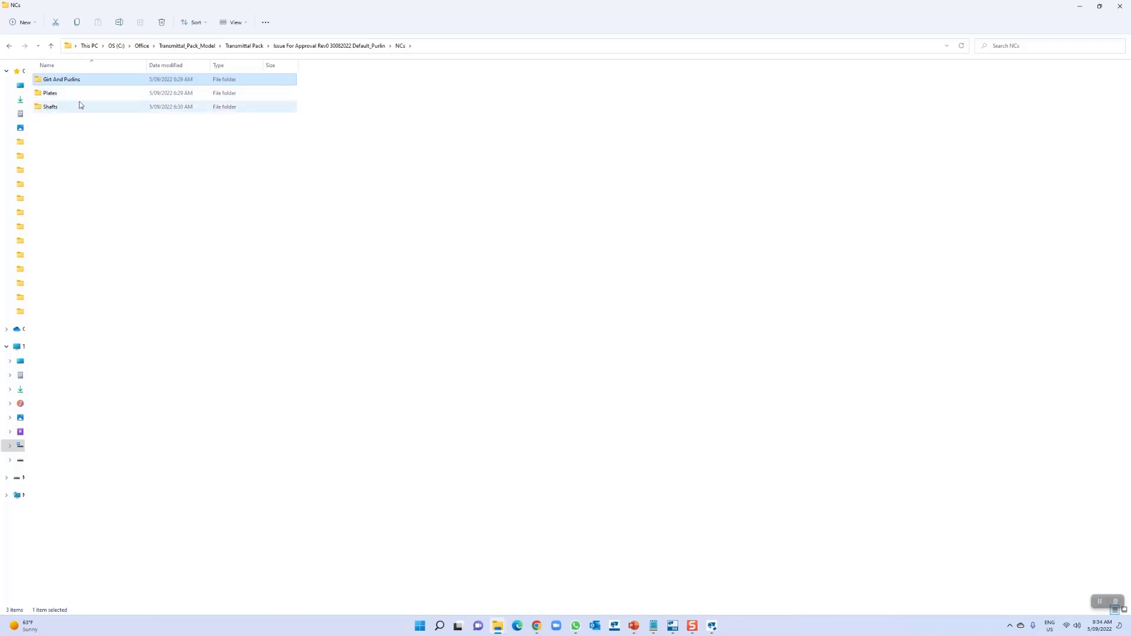
double_click(81, 81)
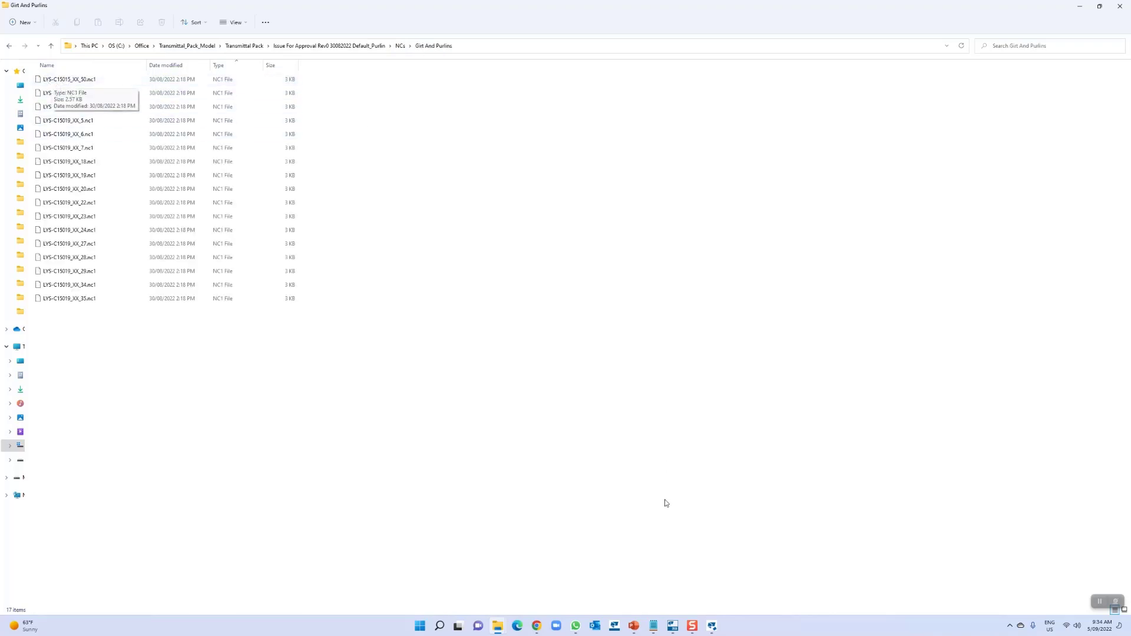
Switch to the transmittal package window, enable the NC file prefix and set it to PROFILE,MATERIAL
mouse_move(673, 626)
left_click(711, 625)
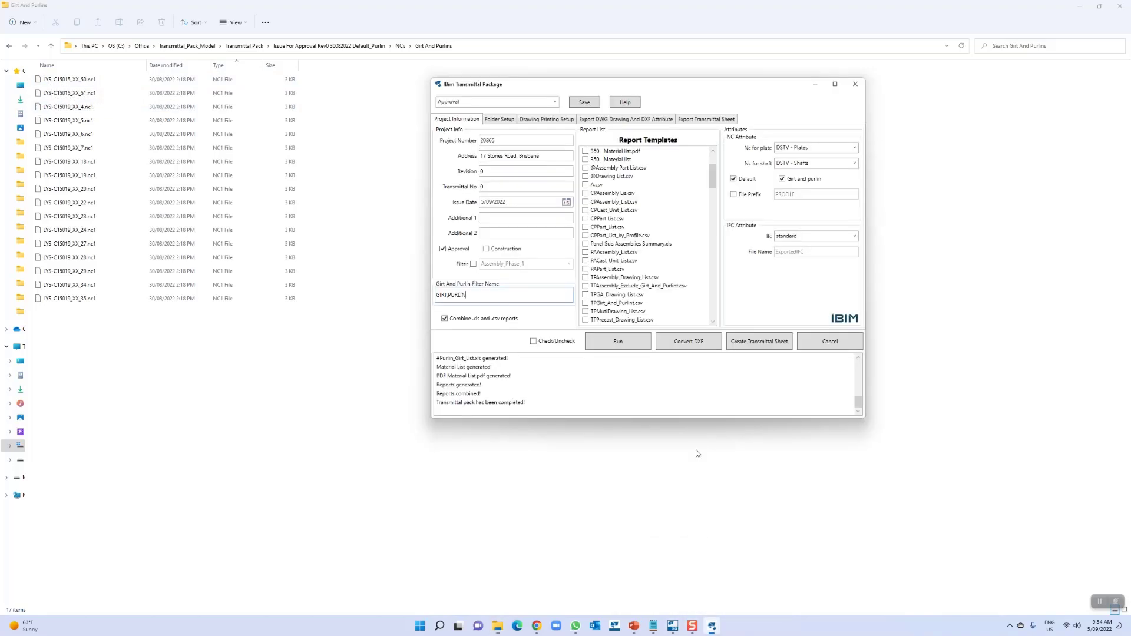
left_click(734, 194)
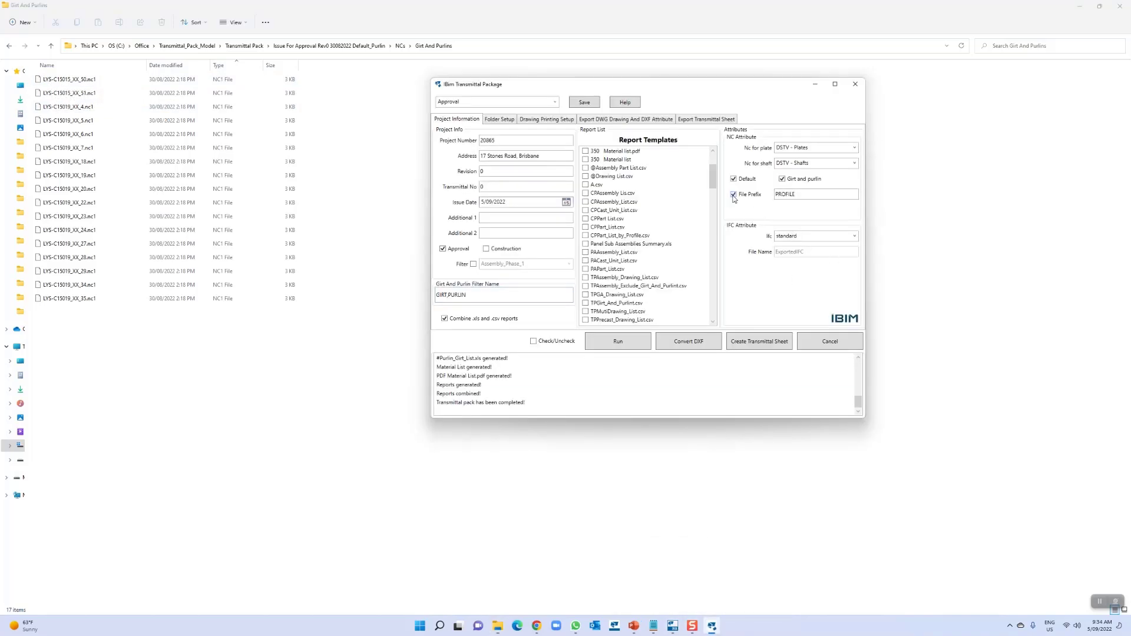
left_click(814, 195)
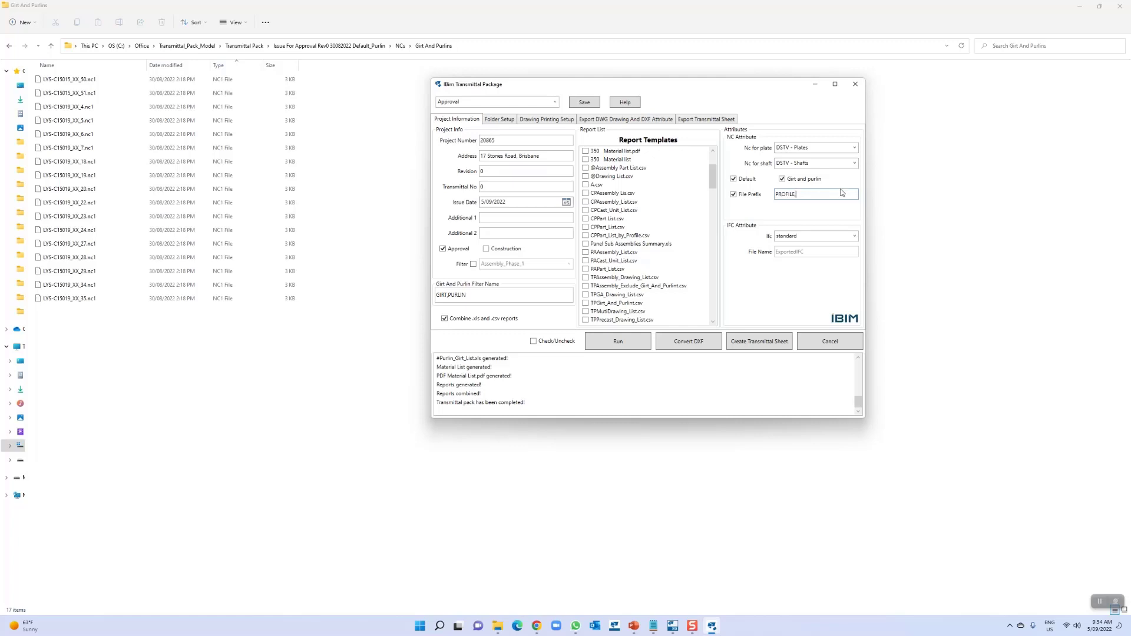
type(",")
key("Caps_Lock")
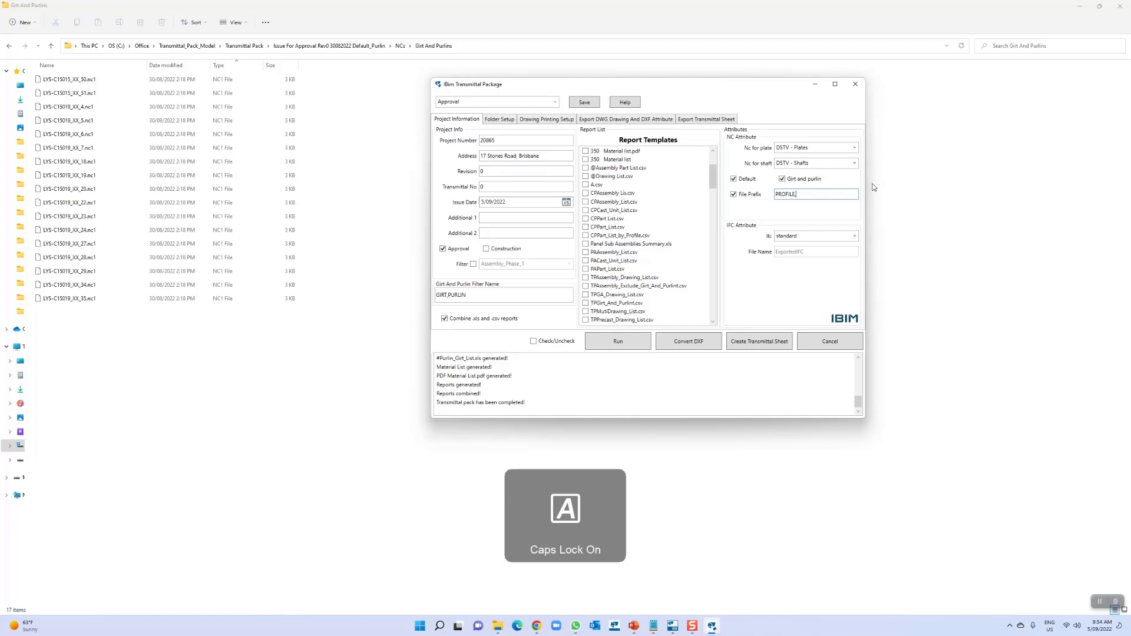
type("MATERIAL")
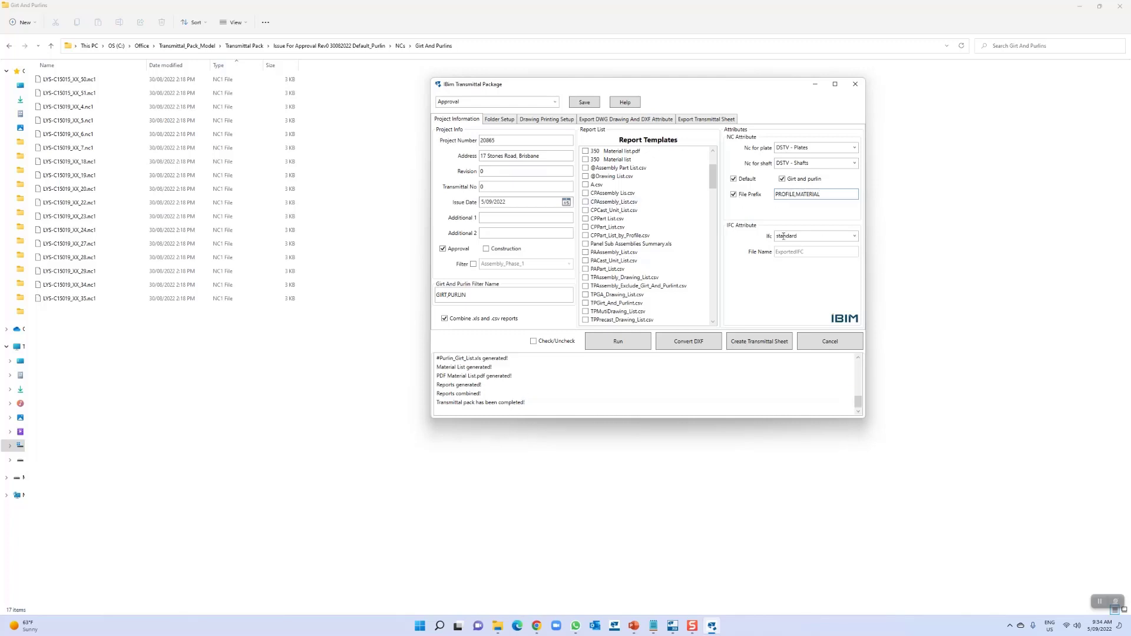
Set the IFC attribute to TeklaStructures and bring up the Tekla Structures model behind the transmittal package window
left_click(854, 235)
left_click(804, 291)
left_click(673, 626)
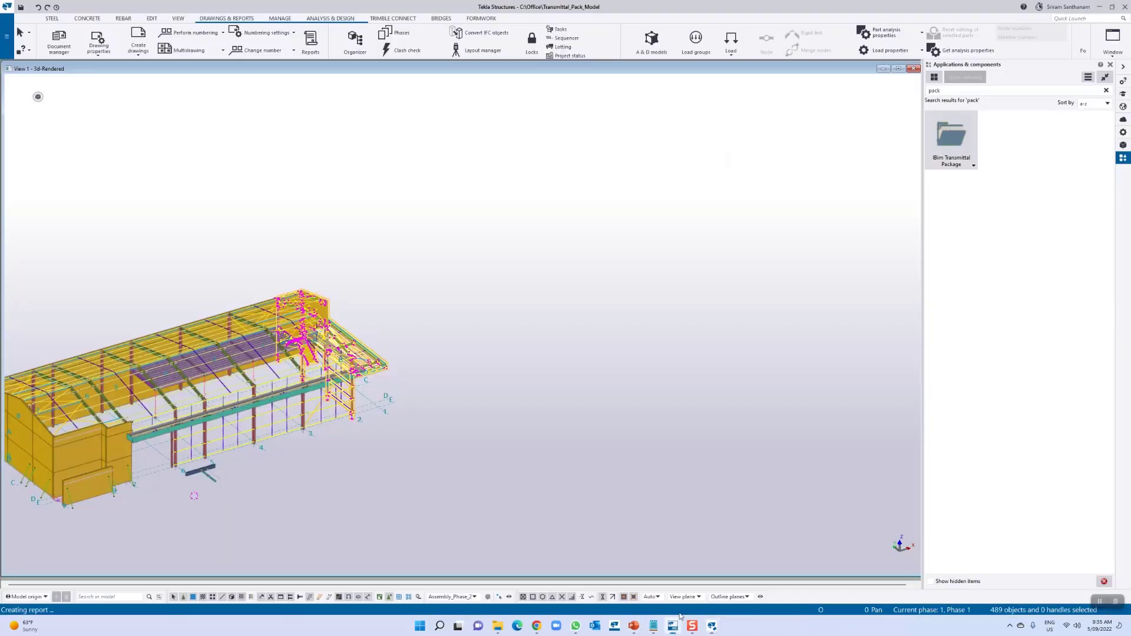
left_click(712, 625)
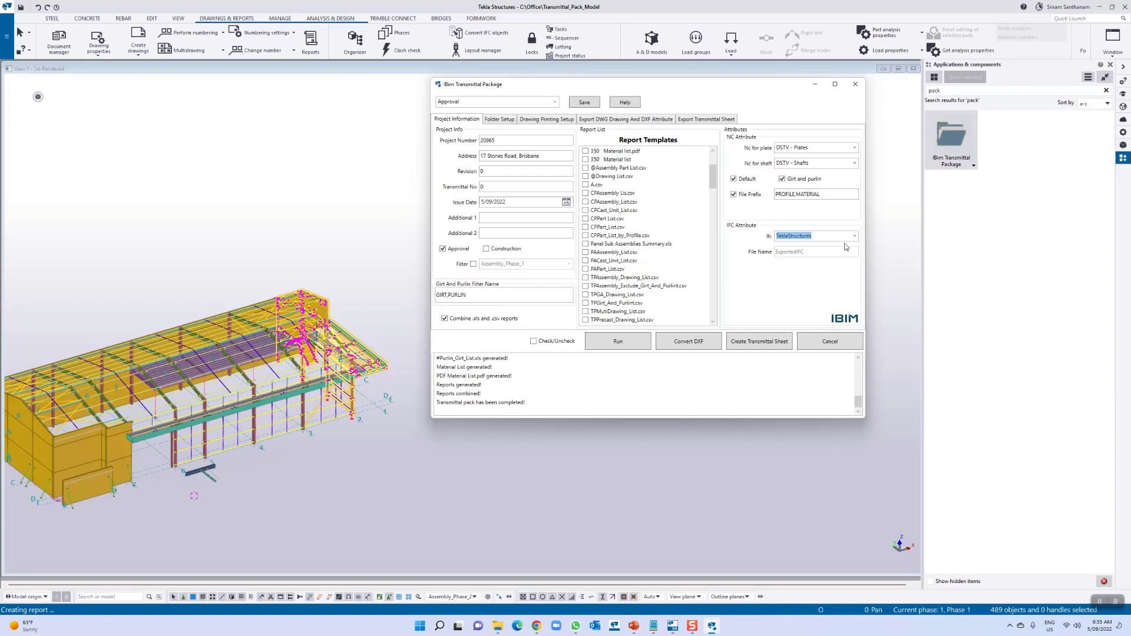
Enable the IFC output folder and check the IFC export file name in the project information
left_click(500, 120)
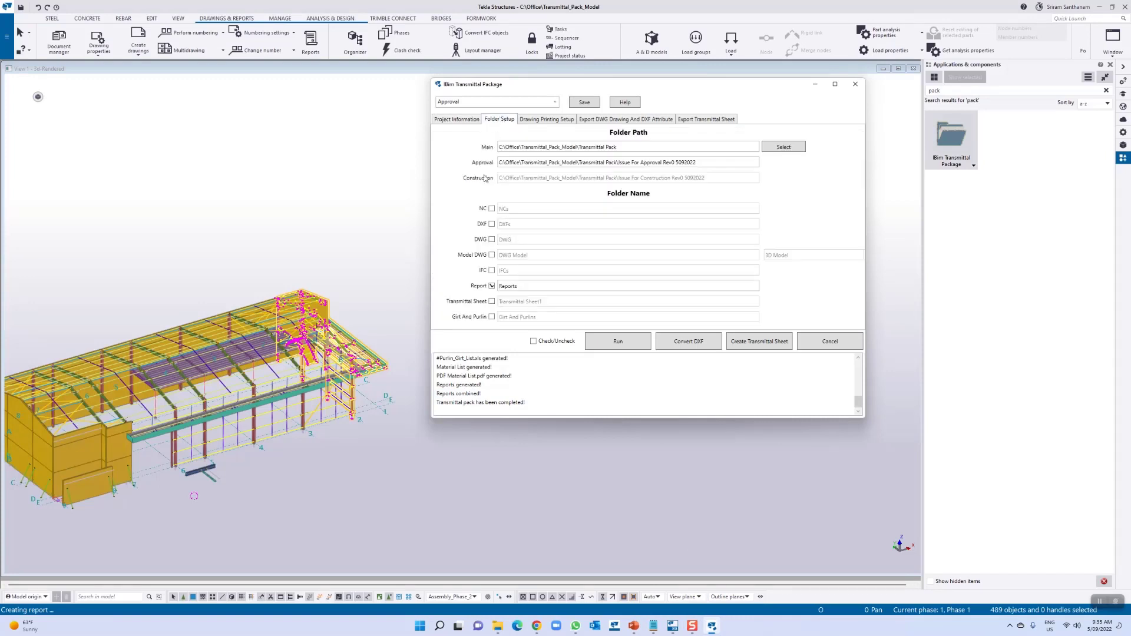
left_click(492, 272)
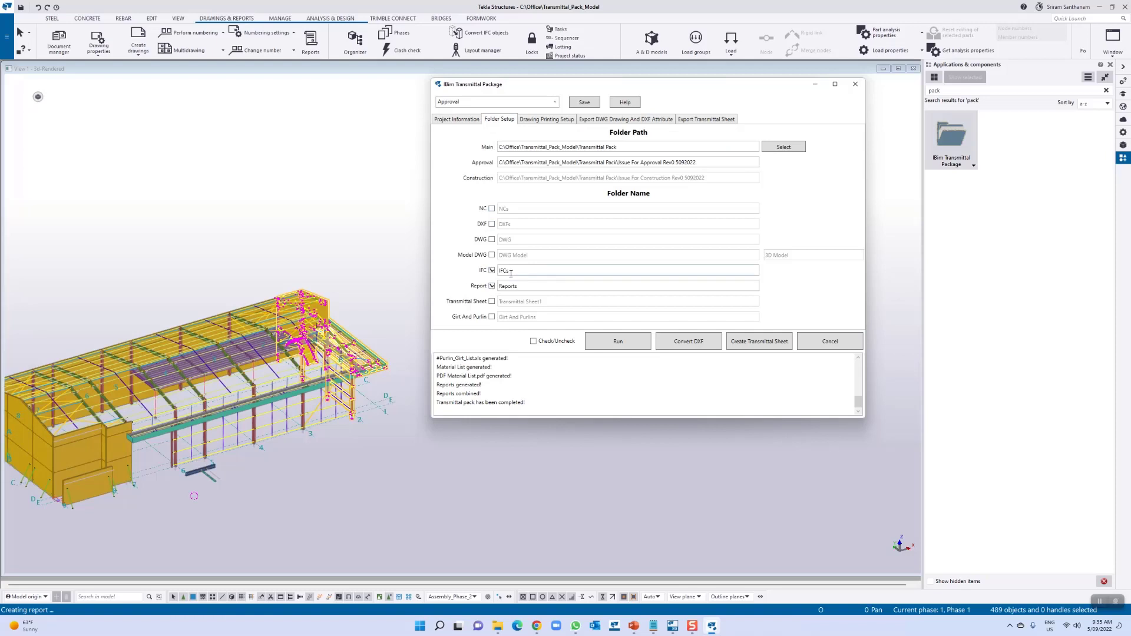
left_click(462, 120)
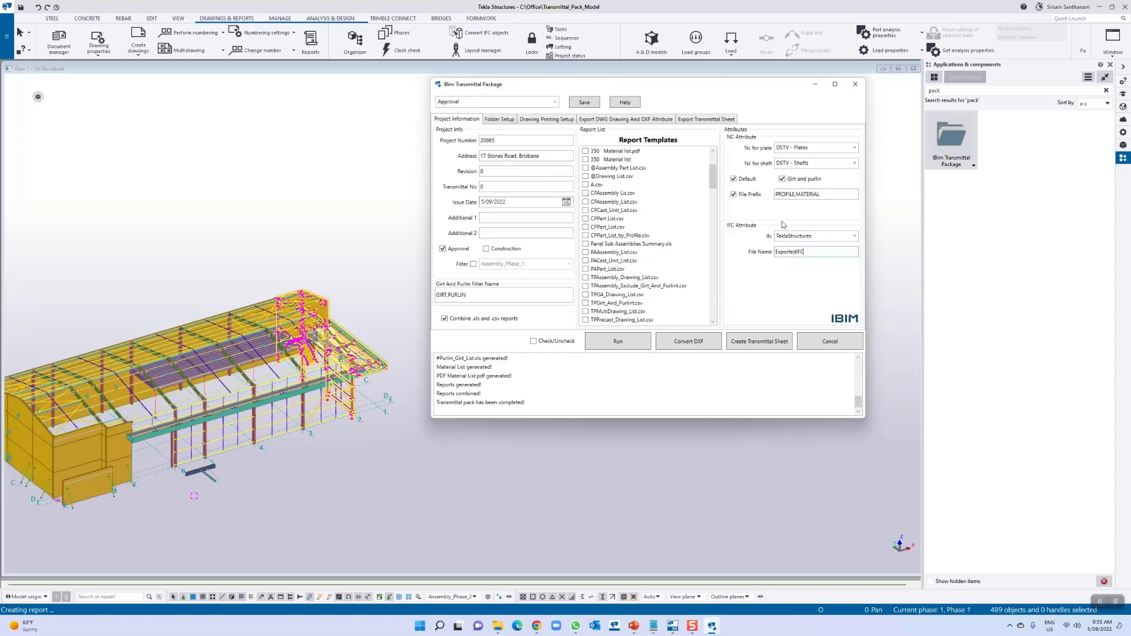
Enable the NC and Model DWG output folders and review the 3D Model file name
left_click(499, 121)
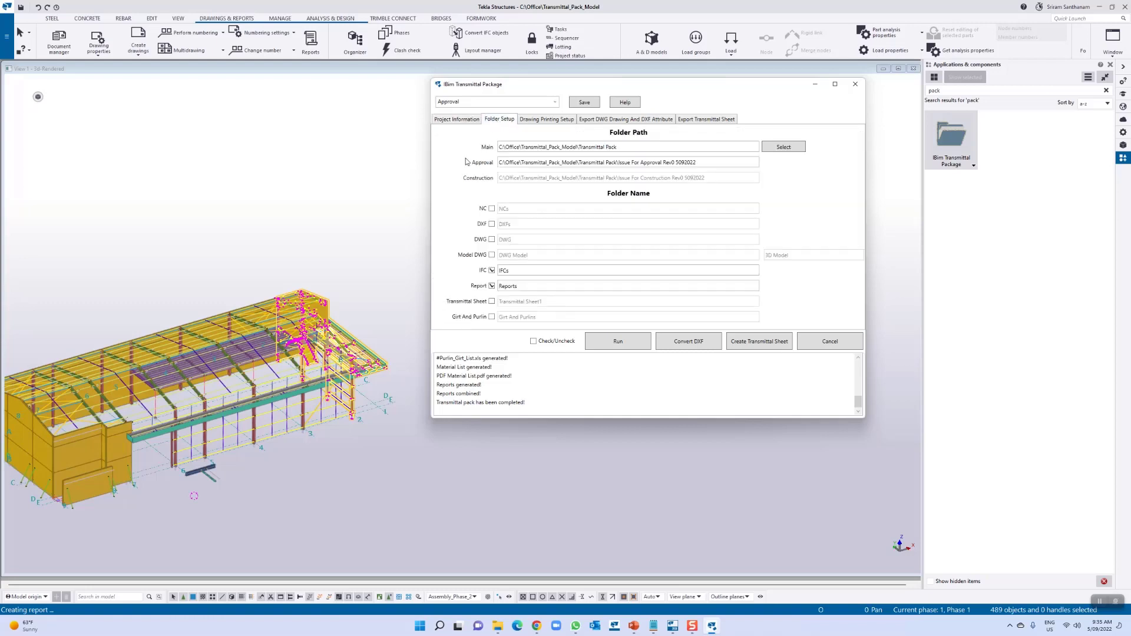
left_click(492, 209)
left_click(492, 256)
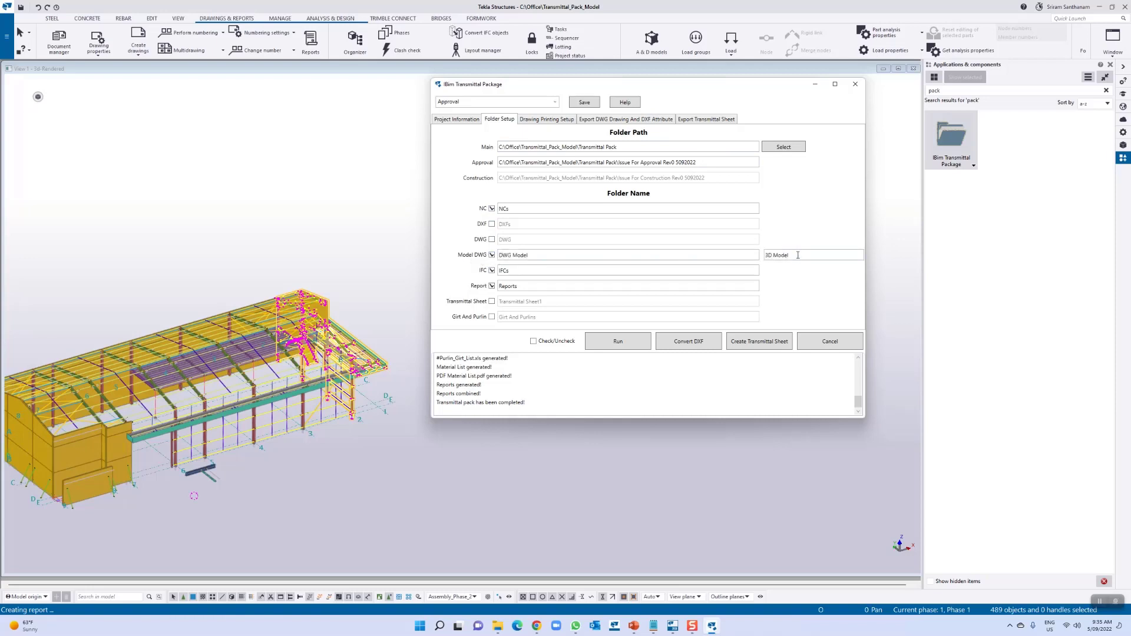
left_click_drag(798, 255, 759, 256)
Check the attribute choices for the Model DWG export, keep standard, and return to the folder setup
left_click(653, 120)
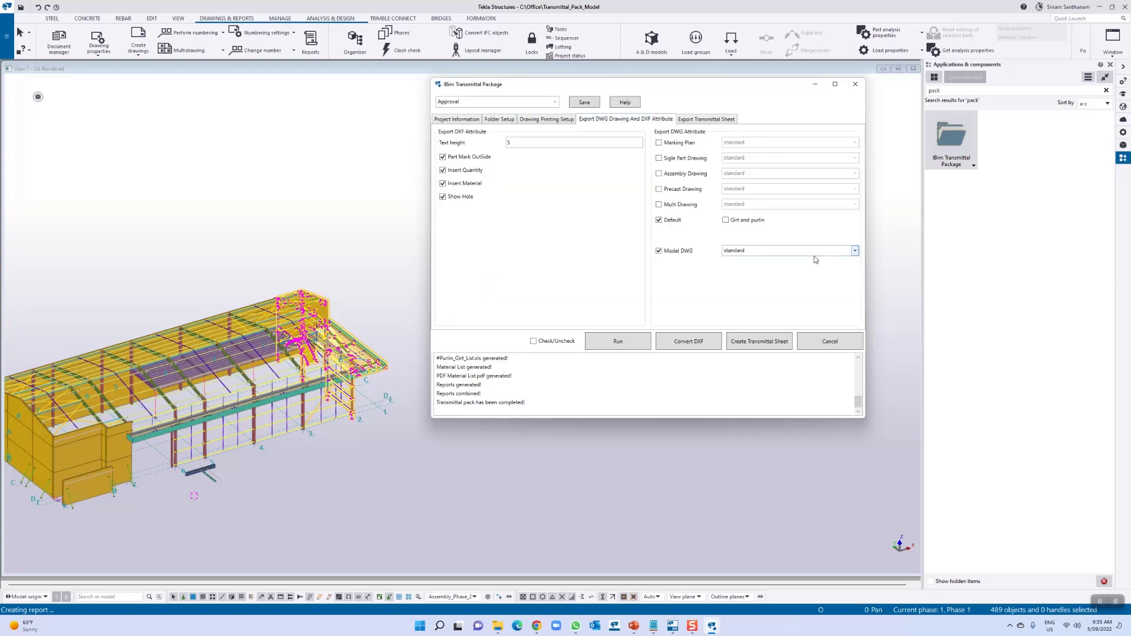
left_click(759, 251)
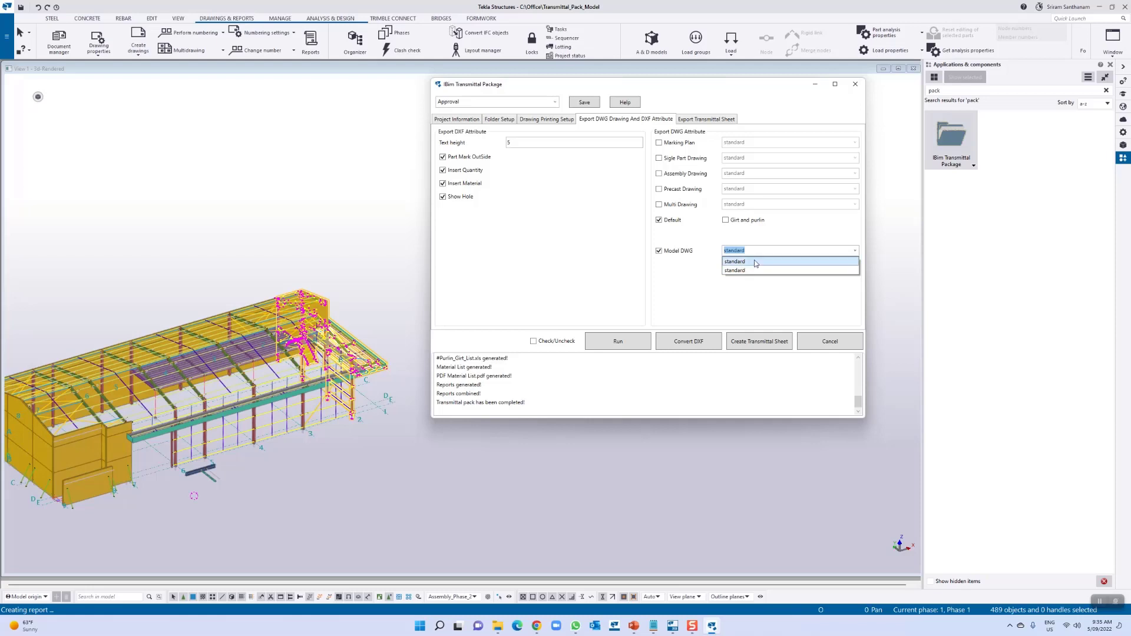
left_click(717, 291)
left_click(493, 121)
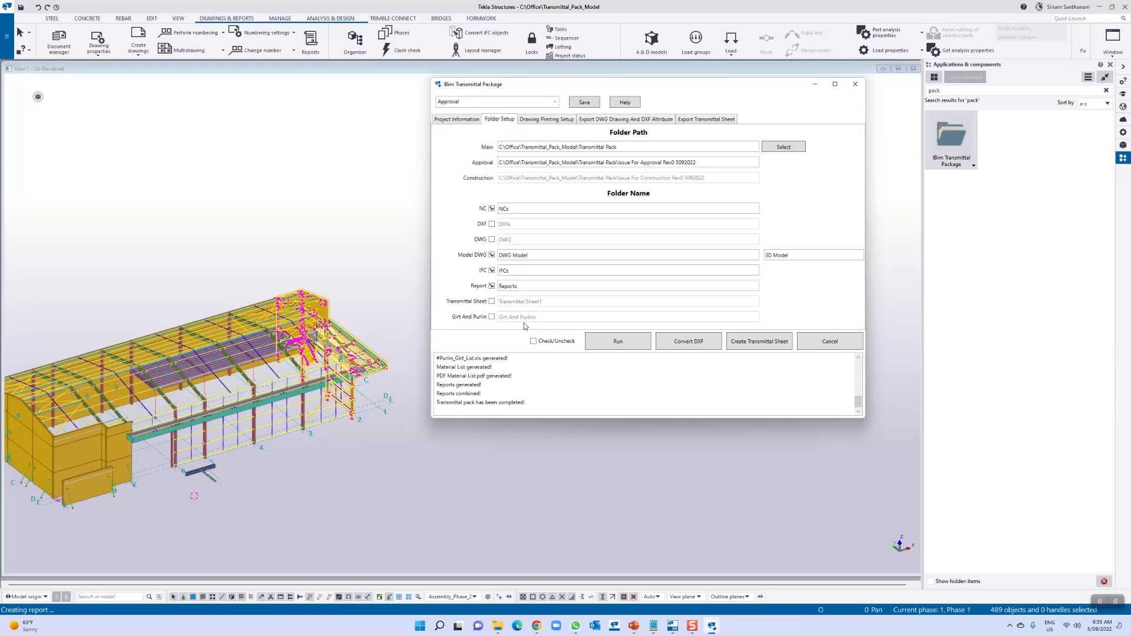
Enable GA, single part, assembly and precast drawings for printing and turn off the Default printing option
left_click(537, 121)
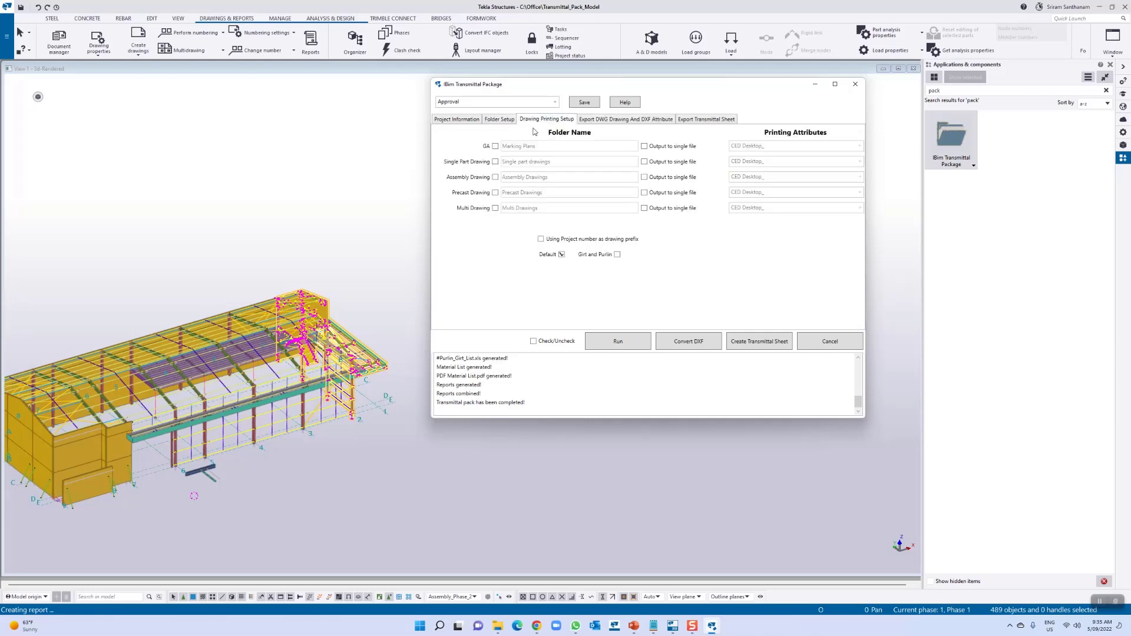
left_click(495, 146)
left_click(496, 162)
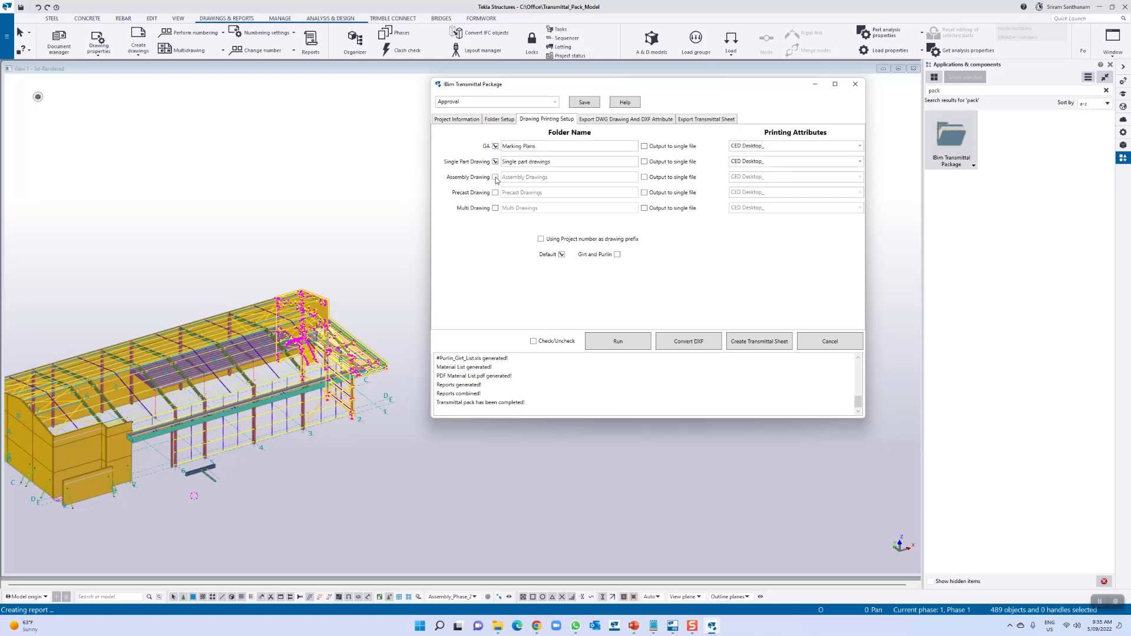
left_click(495, 177)
left_click(496, 193)
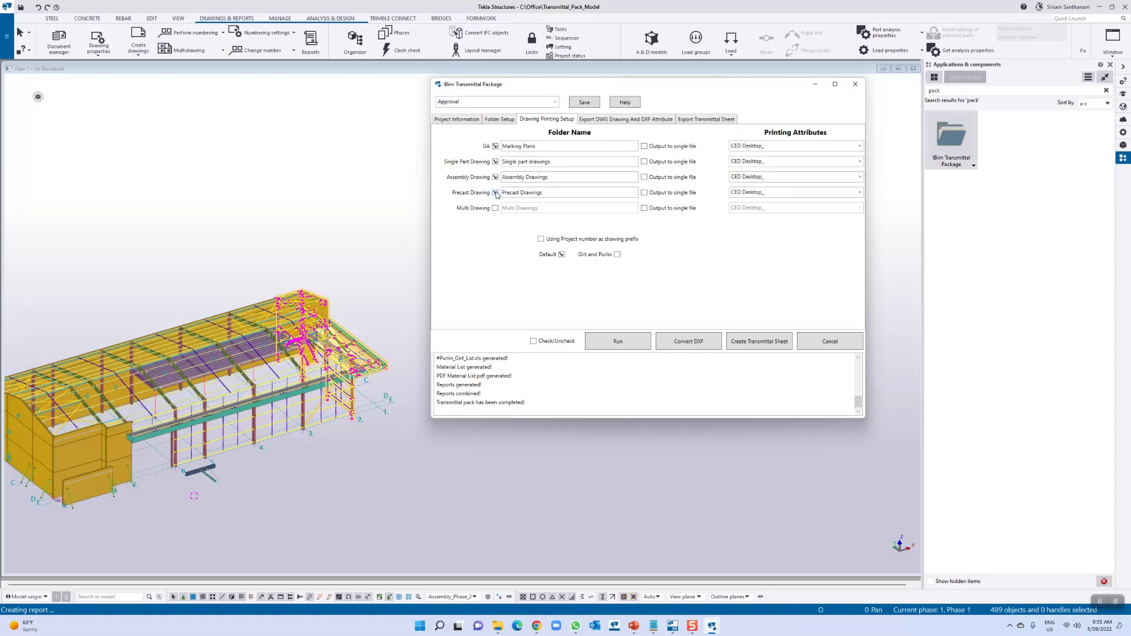
left_click(561, 255)
Examine the A1, A2 and A3 subfolders of Assembly Drawings in the Issue For Approval Rev1 29082022 Drawing Sheet Size folder
mouse_move(498, 630)
left_click(401, 589)
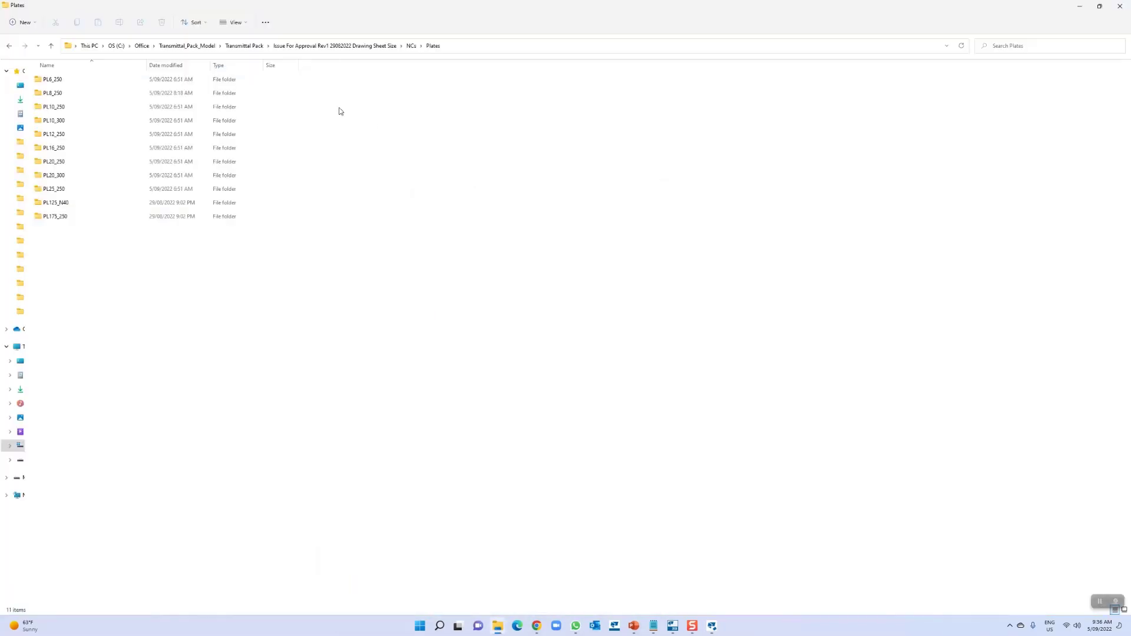
left_click(328, 49)
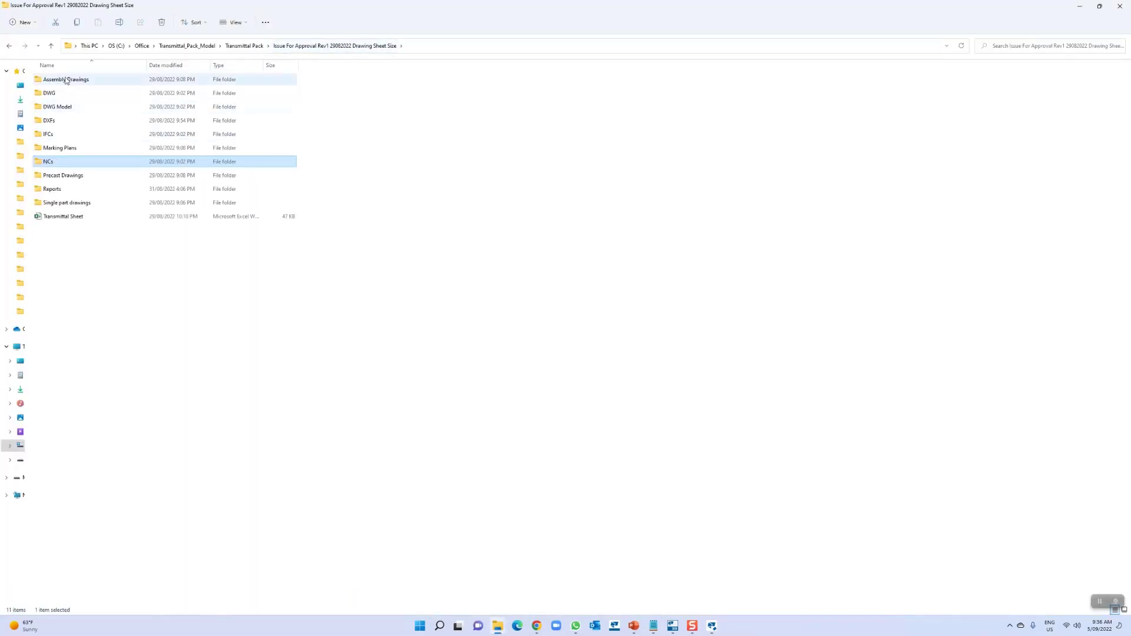
double_click(68, 80)
double_click(50, 108)
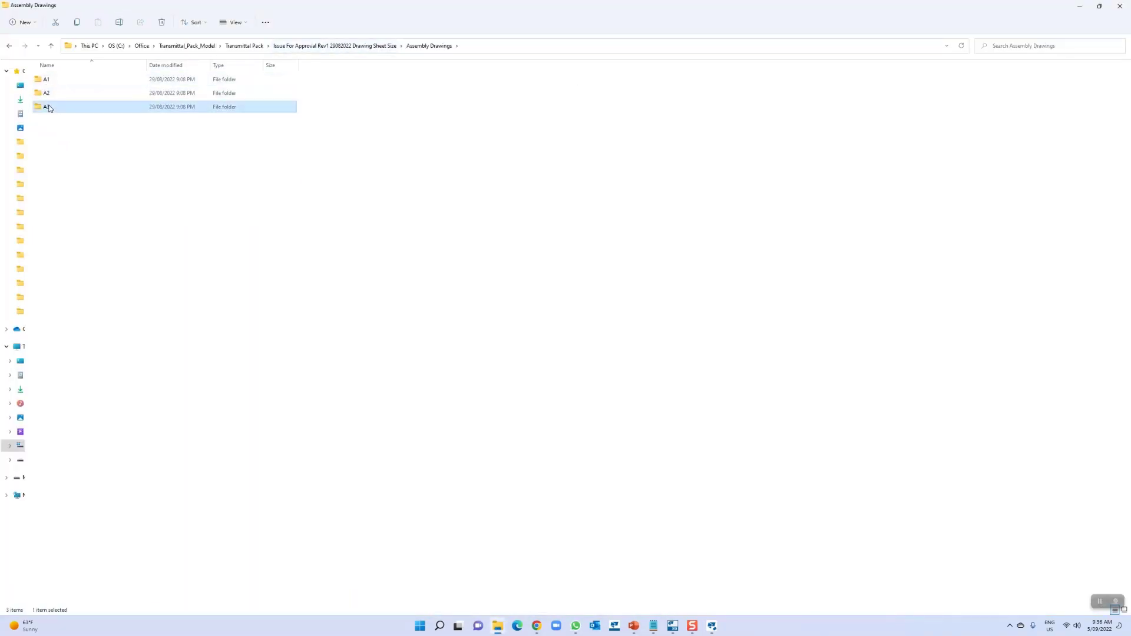
left_click(428, 47)
double_click(68, 93)
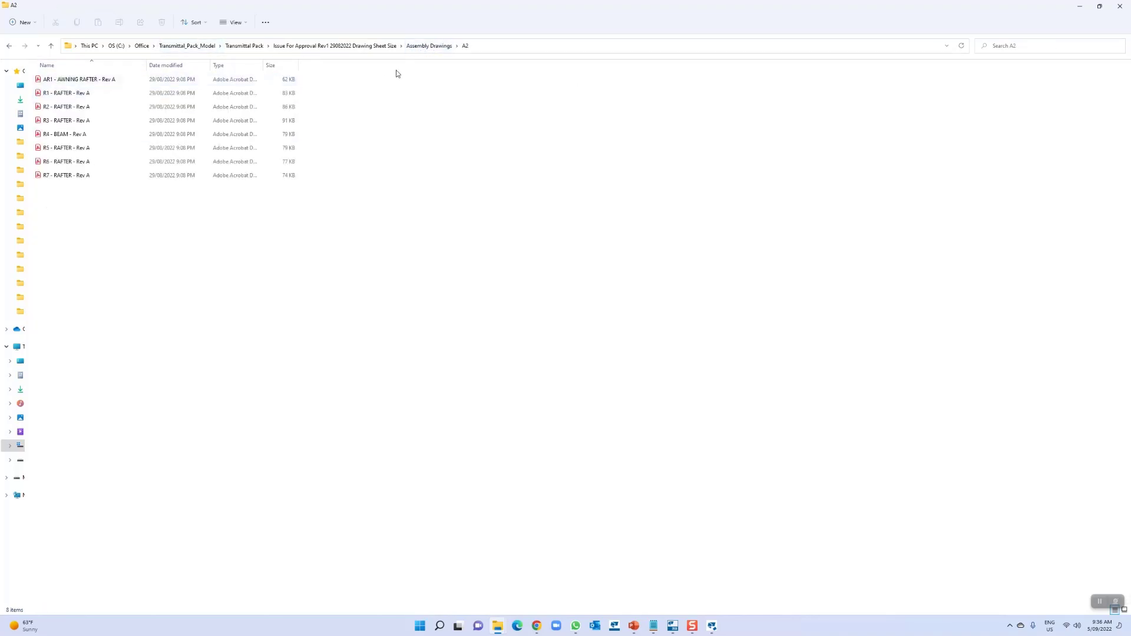
left_click(413, 47)
double_click(55, 80)
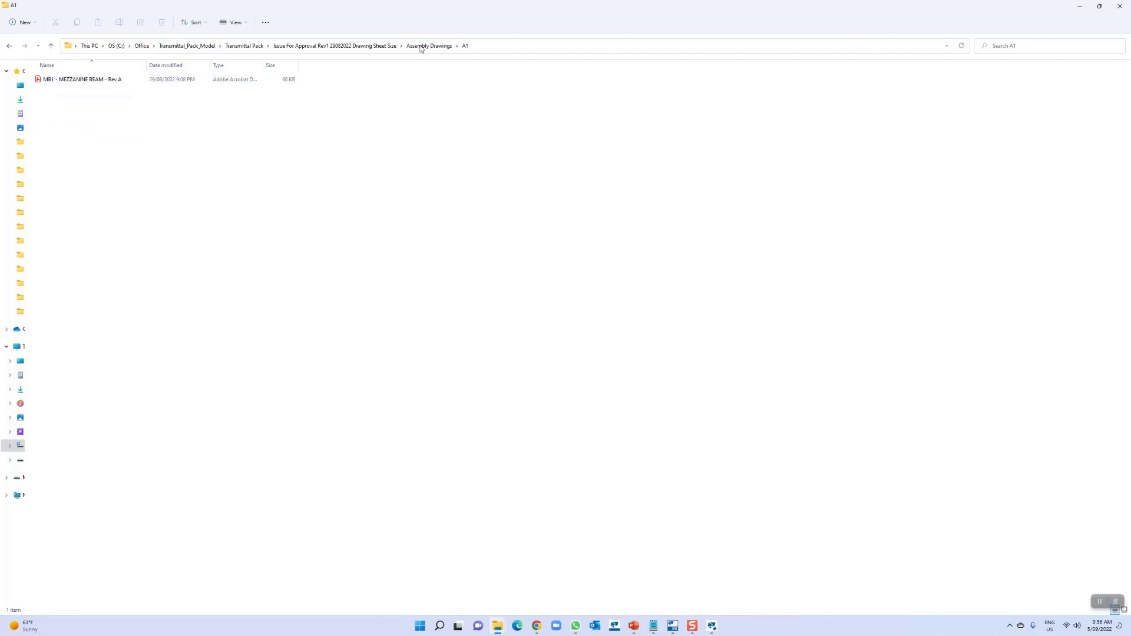
left_click(375, 48)
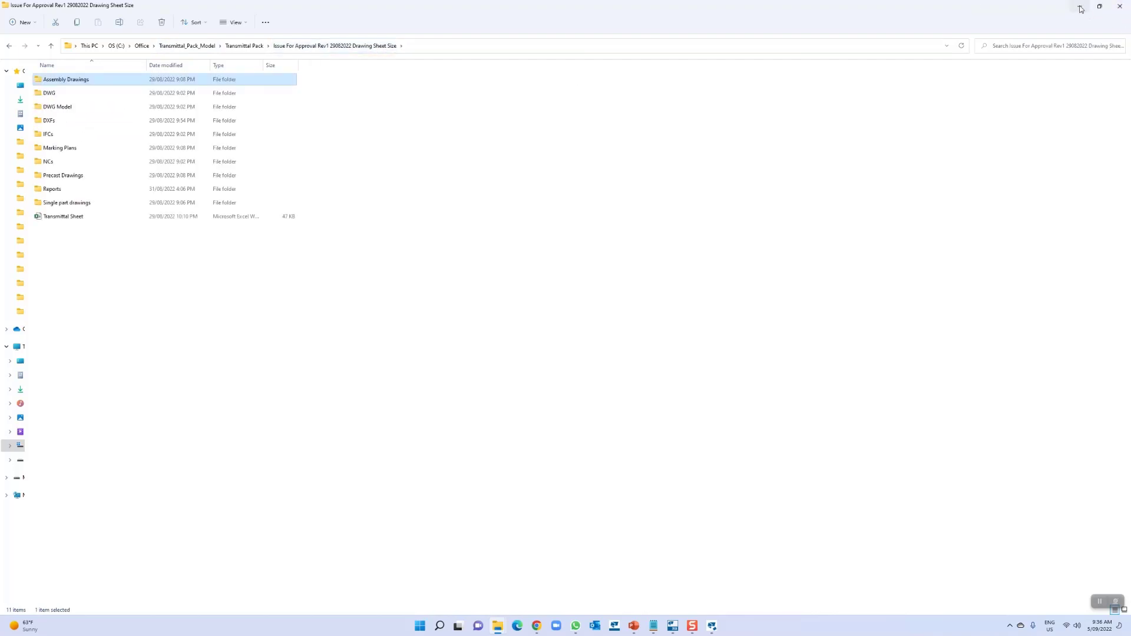
Switch back to the transmittal package window and turn on the Default option for drawing printing
left_click(713, 625)
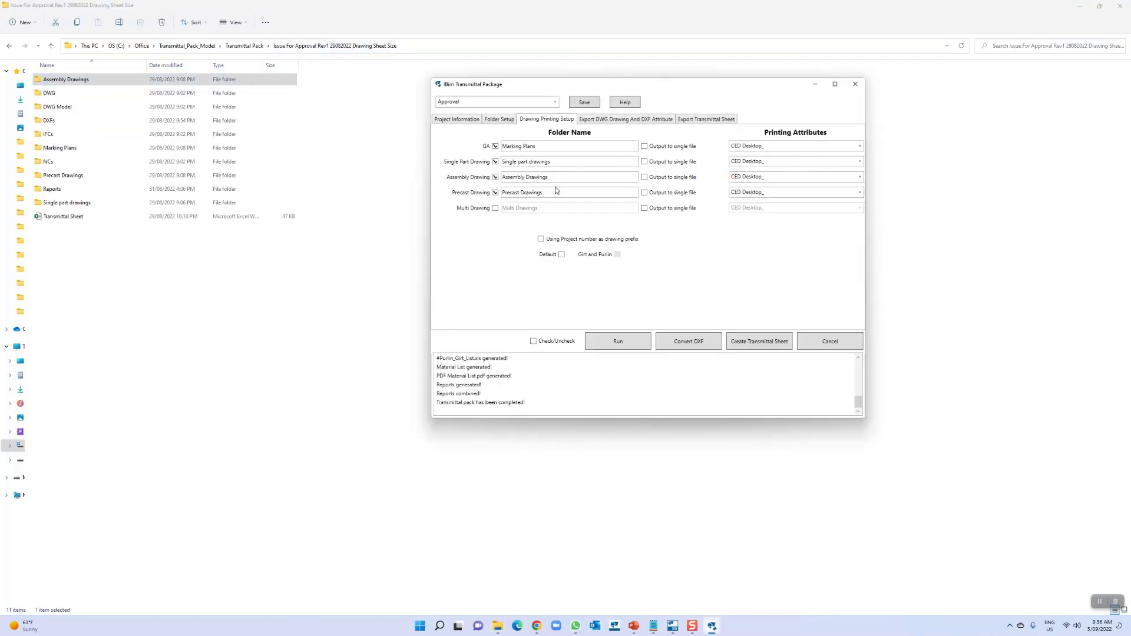
left_click(561, 255)
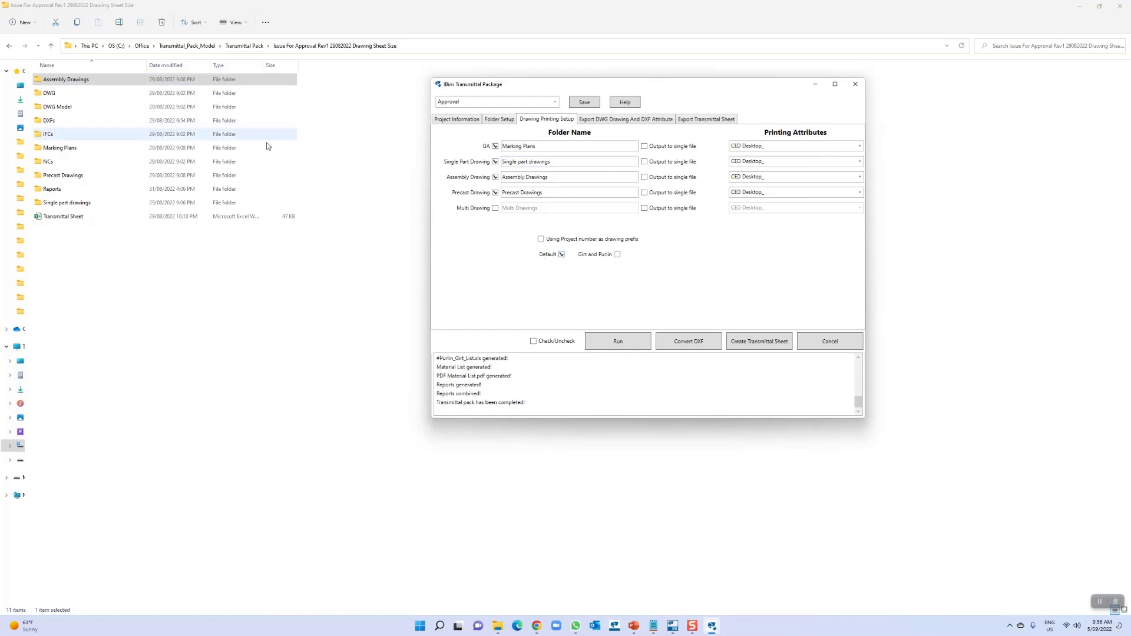
Switch to the Issue For Approval Rev0 03092022 folder and examine the PDFs in its Assembly Drawings subfolder
mouse_move(494, 628)
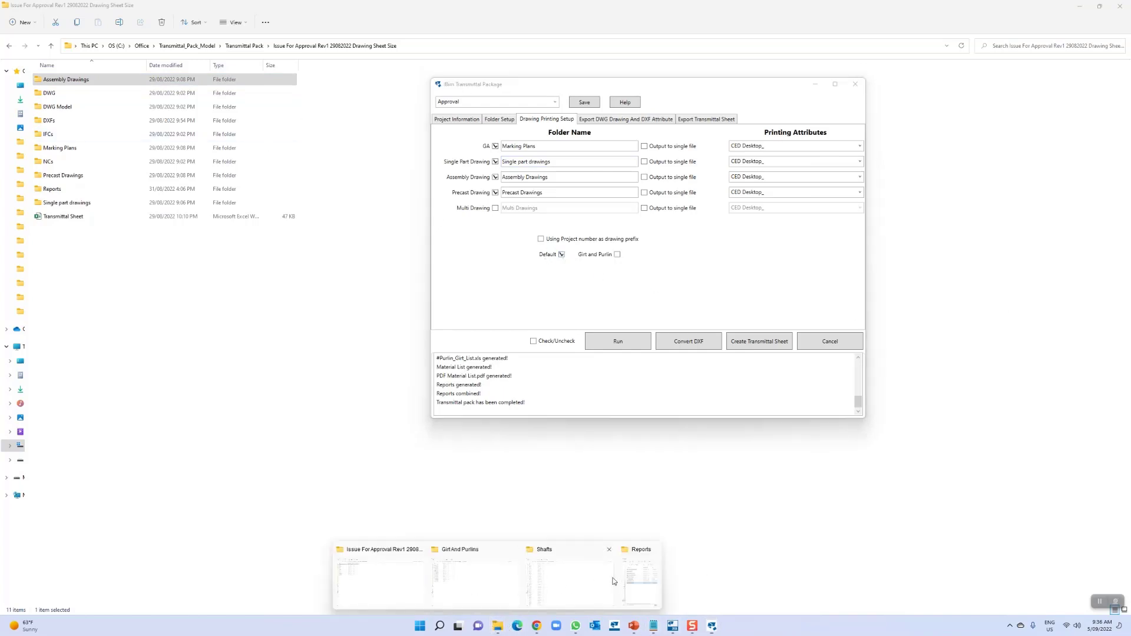
left_click(592, 585)
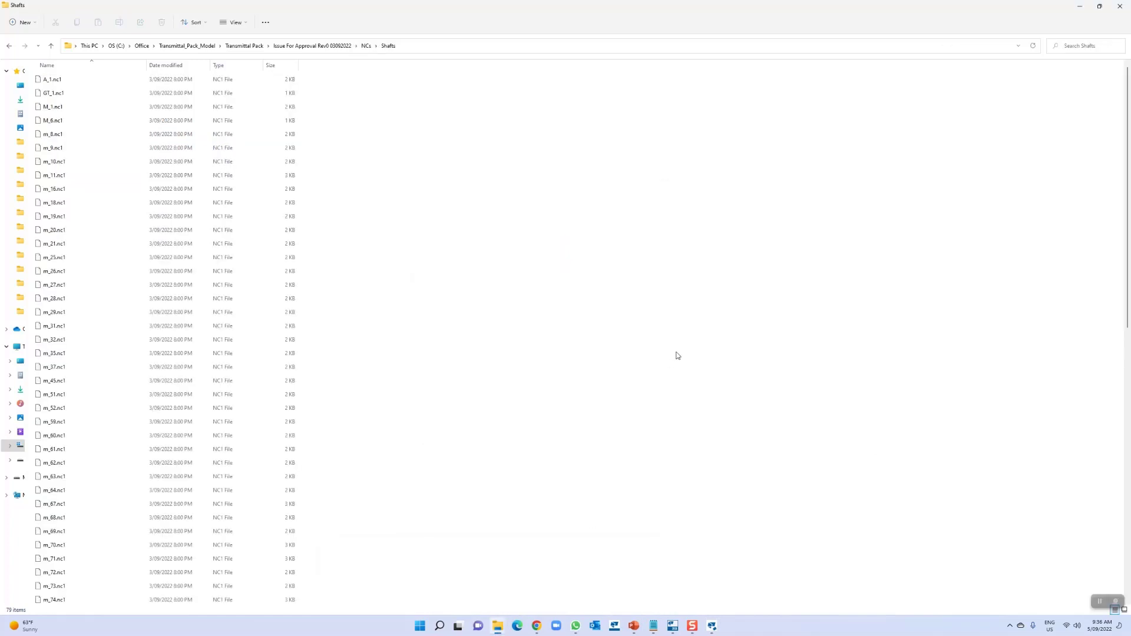
left_click(312, 47)
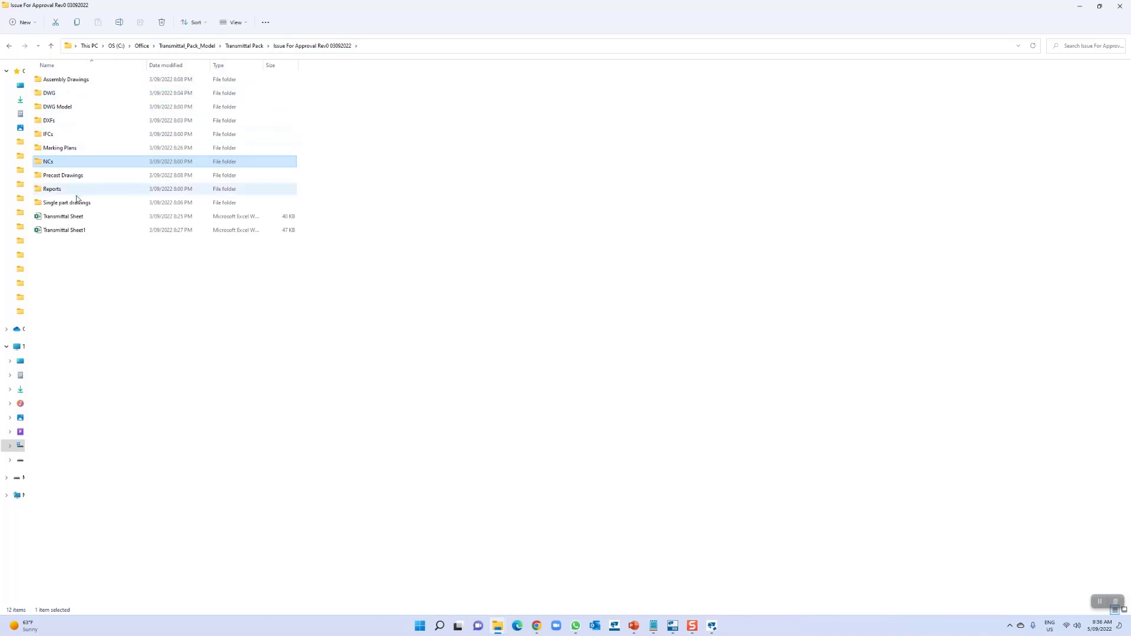
double_click(86, 80)
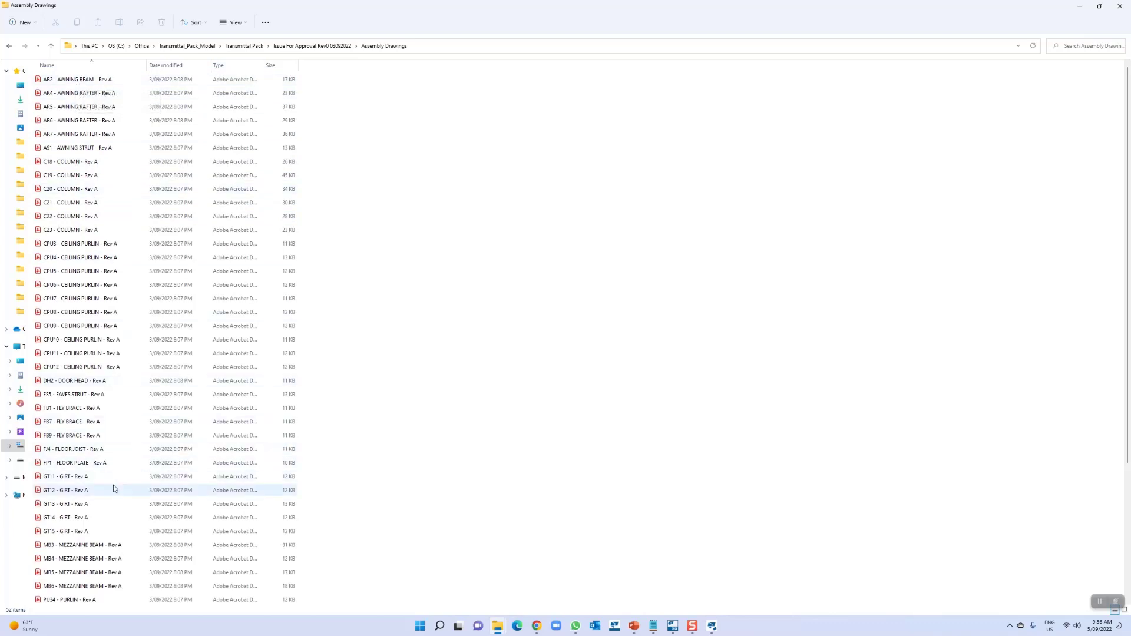
left_click(327, 46)
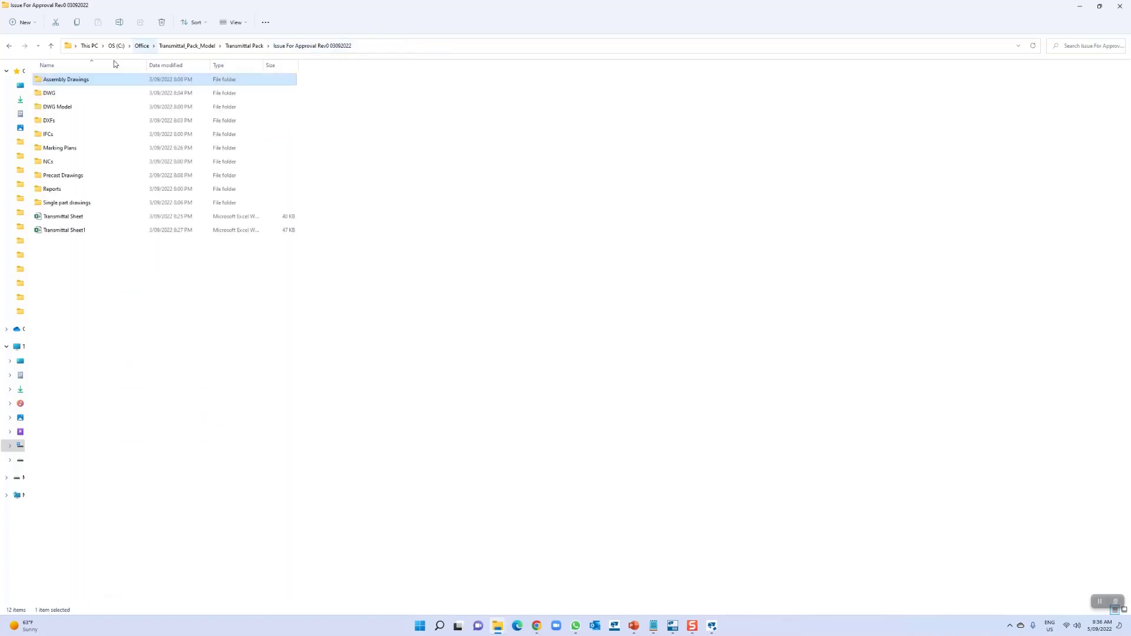
Examine the Plates and Shaft subfolders of Single part drawings and return to the transmittal package window
double_click(73, 204)
double_click(54, 91)
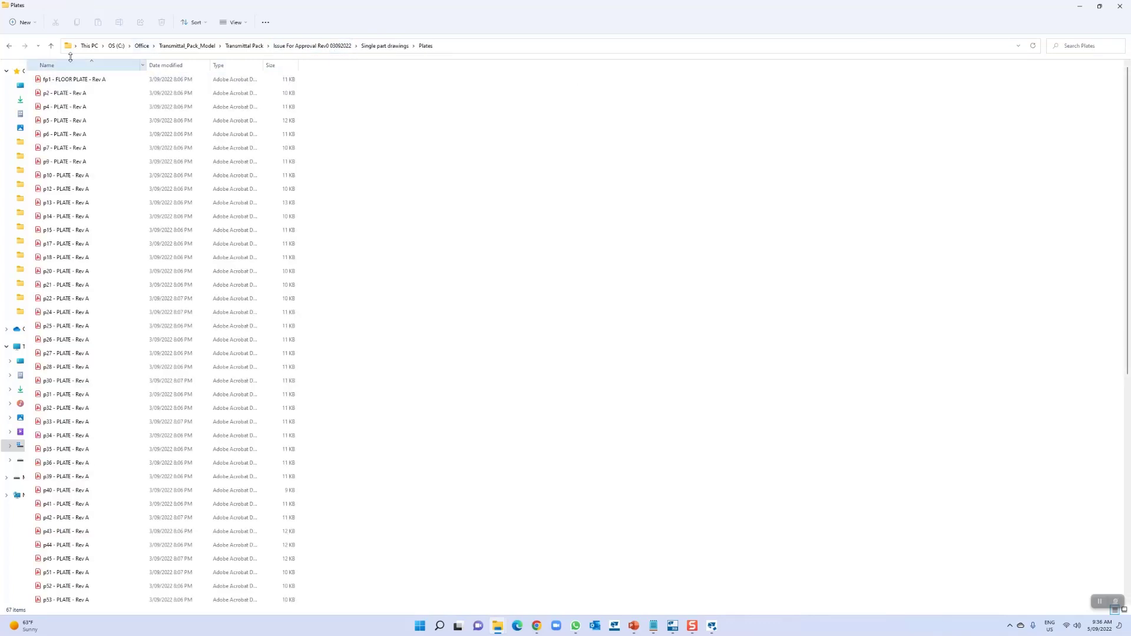
left_click(383, 46)
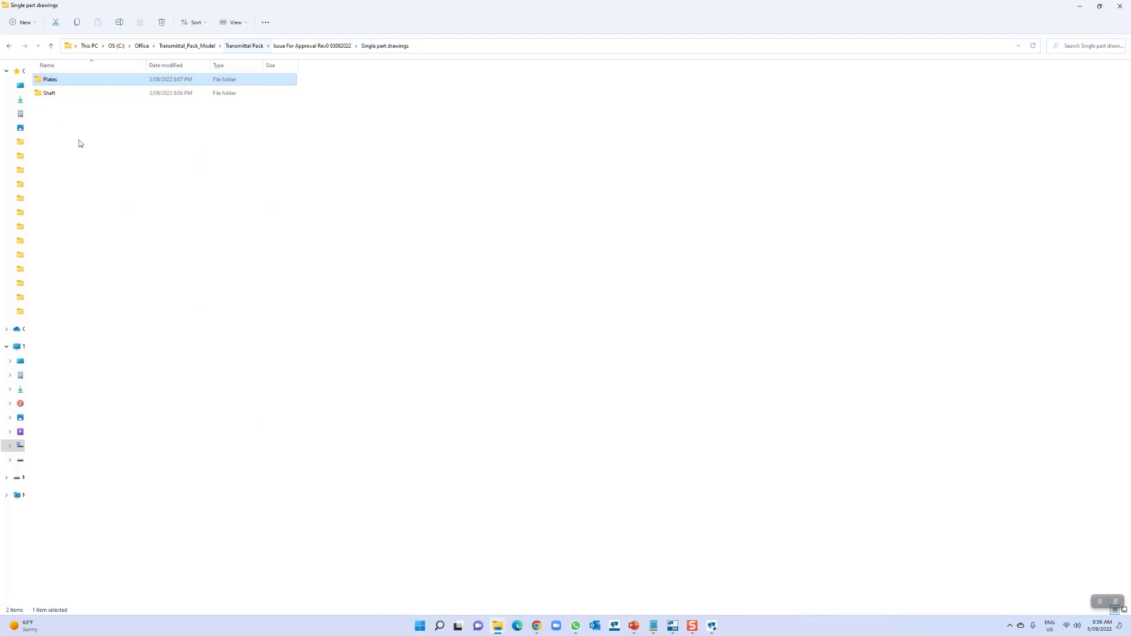
double_click(66, 93)
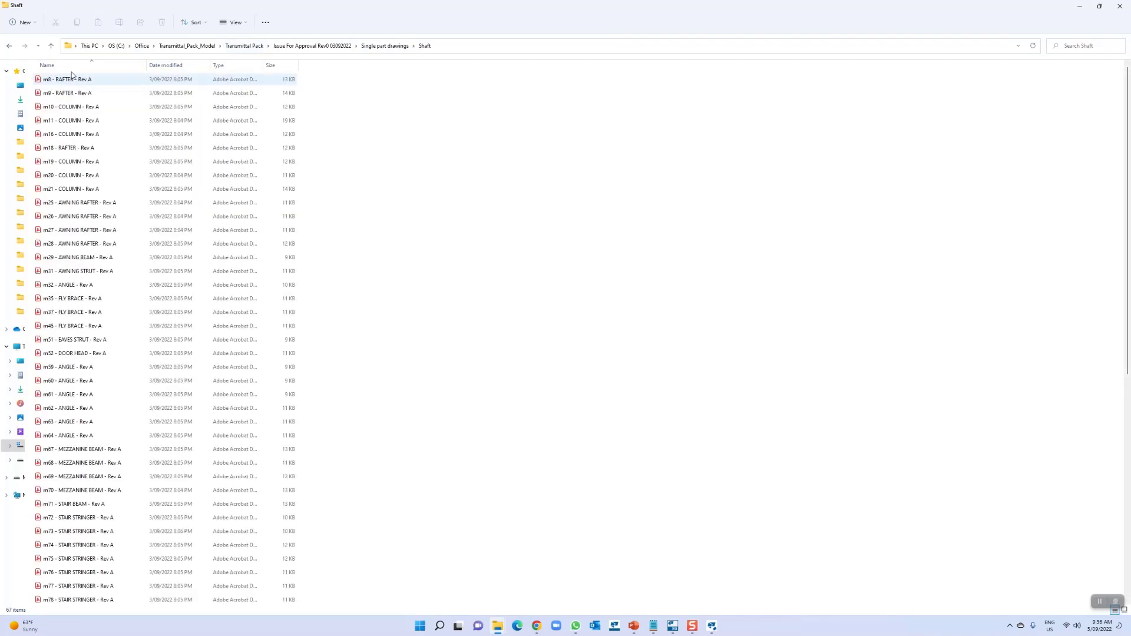
left_click(711, 629)
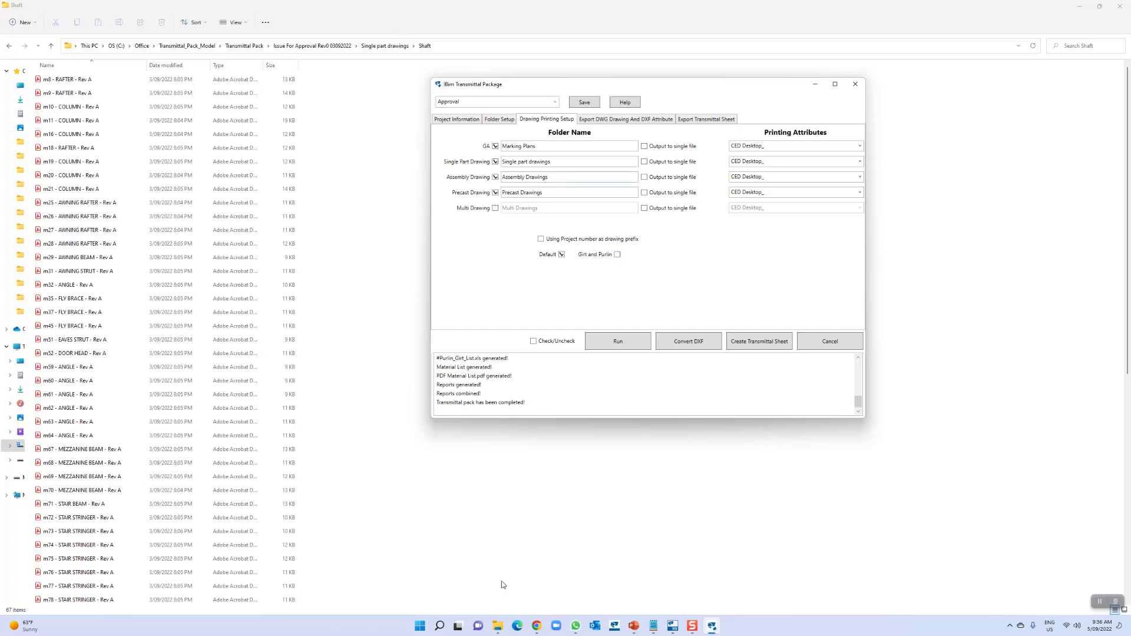
Examine Assembly Drawings and its Girt And Purlins subfolder in the Issue For Approval Rev0 30082022 Default_Purlin folder
left_click(497, 628)
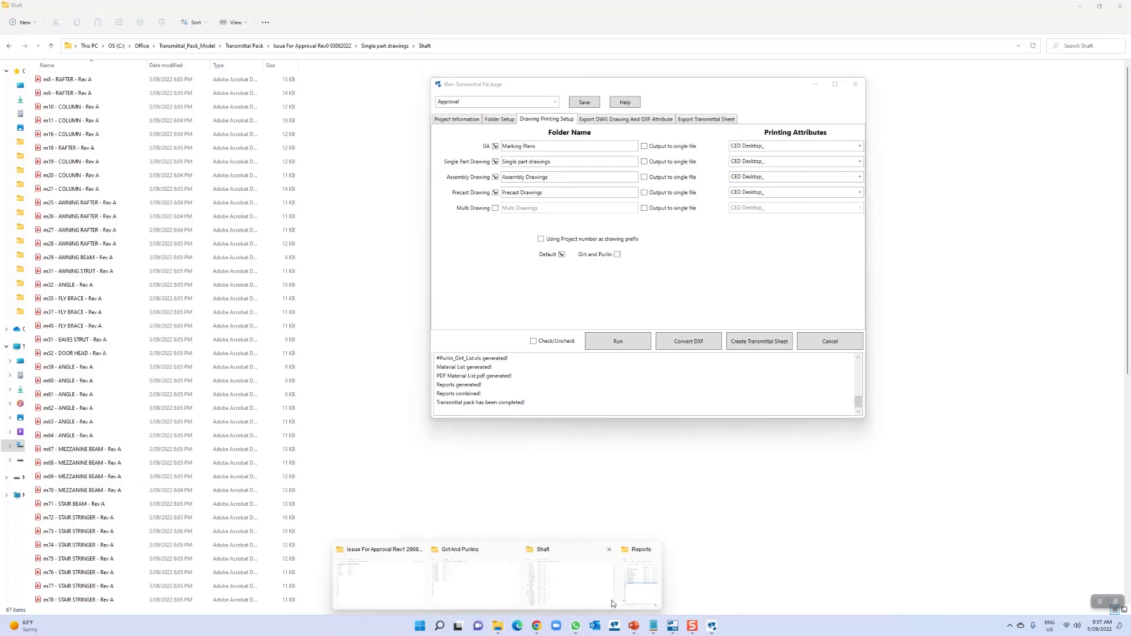
left_click(444, 588)
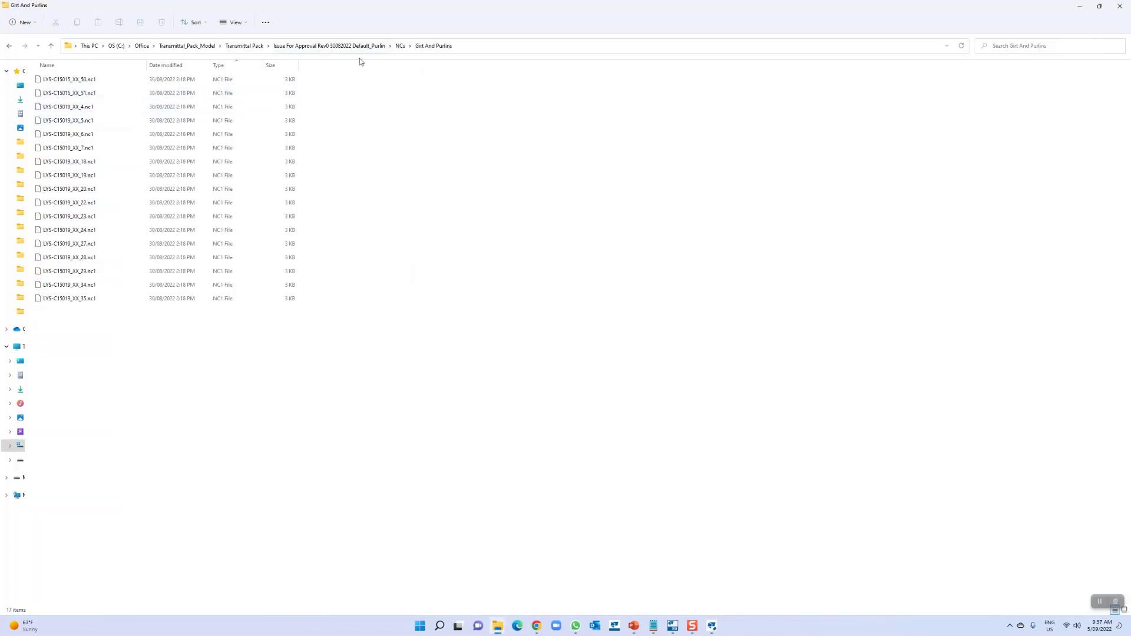
left_click(333, 46)
double_click(70, 79)
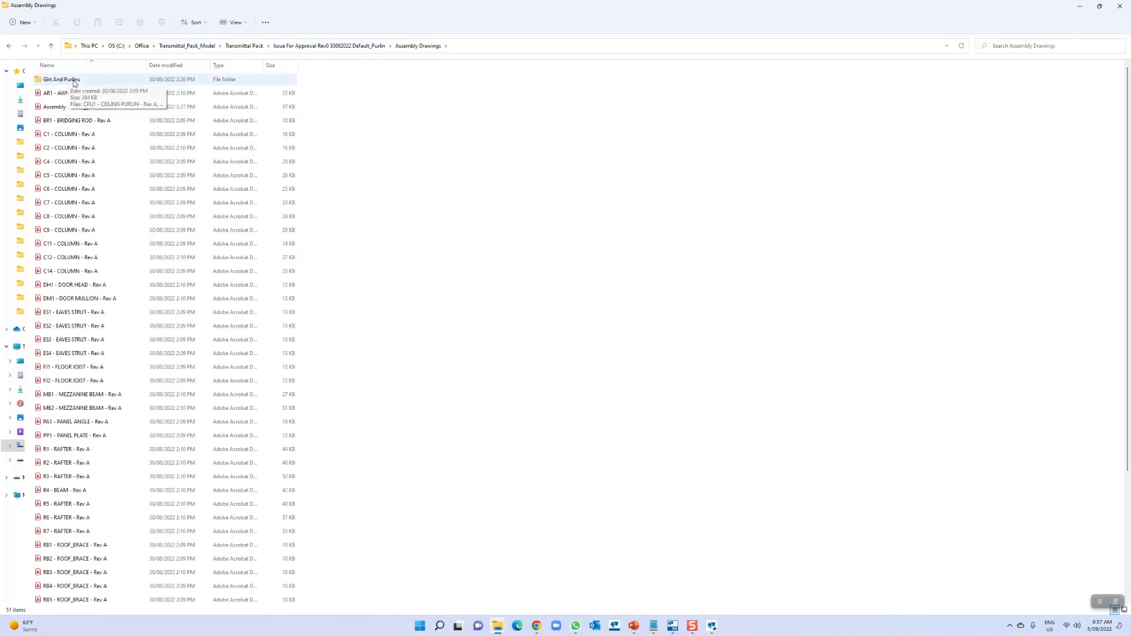
double_click(77, 79)
left_click(411, 47)
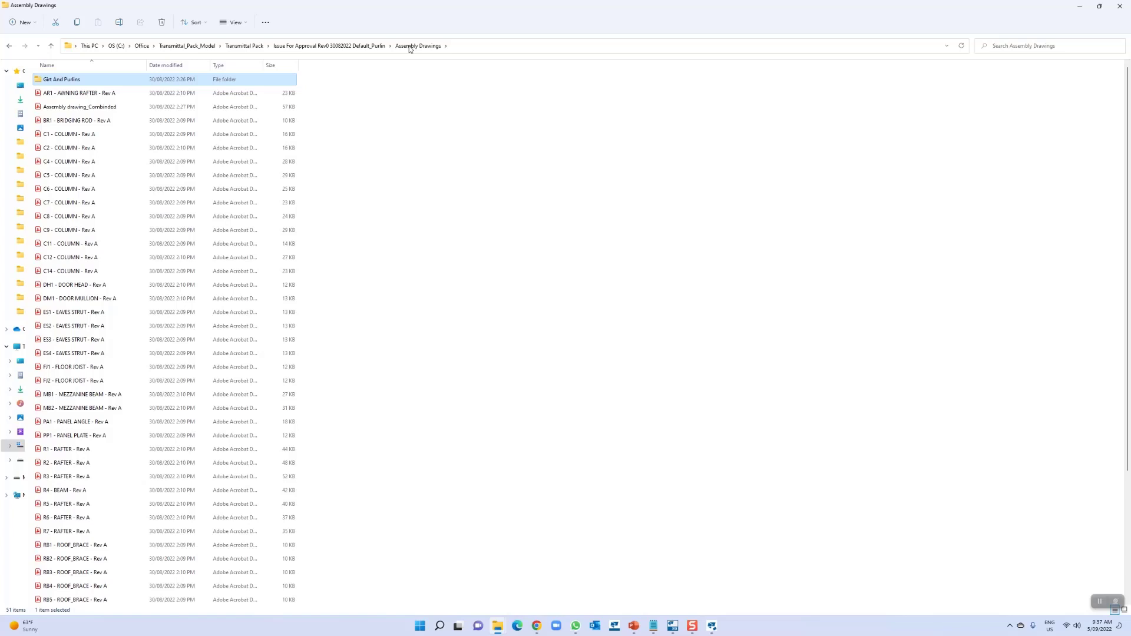
left_click(347, 46)
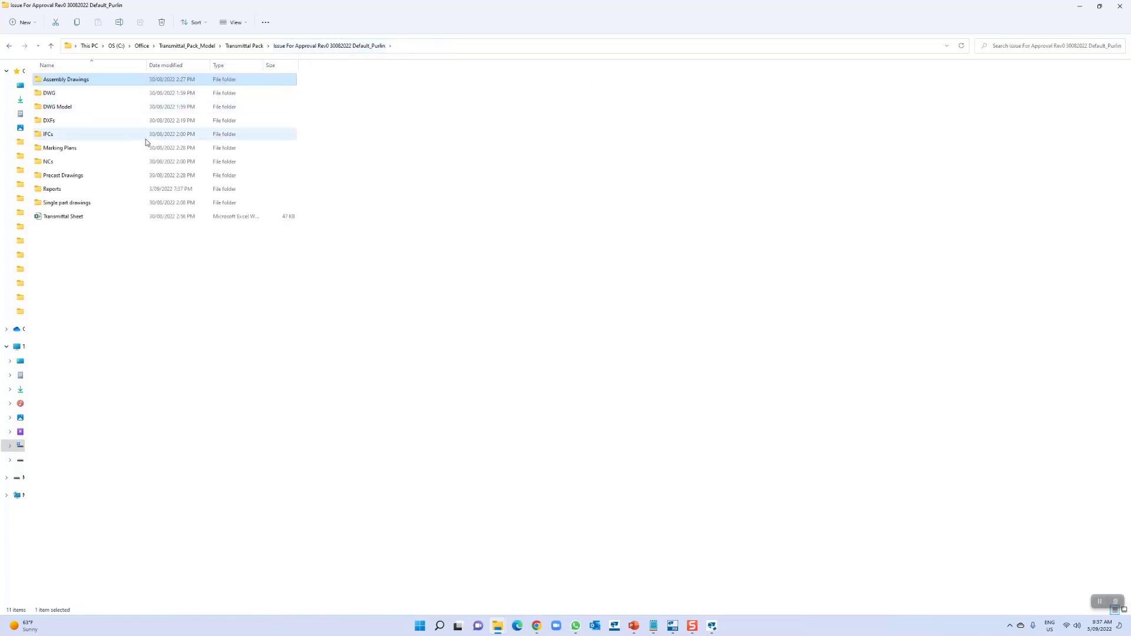
Examine the Girt And Purlins and Plates subfolders of Single part drawings in the Default_Purlin issue folder
double_click(80, 202)
double_click(66, 80)
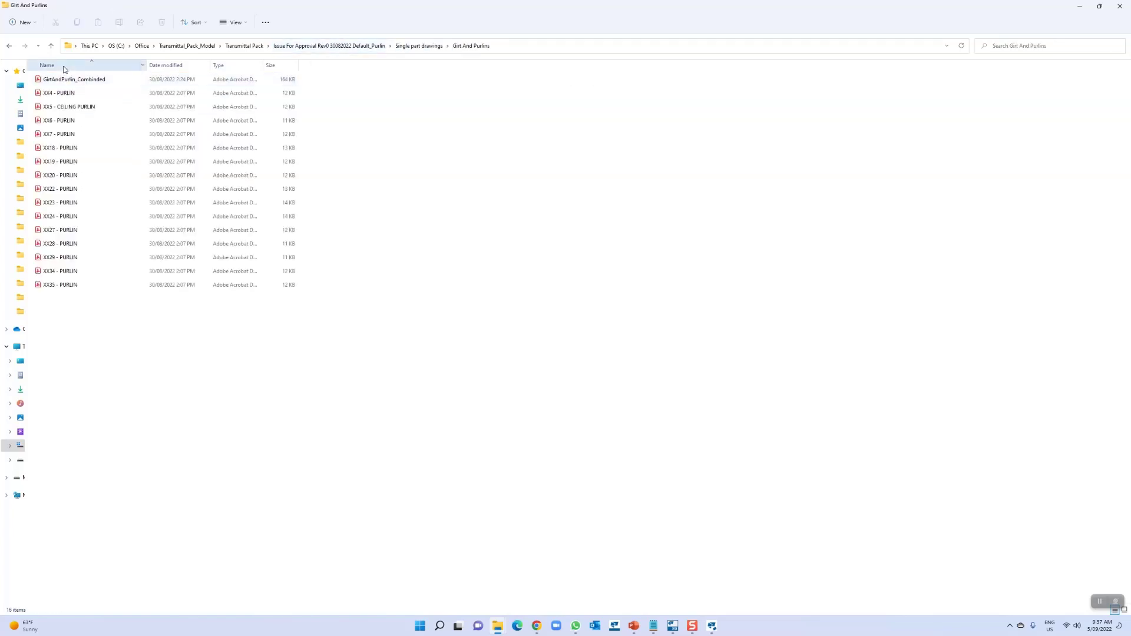
left_click(399, 49)
left_click(53, 95)
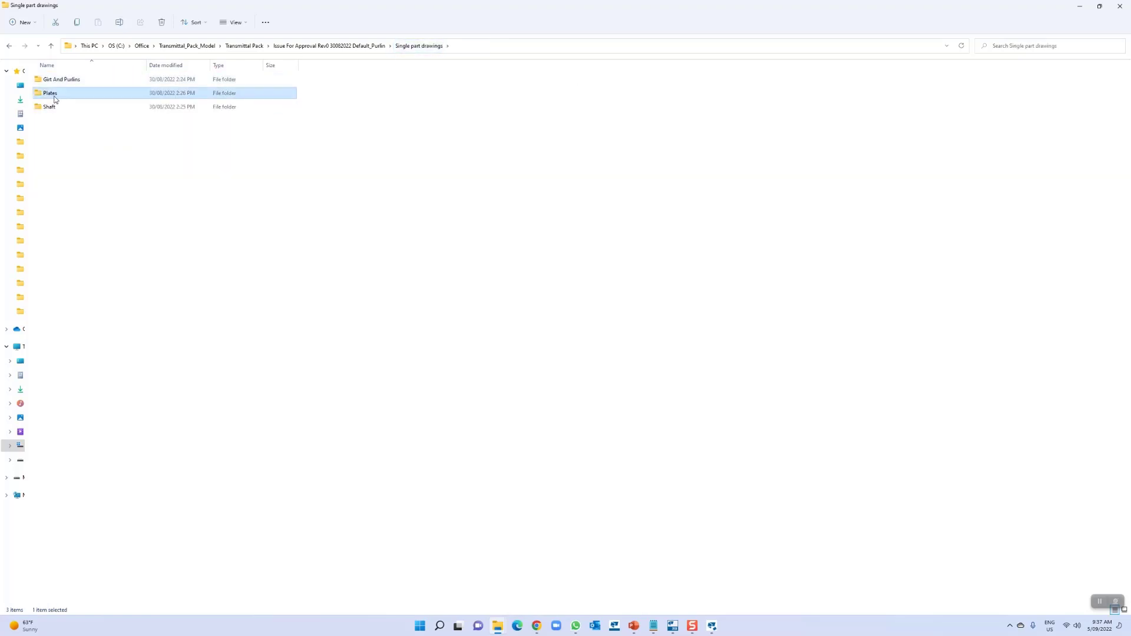
double_click(53, 94)
left_click(419, 46)
Switch back to the transmittal package window and check the printing attribute choices for single part drawings, keeping CED Desktop_
left_click(712, 625)
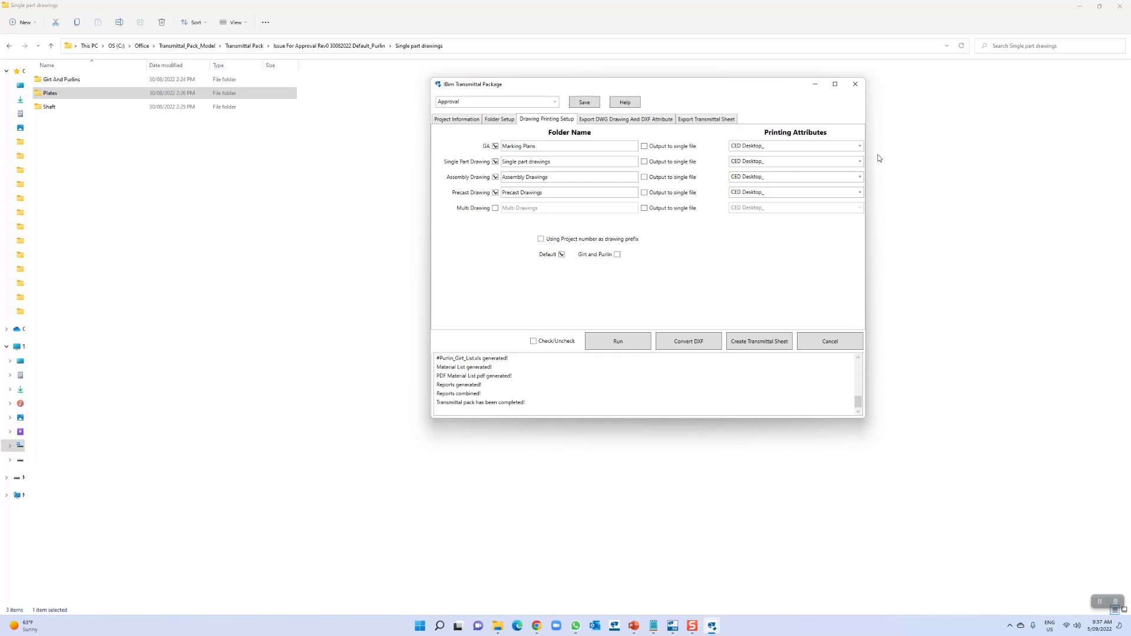
left_click(859, 161)
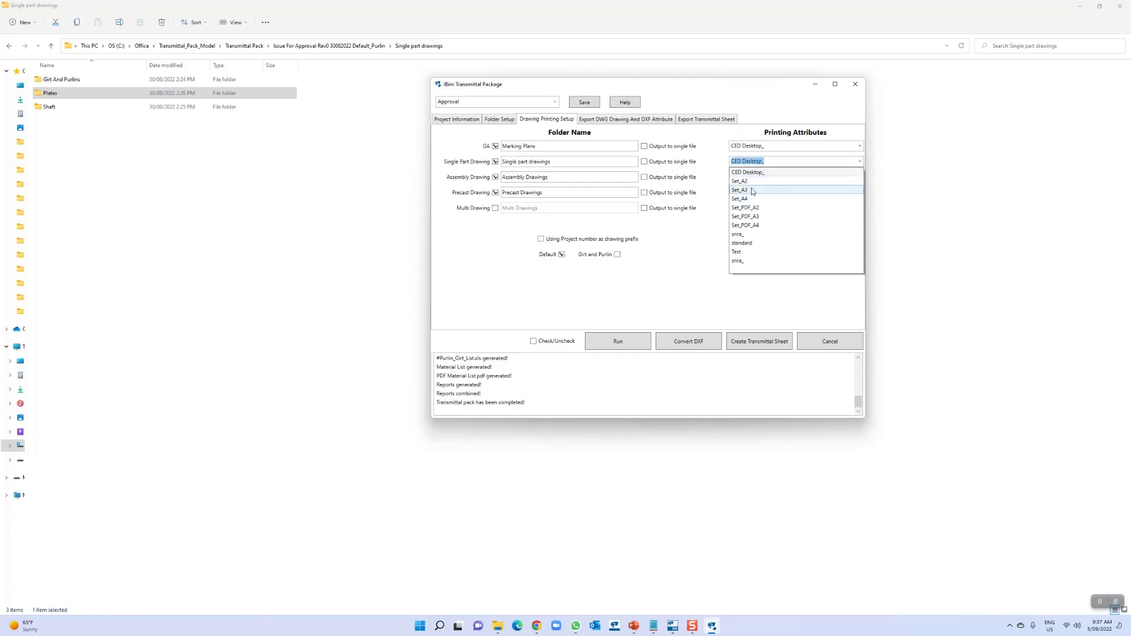
left_click(676, 307)
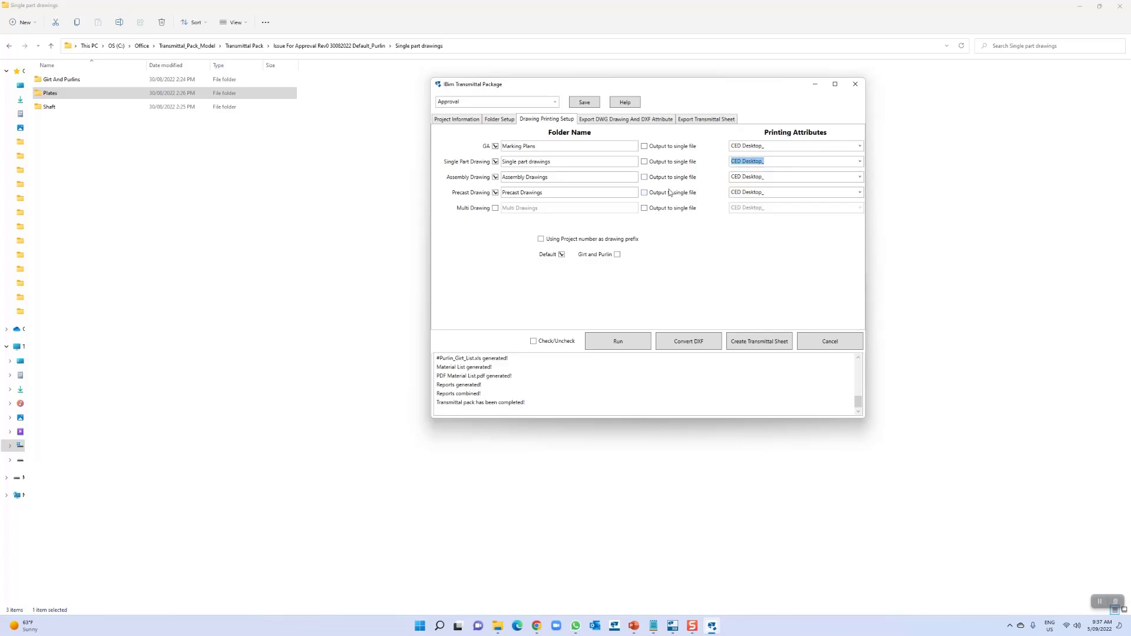
Toggle the Output to single file options for the GA, single part, assembly and precast drawings
left_click(644, 147)
left_click(644, 161)
left_click(644, 146)
left_click(645, 146)
left_click(644, 162)
left_click(644, 176)
left_click(644, 192)
Enable DWG export for marking plan, single part, assembly, precast and multi drawings in the export attributes
left_click(641, 123)
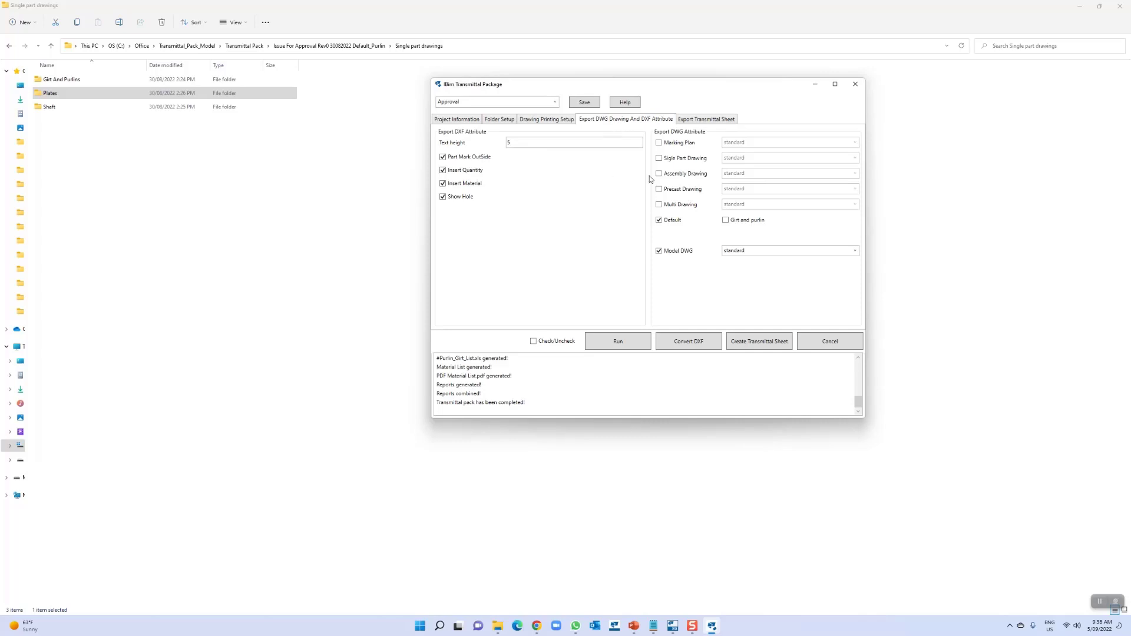
left_click(659, 143)
left_click(659, 159)
left_click(659, 173)
left_click(659, 189)
left_click(659, 205)
Switch to the Default_Purlin issue folder and examine the Plates and Shafts subfolders under DWG Single part drawings
left_click(498, 630)
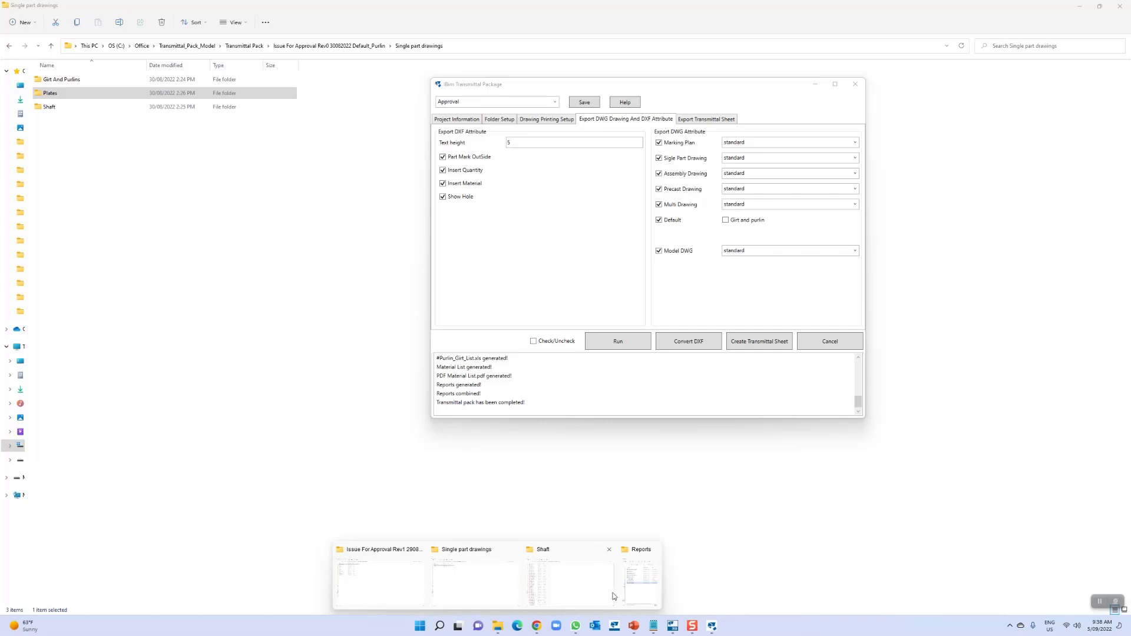
left_click(477, 583)
left_click(329, 45)
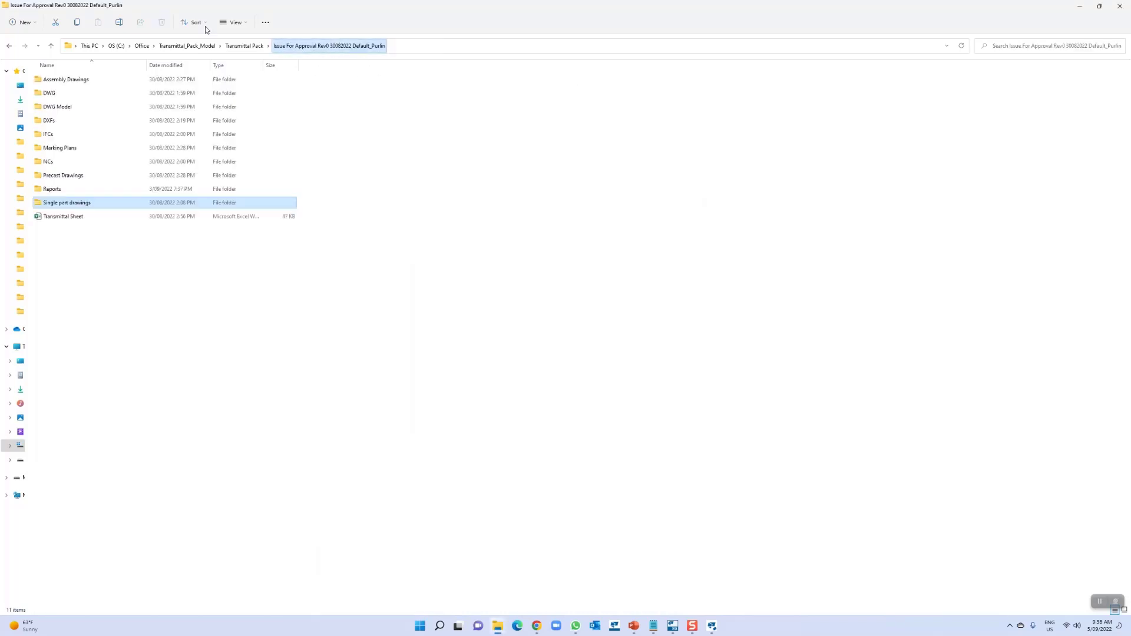
double_click(49, 93)
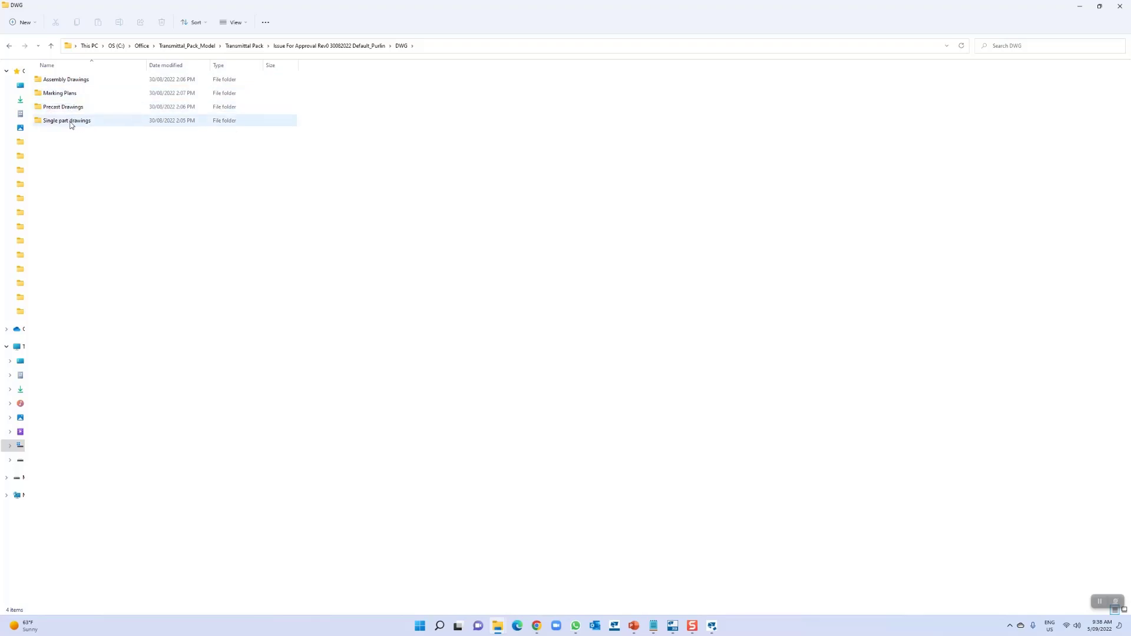
double_click(70, 123)
double_click(58, 79)
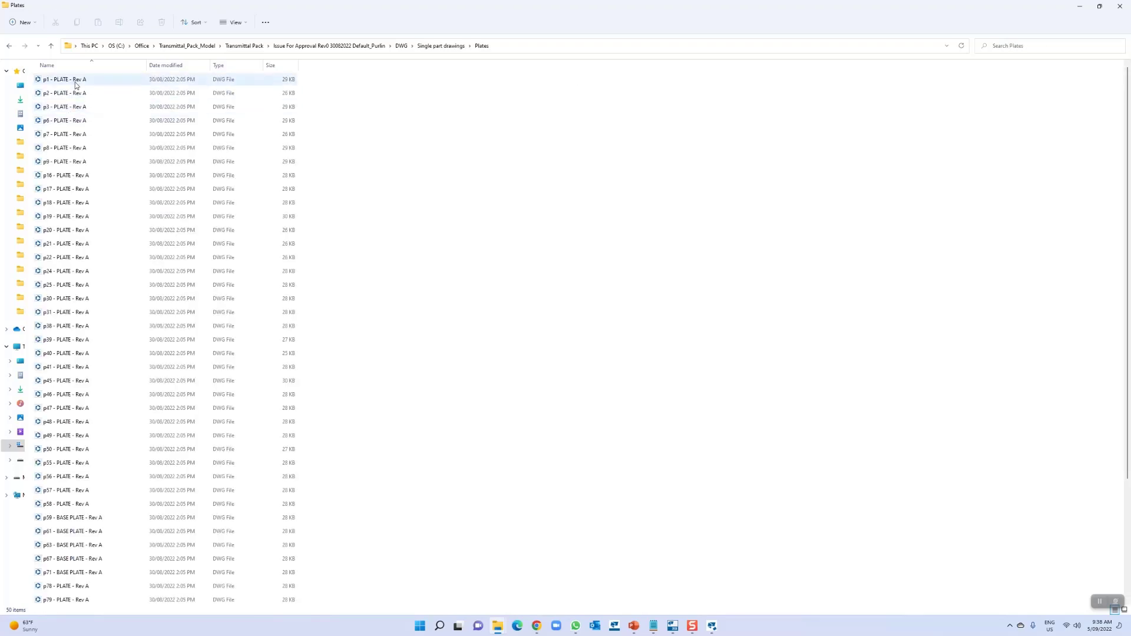
left_click(401, 45)
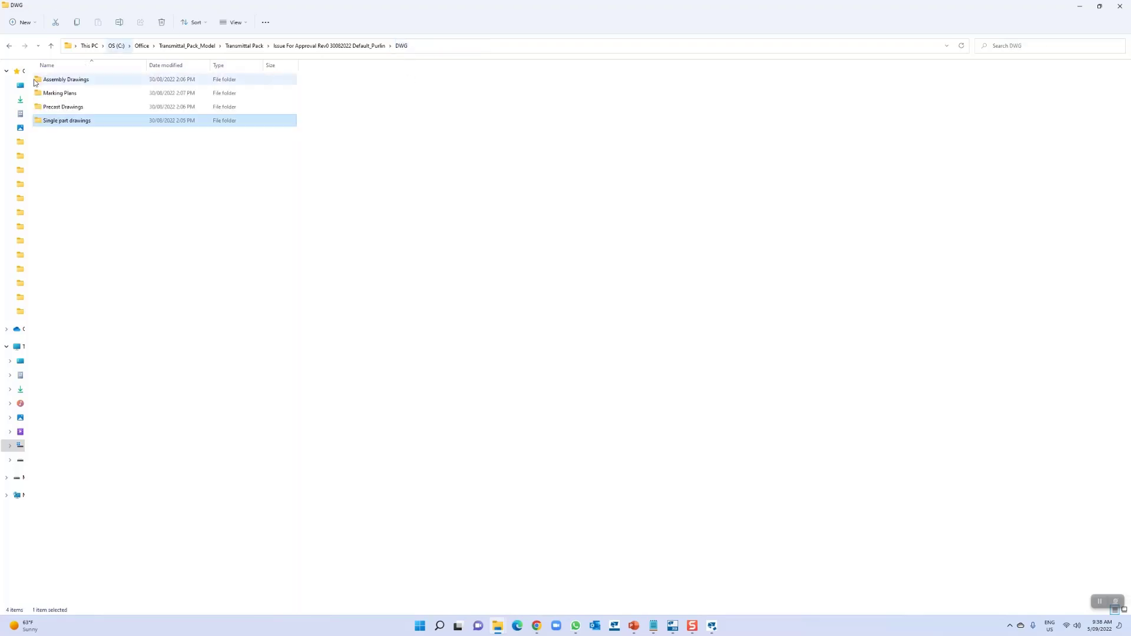
double_click(71, 120)
double_click(64, 92)
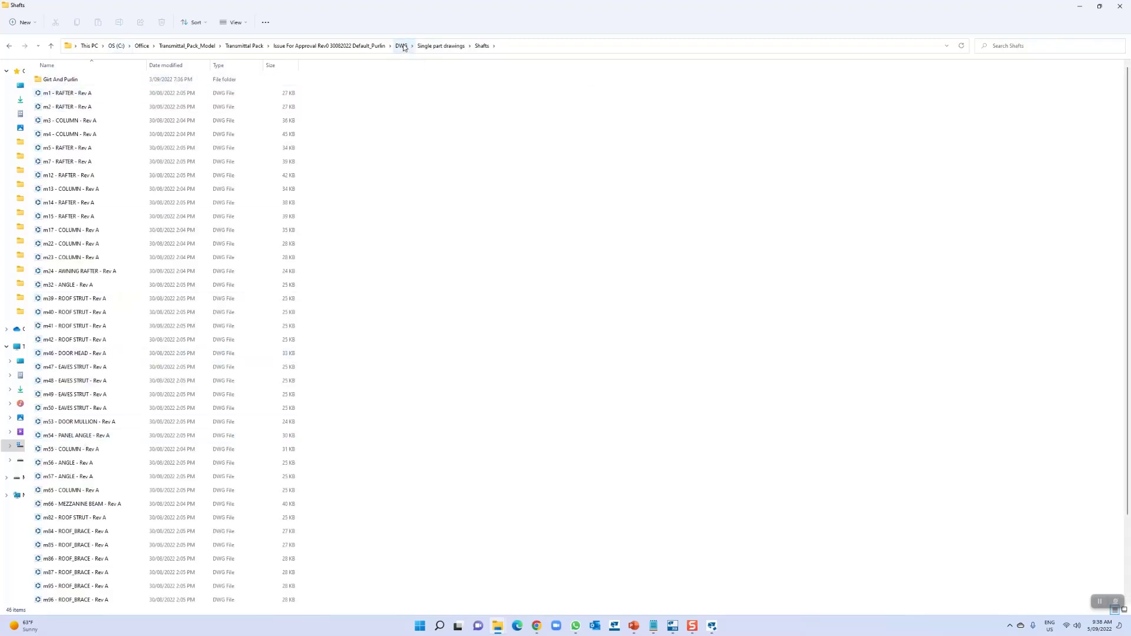
Examine the DWG Assembly Drawings folder and its Girt And Purlins subfolder, and minimize the folder window
left_click(403, 48)
double_click(59, 80)
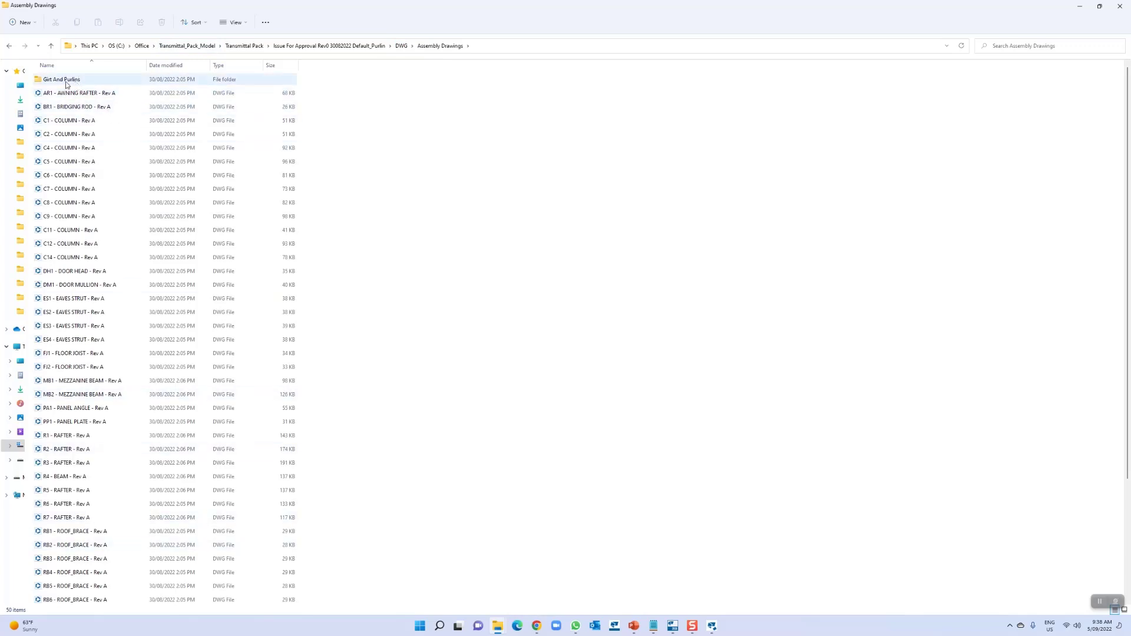
double_click(62, 81)
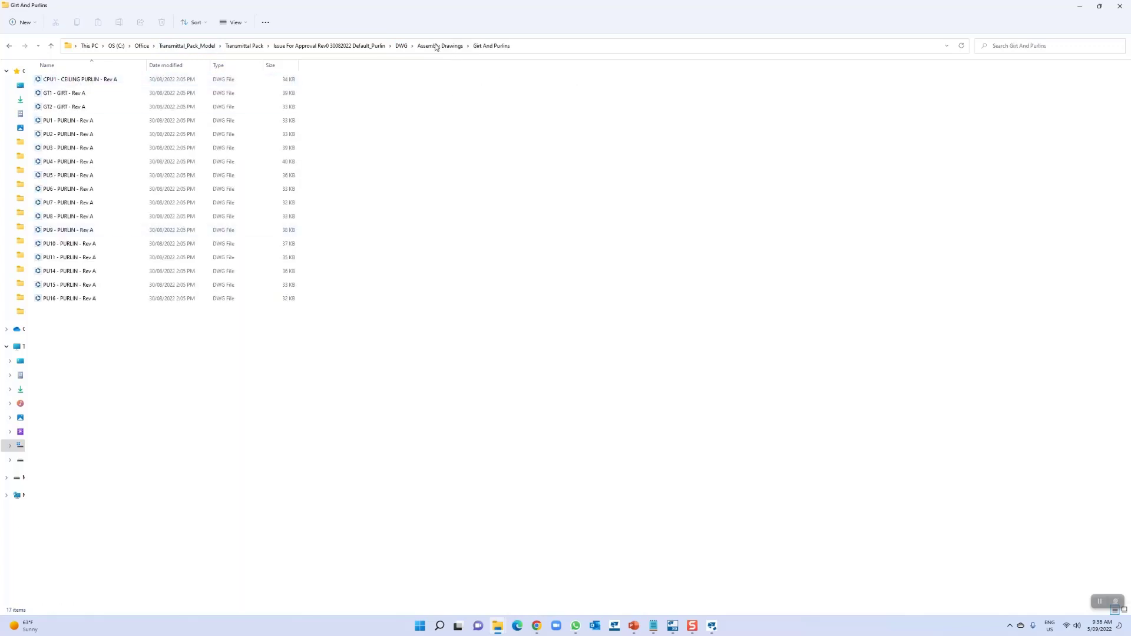
left_click(368, 46)
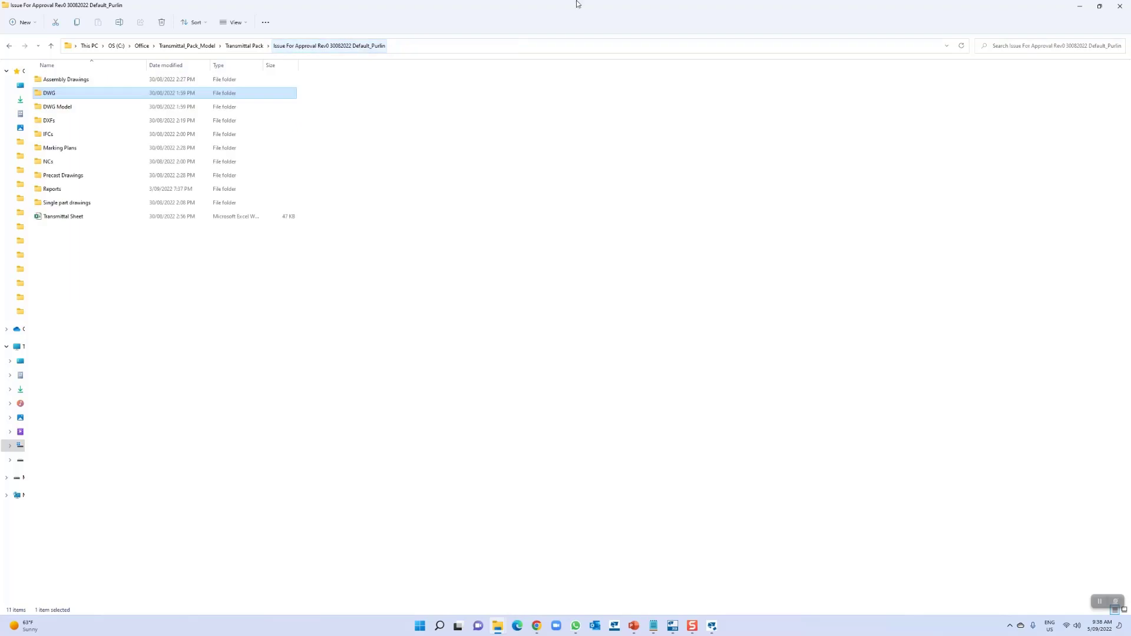
left_click(1082, 9)
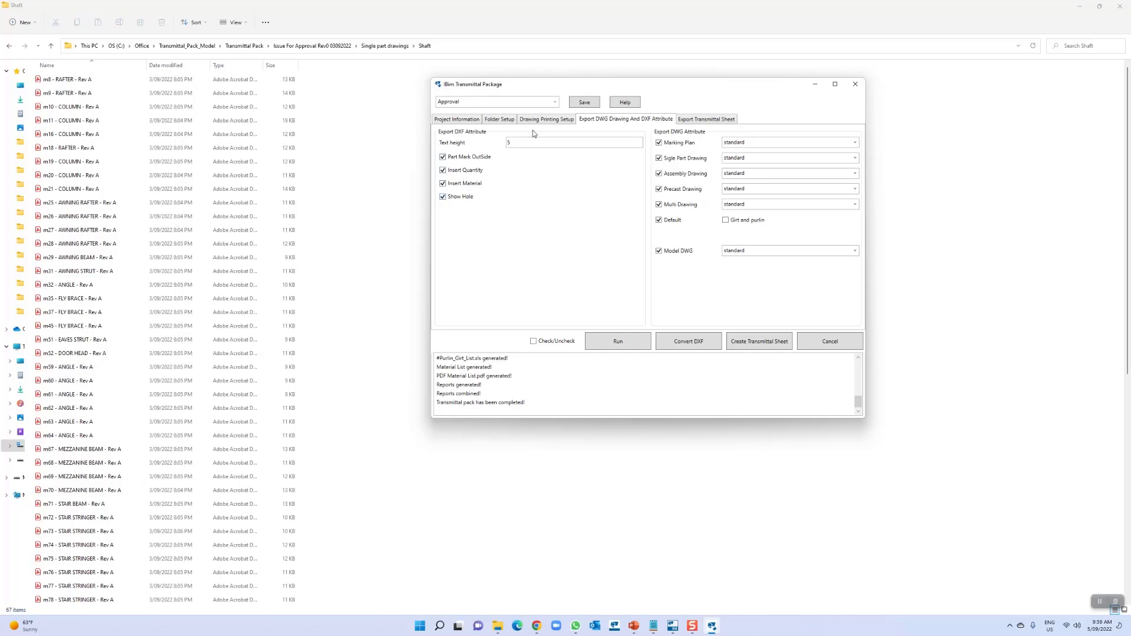
Enable the DXF output in the folder setup and select the text height value in the DXF export attributes
left_click(499, 119)
left_click(492, 224)
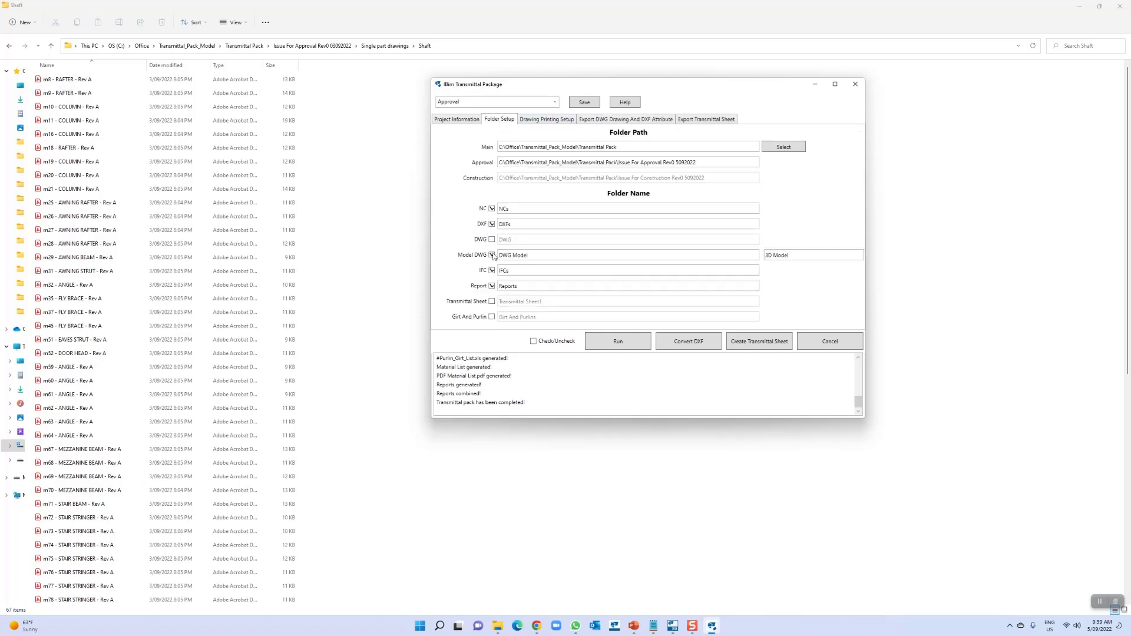
left_click(608, 120)
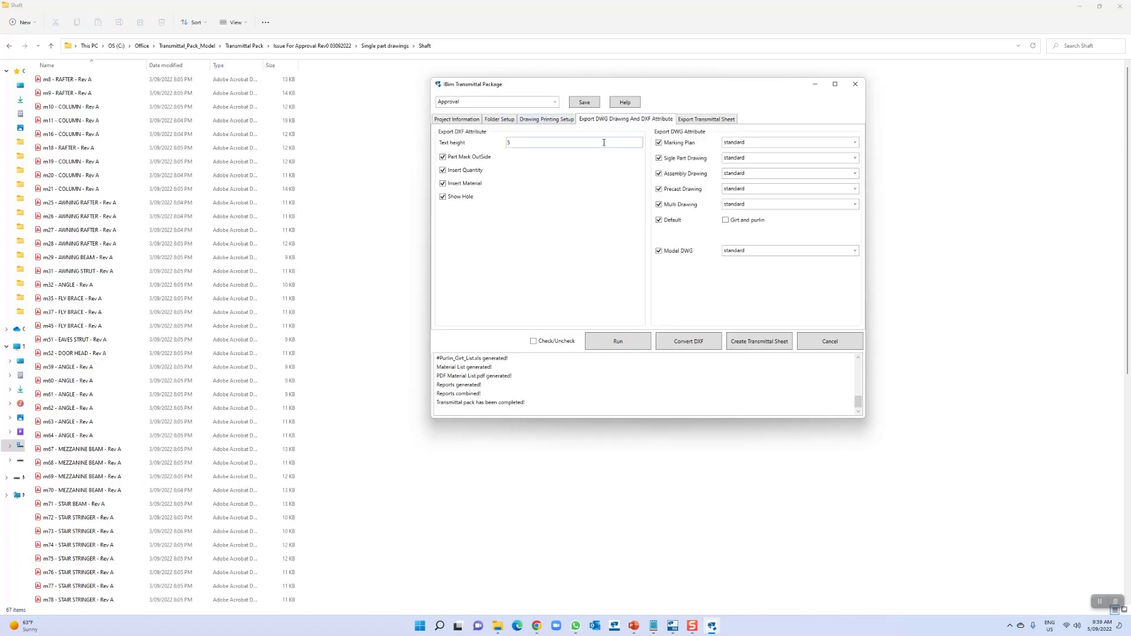
left_click_drag(513, 142, 494, 143)
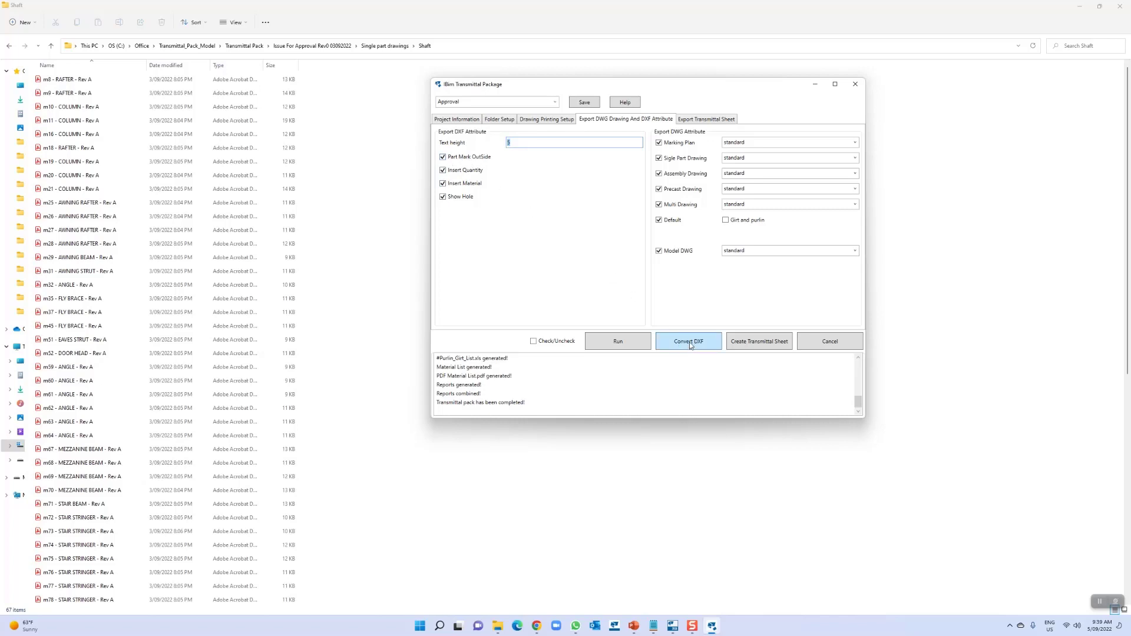
Switch to Tekla Structures and open the AR.4 awning rafter drawing from the document manager
left_click(673, 626)
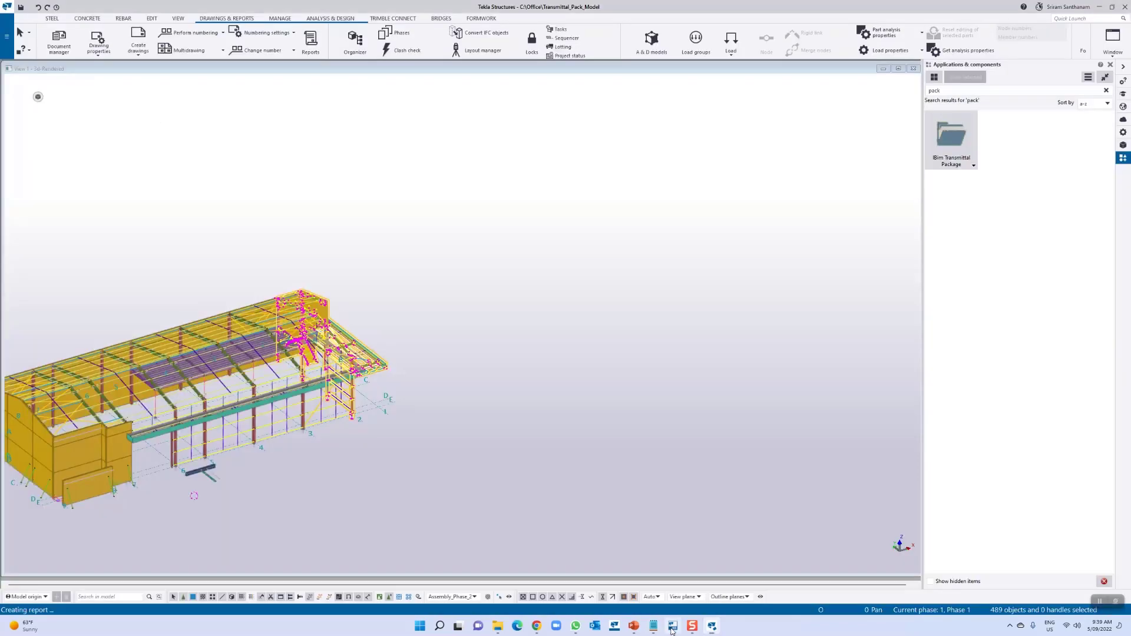
left_click(58, 42)
double_click(327, 93)
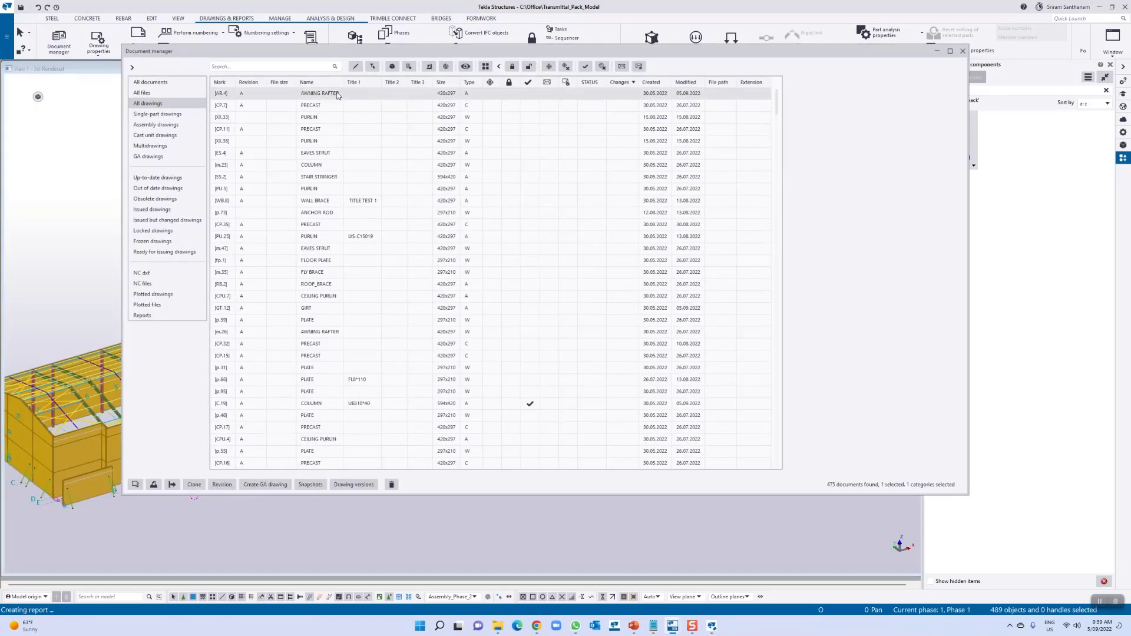
Minimize the document manager, examine the two p/17 plate text layouts in the AR.4 drawing, and close the drawing
left_click(938, 50)
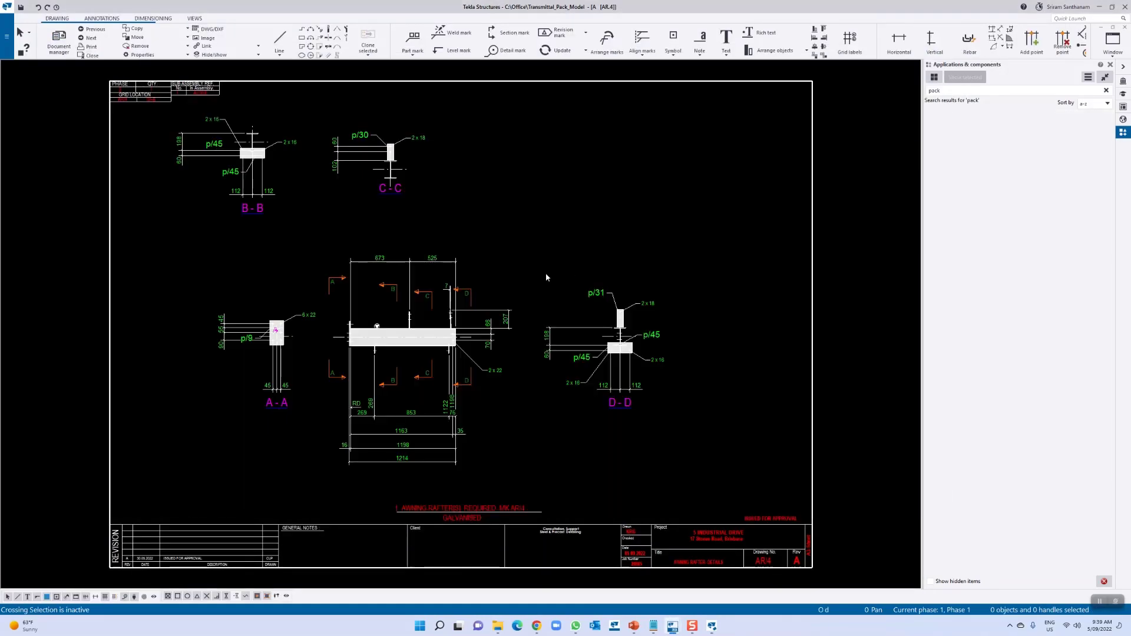
scroll(326, 237, "down", 5)
scroll(688, 240, "up", 5)
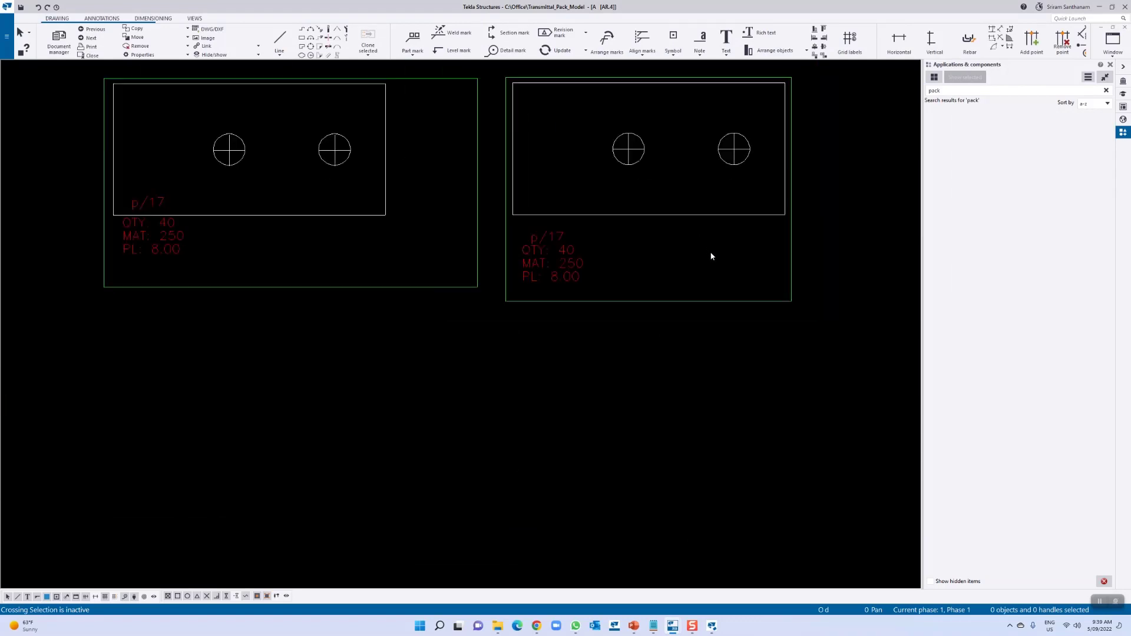
scroll(651, 255, "down", 1)
scroll(624, 243, "up", 2)
scroll(536, 324, "down", 1)
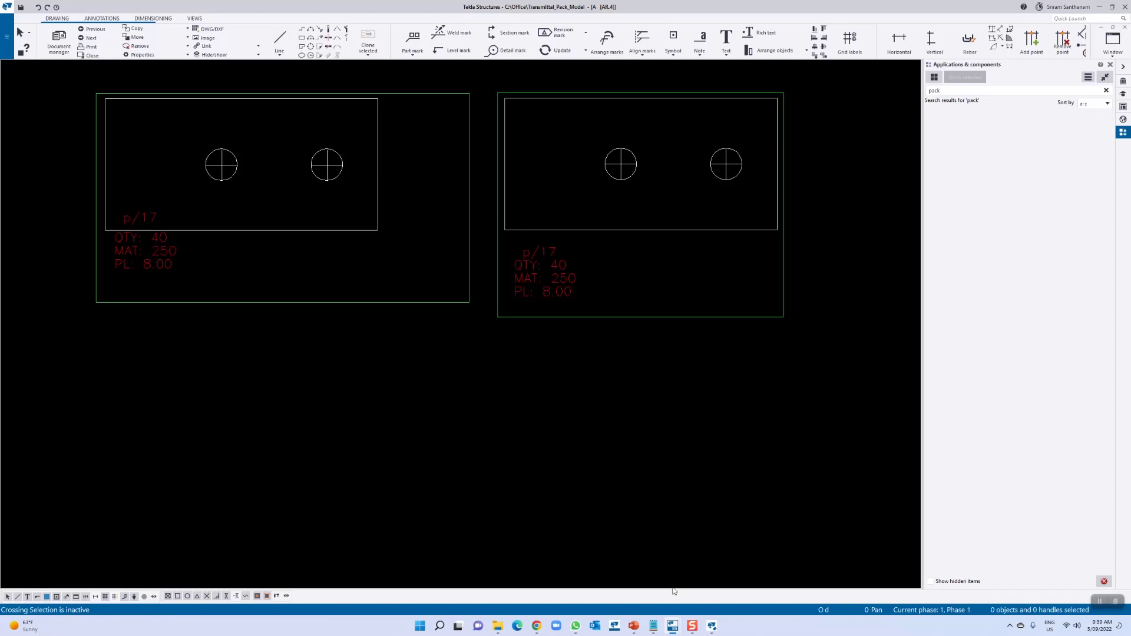
left_click(99, 56)
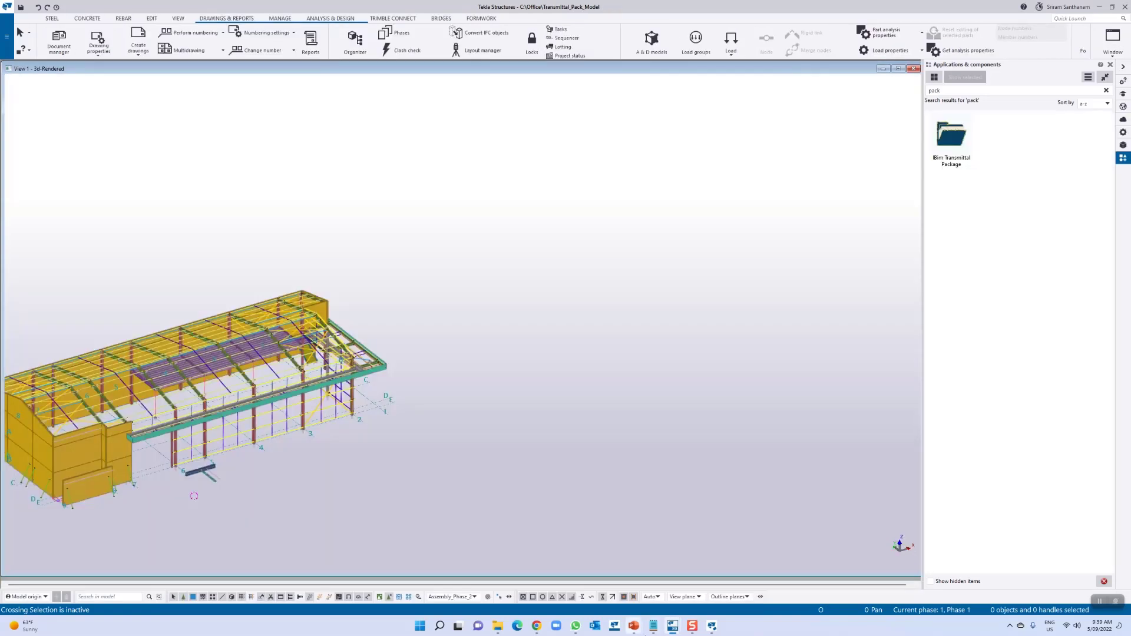
Show the Export Transmittal Sheet settings and open the Transmittal Sheet workbook from the Default_Purlin issue folder in Excel
left_click(712, 626)
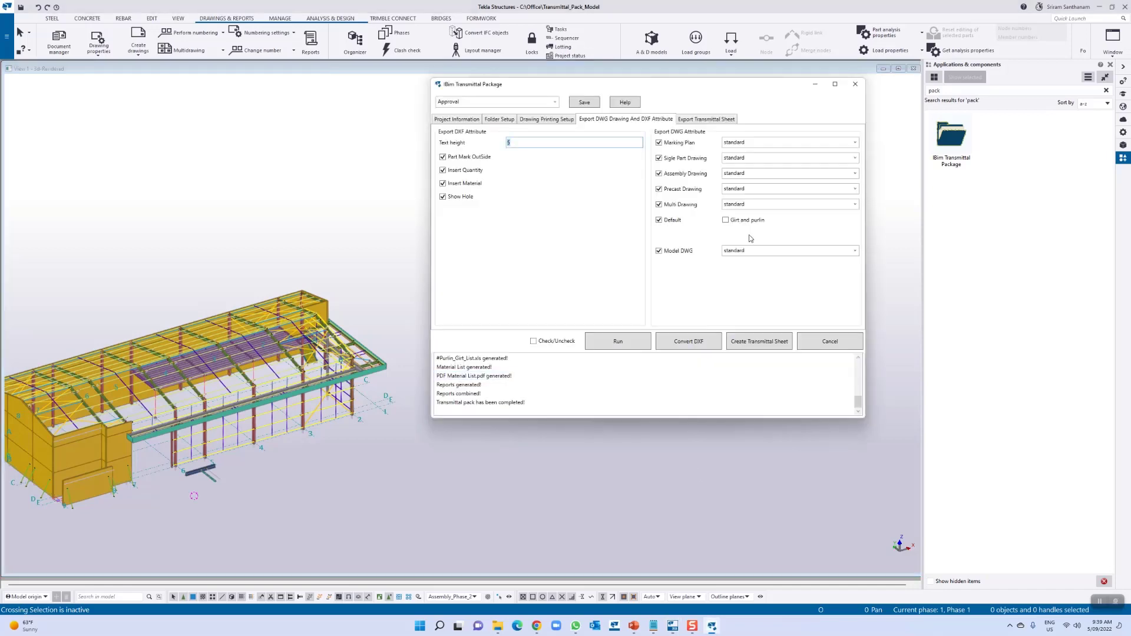
left_click(712, 121)
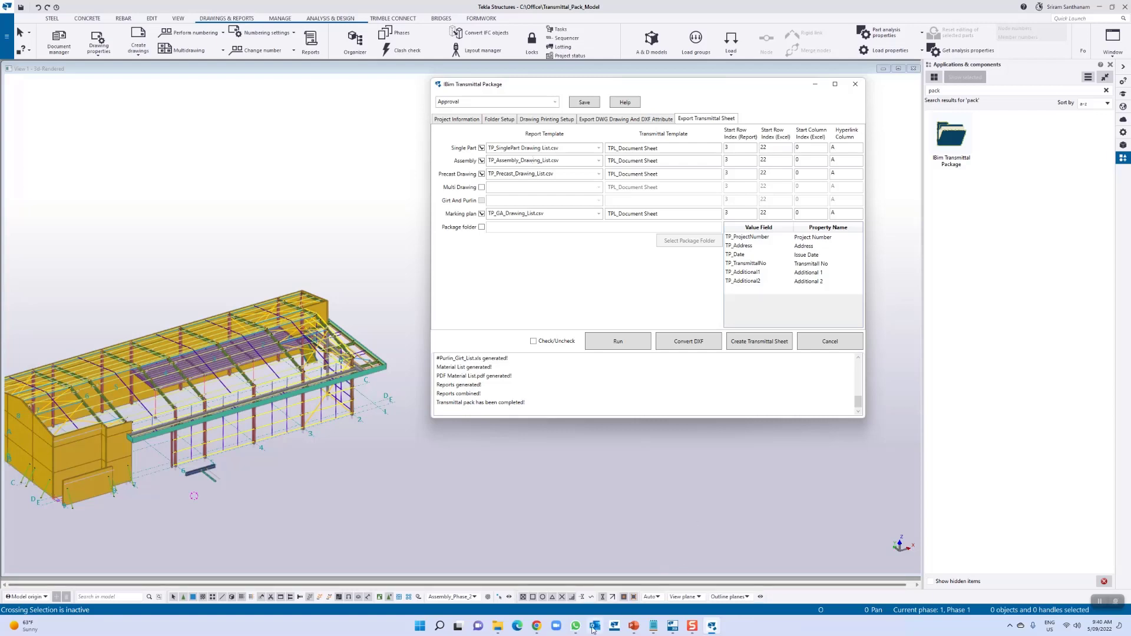
mouse_move(500, 631)
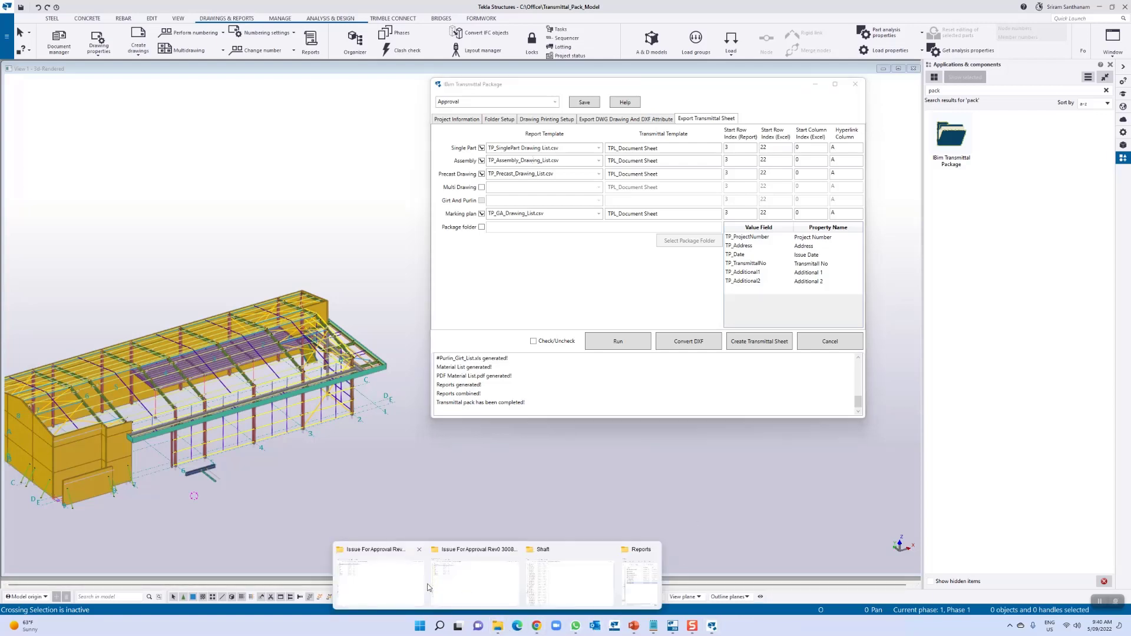
left_click(474, 595)
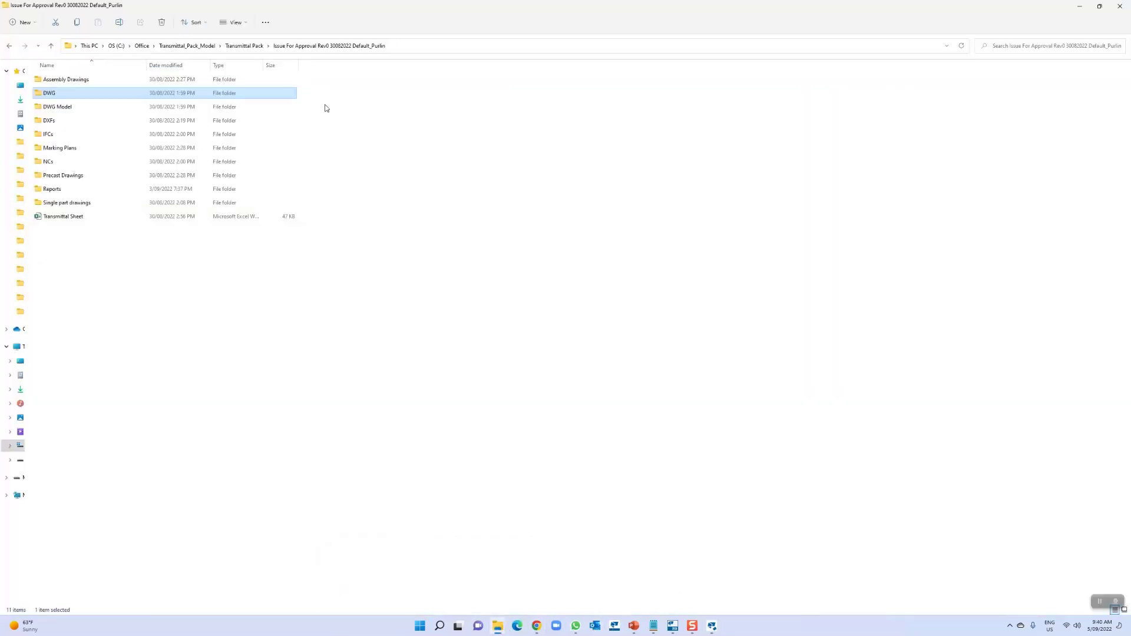
double_click(68, 217)
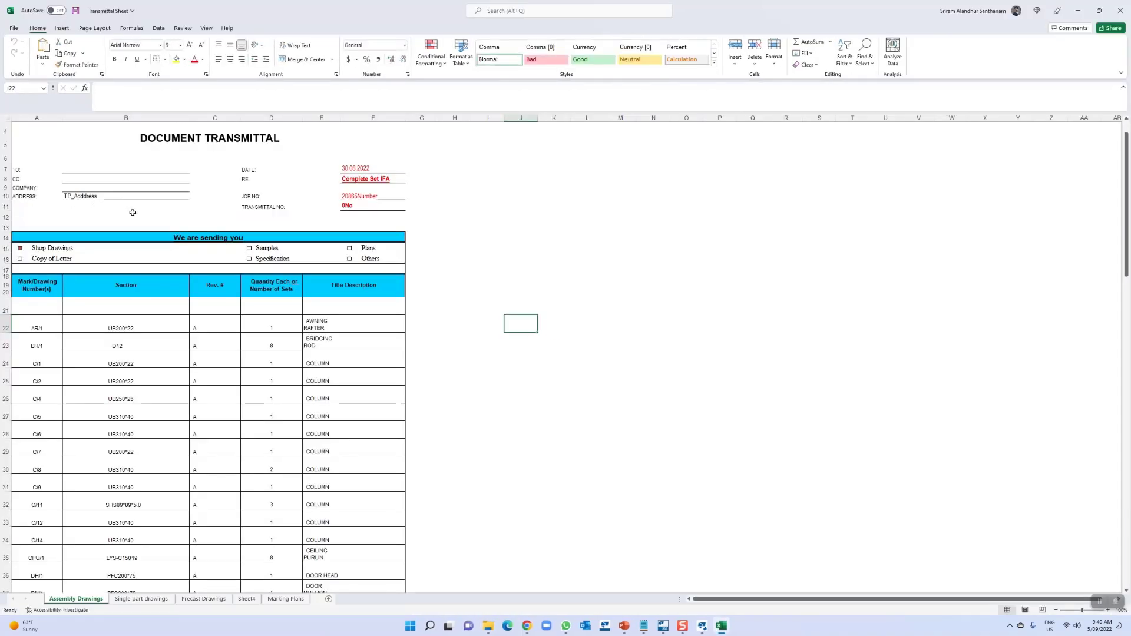
Check the BR/1 assembly and CP/1 precast drawing hyperlinks by viewing their PDFs, and close the workbook
left_click(38, 348)
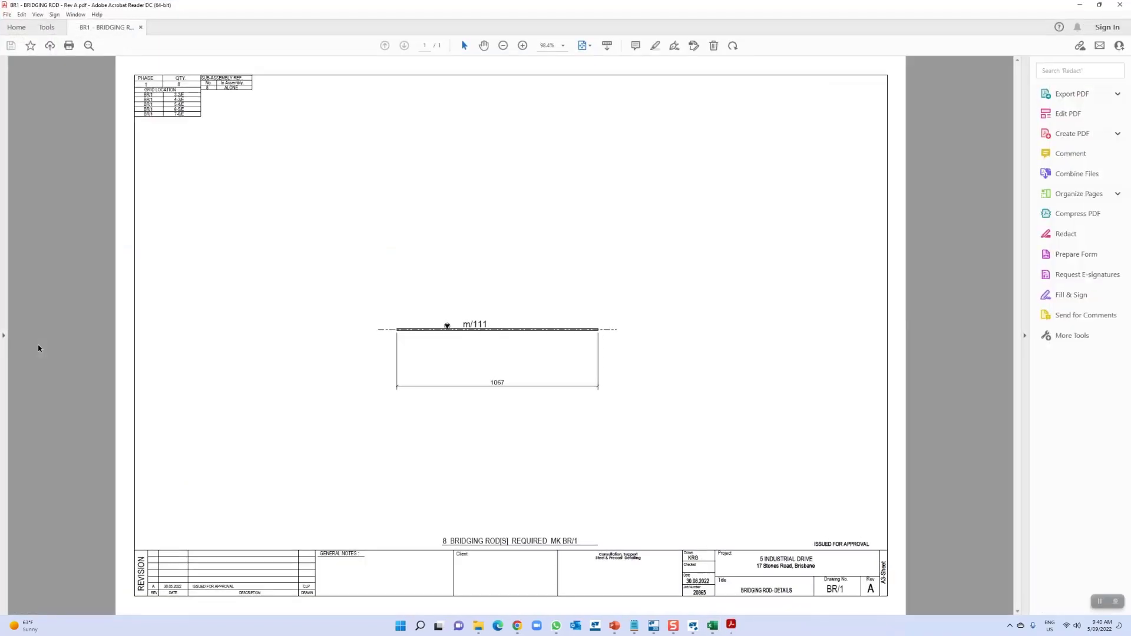
left_click(1122, 4)
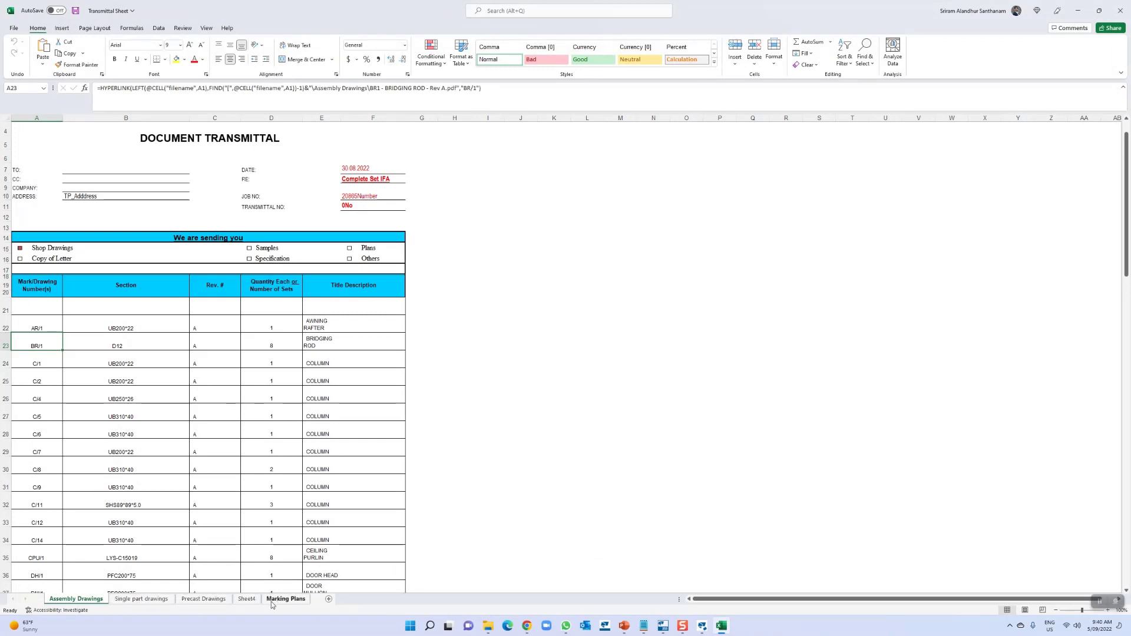
left_click(214, 598)
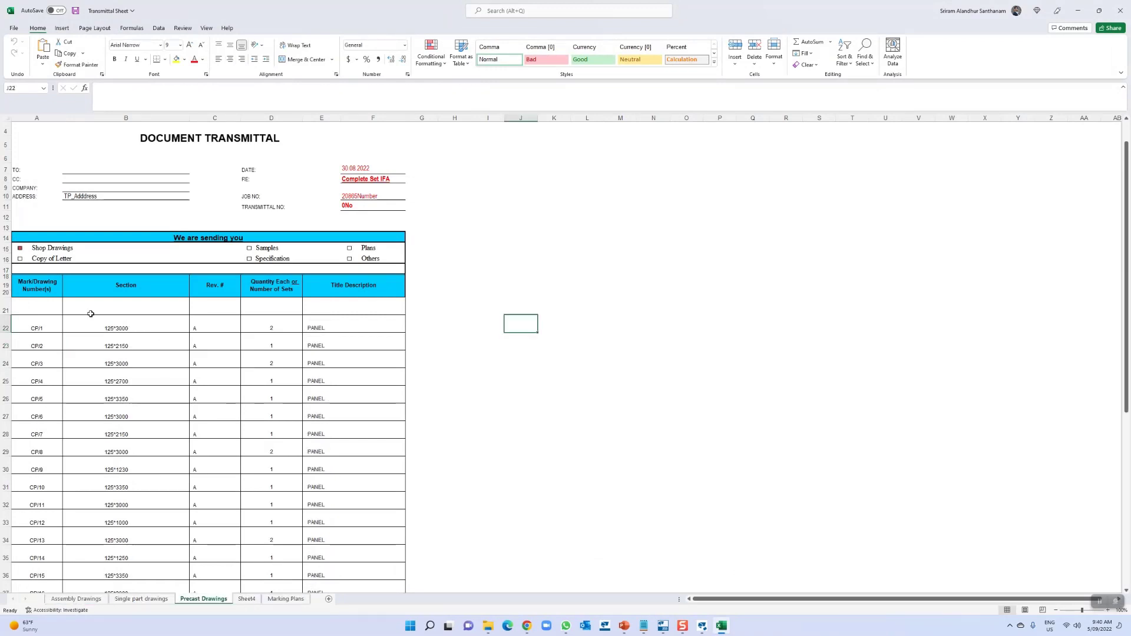
left_click(37, 328)
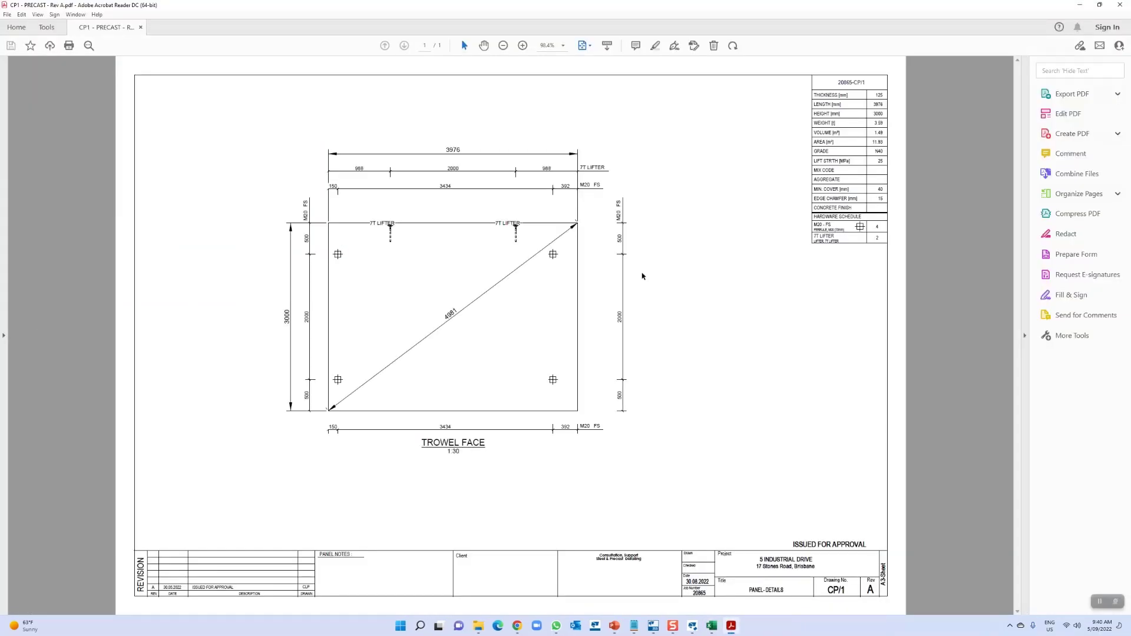
left_click(1119, 5)
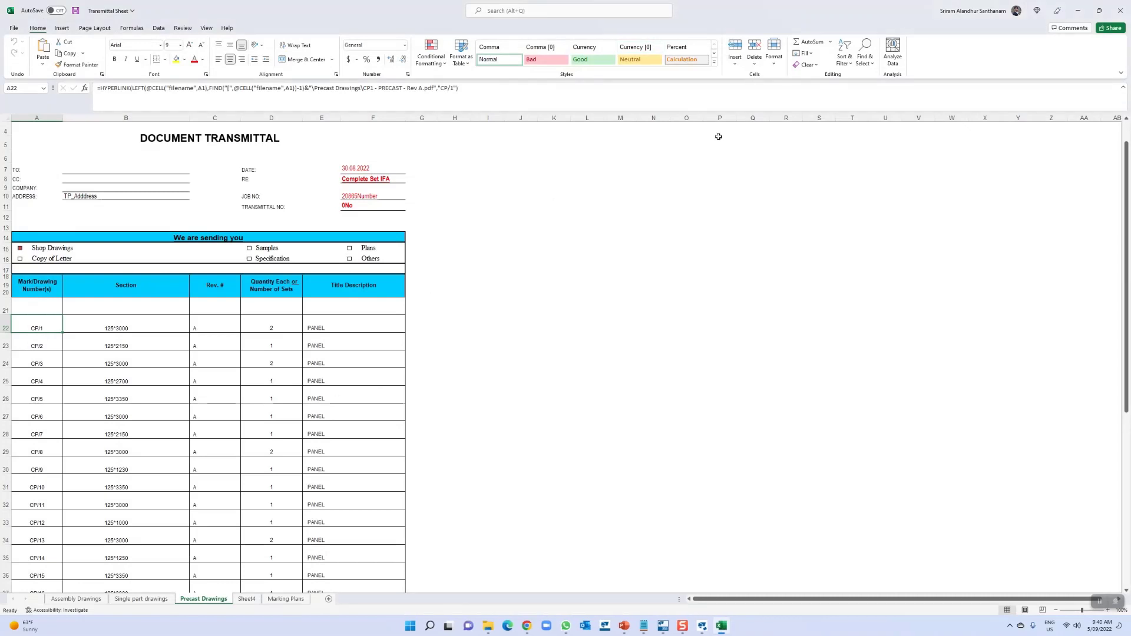
left_click(1120, 12)
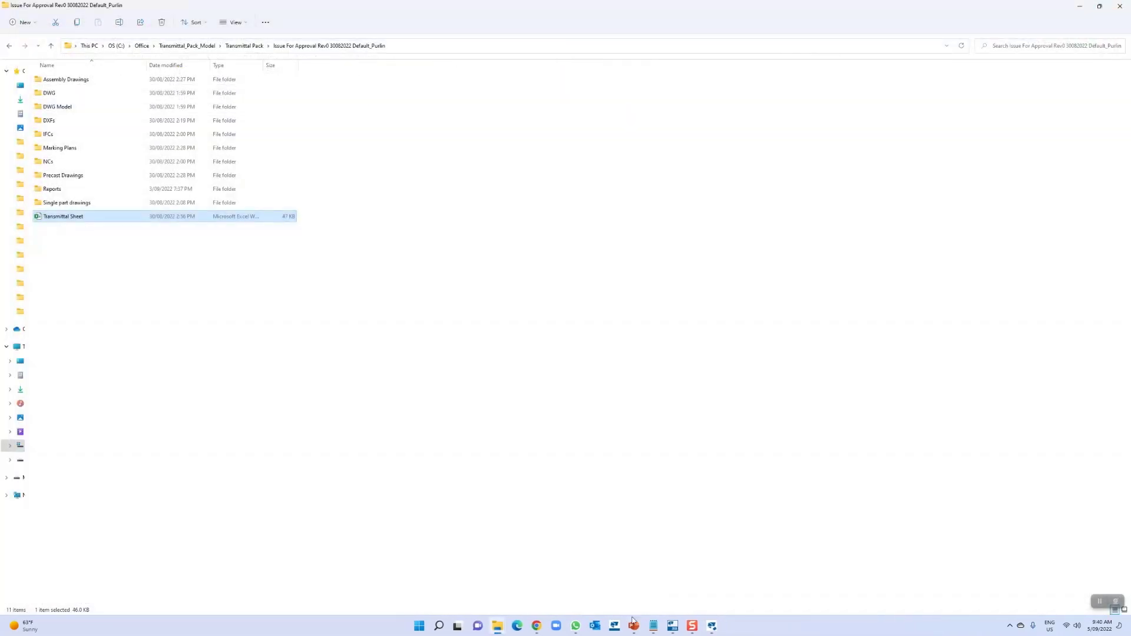
Return to the IBim Transmittal Package settings in Tekla Structures and review the report templates offered for single part drawings
mouse_move(673, 627)
left_click(618, 580)
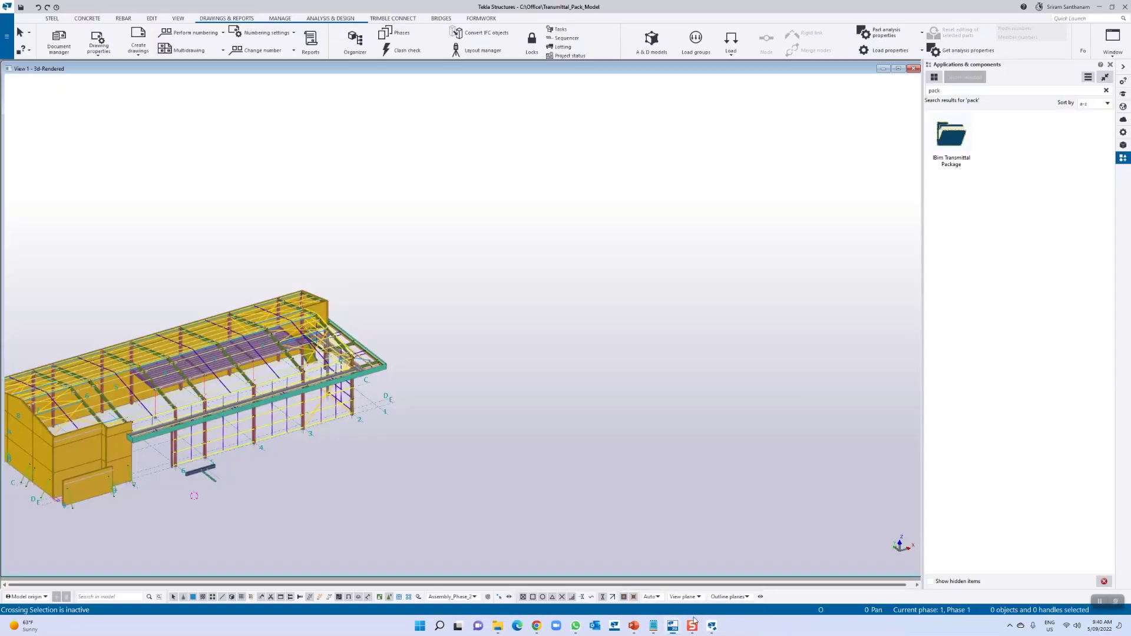
mouse_move(712, 625)
left_click(718, 577)
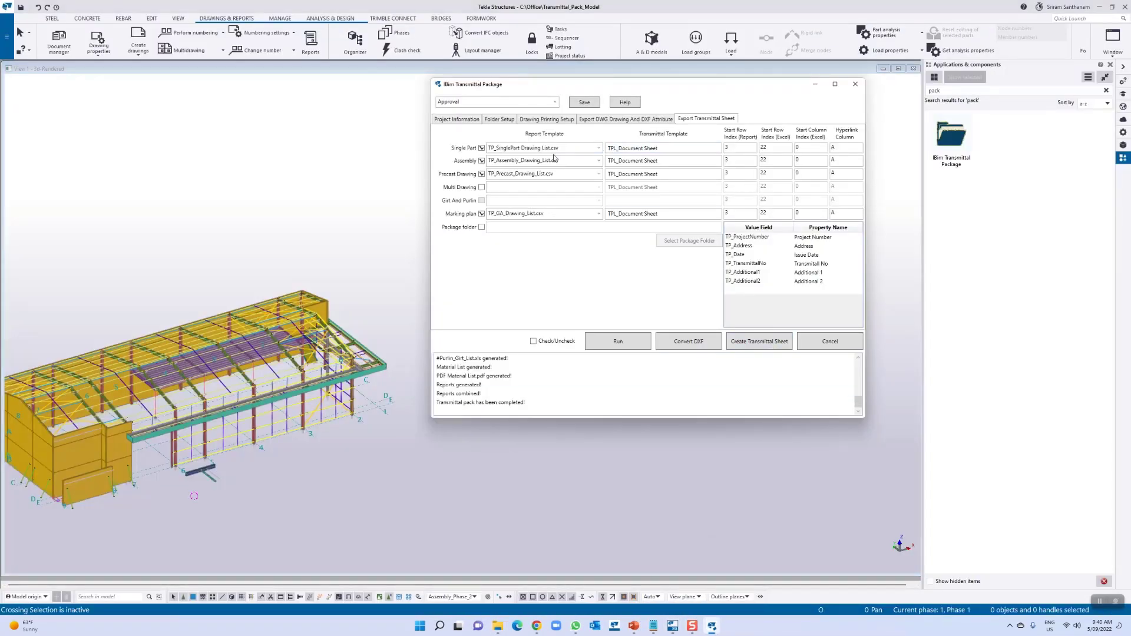
left_click(599, 149)
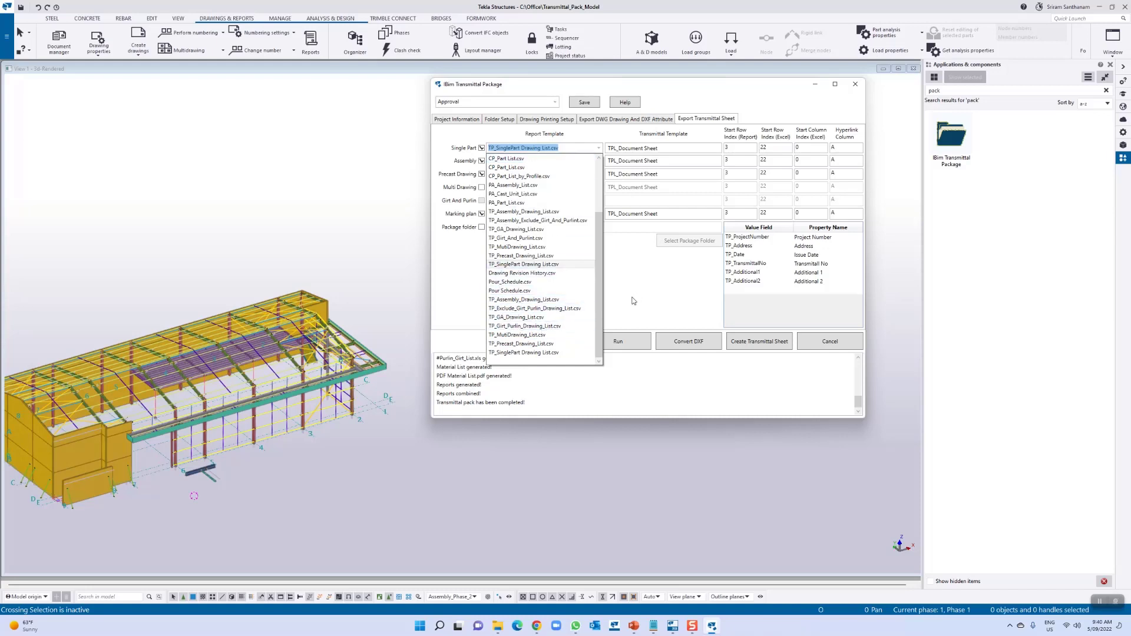
left_click(524, 352)
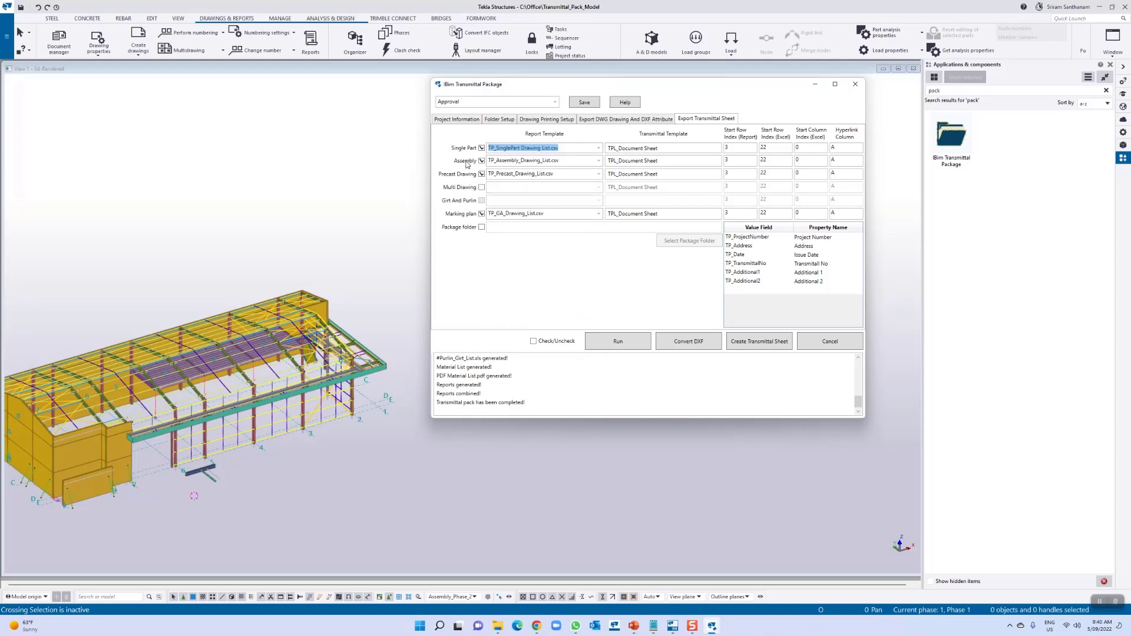
Review the report template choices for the assembly, precast drawing and marking plan rows of the transmittal sheet export
left_click(593, 161)
left_click(515, 315)
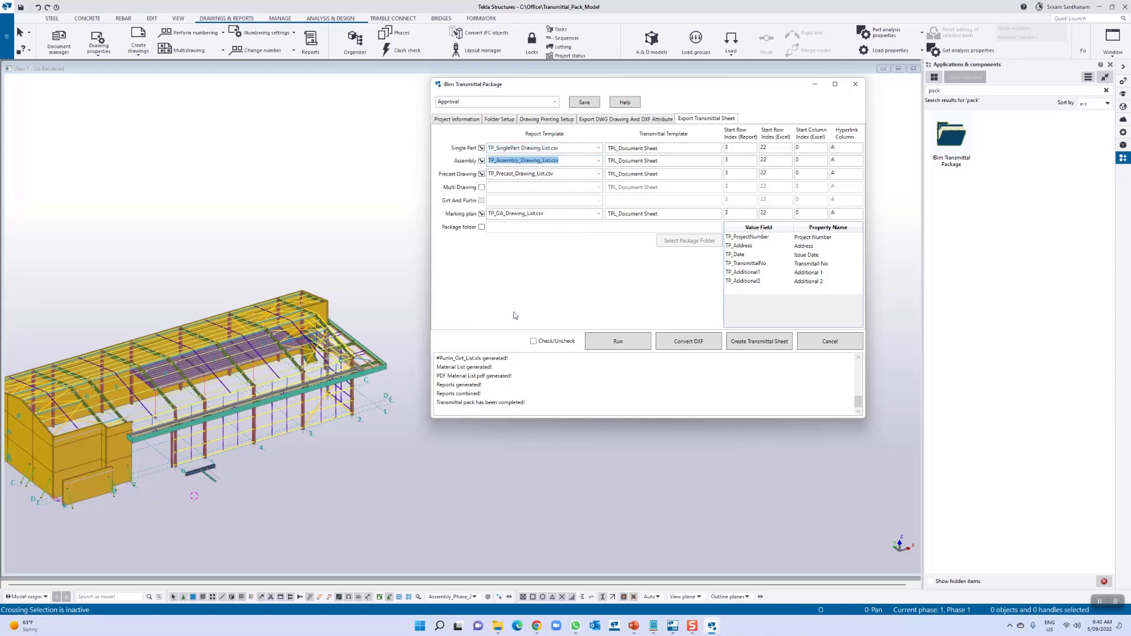
left_click(598, 173)
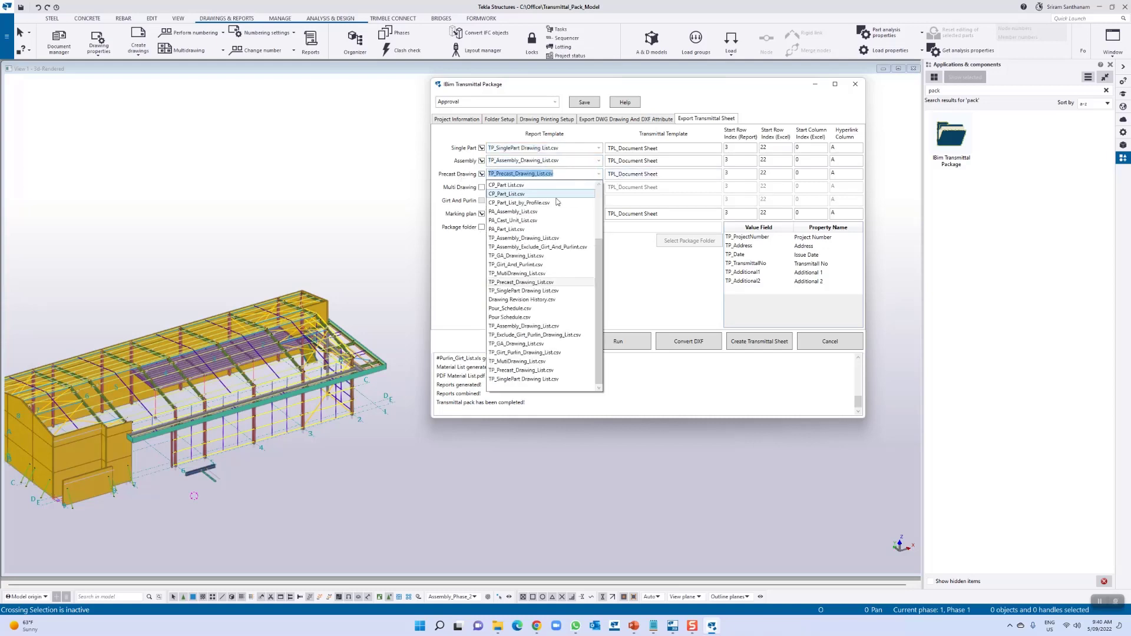
left_click(524, 379)
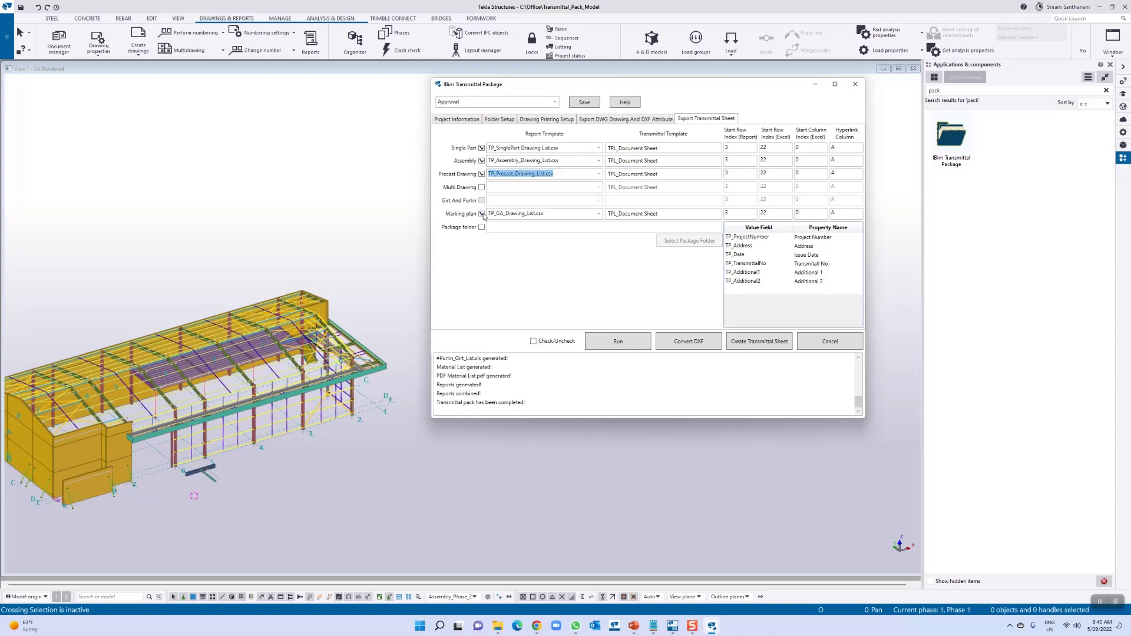
left_click(597, 213)
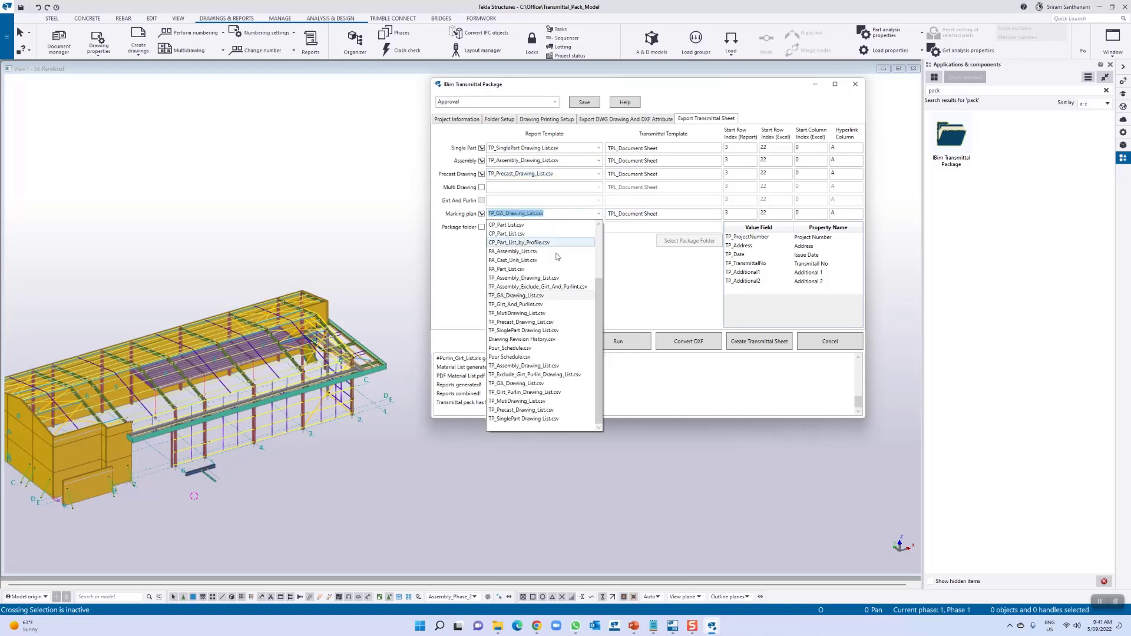
left_click(530, 383)
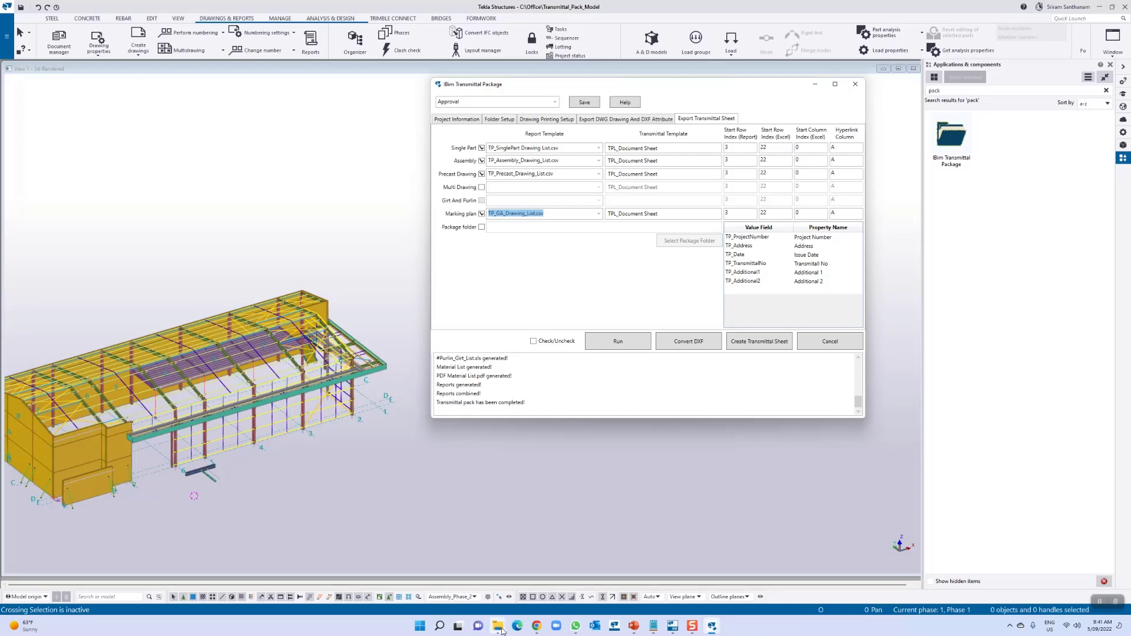
Switch to File Explorer, go to the Transmittal_Pack_Model folder and open the TPL_Document Sheet template in Excel
mouse_move(501, 628)
left_click(642, 592)
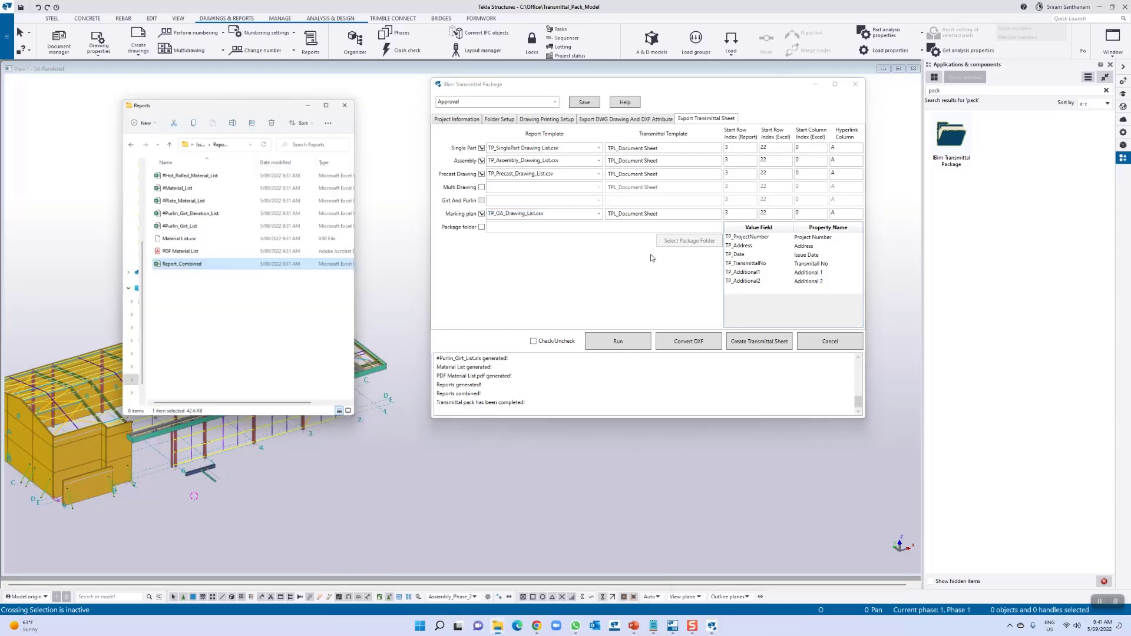
left_click(316, 60)
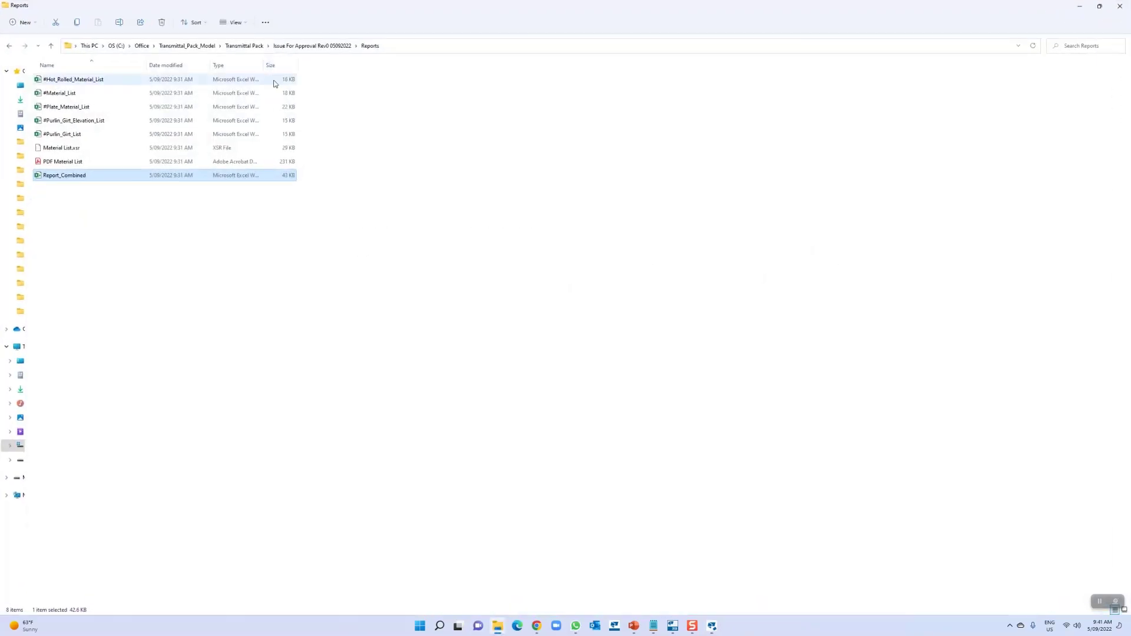
left_click(244, 45)
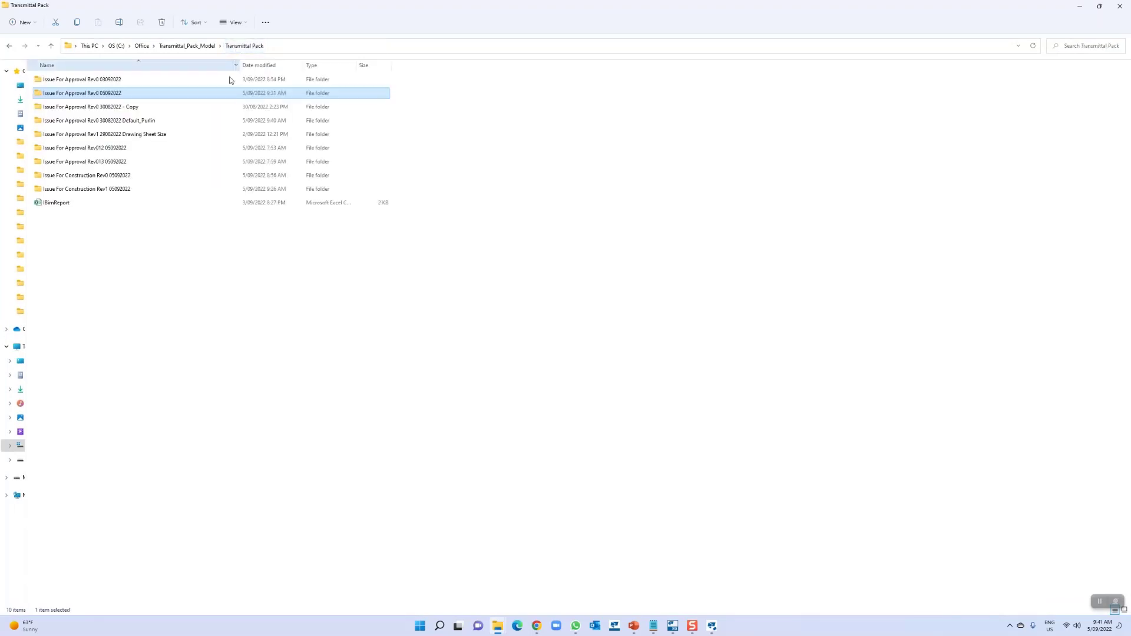
left_click(213, 47)
scroll(202, 331, "down", 10)
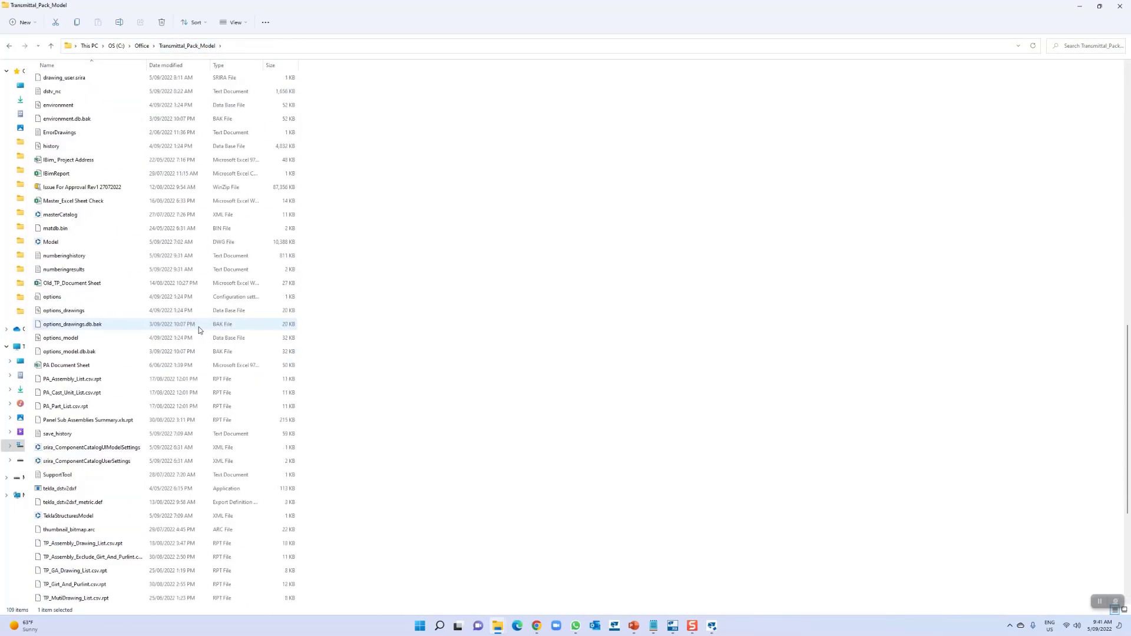
scroll(199, 331, "down", 6)
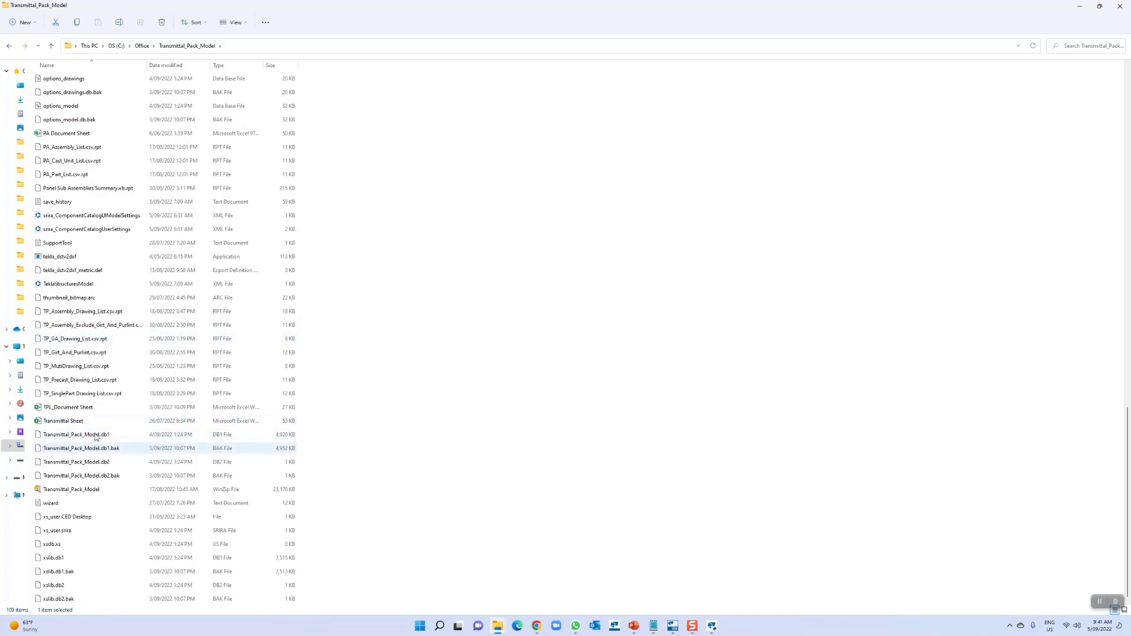
double_click(77, 409)
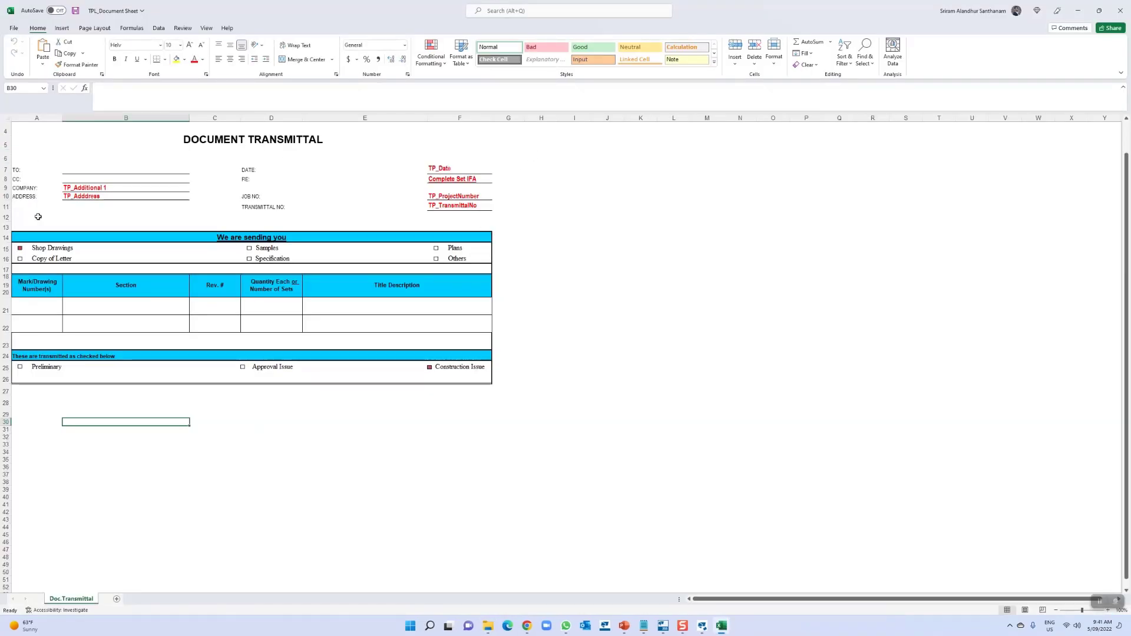
Examine the TP_Additional 1 and TP_Date placeholder cells and place the IBim Transmittal Package dialog beside the template for comparison
left_click(97, 188)
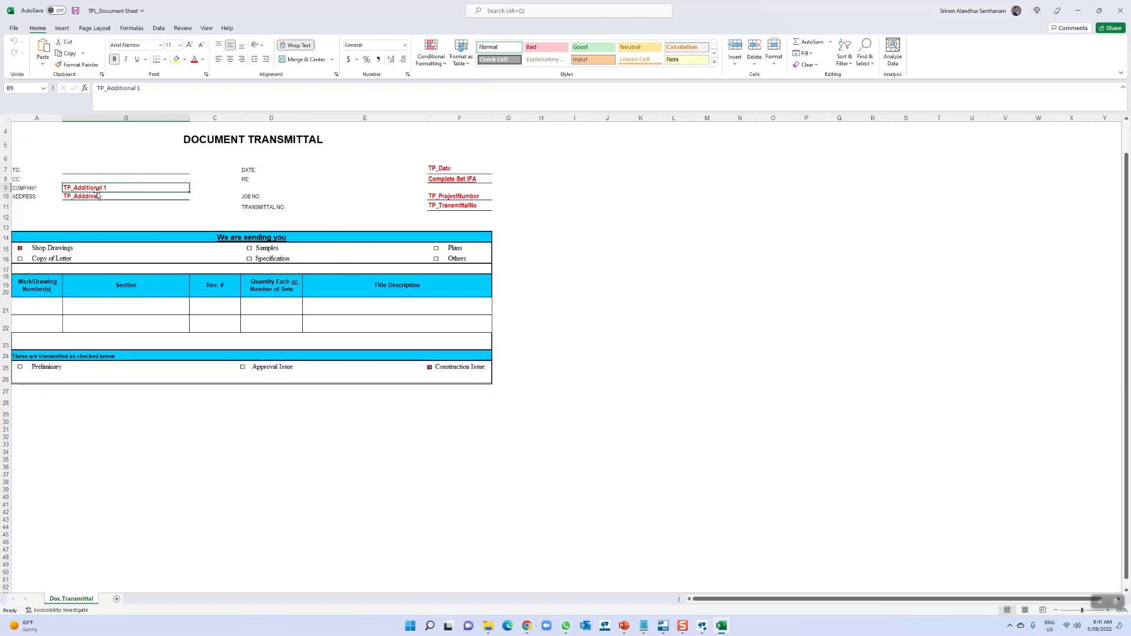
left_click(447, 167)
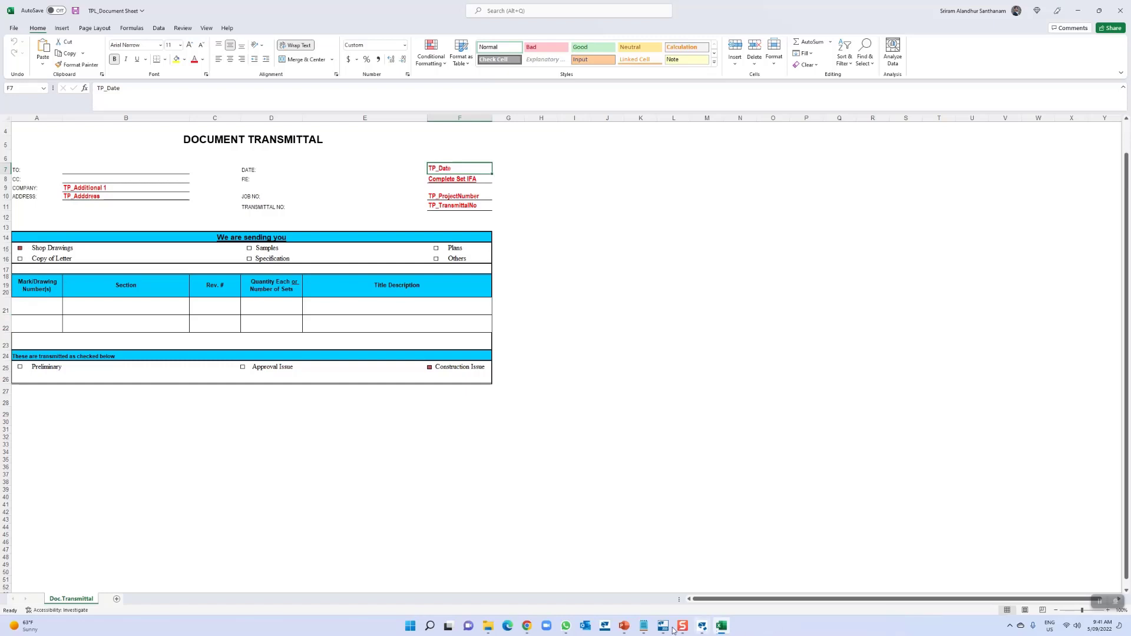
left_click(703, 628)
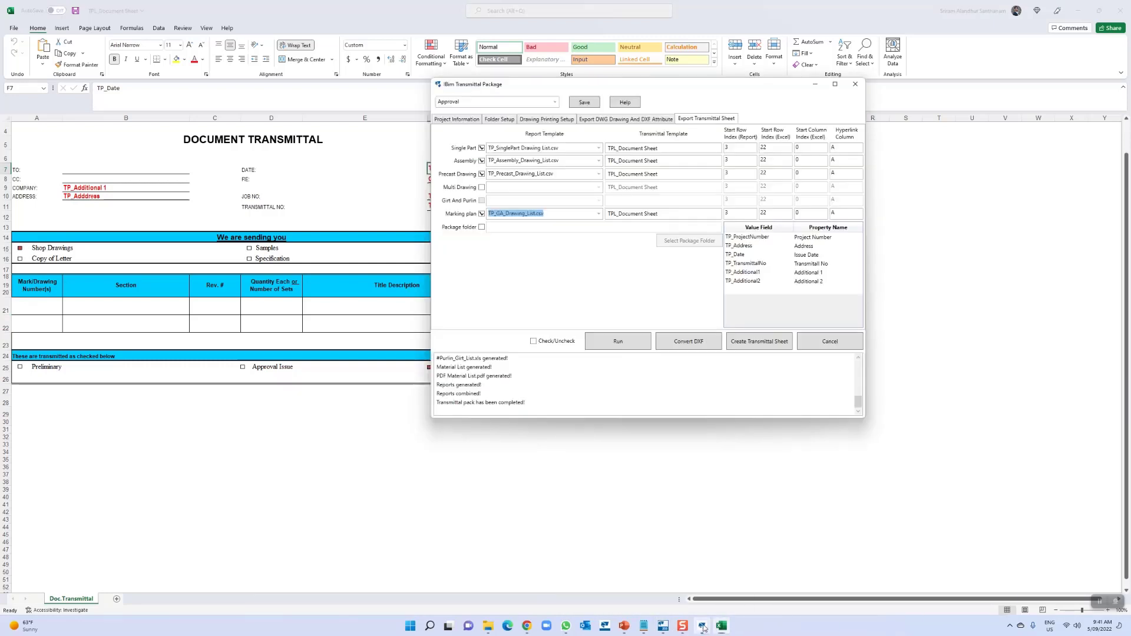
left_click_drag(652, 86, 784, 77)
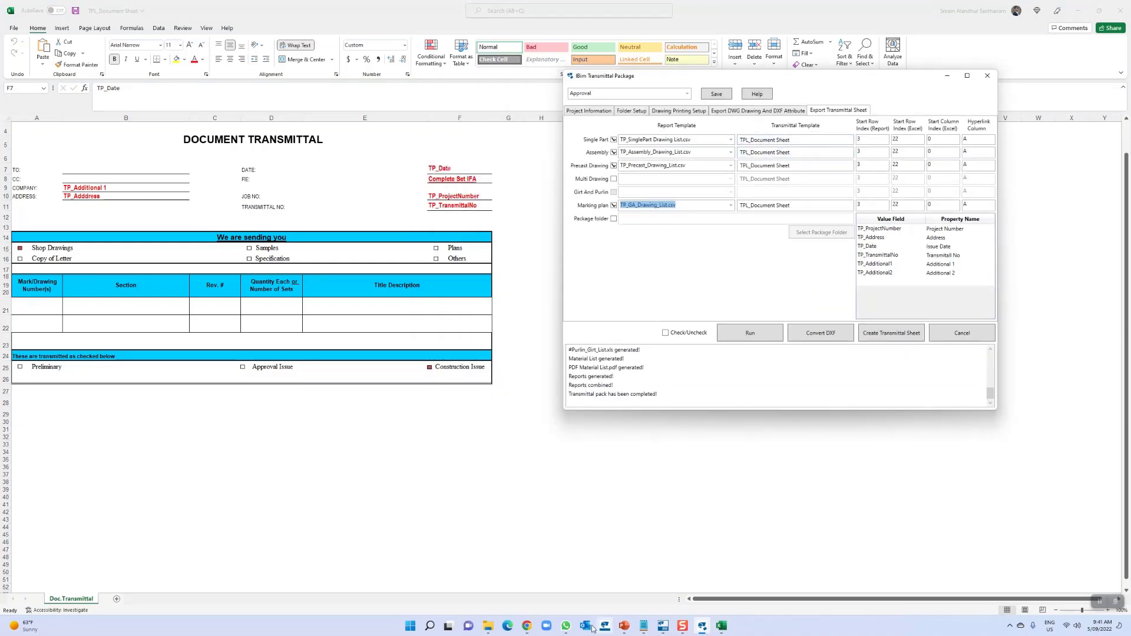
Bring up the Transmittal_Pack_Model folder, locate the TPL_Document Sheet file, compare it with the transmittal template settings and close the folder
mouse_move(487, 629)
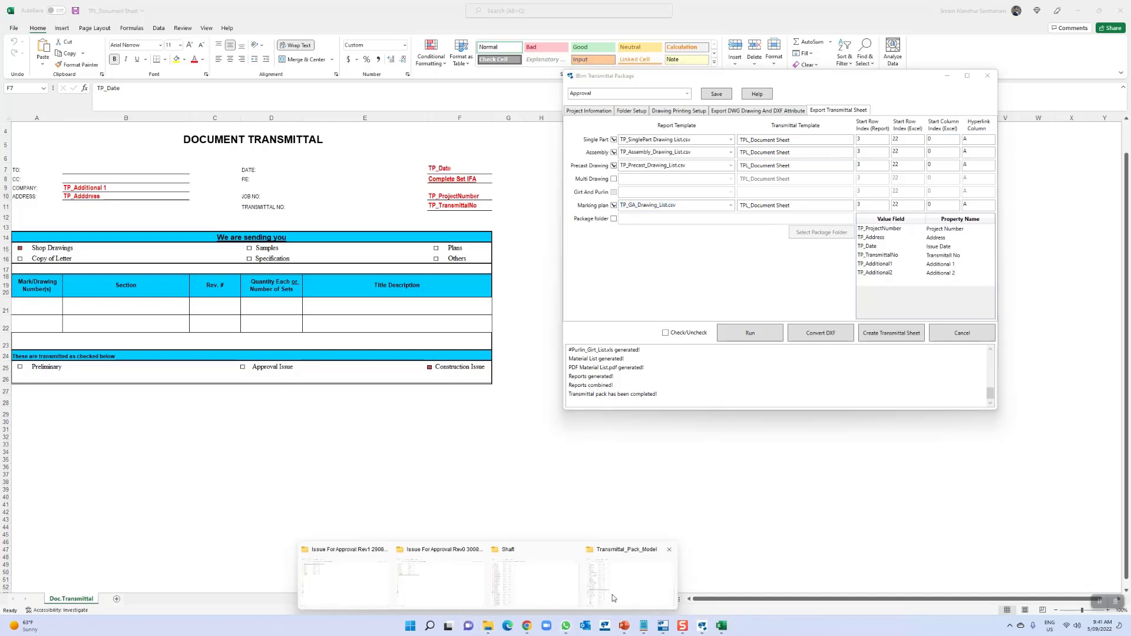
left_click(631, 598)
left_click(1099, 6)
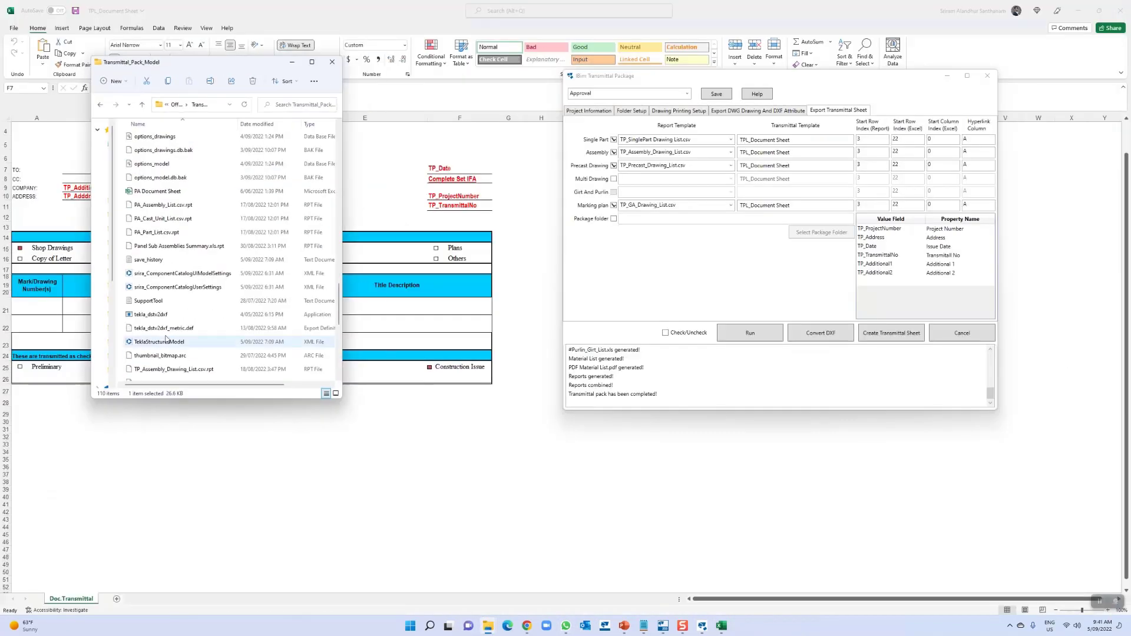
scroll(177, 237, "down", 6)
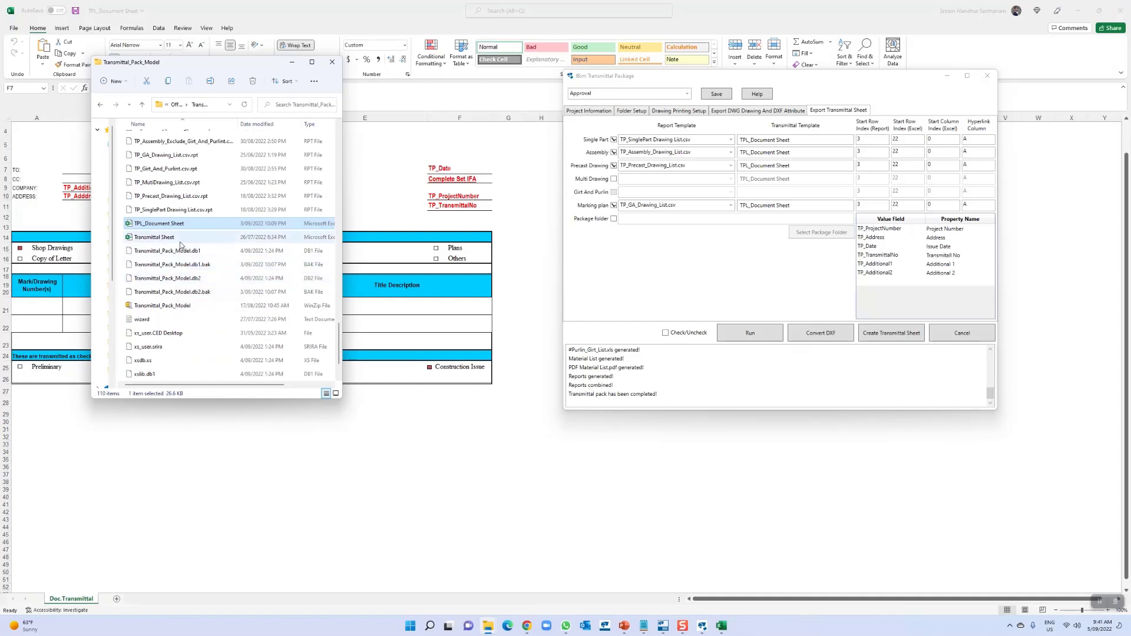
left_click_drag(168, 227, 800, 148)
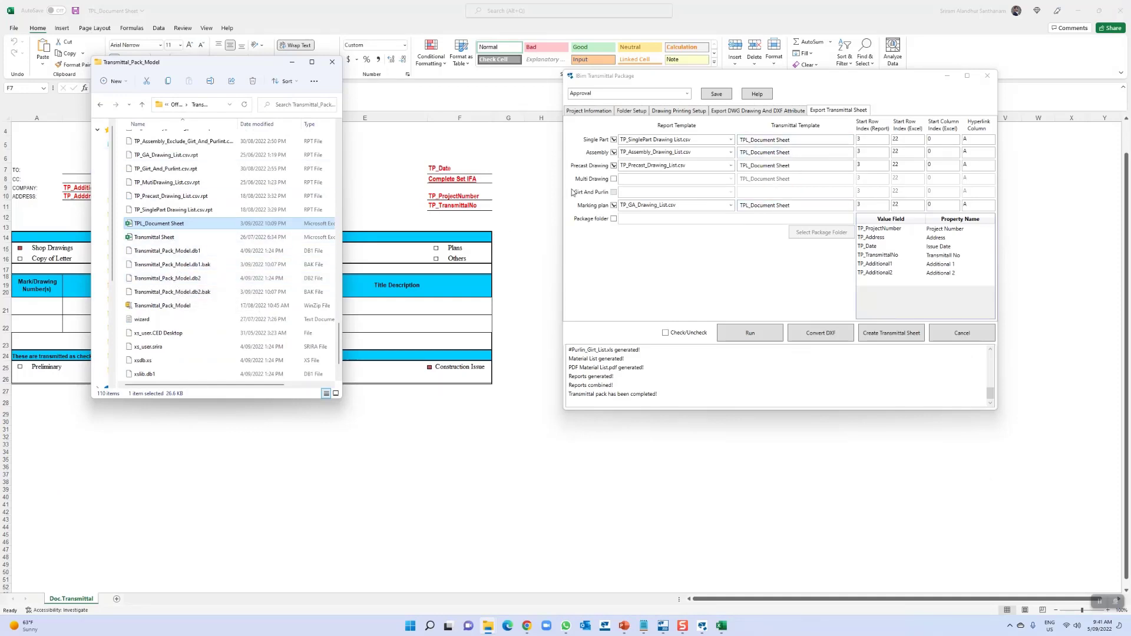
left_click(613, 179)
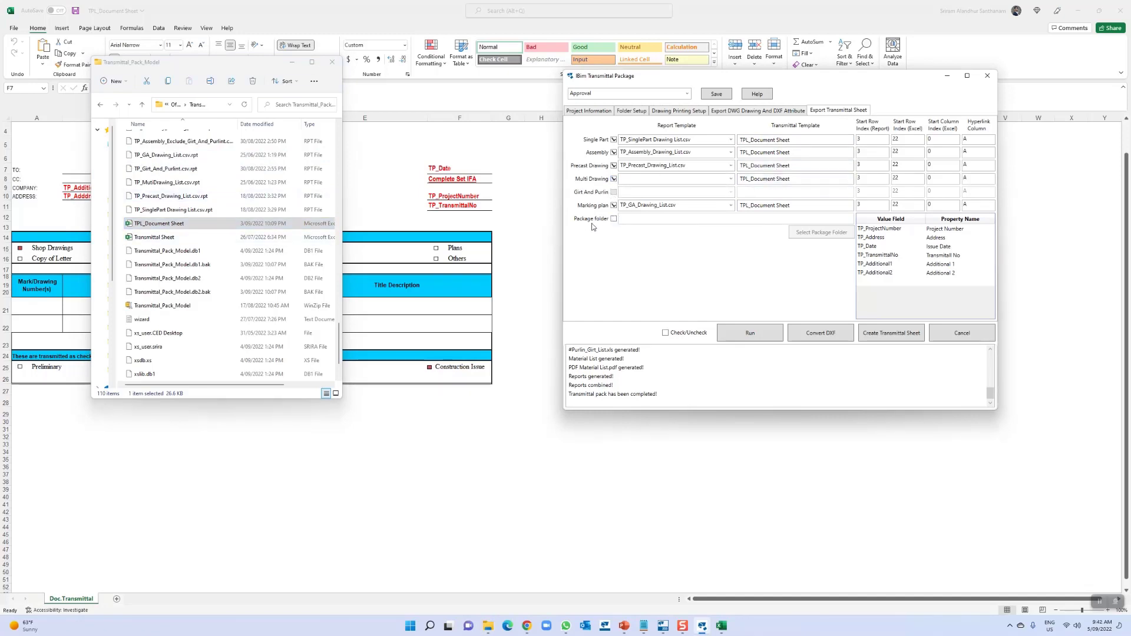
left_click(613, 179)
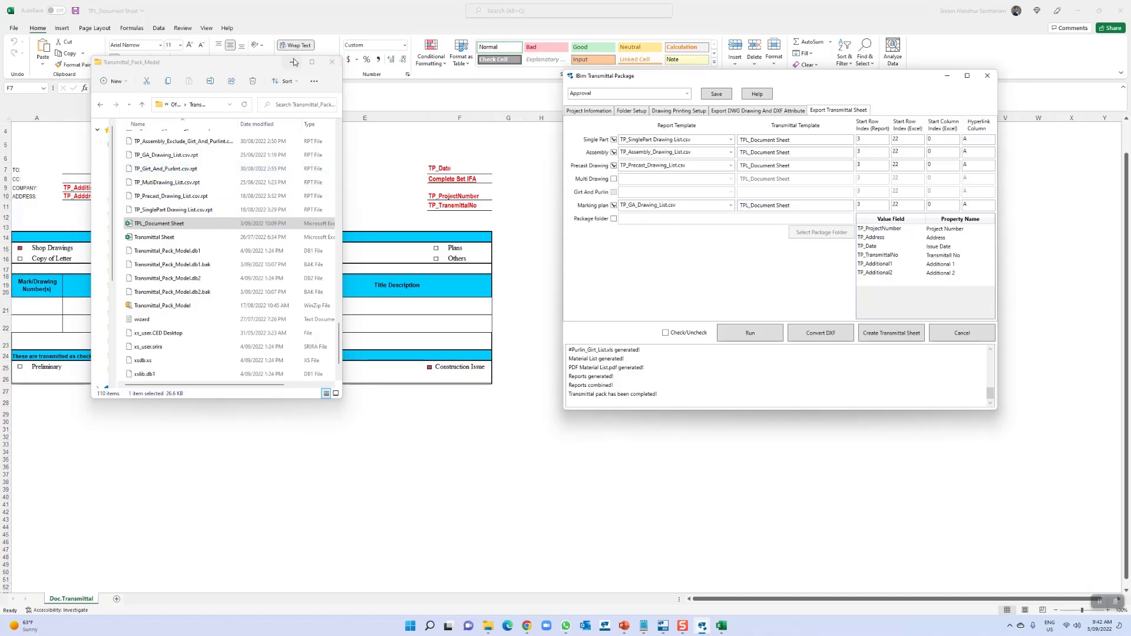
left_click(332, 62)
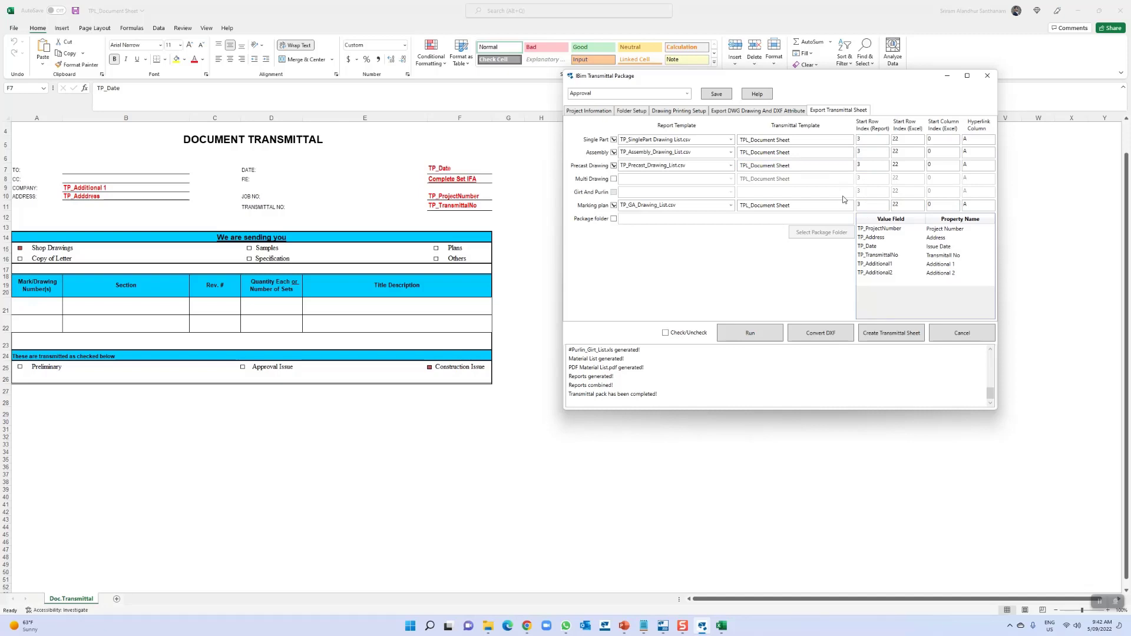
Switch to Tekla Structures, open the reports dialog and select the TP_Assembly_Drawing_List.csv report template
left_click(663, 625)
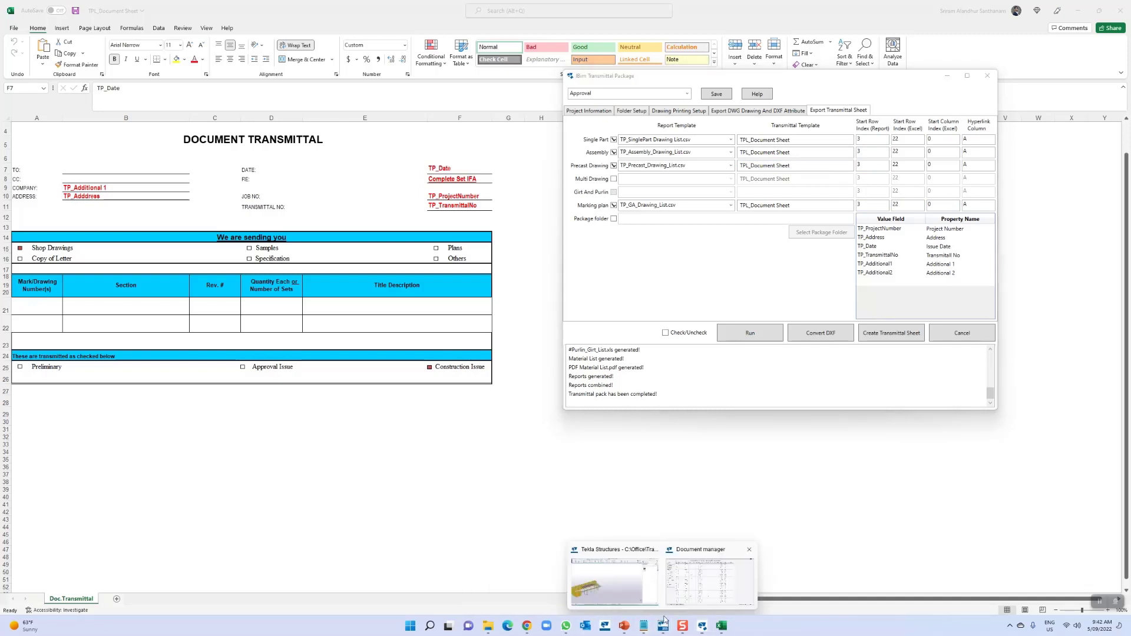
left_click(628, 599)
left_click(310, 41)
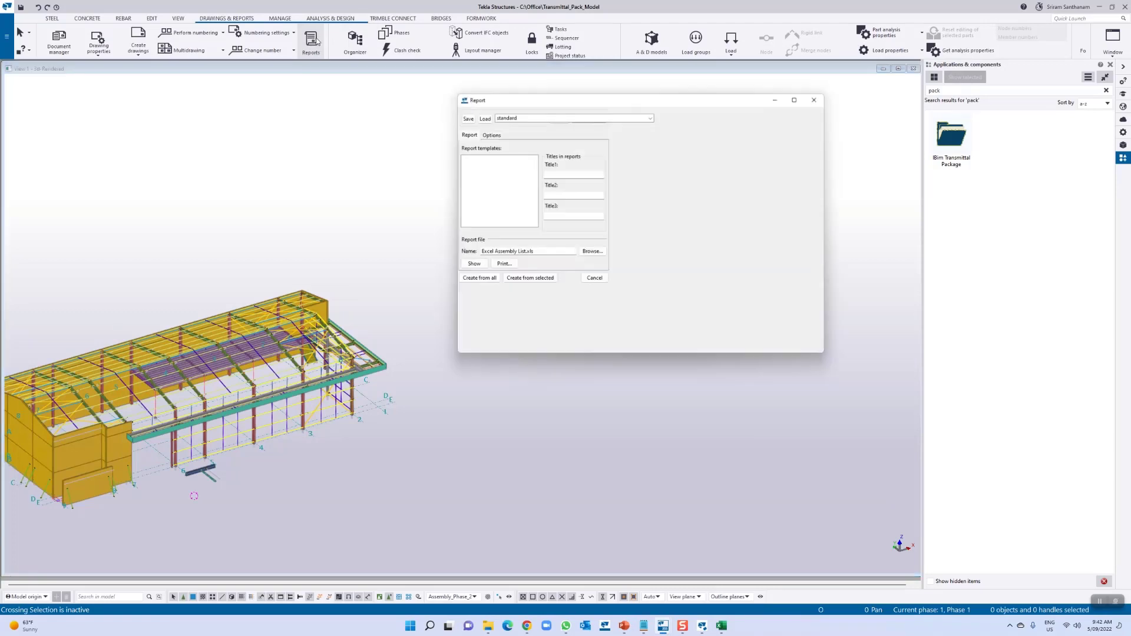
scroll(500, 223, "down", 15)
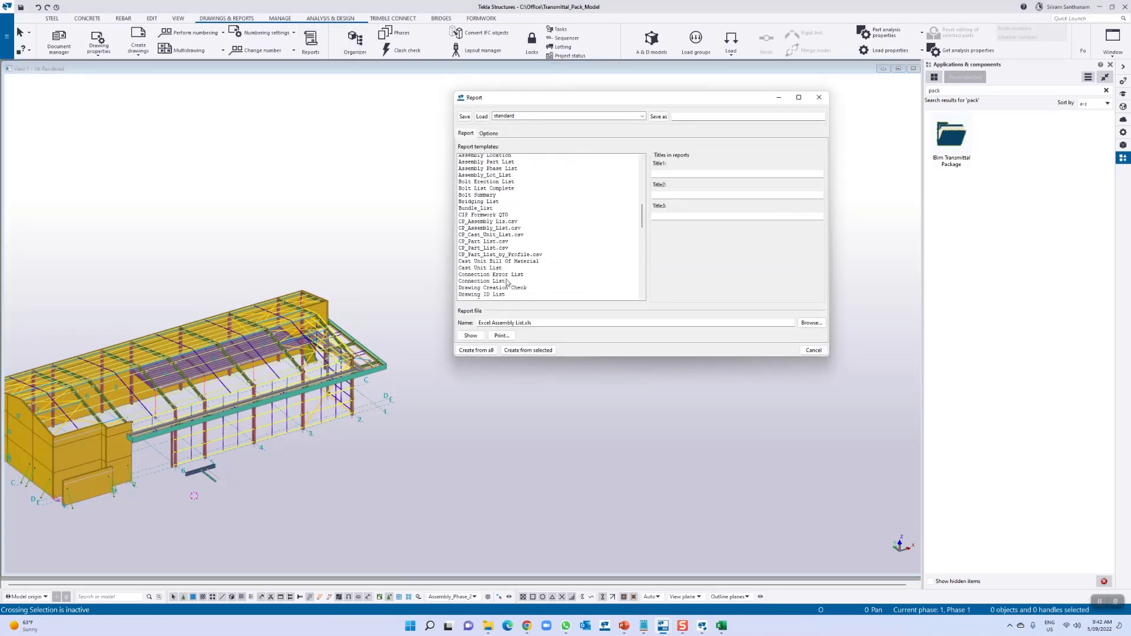
scroll(510, 290, "down", 12)
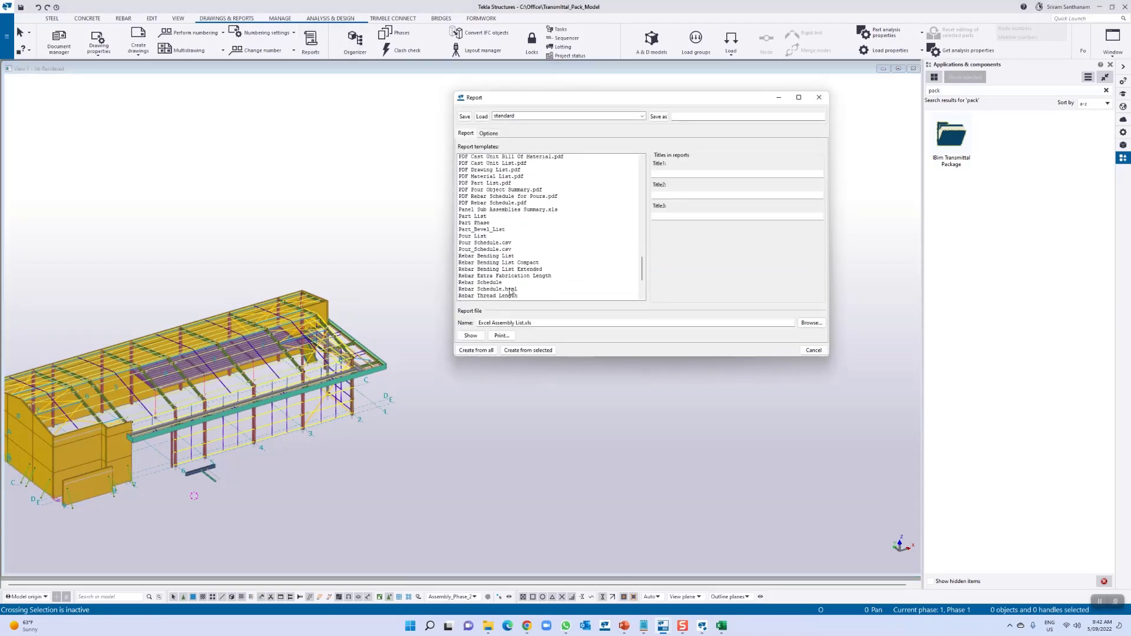
scroll(511, 293, "down", 2)
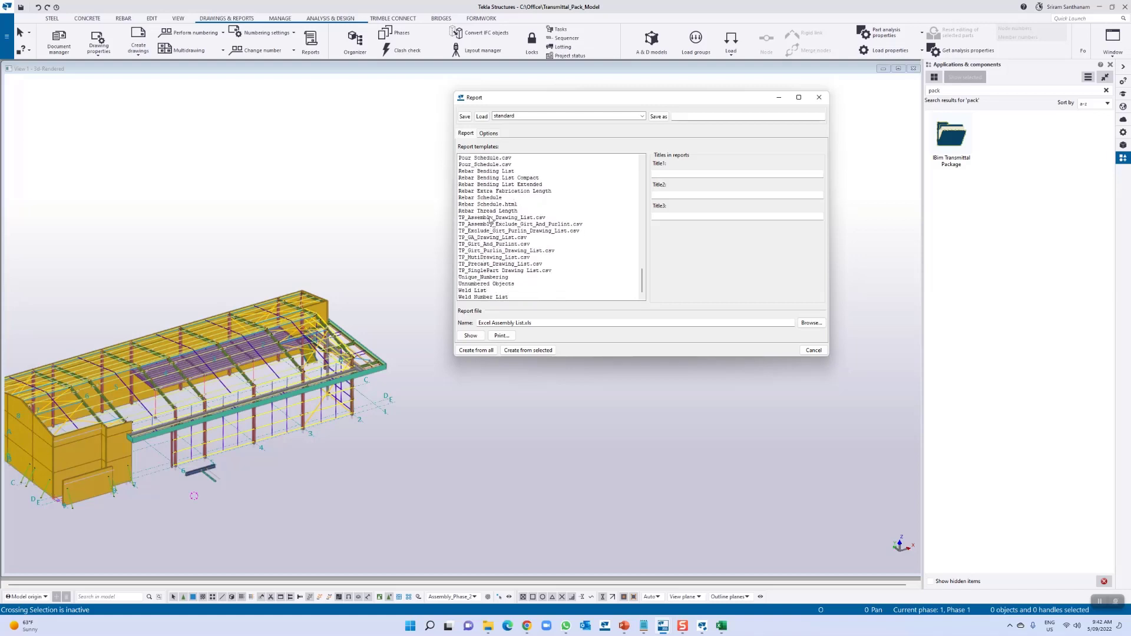
left_click(490, 217)
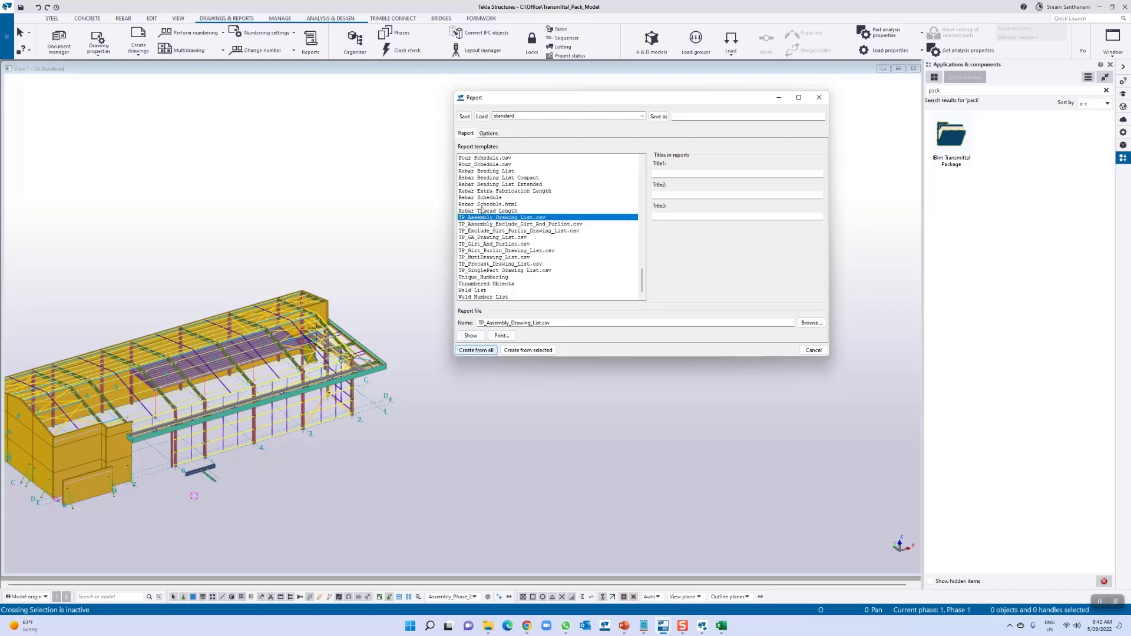
Set reports to show on dialog, create the assembly drawing list from all objects, and minimize the list after reviewing it
left_click(488, 133)
left_click(542, 148)
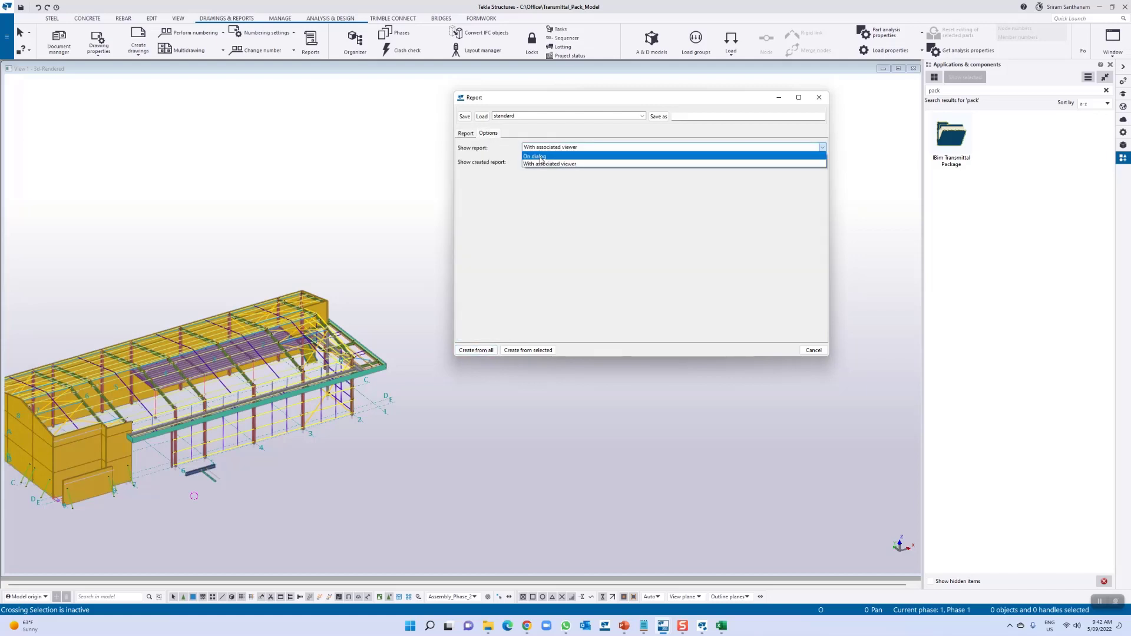
left_click(465, 135)
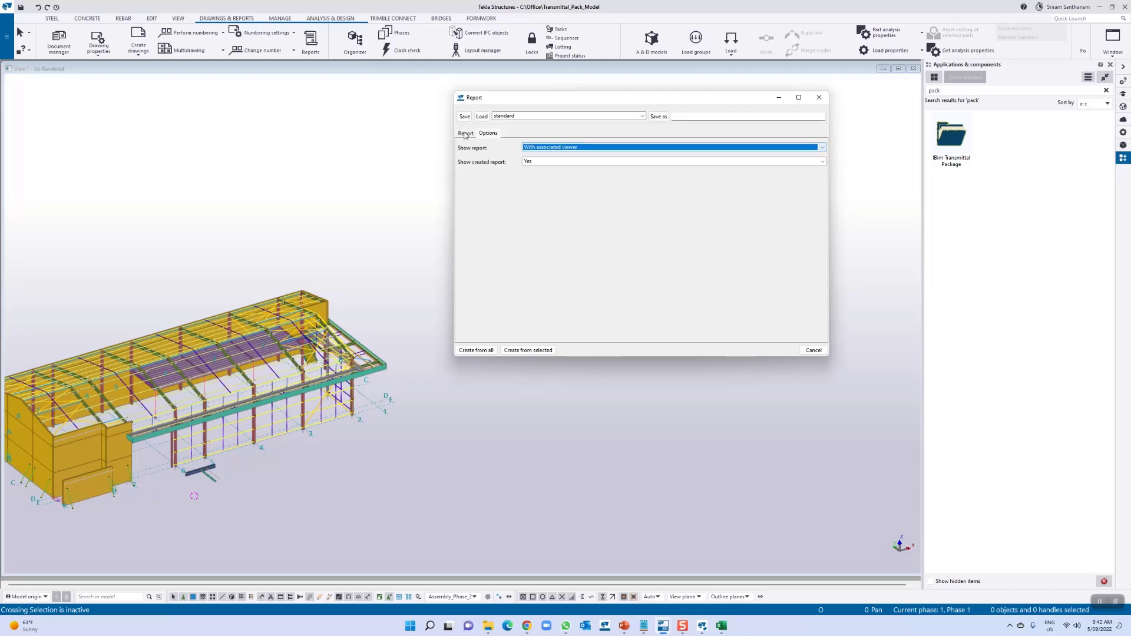
left_click(537, 150)
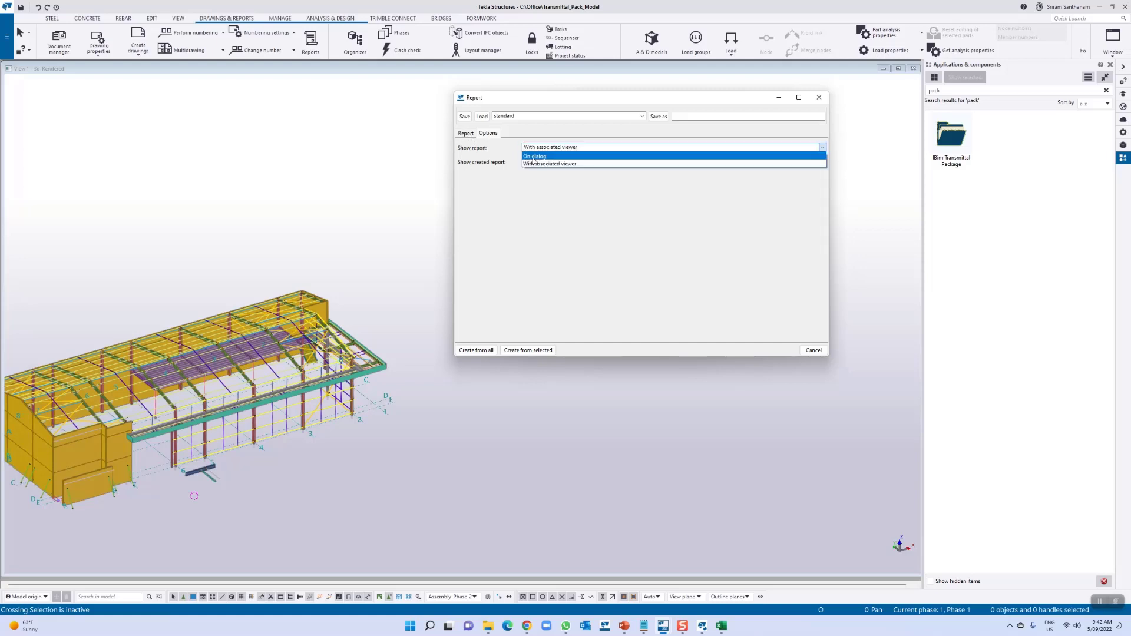
left_click(466, 133)
left_click(478, 351)
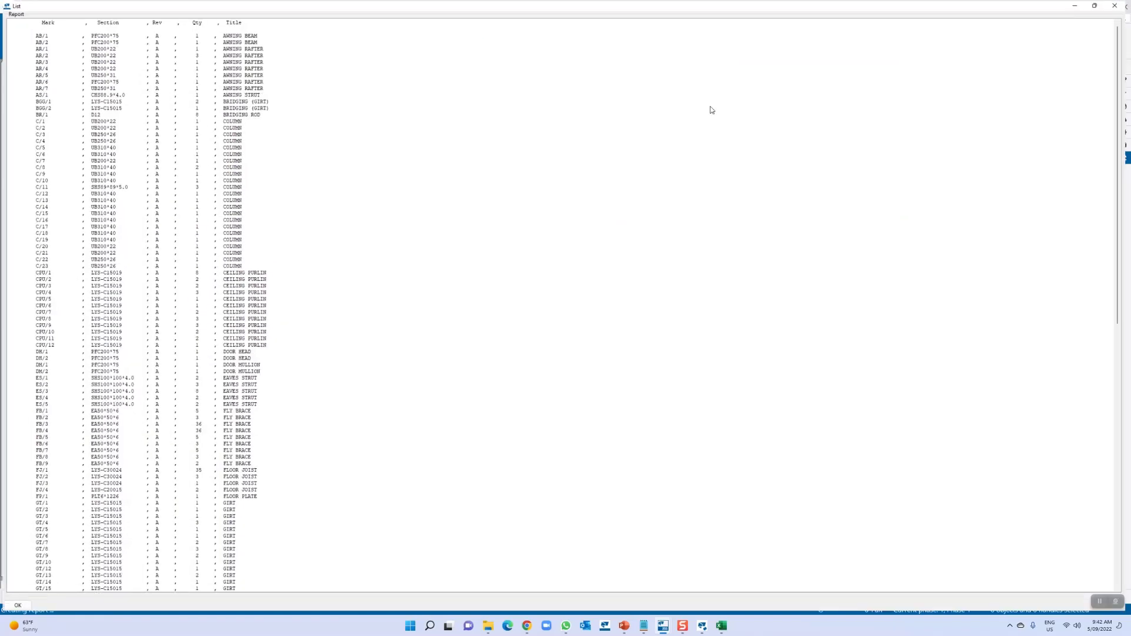
left_click(520, 119)
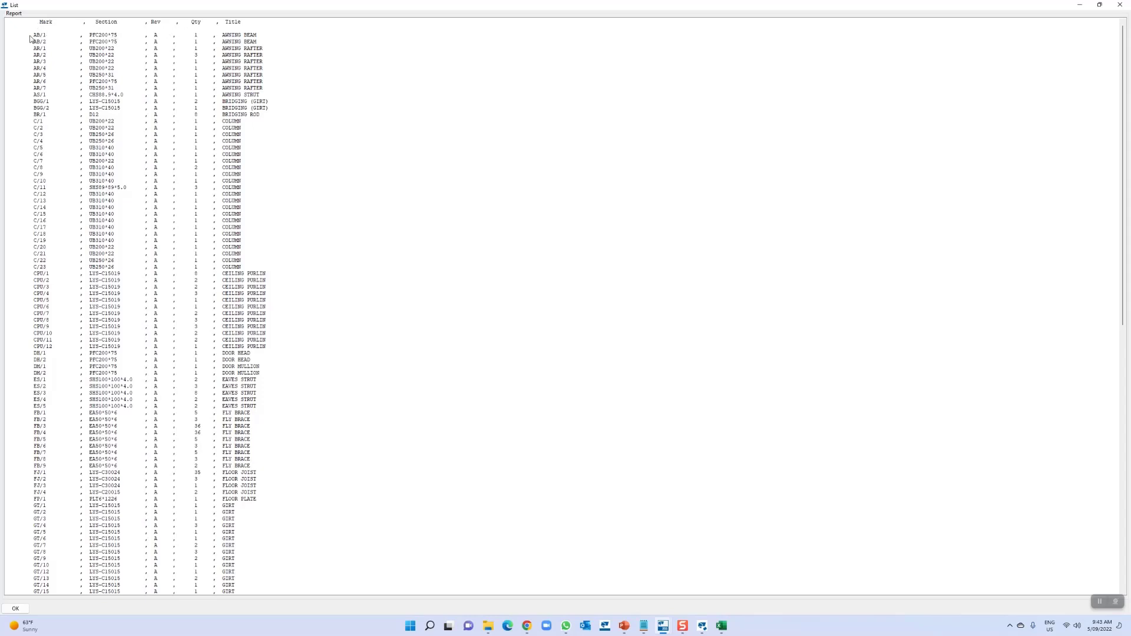
left_click(1080, 7)
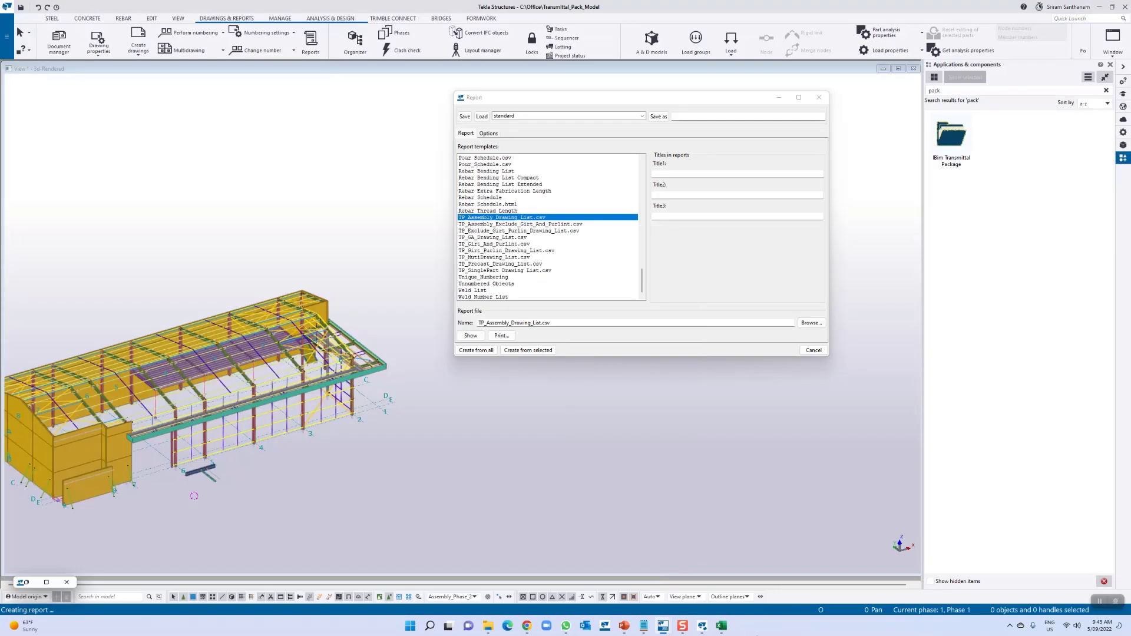
Compare the start row, start column and hyperlink column settings in IBim Transmittal Package with row 22 and column A of the Excel template
left_click(702, 626)
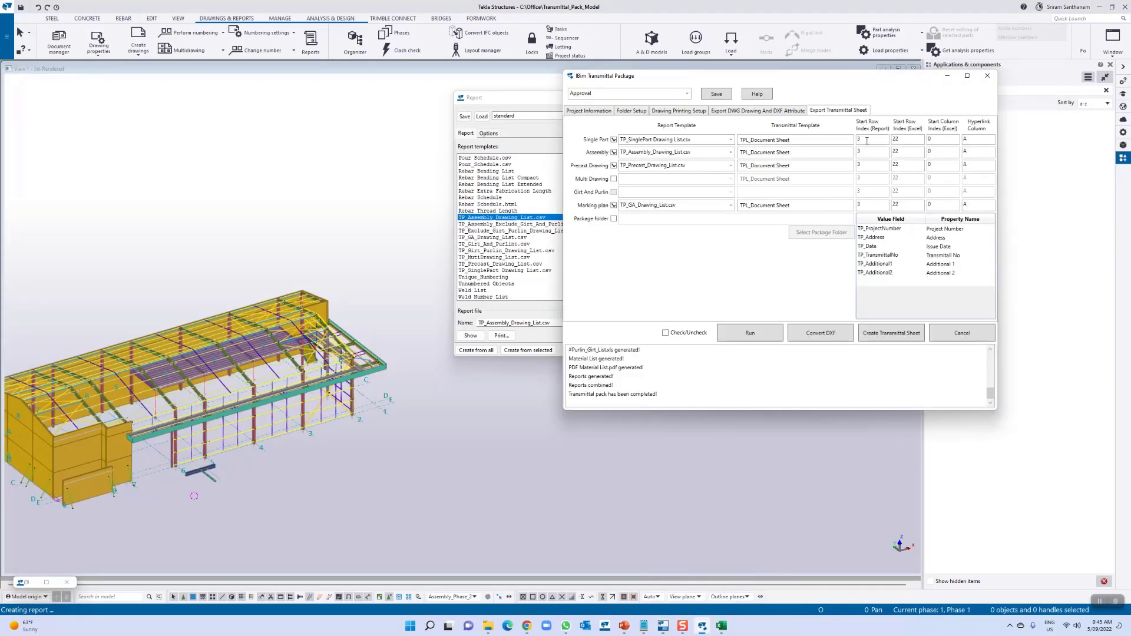
left_click(722, 626)
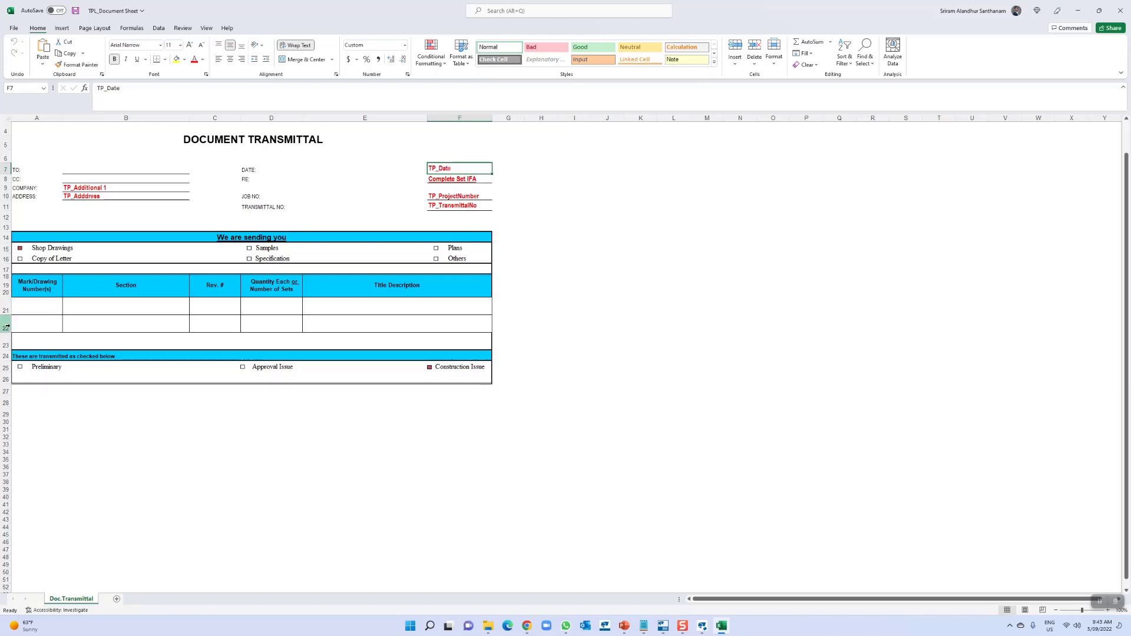
left_click(702, 626)
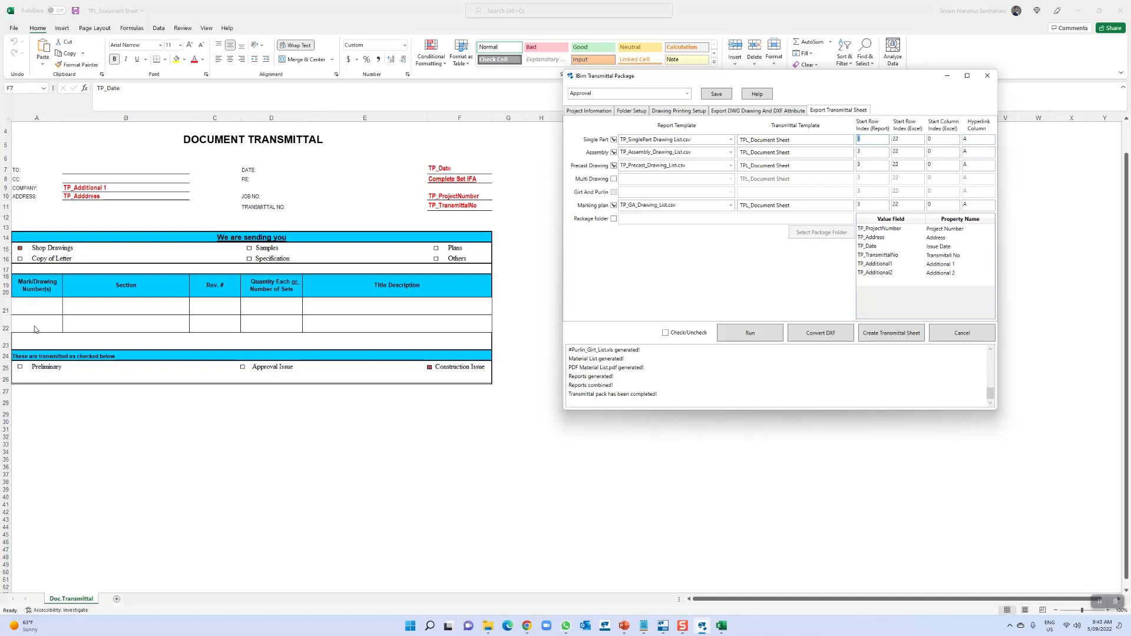
left_click(37, 120)
left_click(37, 117)
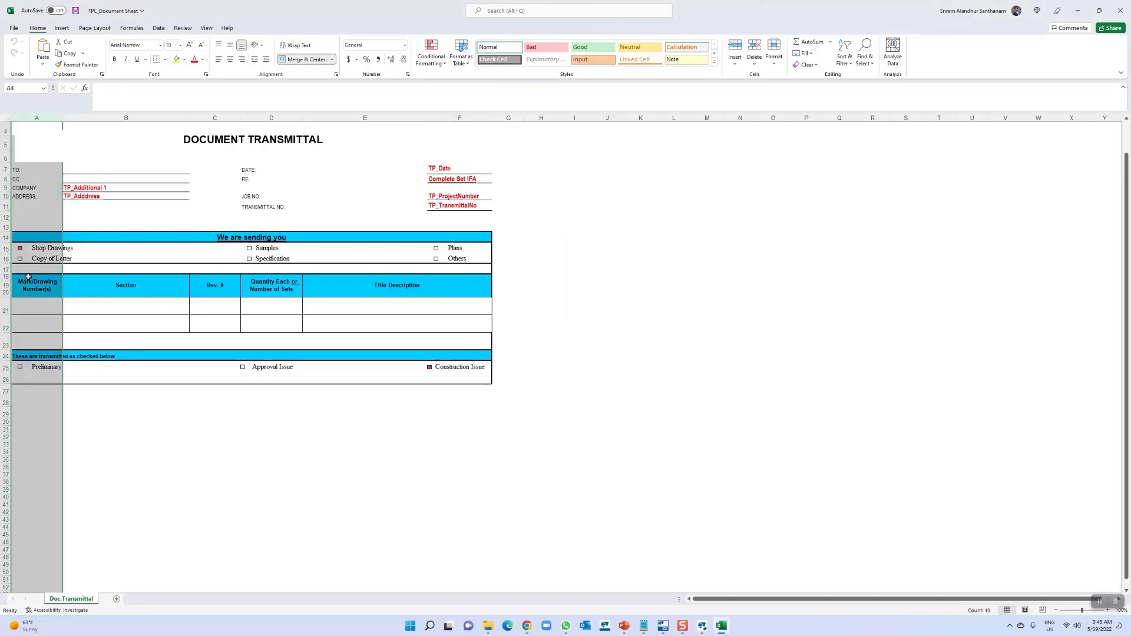
left_click(703, 627)
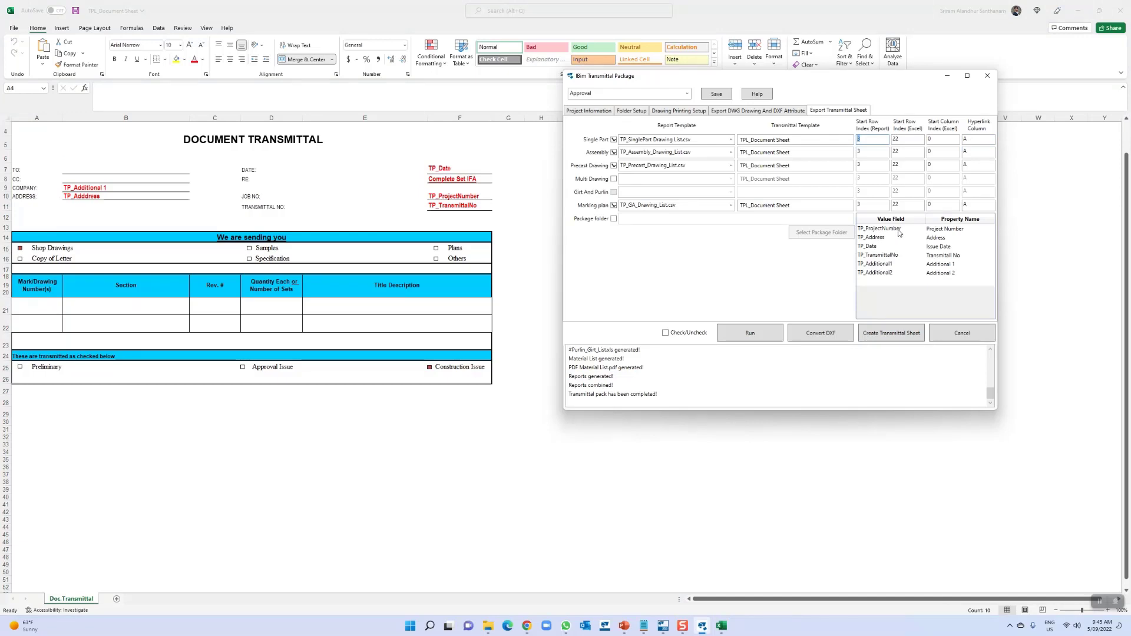
Review the property name choices available for the TP_ProjectNumber value field, keeping Project Number
left_click(984, 231)
left_click(986, 230)
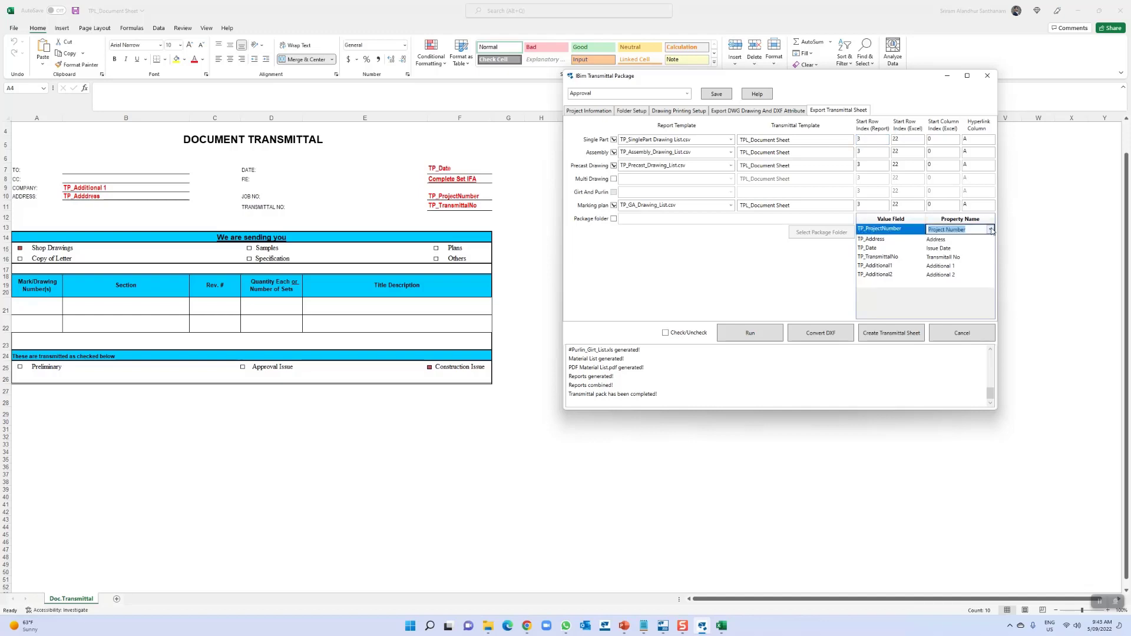
left_click(990, 230)
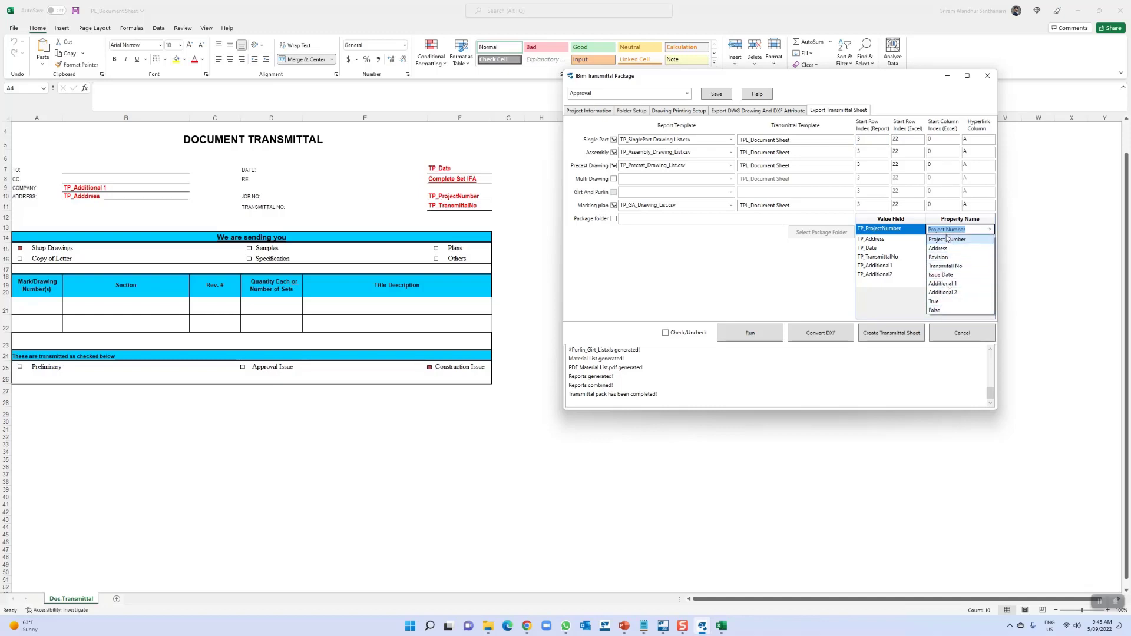
left_click(905, 296)
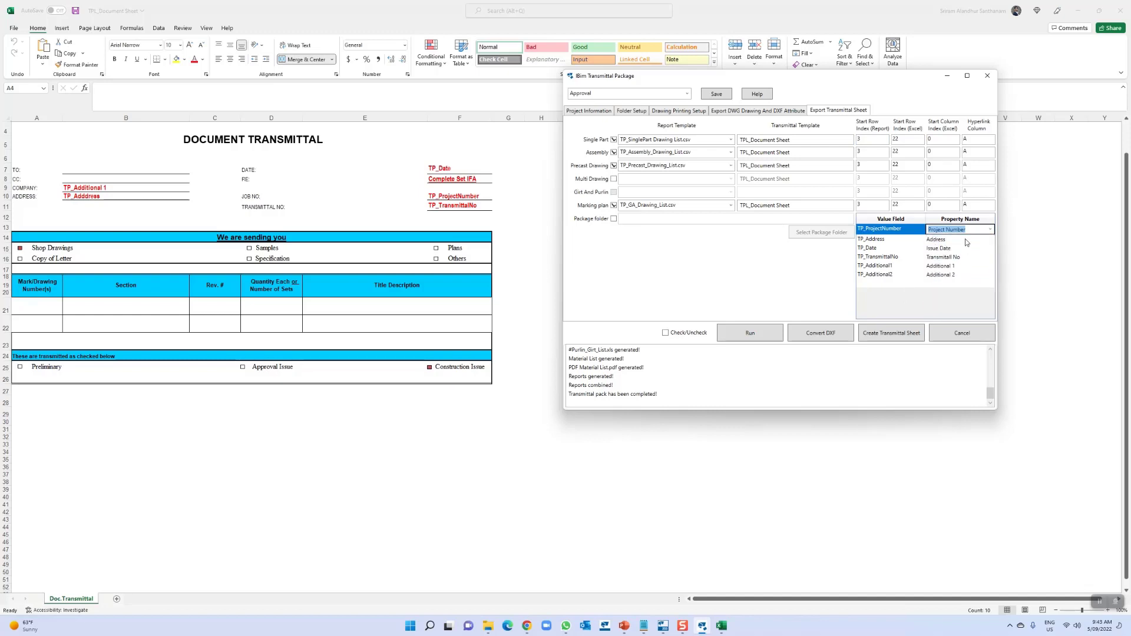
left_click(910, 233)
left_click(891, 231)
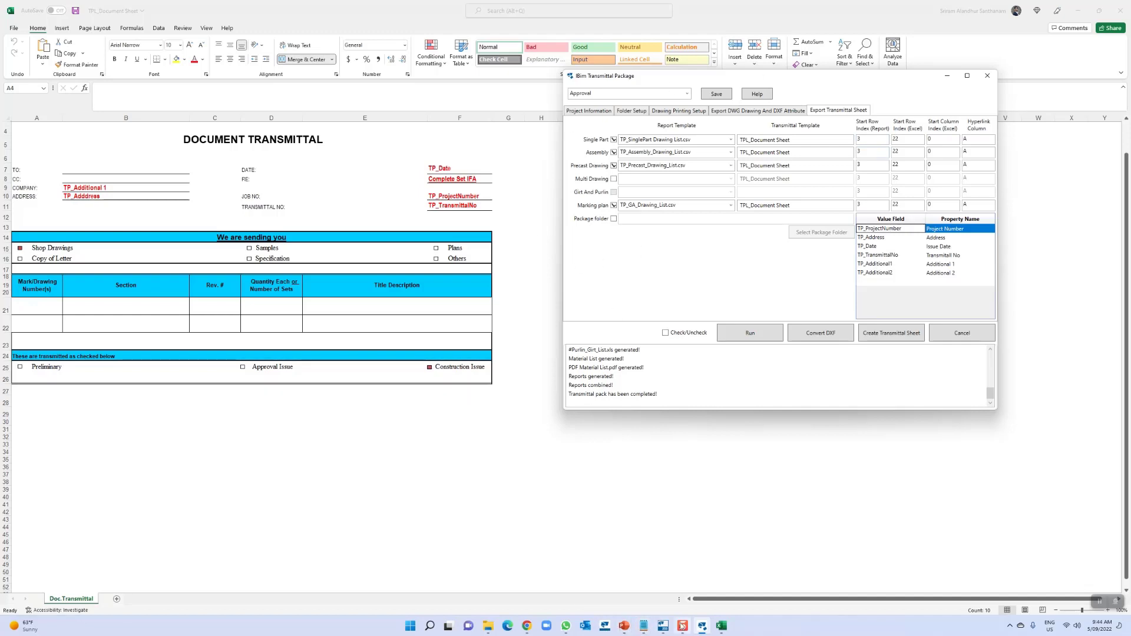
Close the assembly drawing list report in Tekla Structures and area-select the awning members at the building corner near grid line 2
mouse_move(663, 626)
left_click(611, 588)
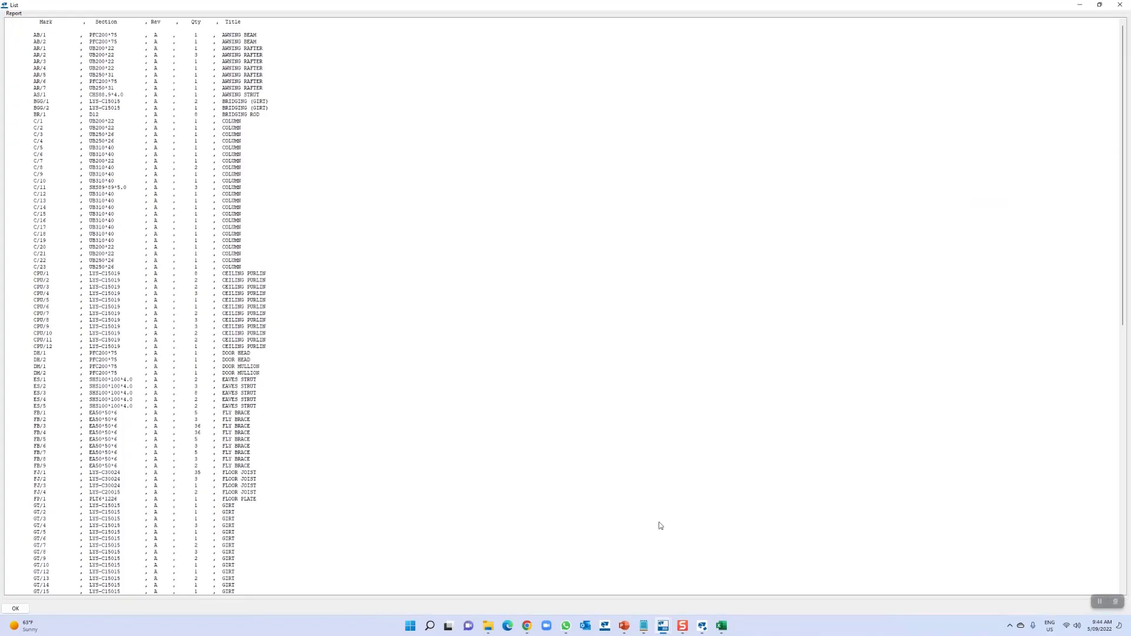
left_click(1118, 5)
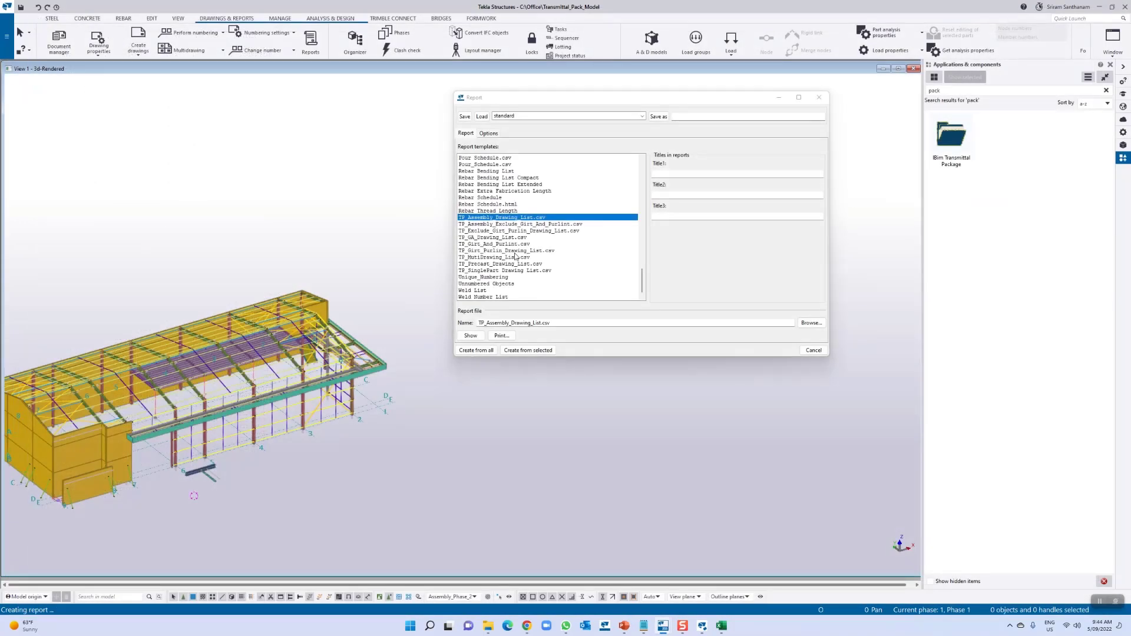
left_click(389, 302)
scroll(363, 374, "up", 3)
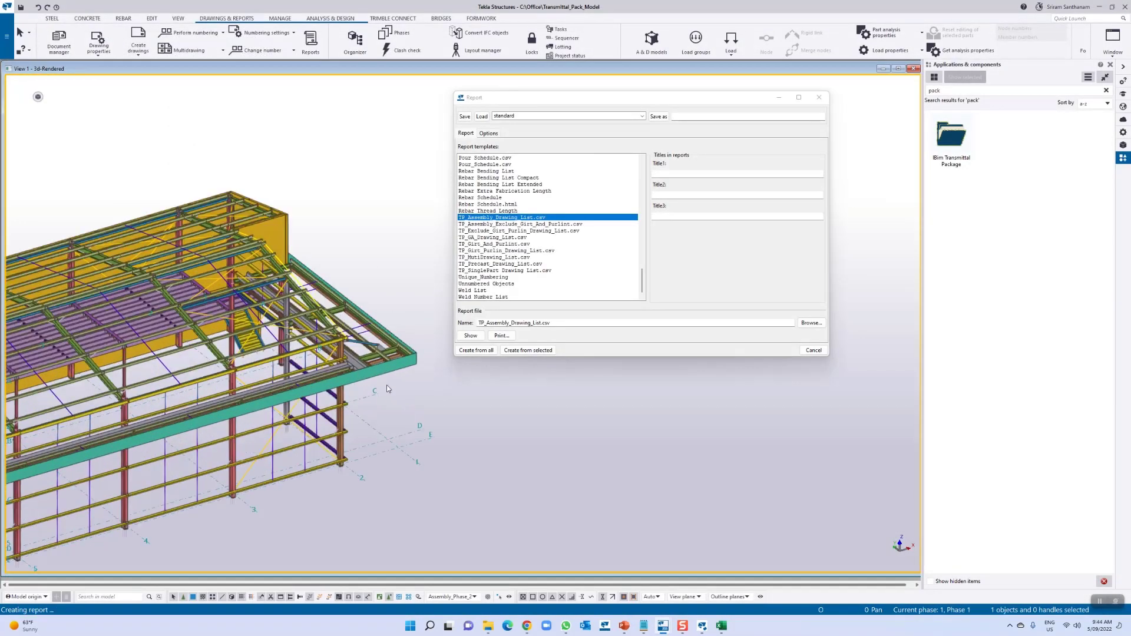
left_click_drag(387, 389, 365, 253)
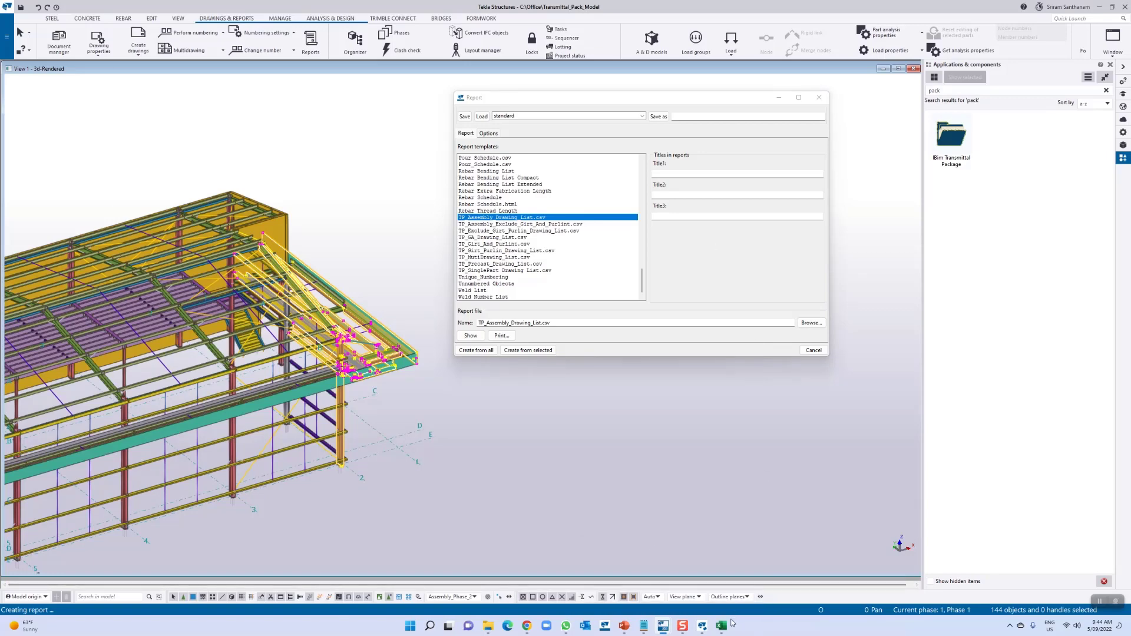
Set the transmittal package revision to 2 and the issue type to Construction, and open the folder setup
left_click(702, 625)
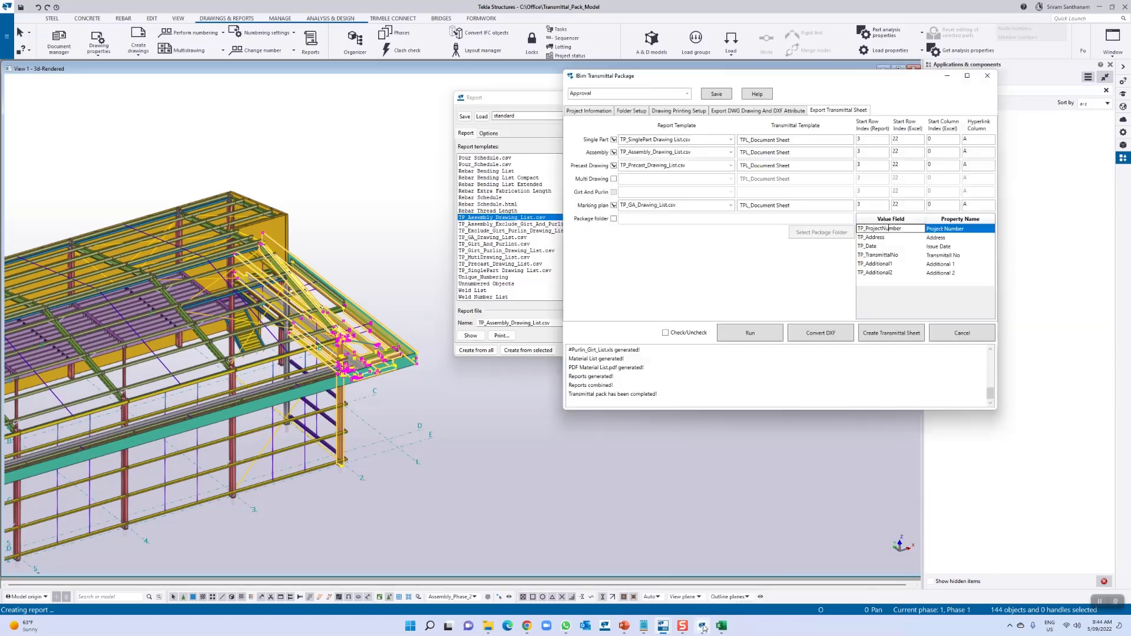
left_click(590, 110)
left_click_drag(622, 164, 593, 166)
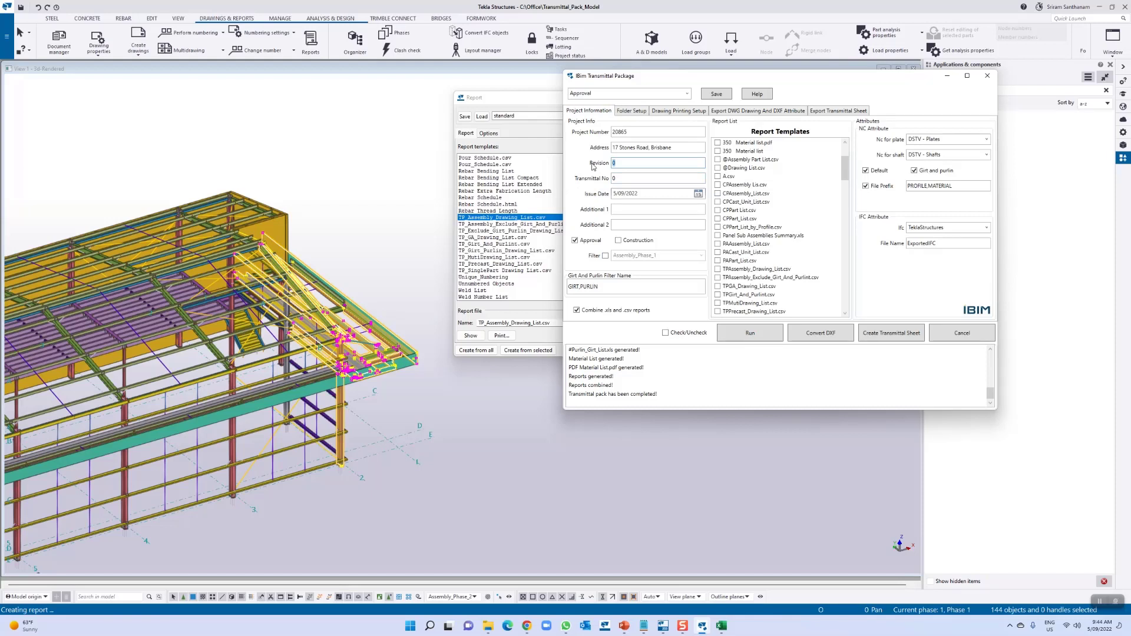
type("2")
left_click(618, 241)
left_click(642, 111)
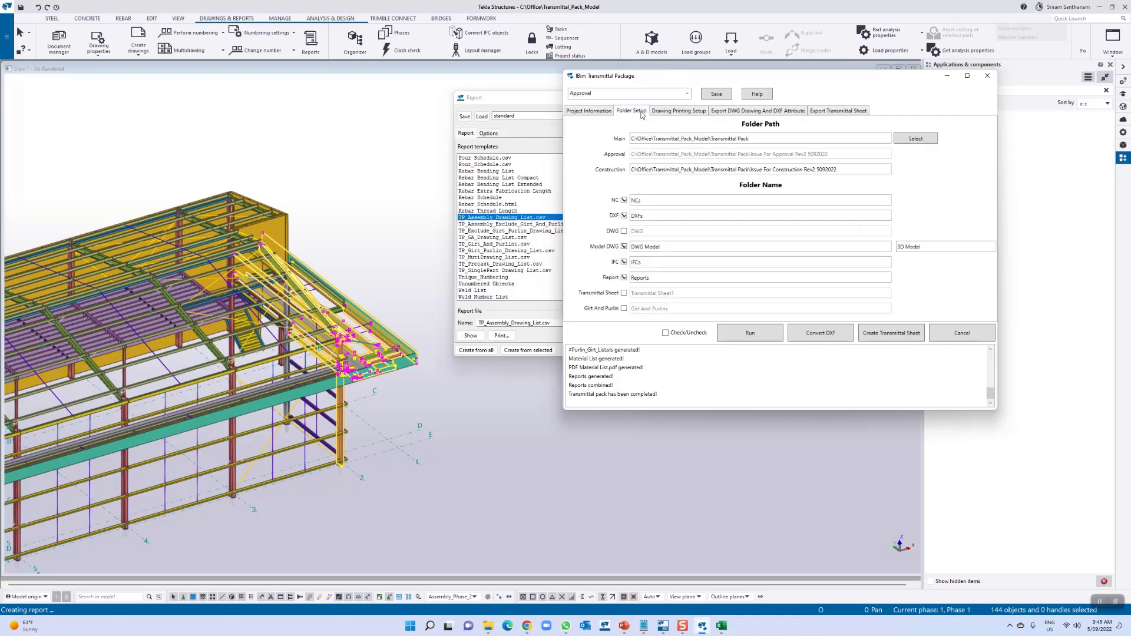
Enable the DWG folder and set the printing attributes to Set_A3 for GA drawings and Set_A4 for single part drawings
left_click(624, 231)
left_click(672, 113)
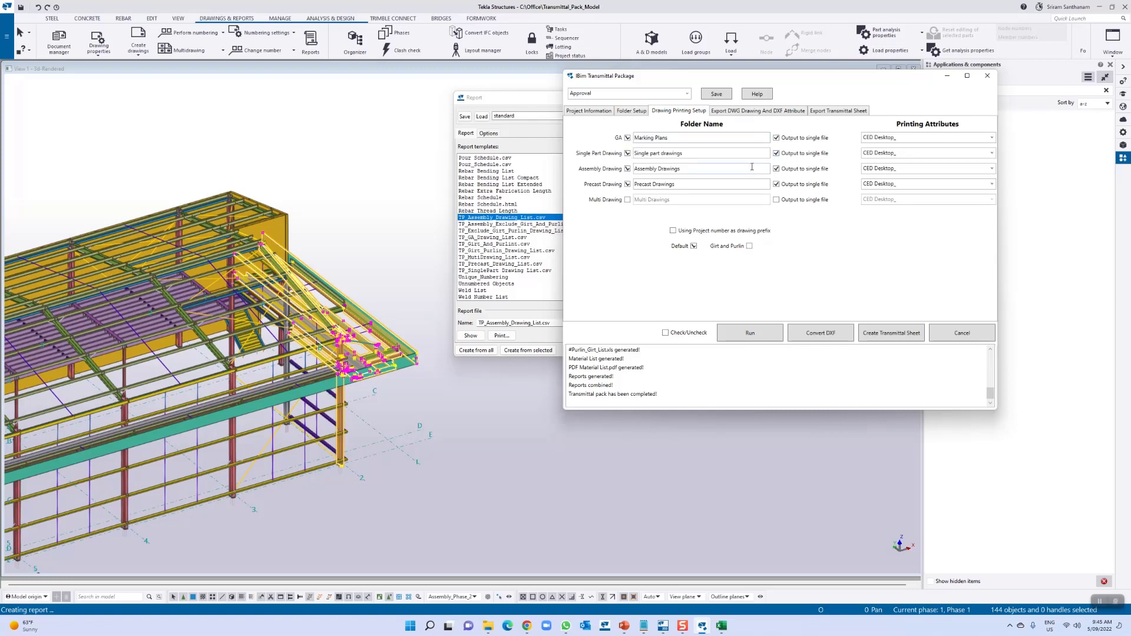
left_click(991, 138)
left_click(878, 166)
left_click(992, 153)
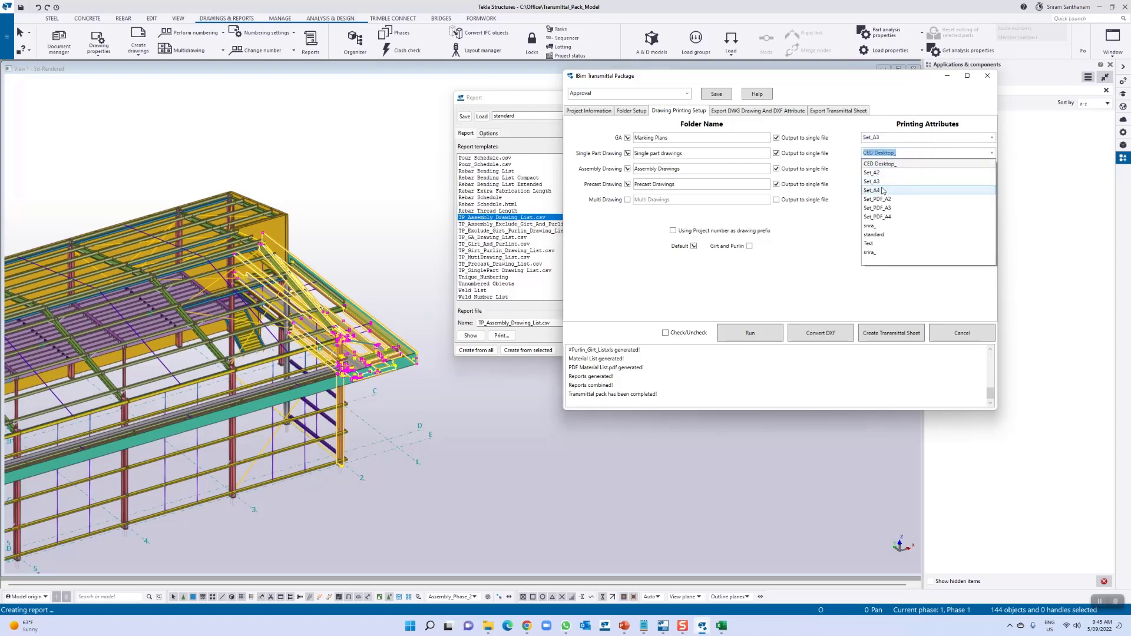
left_click(882, 190)
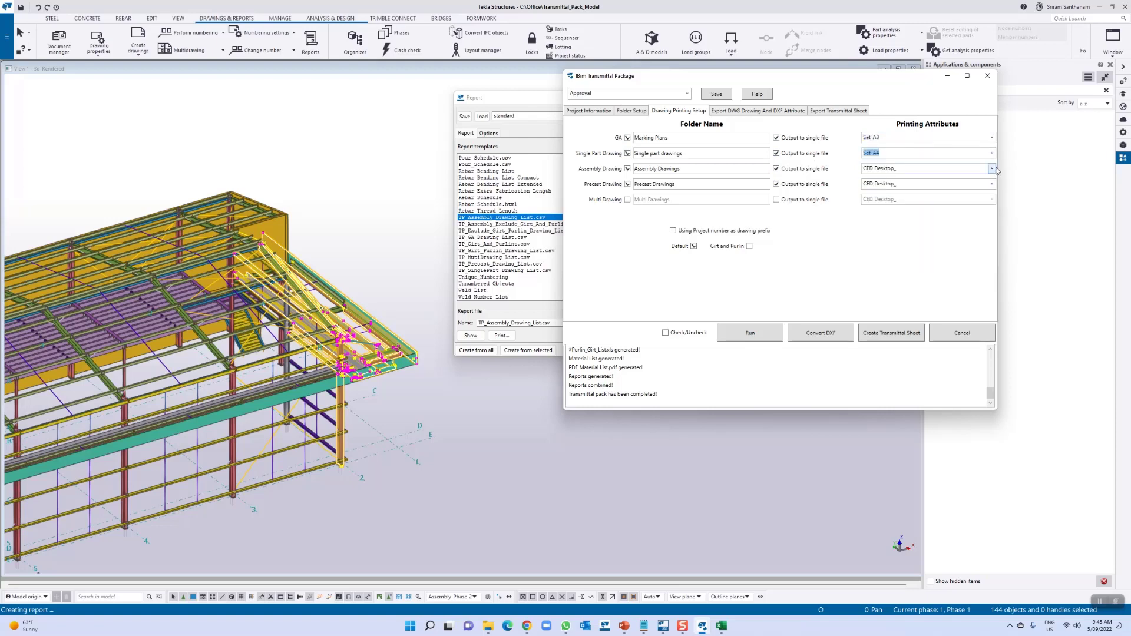
Set the printing attributes to Set_A3 for assembly and Set_PDF_A3 for precast drawings, enable Girt and Purlin printing, and return to the project information
left_click(991, 169)
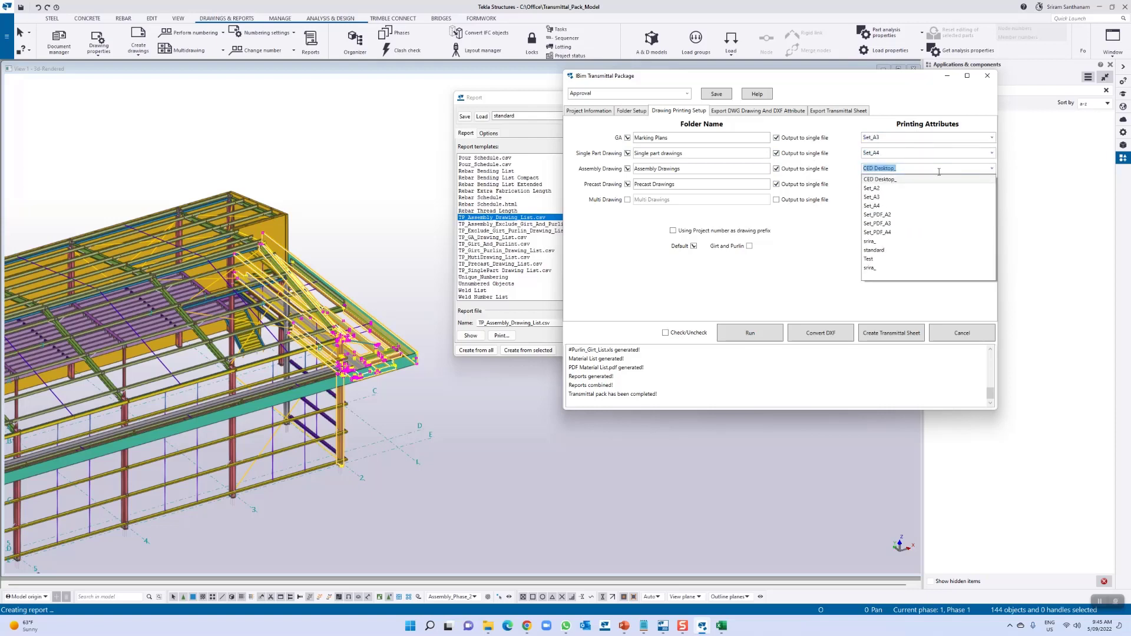
left_click(876, 196)
left_click(991, 184)
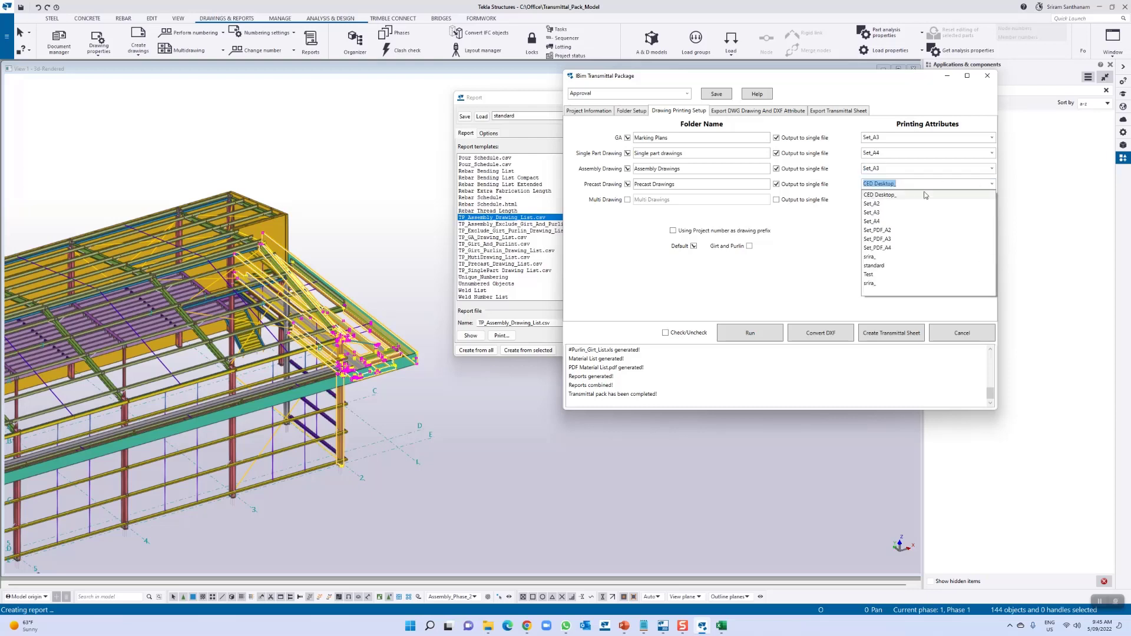
left_click(890, 238)
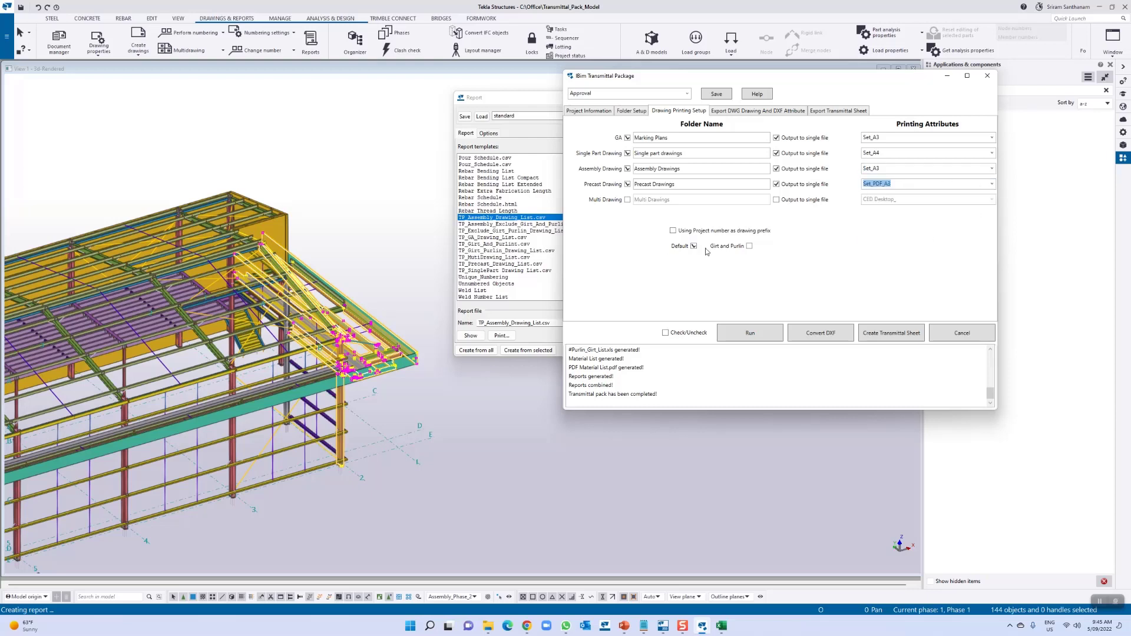
left_click(749, 246)
left_click(742, 113)
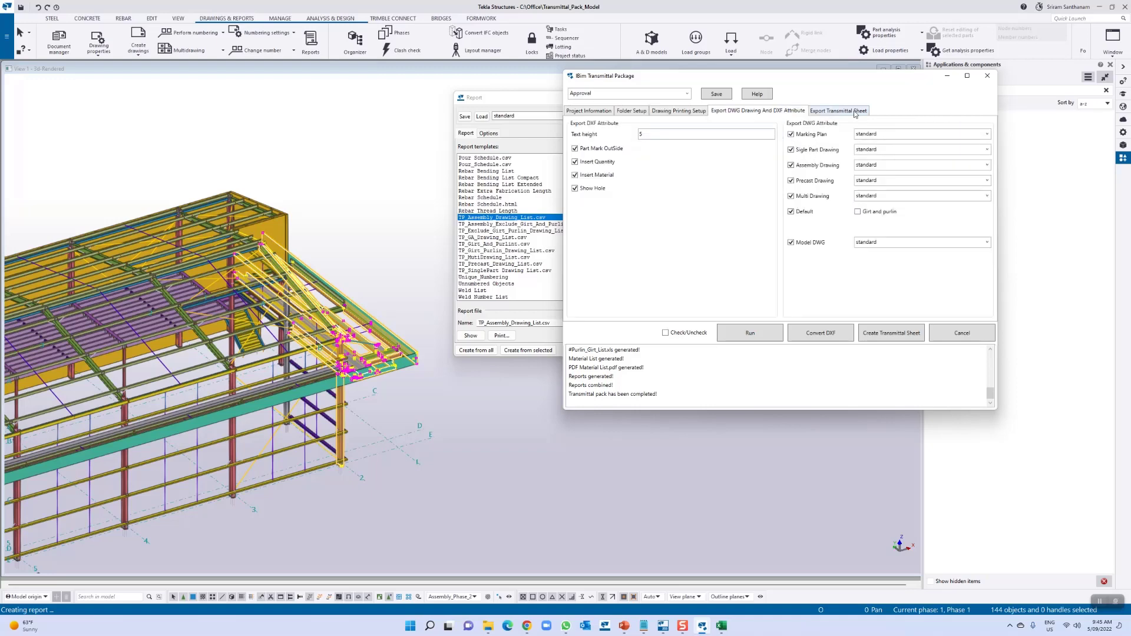
left_click(590, 112)
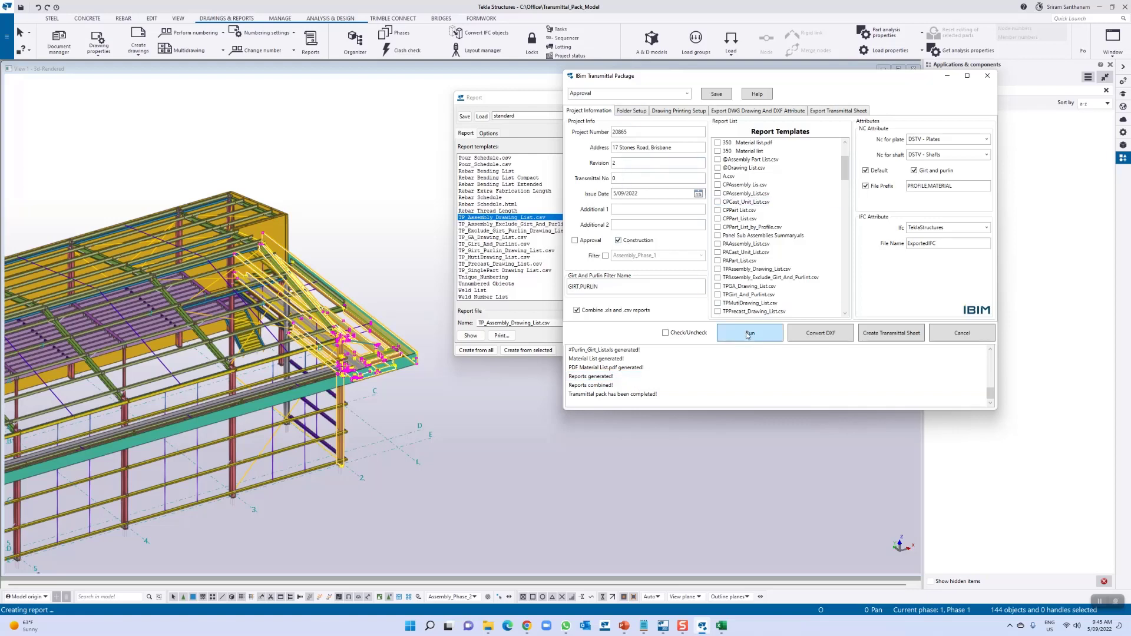
Switch to File Explorer and check the existing issue folders in the Transmittal Pack folder of Transmittal_Pack_Model
left_click(488, 626)
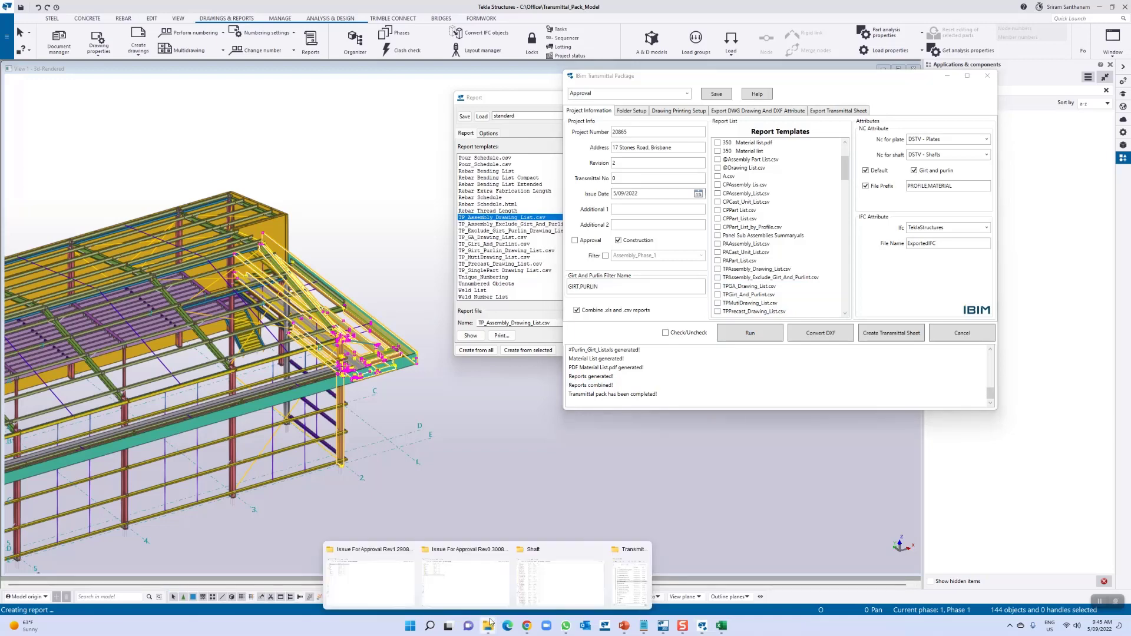
left_click(629, 589)
left_click(313, 64)
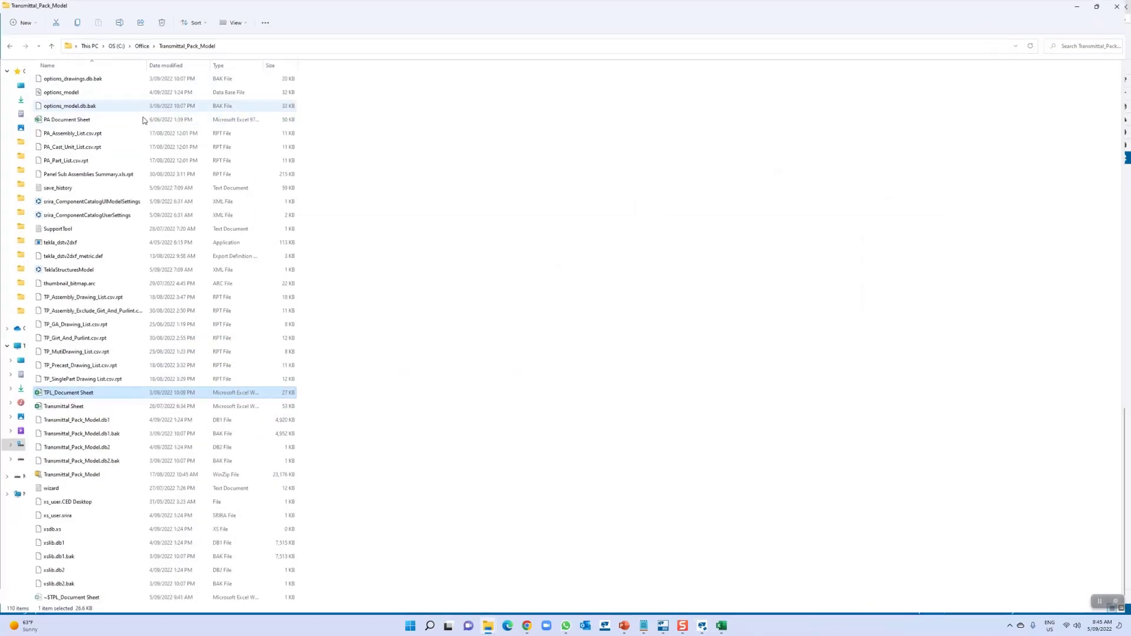
scroll(94, 224, "up", 12)
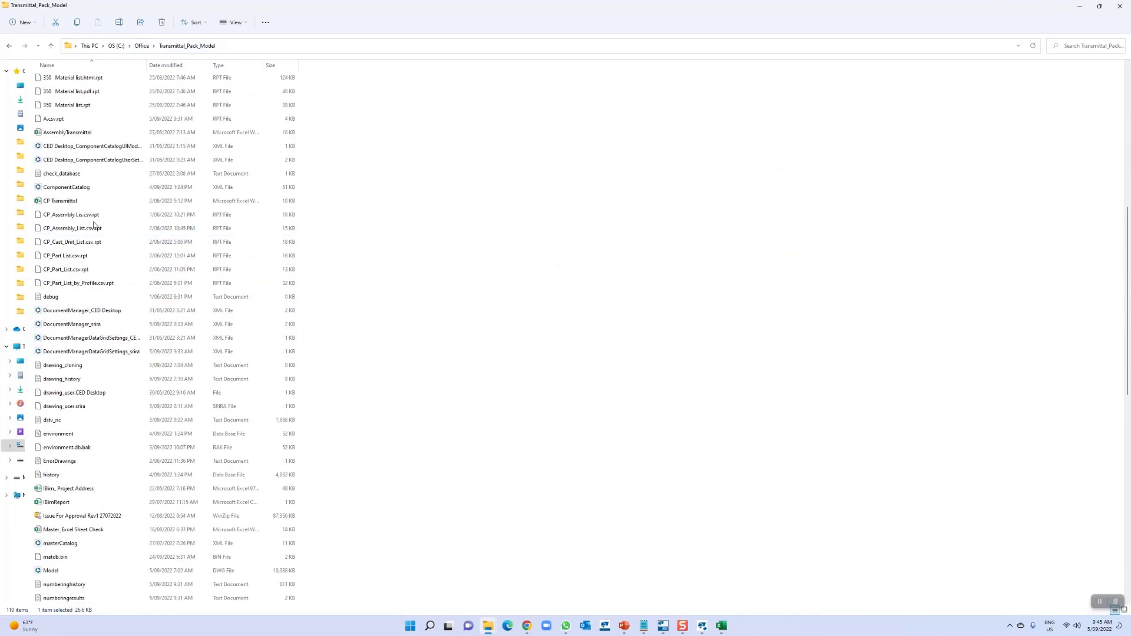
scroll(93, 225, "up", 5)
double_click(78, 285)
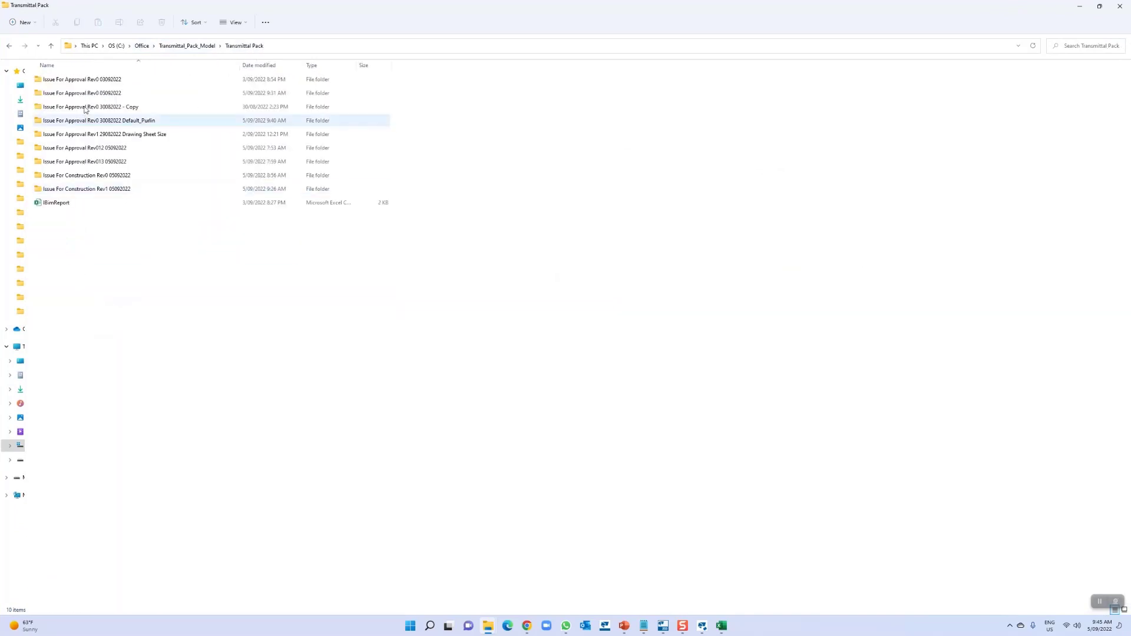
left_click(1079, 7)
Check the folder setup in IBim Transmittal Package and run the Rev 2 construction package for the selected members
left_click(641, 110)
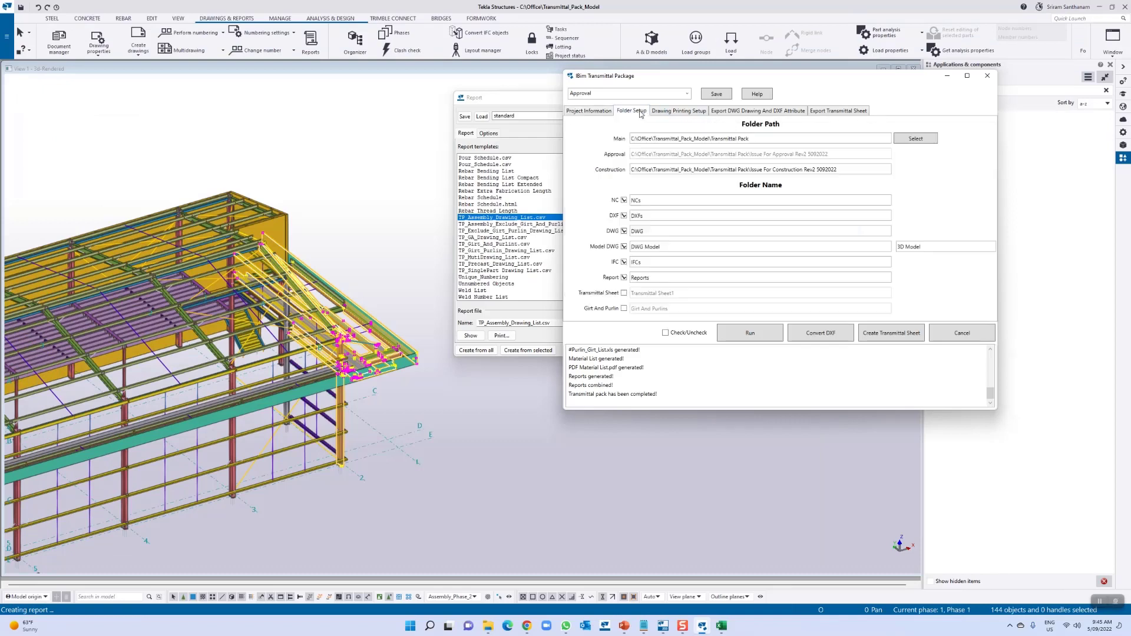
left_click(602, 112)
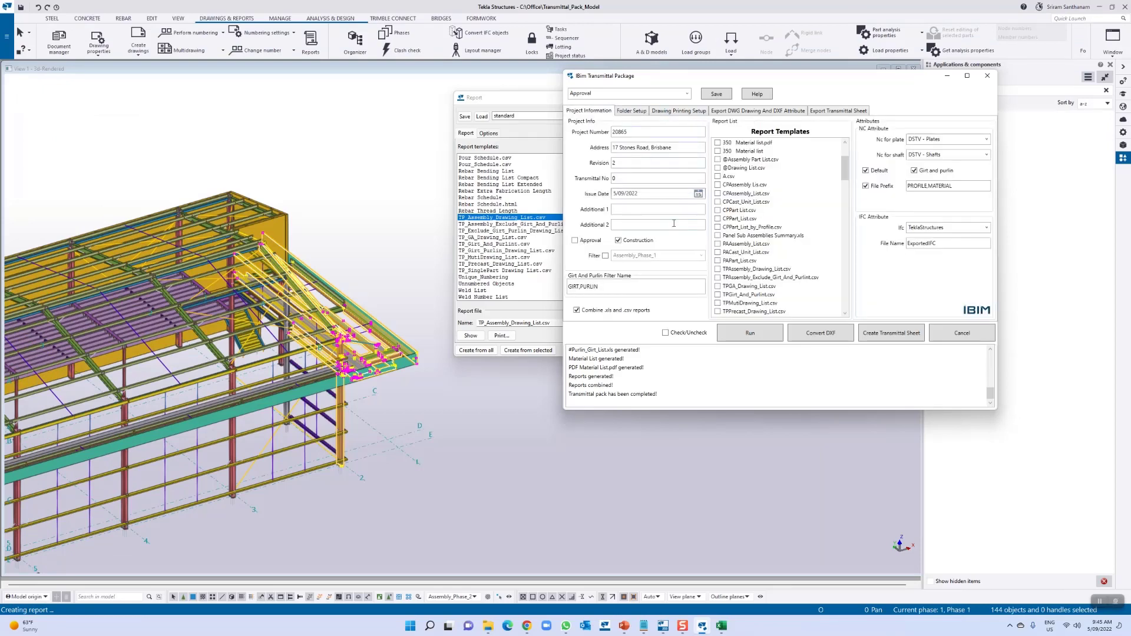
left_click(756, 334)
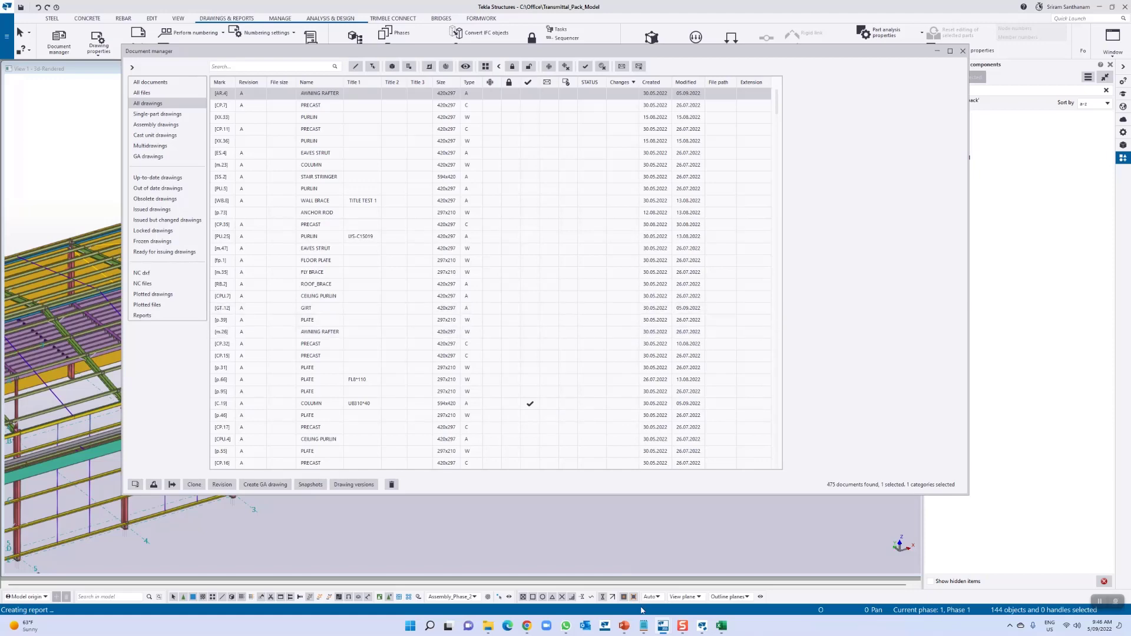
Bring the transmittal package window back up and review its DWG and DXF export attributes and drawing printing setup
left_click(704, 626)
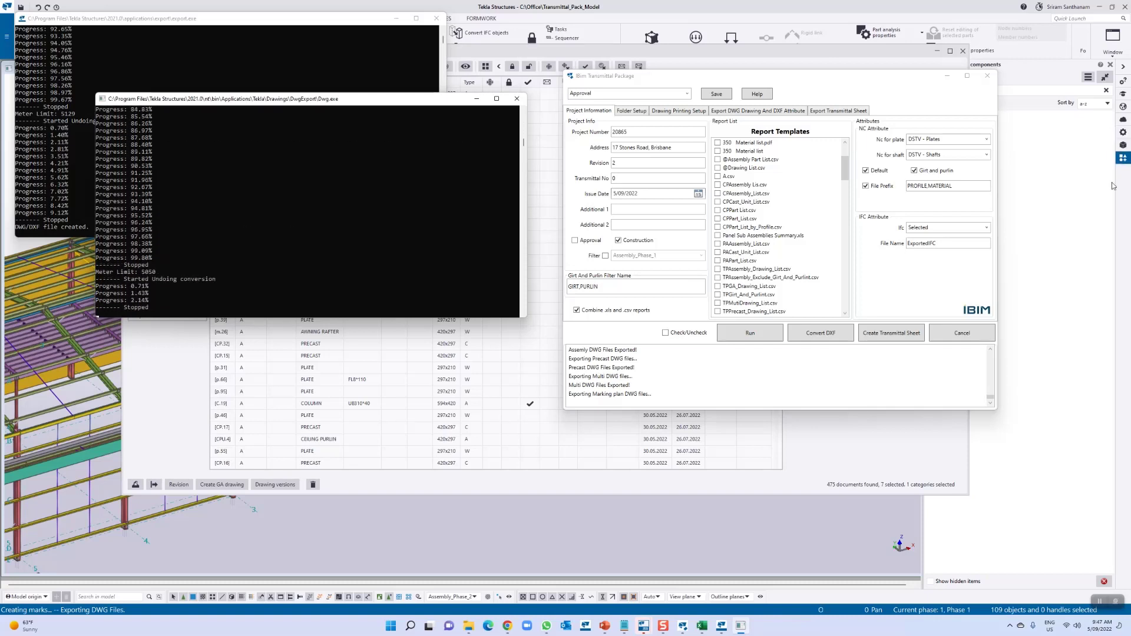
left_click(783, 113)
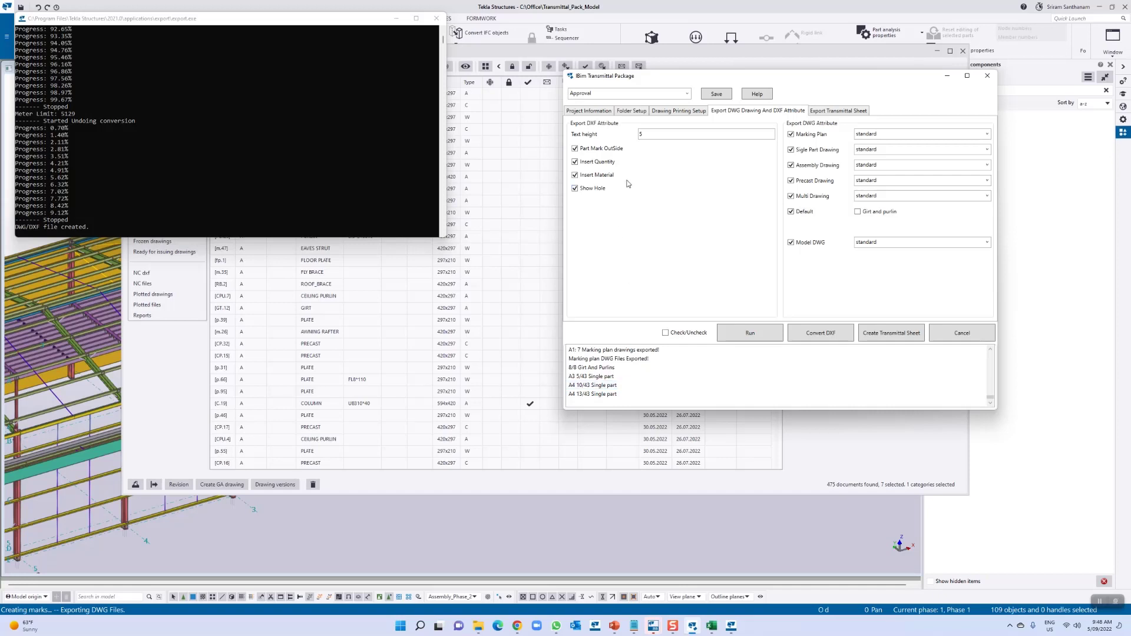
left_click(679, 112)
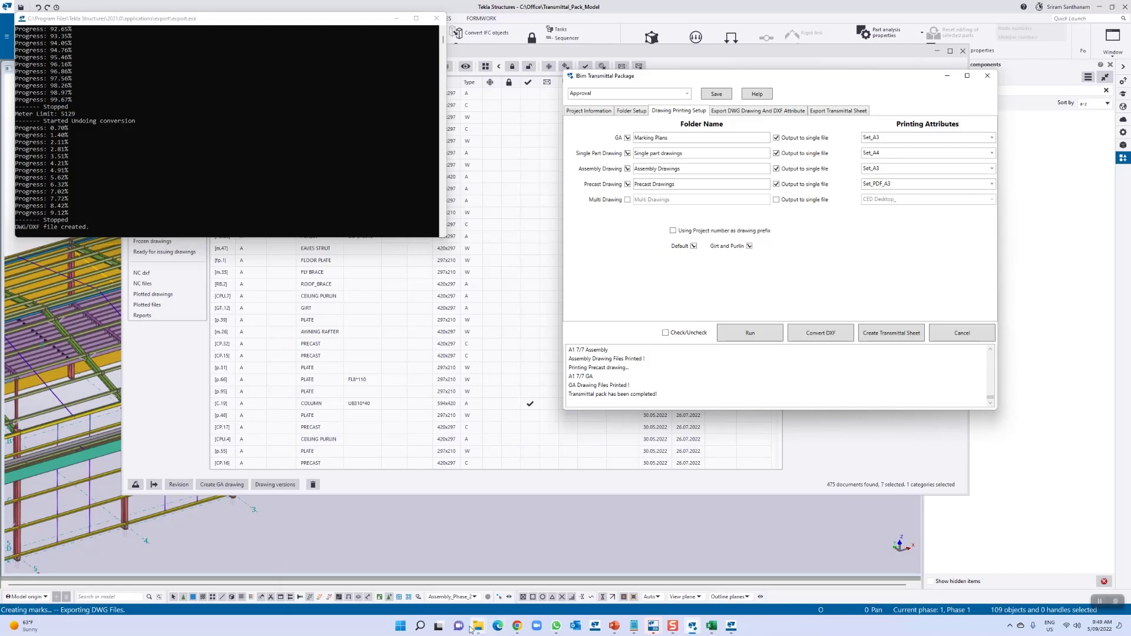
Switch to File Explorer and open the Report_Combined workbook from the Reports folder of Issue For Construction Rev2 05092022
mouse_move(478, 625)
left_click(624, 584)
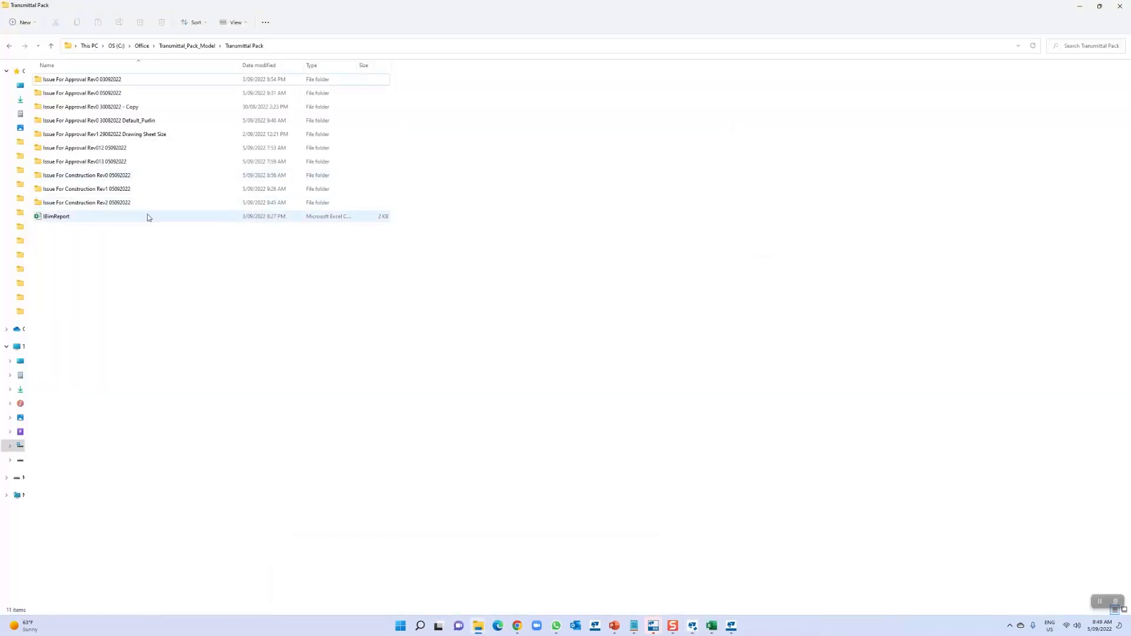
double_click(108, 205)
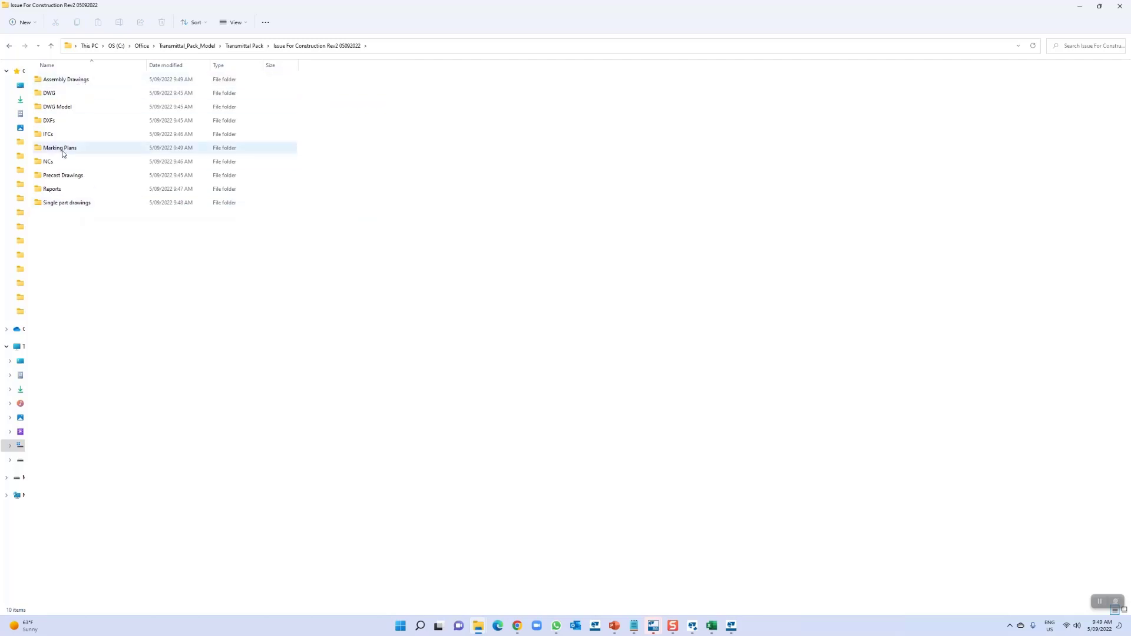
double_click(53, 189)
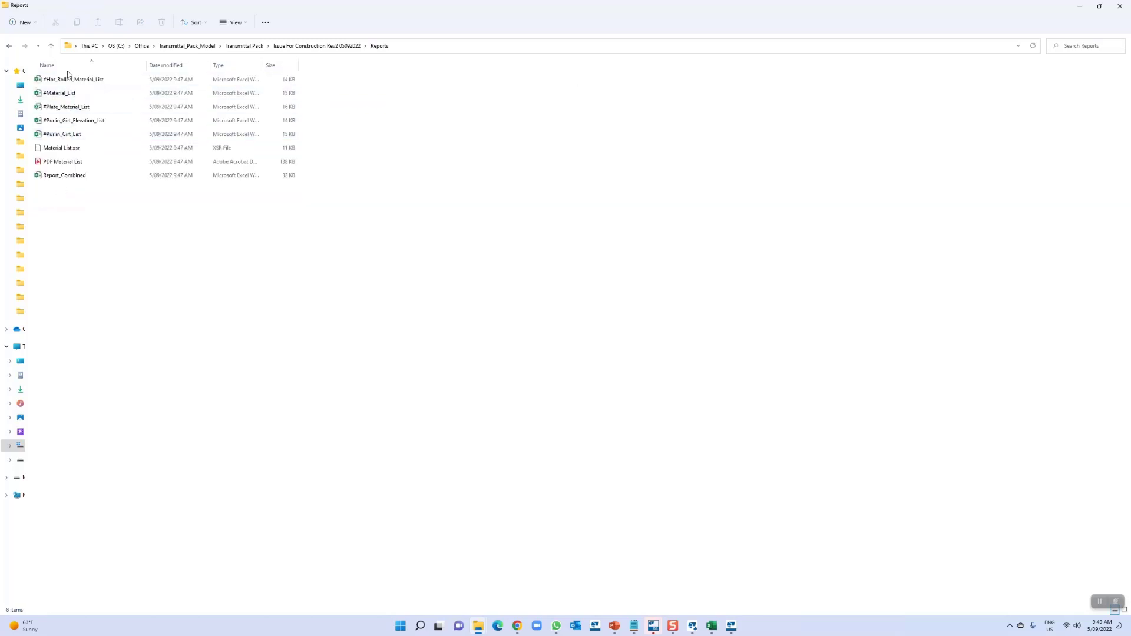
double_click(80, 179)
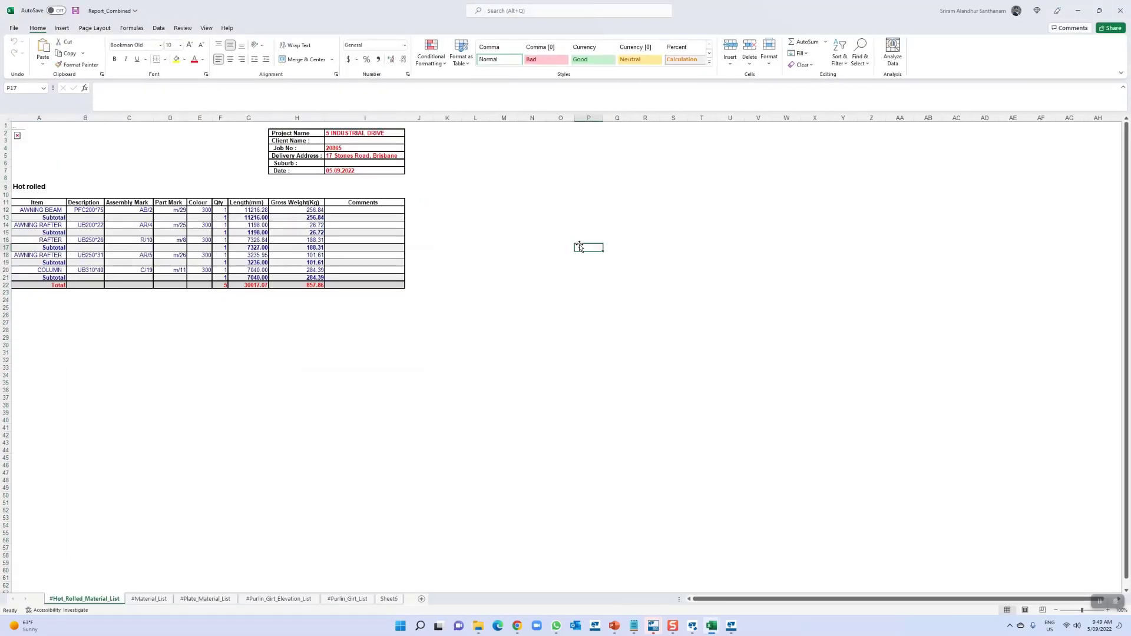
Review the material, plate material and purlin girt elevation sheets in Report_Combined, and close it together with TPL_Document Sheet
left_click(149, 599)
left_click(205, 600)
left_click(271, 601)
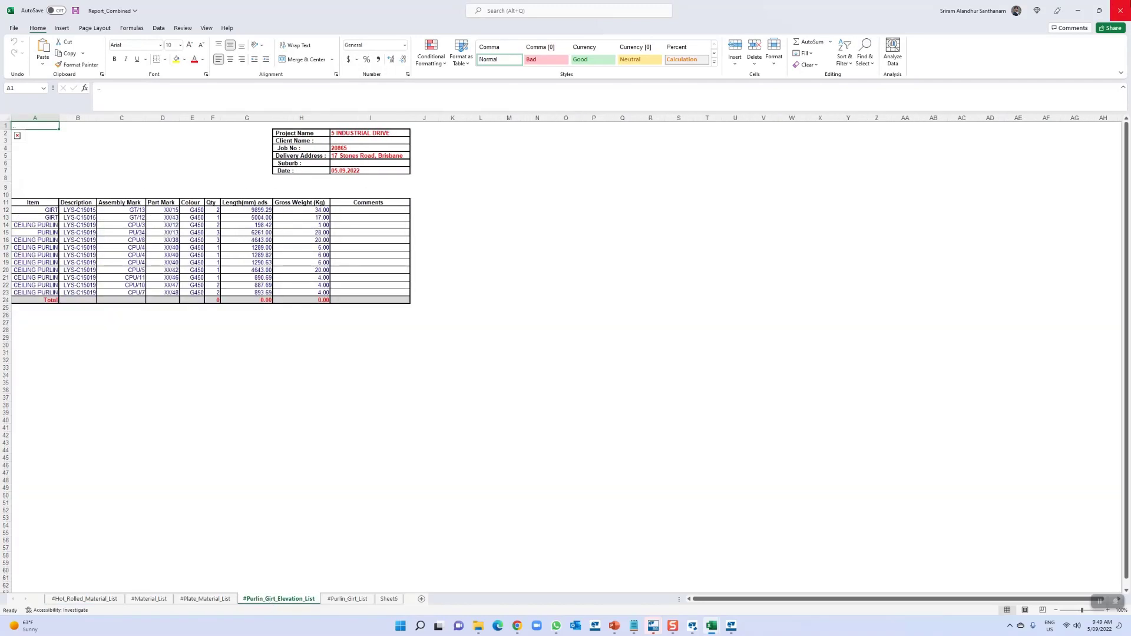
left_click(1121, 11)
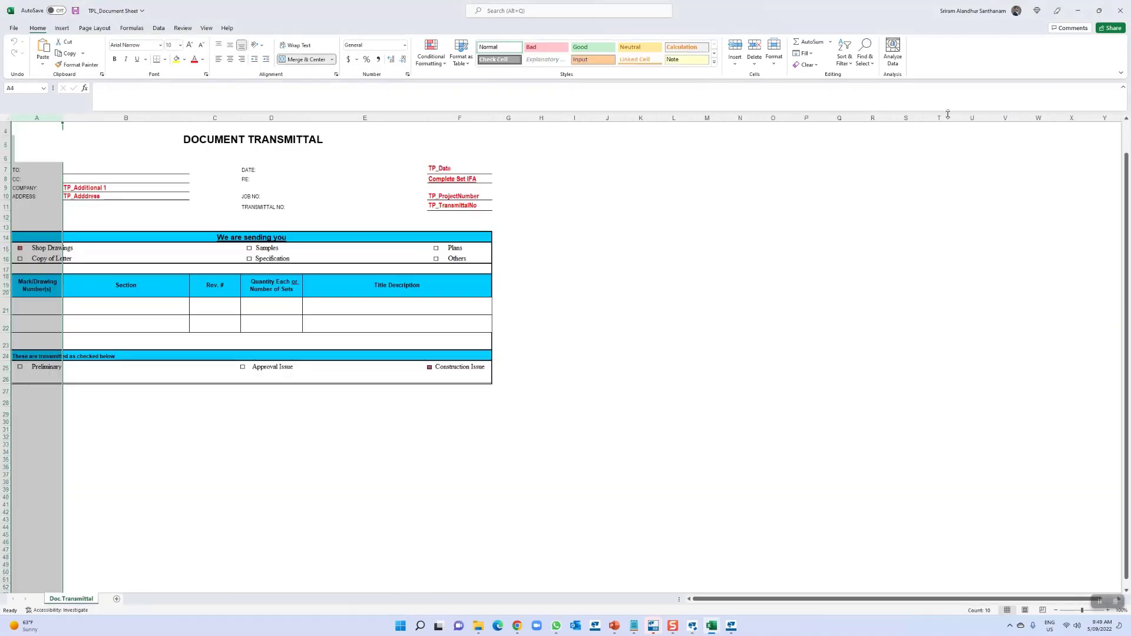
left_click(1121, 11)
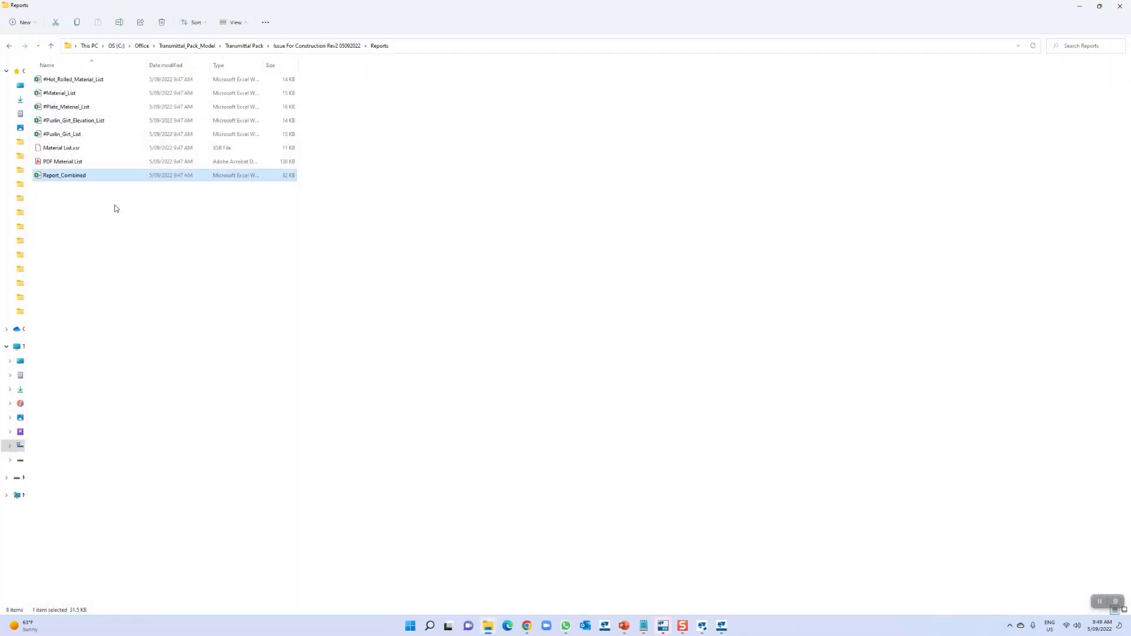
Inspect the plate NC files in the NCs folder of the Rev2 construction issue and return to the issue folder
left_click(313, 46)
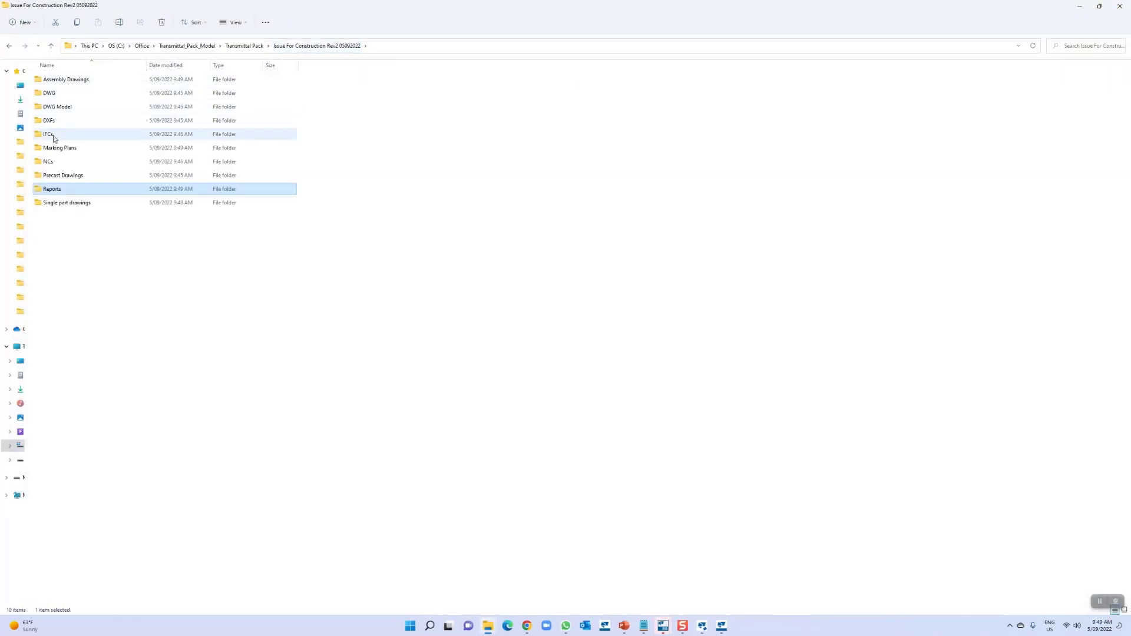
double_click(51, 163)
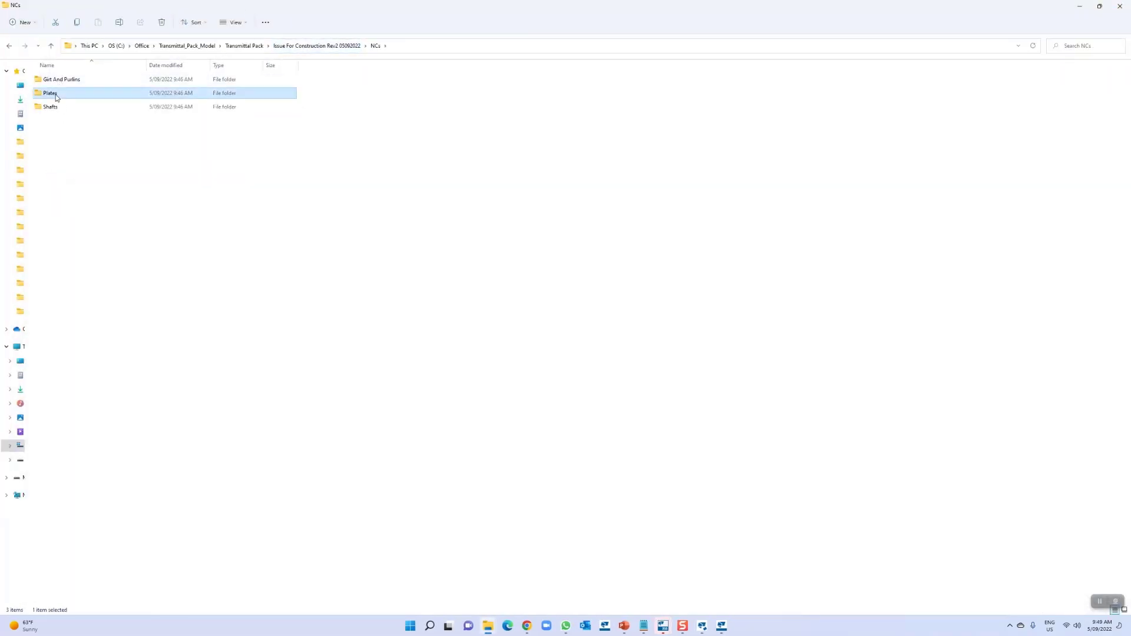
double_click(54, 94)
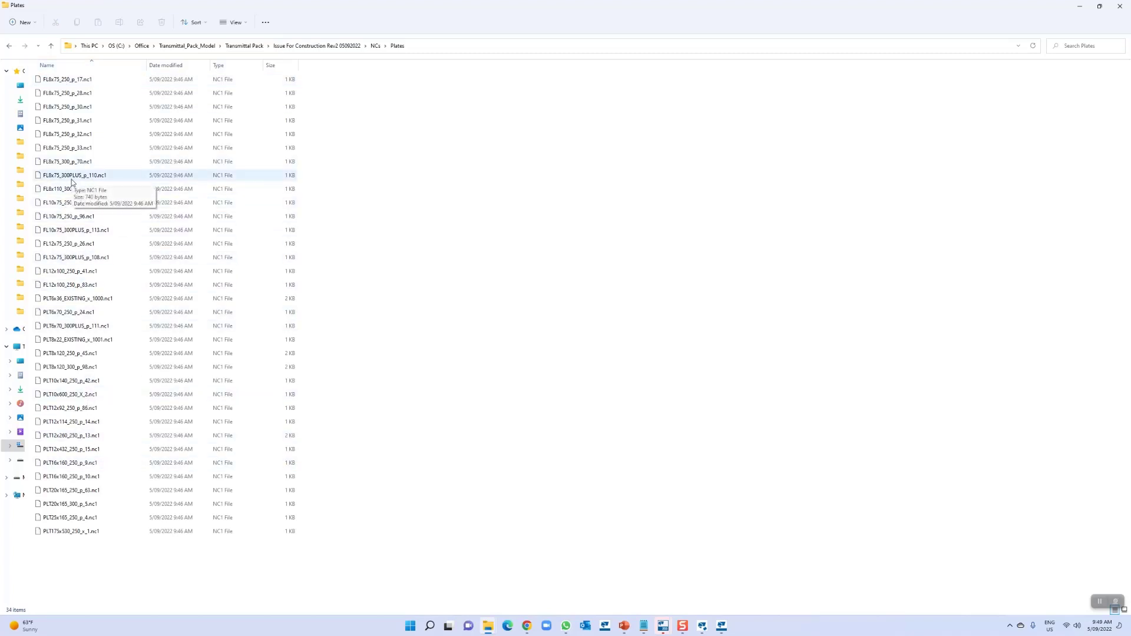
left_click(303, 51)
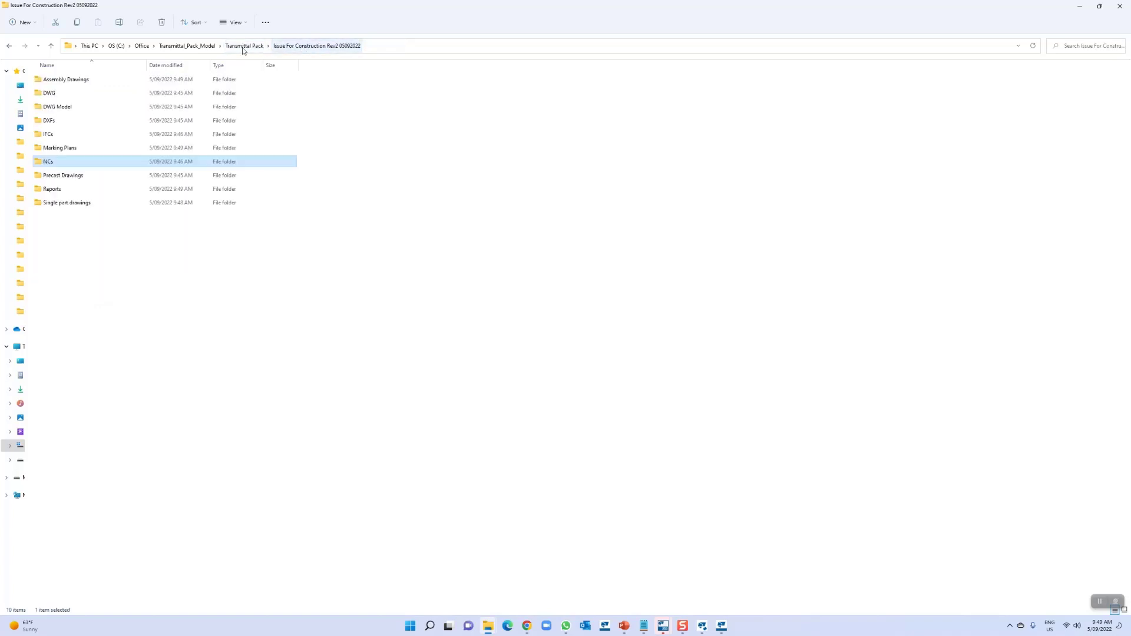
Inspect the combined plate PDF within the Single part drawings folder and return to the Rev2 issue folder
double_click(61, 204)
double_click(63, 94)
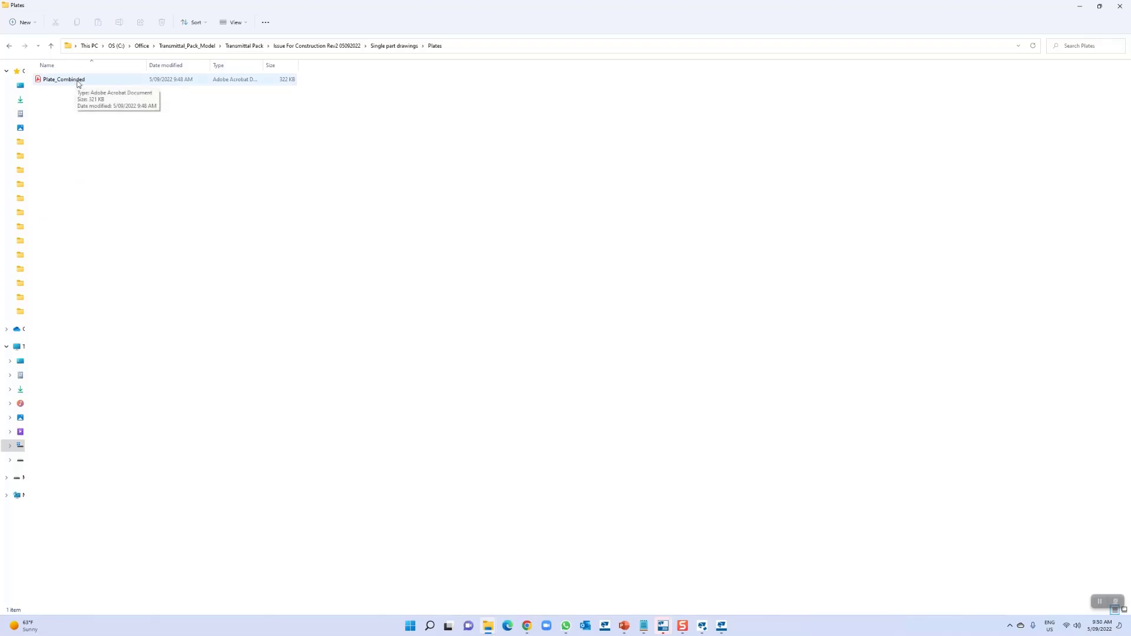
left_click(382, 46)
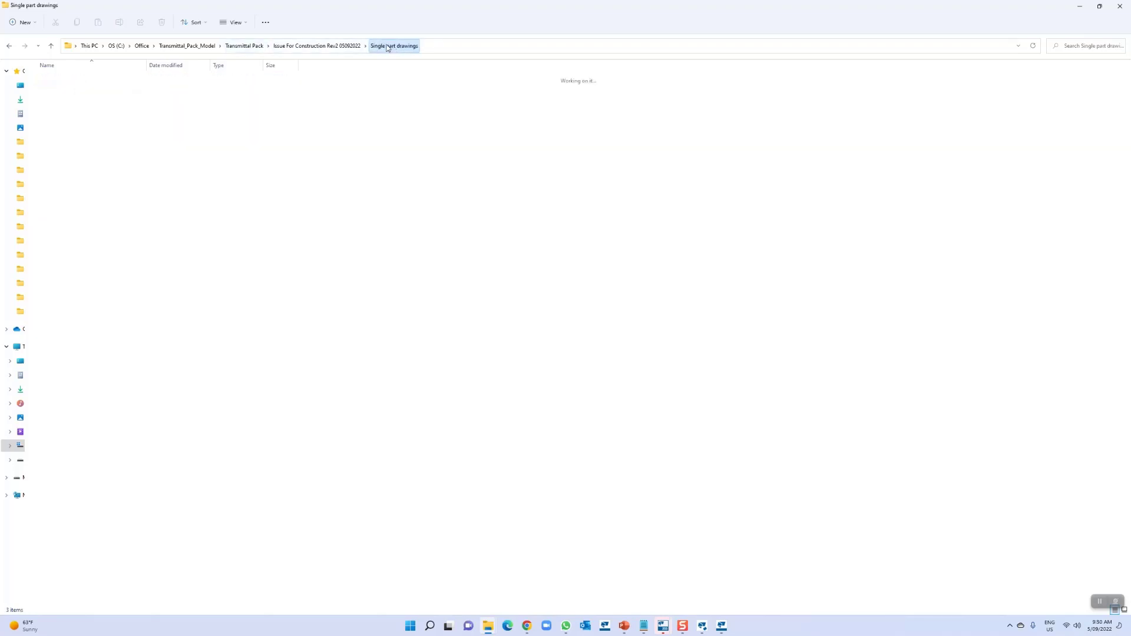
left_click(332, 46)
Inspect the combined PDFs in the Assembly Drawings folder and its Girt And Purlins subfolder, and return to the Rev2 issue folder
double_click(83, 80)
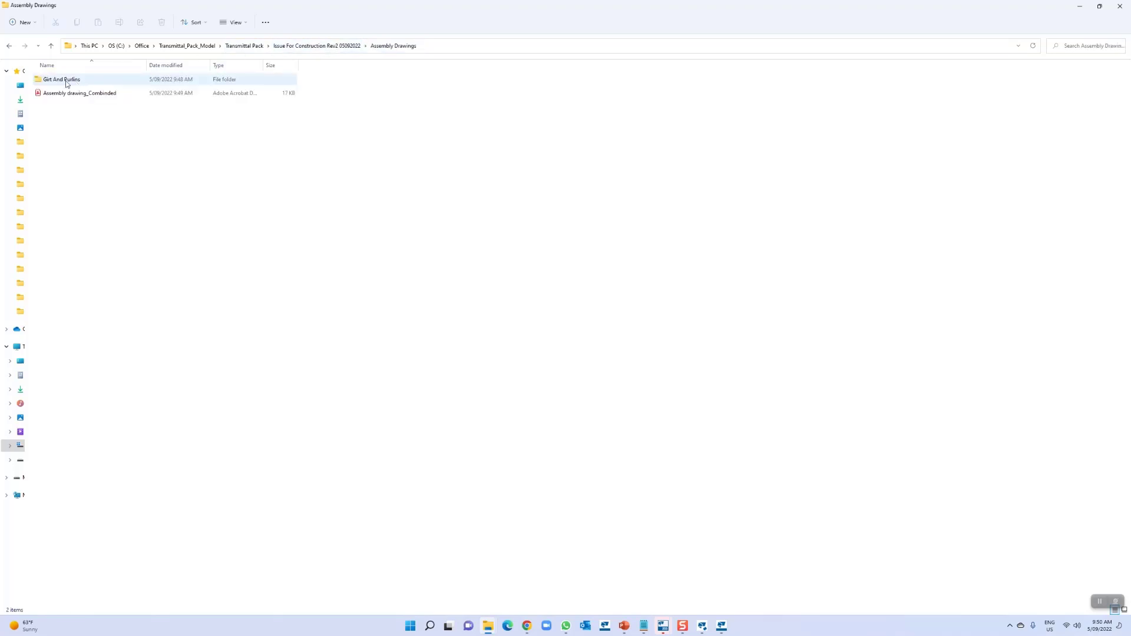
double_click(62, 79)
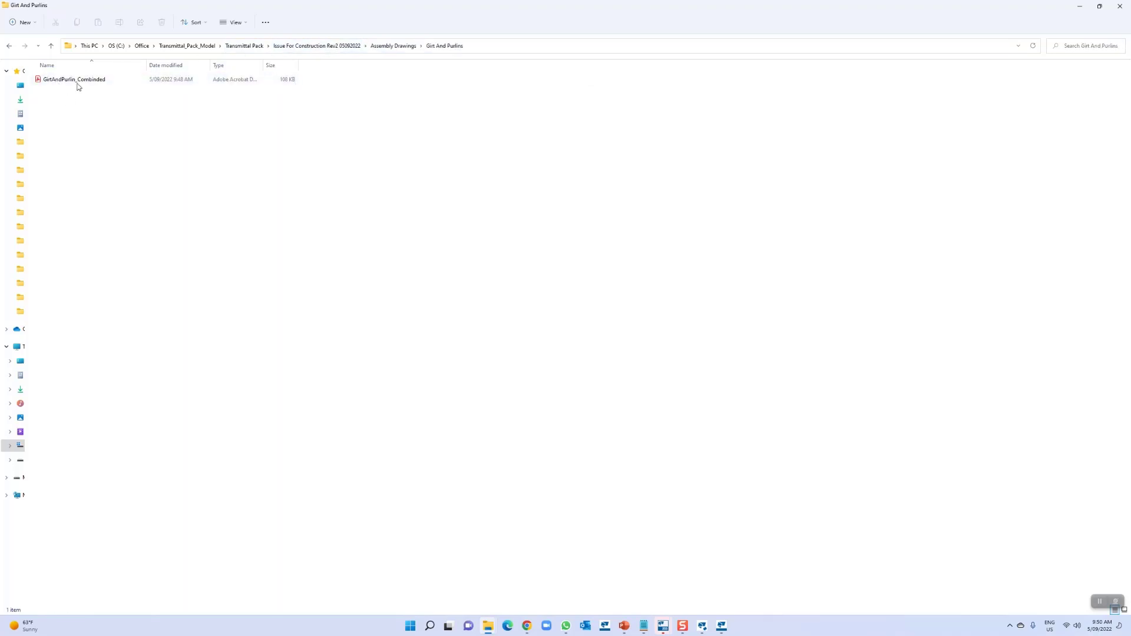
left_click(401, 46)
left_click(335, 46)
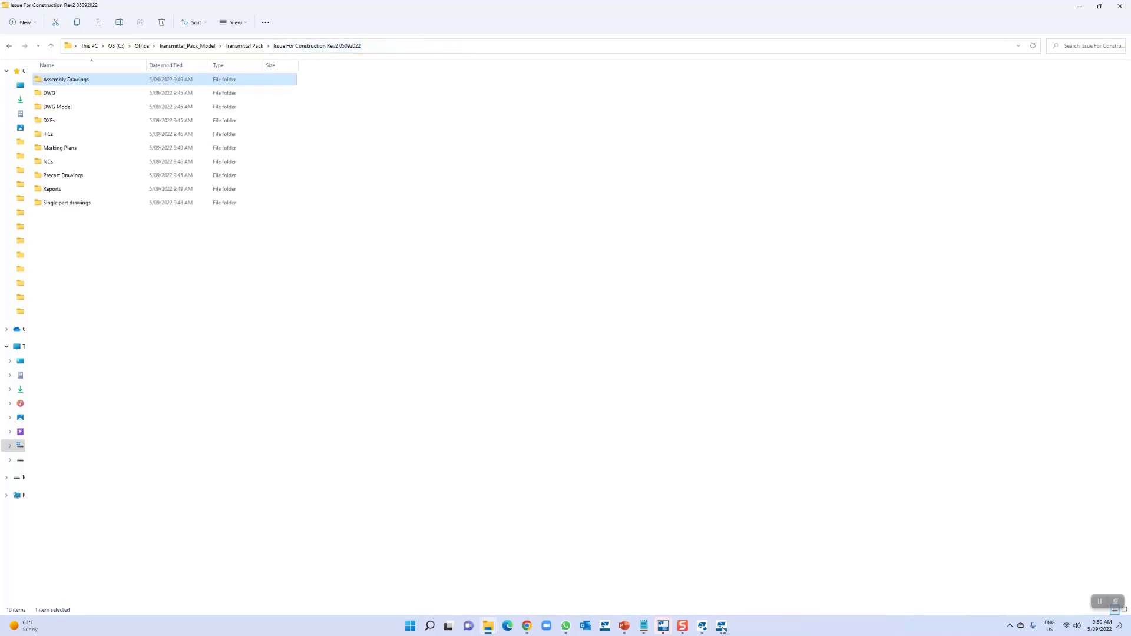
mouse_move(722, 631)
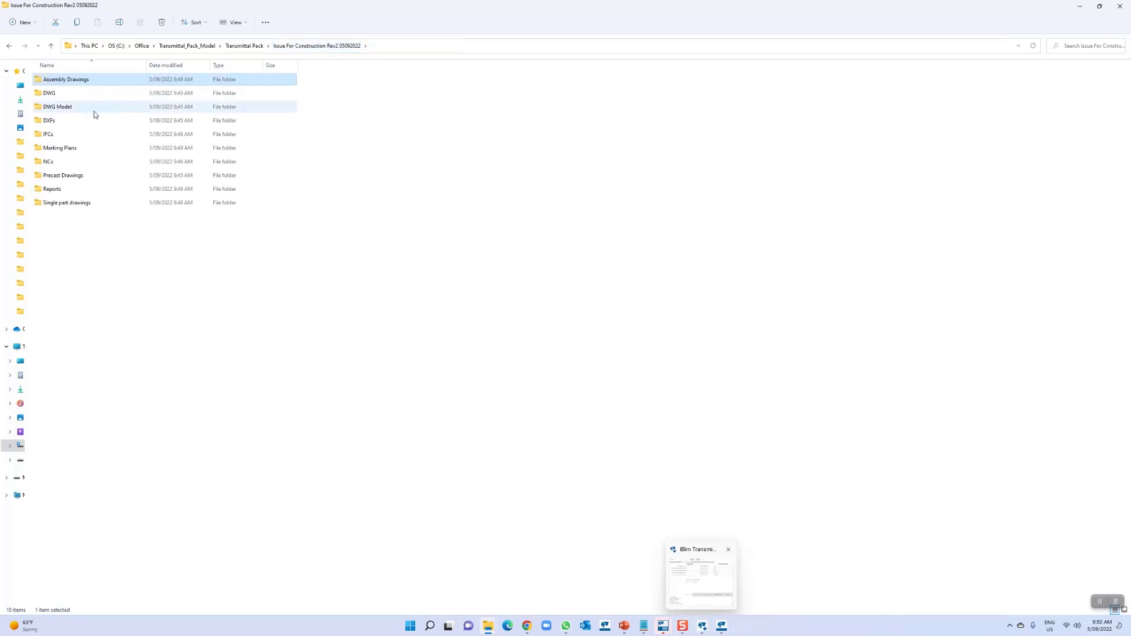
Inspect the assembly drawing files inside the DWG folder of the Rev2 construction issue and return to the issue folder
double_click(49, 92)
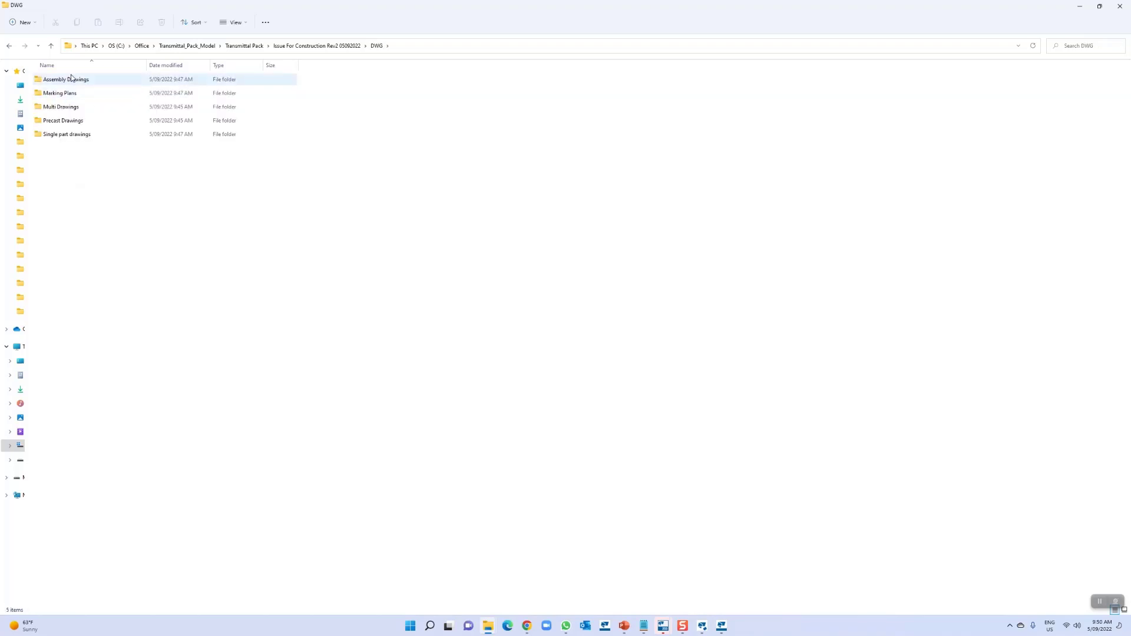
double_click(72, 79)
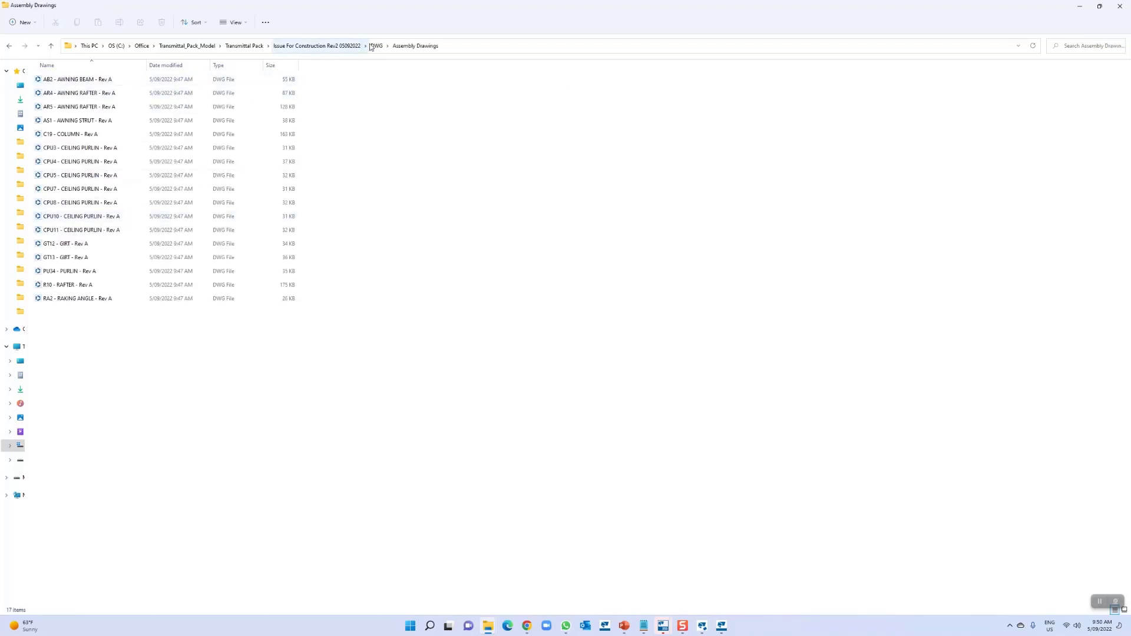
left_click(376, 45)
left_click(292, 49)
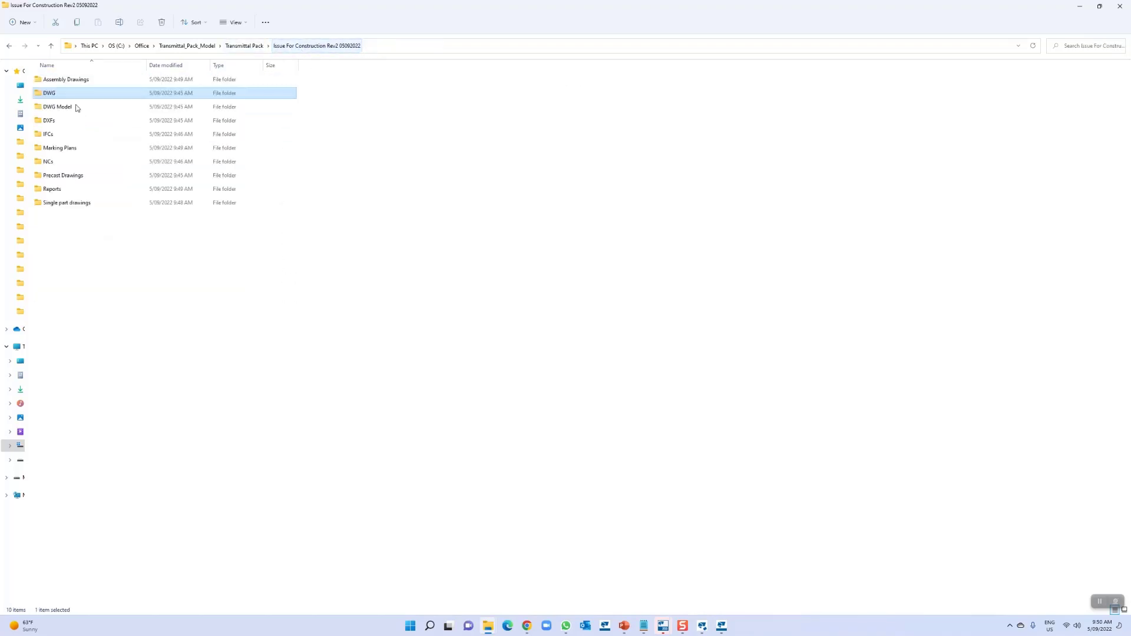
Check the contents of the IFCs and DWG Model folders in the Rev2 construction issue
double_click(60, 137)
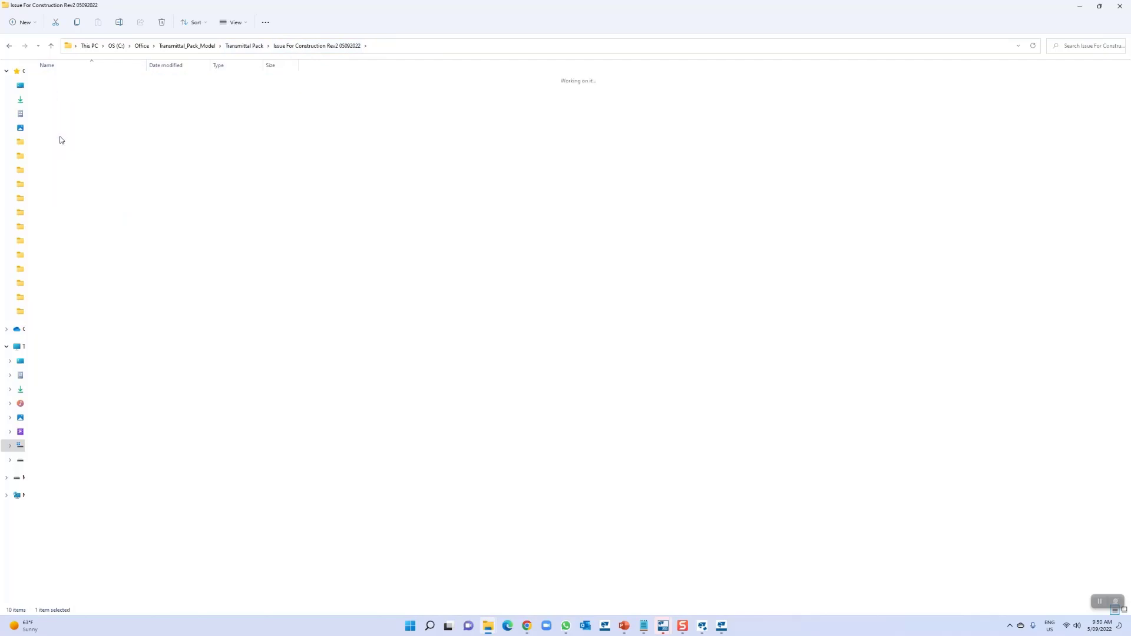
left_click(327, 46)
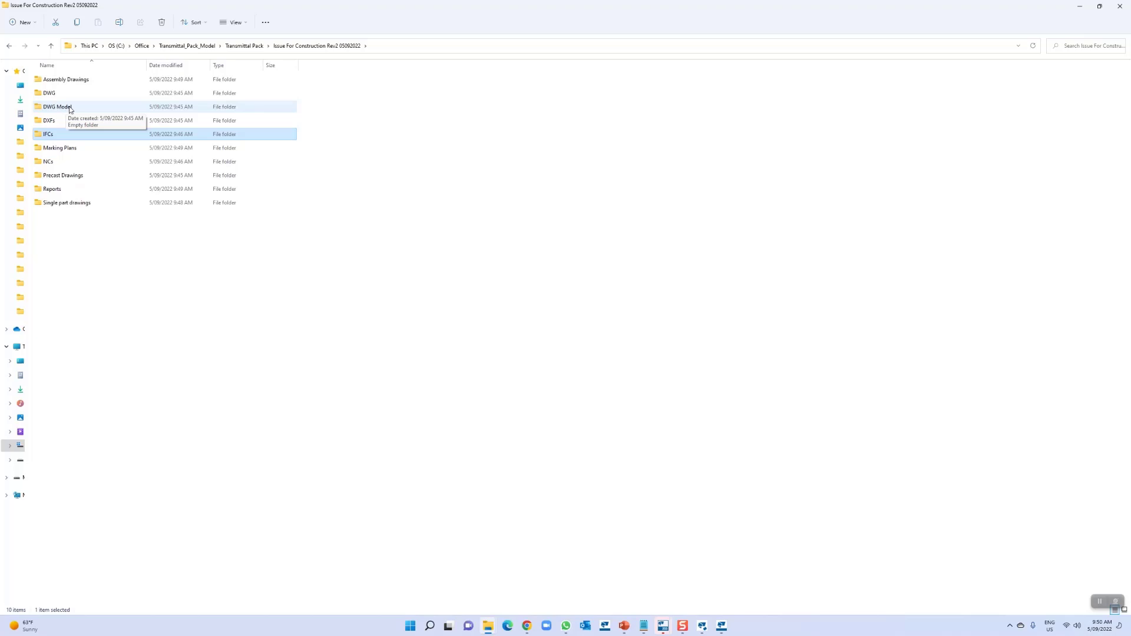
double_click(58, 106)
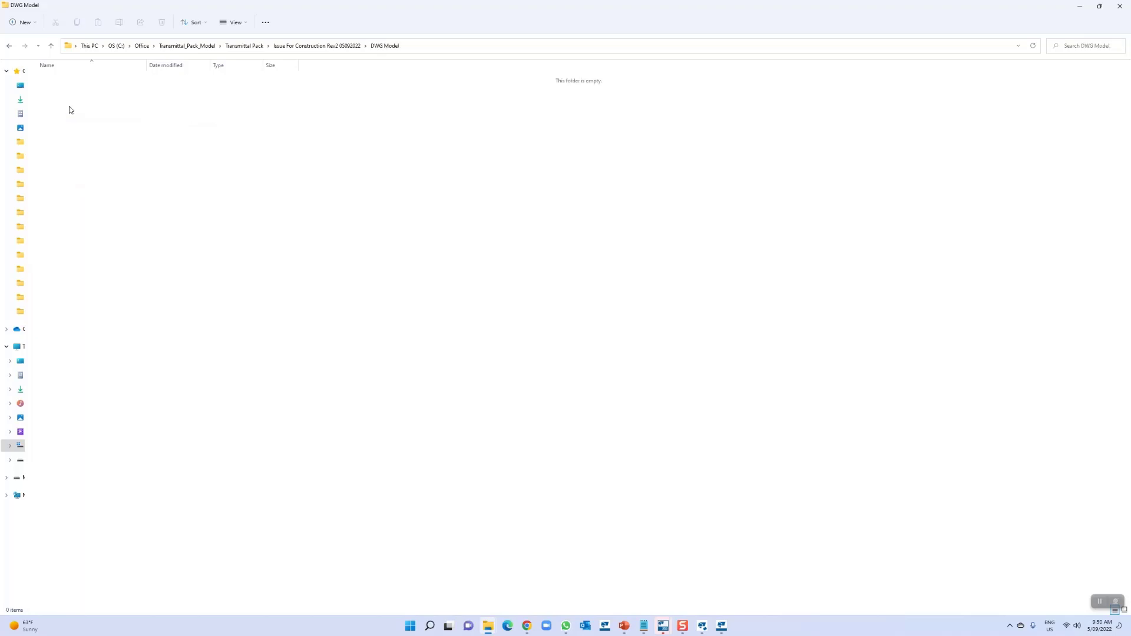
Go up to the Transmittal_Pack_Model folder and select the exported Model DWG file
left_click(244, 47)
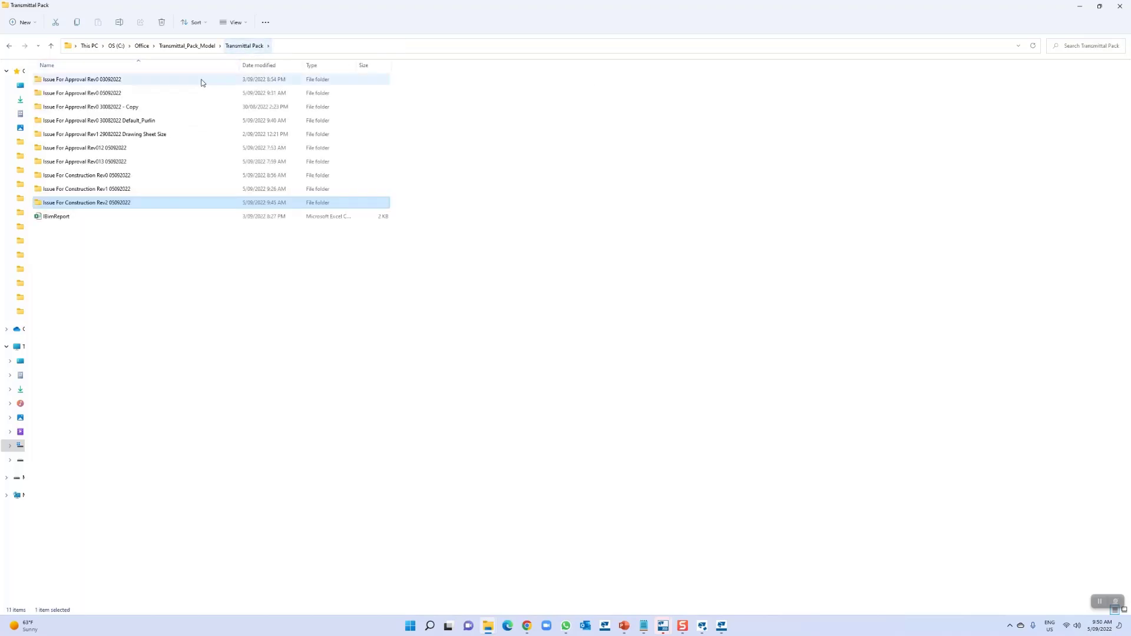
left_click(201, 47)
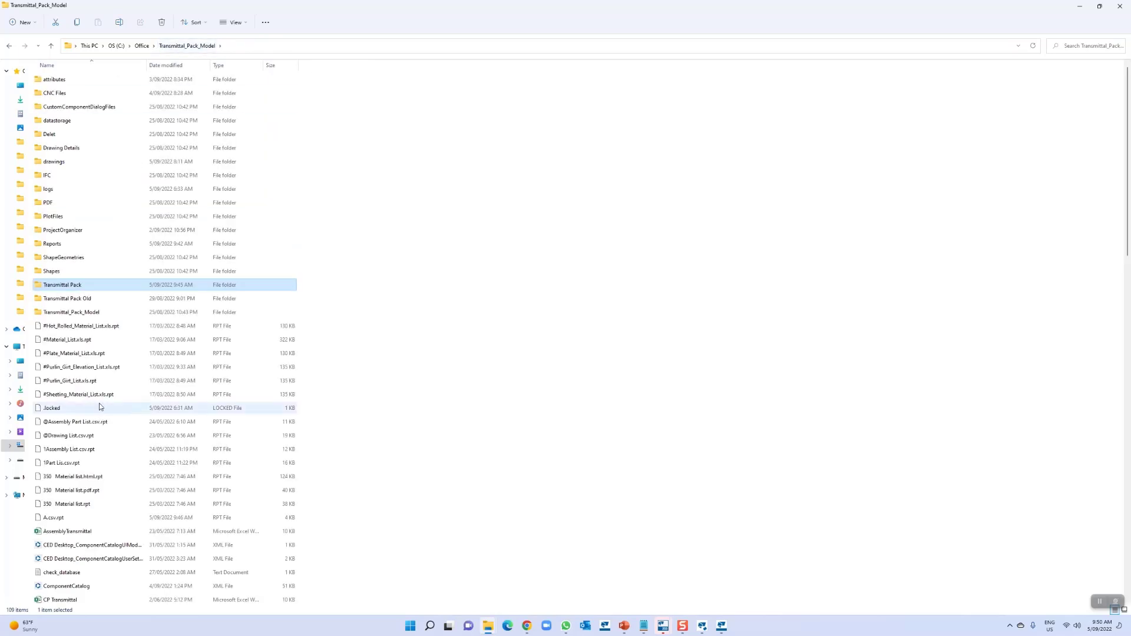
scroll(100, 416, "down", 15)
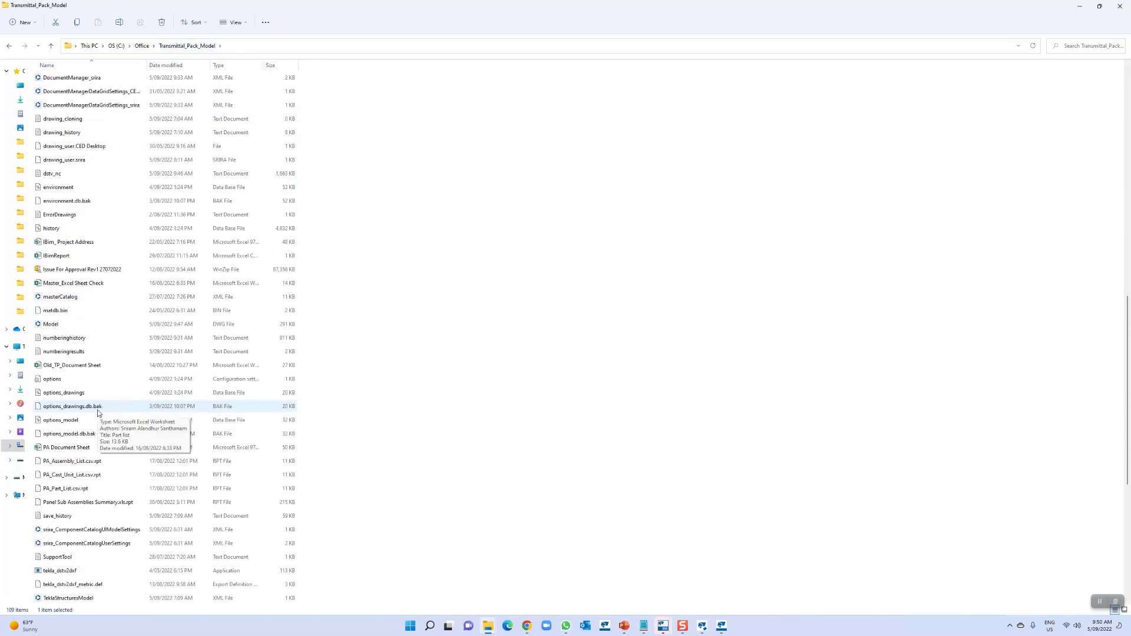
scroll(98, 412, "down", 4)
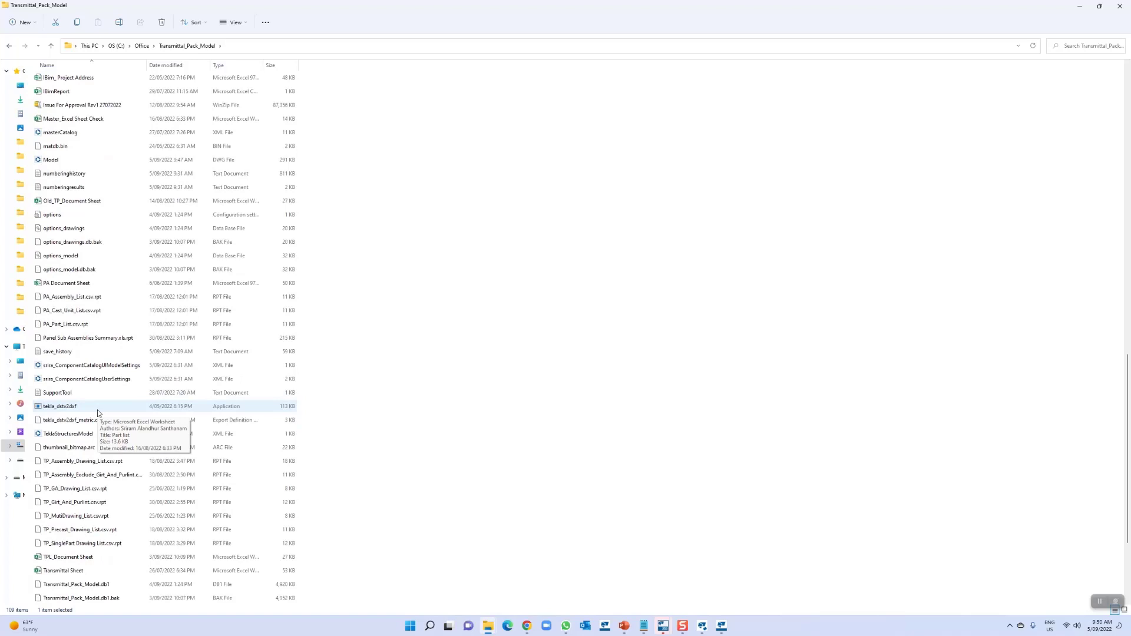
left_click(60, 162)
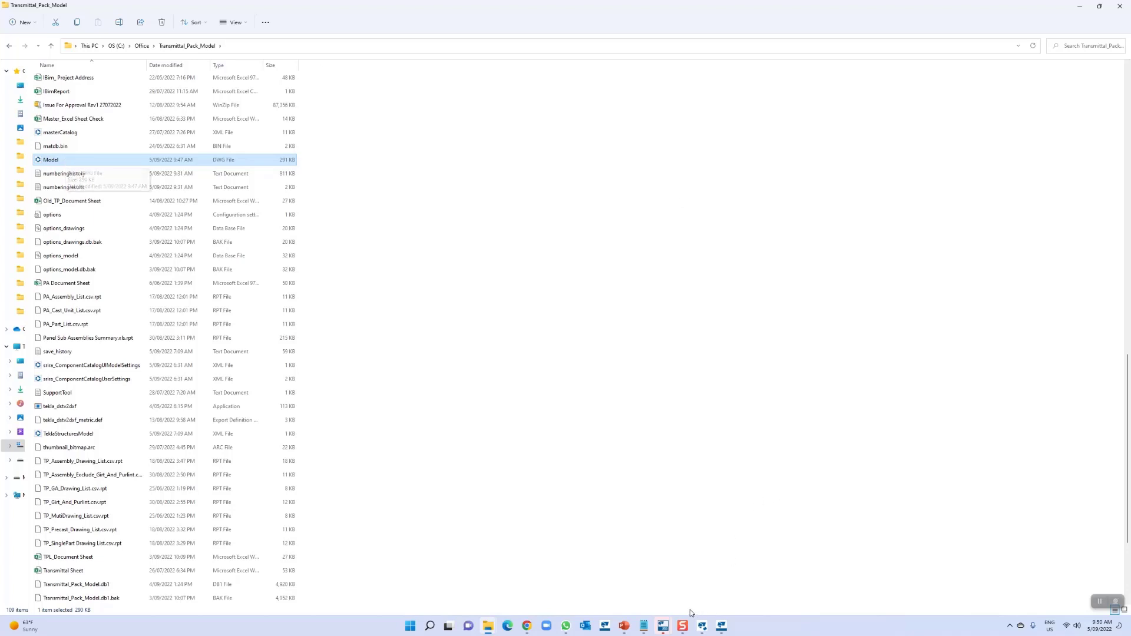
In IBim Transmittal Package, disable output to single file for the GA, single part, assembly and precast drawings
left_click(701, 630)
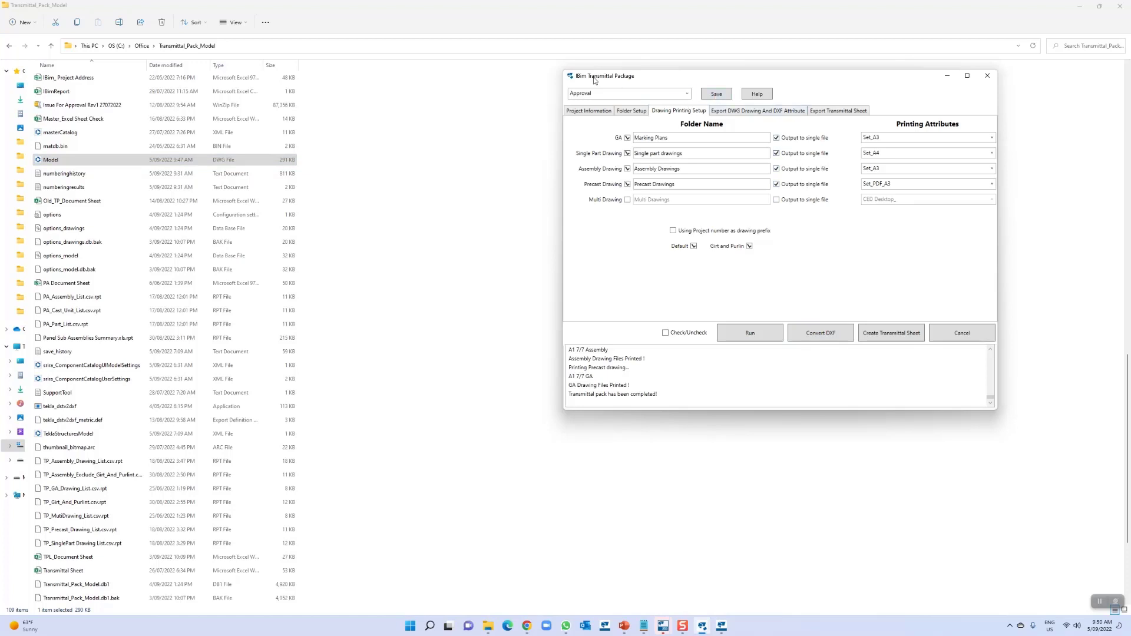
left_click(776, 138)
left_click(776, 153)
left_click(776, 169)
left_click(776, 183)
Exclude the NC, DXF, DWG, Model DWG, IFC and Report outputs in the package's folder setup
left_click(631, 111)
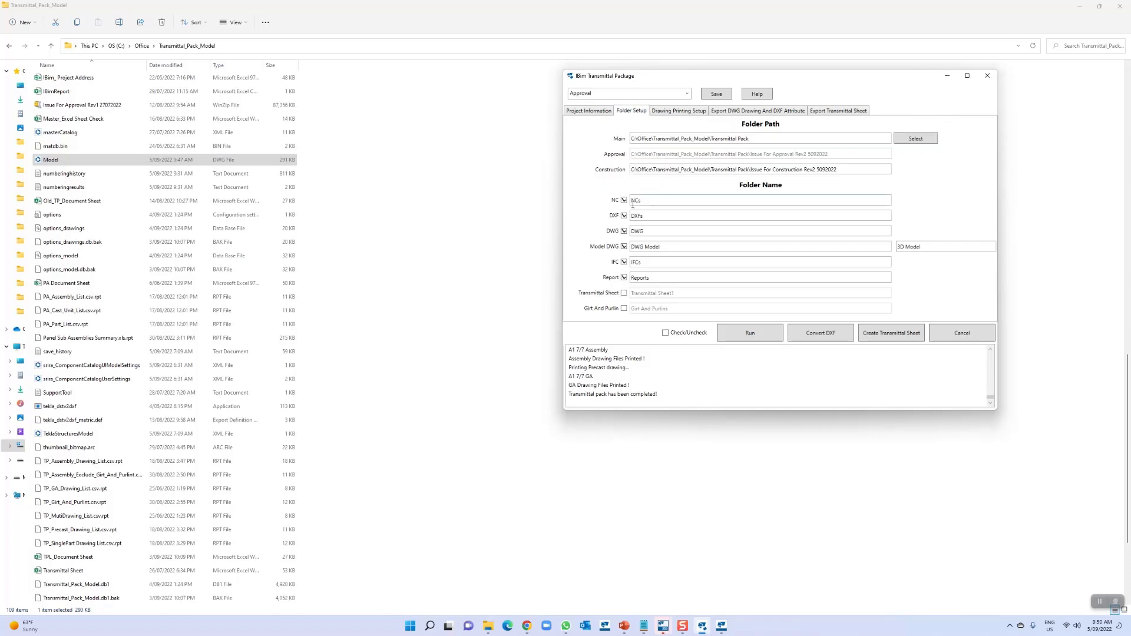
left_click(623, 200)
left_click(624, 231)
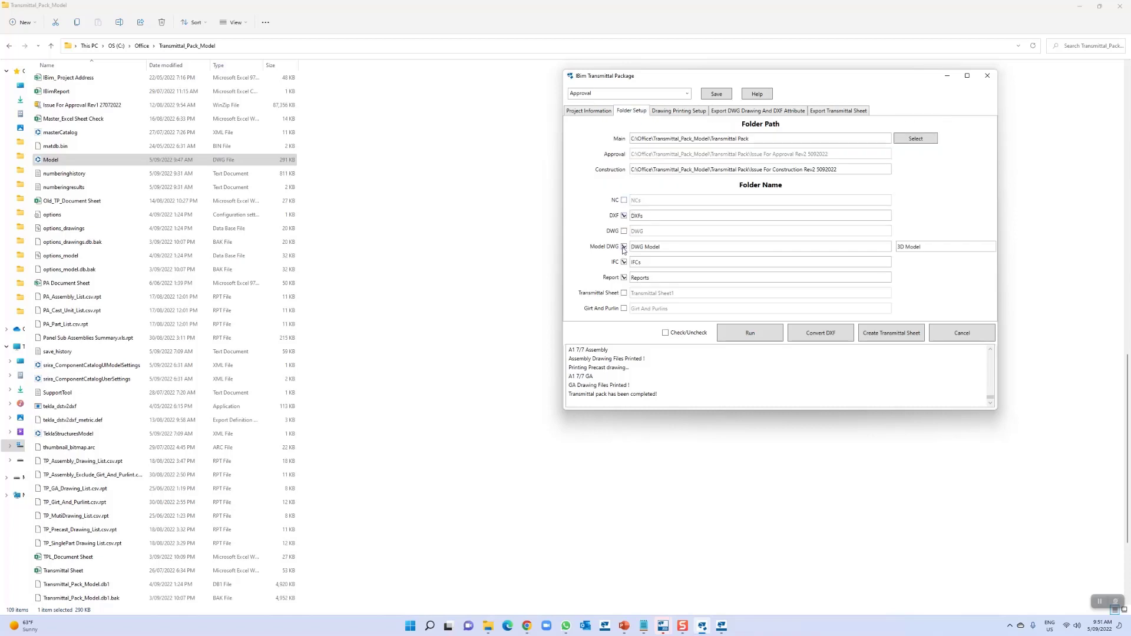
left_click(624, 246)
left_click(624, 262)
left_click(625, 278)
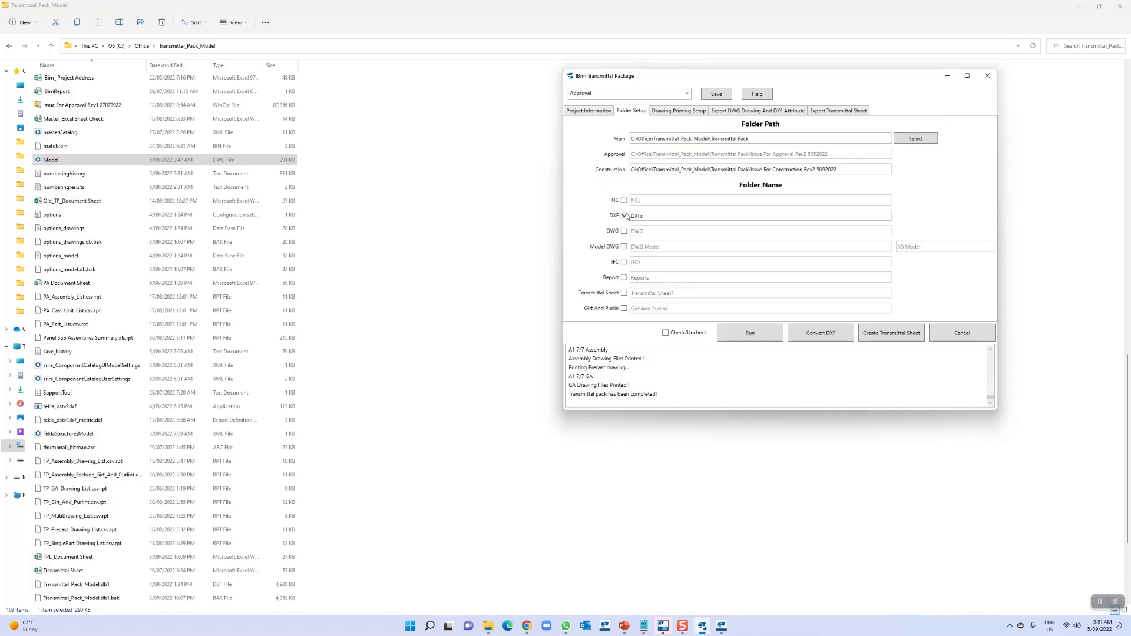
left_click(624, 215)
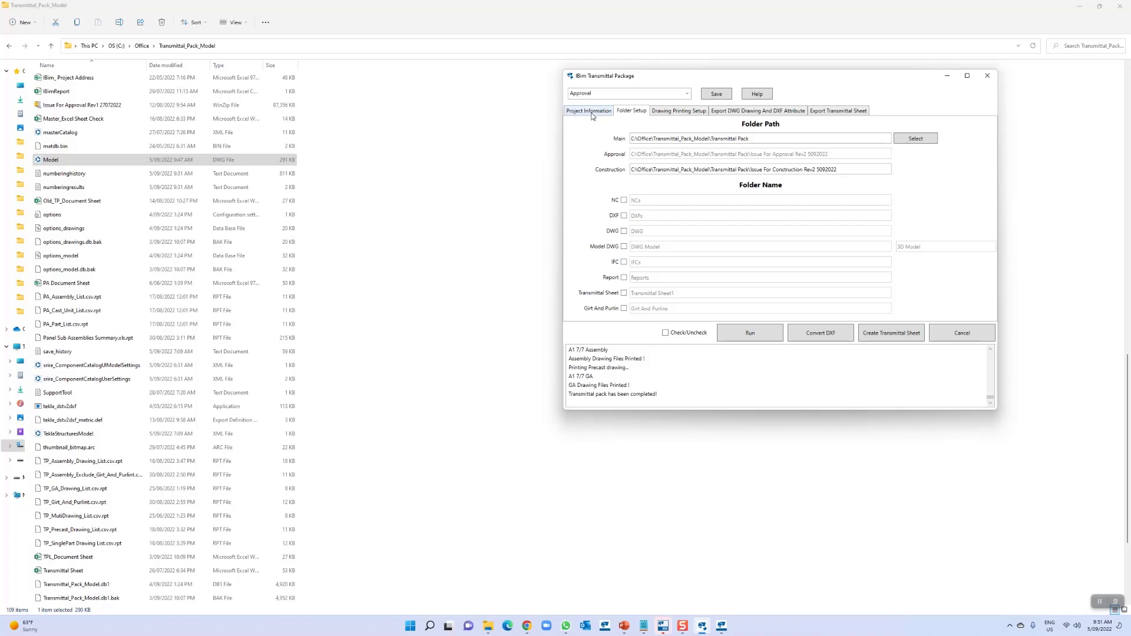
Disable the Marking Plan, Single Part, Assembly, Precast and Multi Drawing options and the Default option for DWG export
left_click(687, 113)
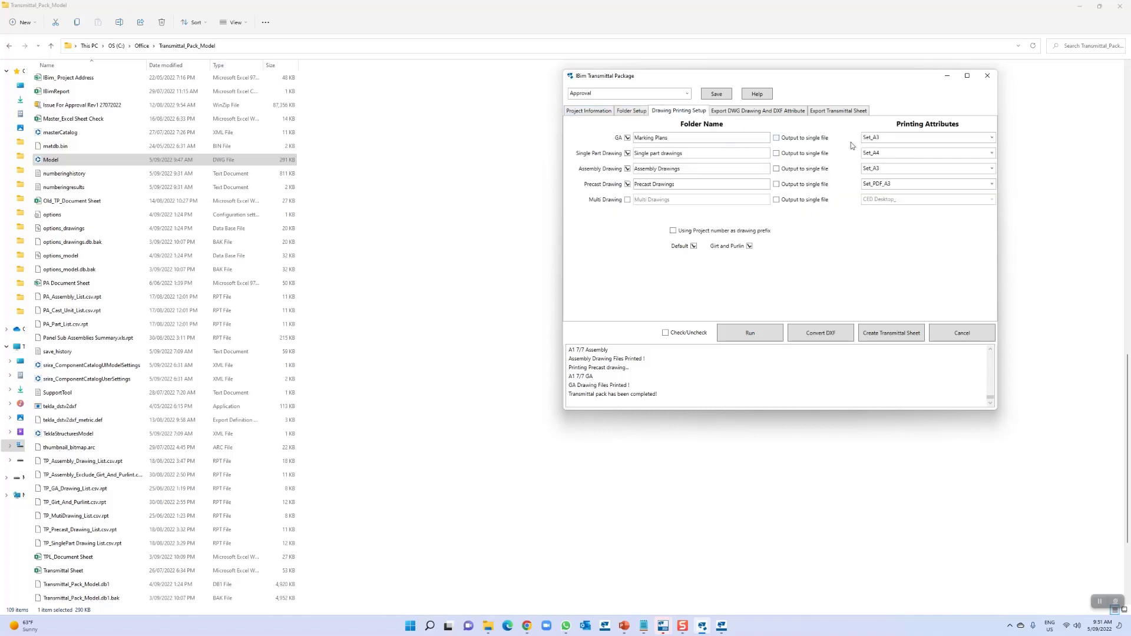
left_click(758, 112)
left_click(791, 135)
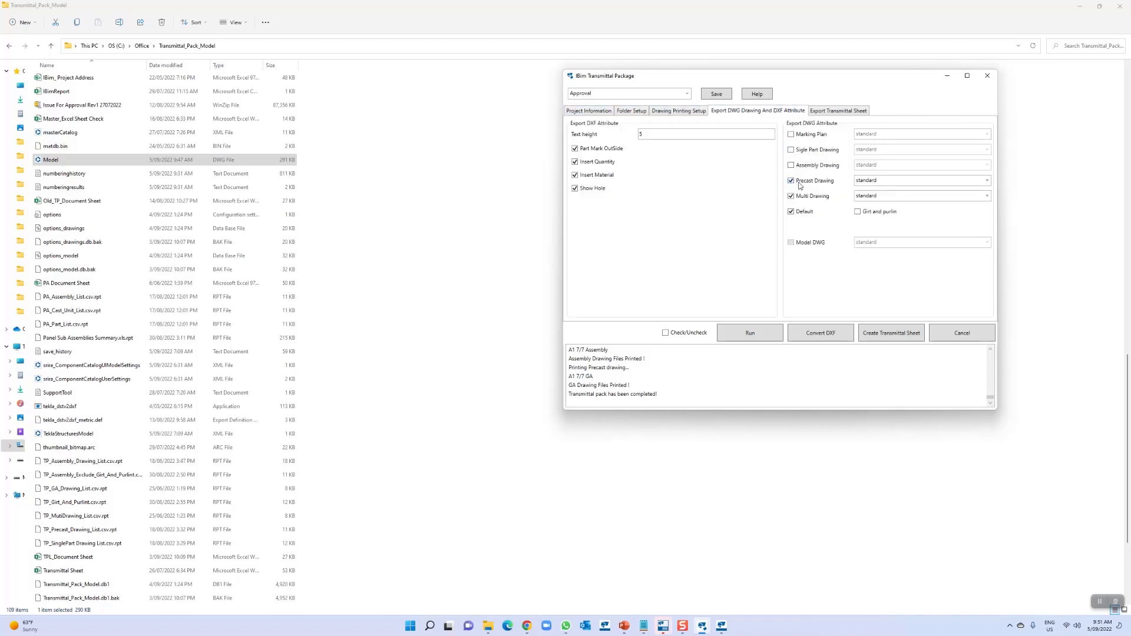
left_click(790, 181)
left_click(790, 195)
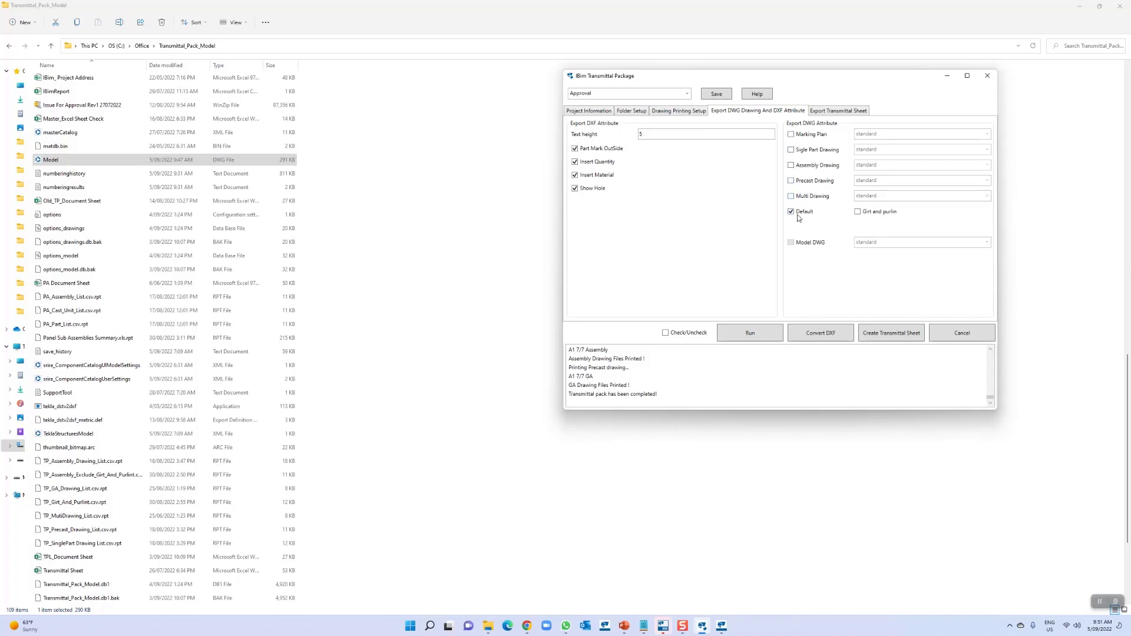
Run the transmittal package with the separate-file drawing printing setup and show its project information
left_click(676, 112)
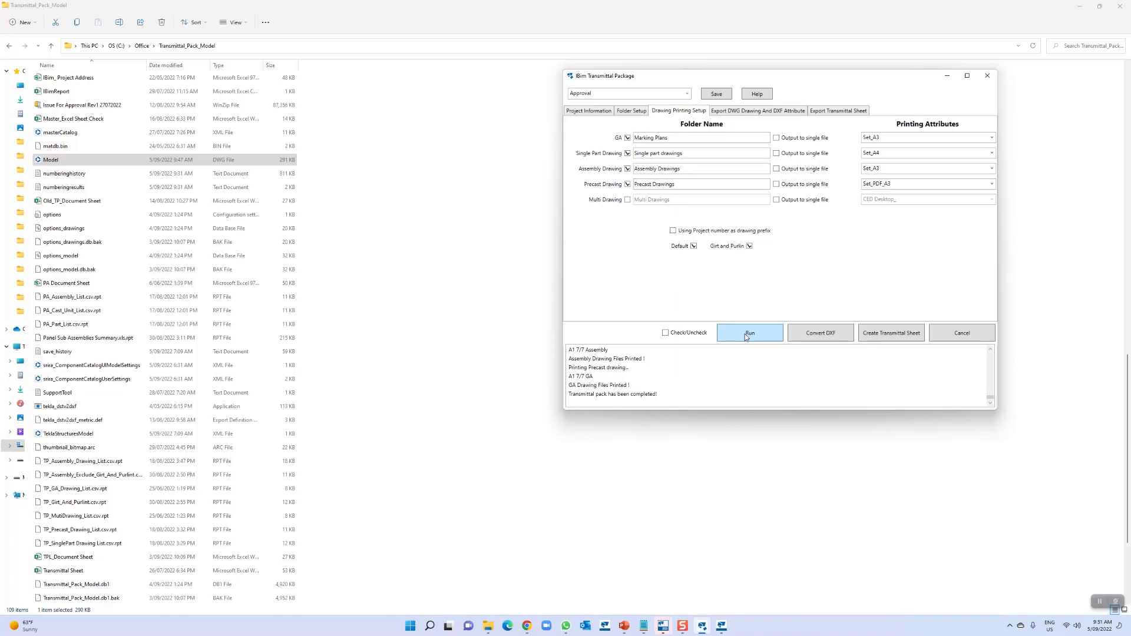
left_click(747, 335)
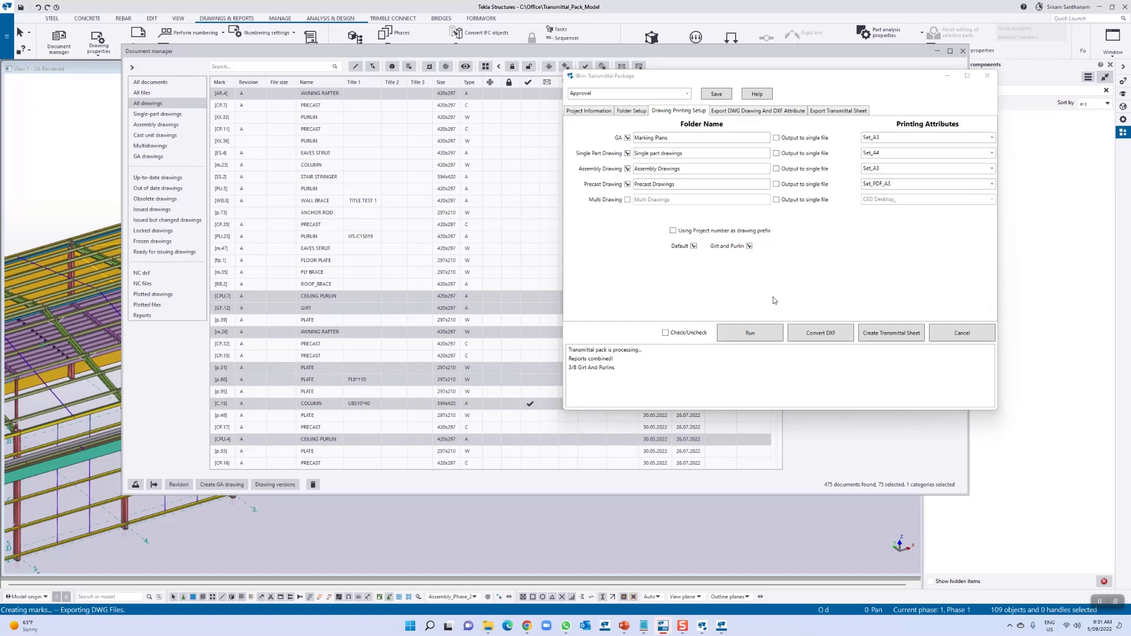
left_click(582, 111)
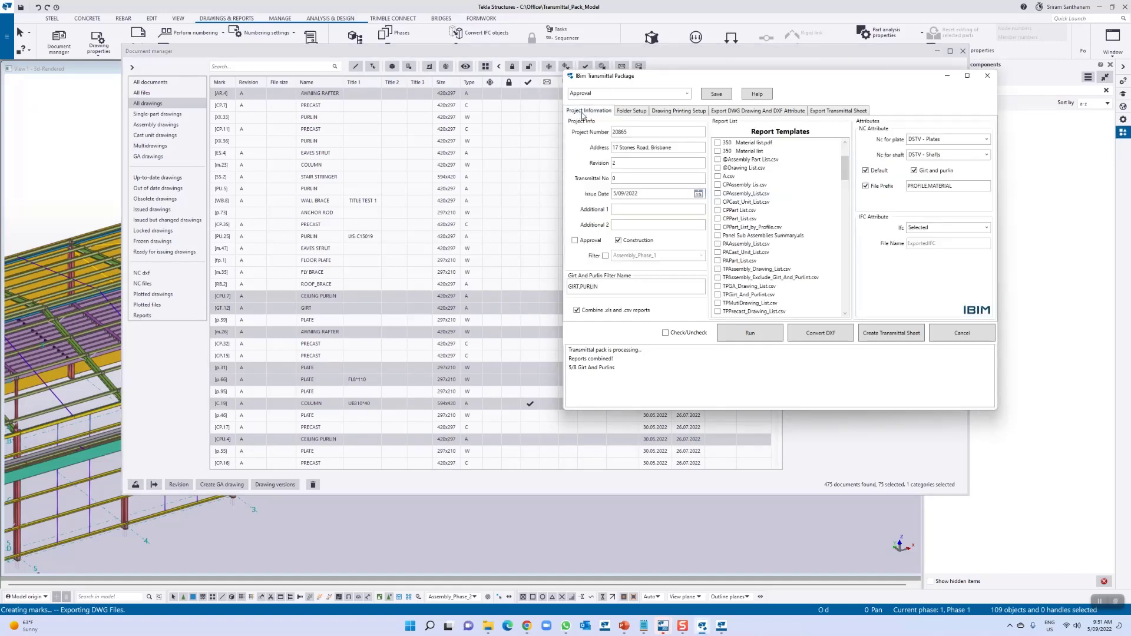
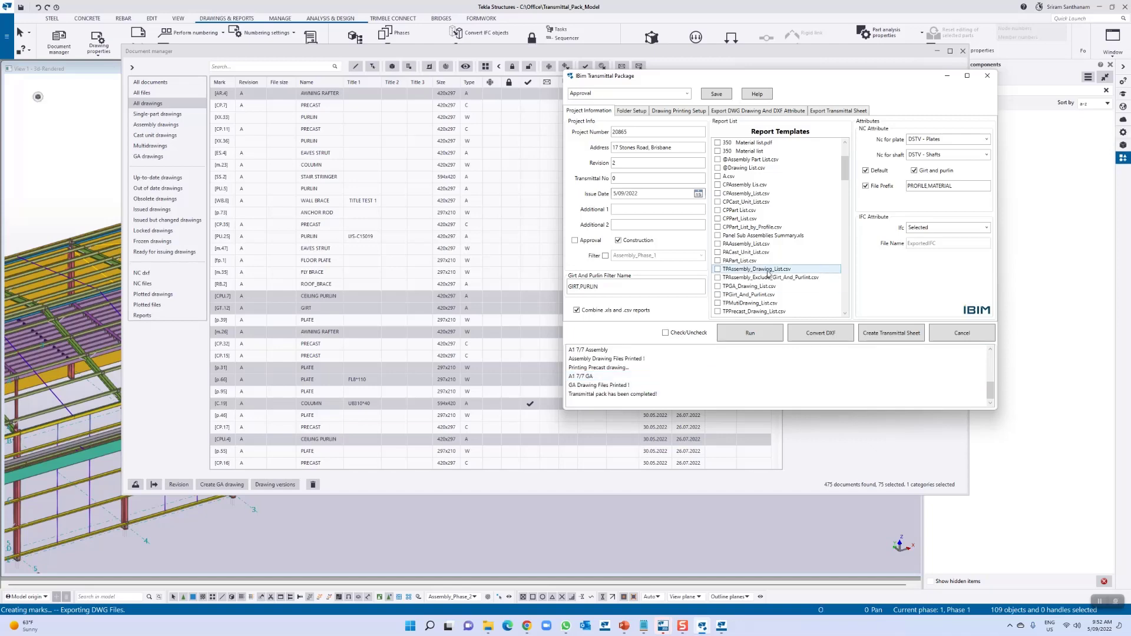
Inspect the individual PDFs in the Assembly Drawings folder of Issue For Construction Rev2 05092022 and return to the issue folder
mouse_move(489, 626)
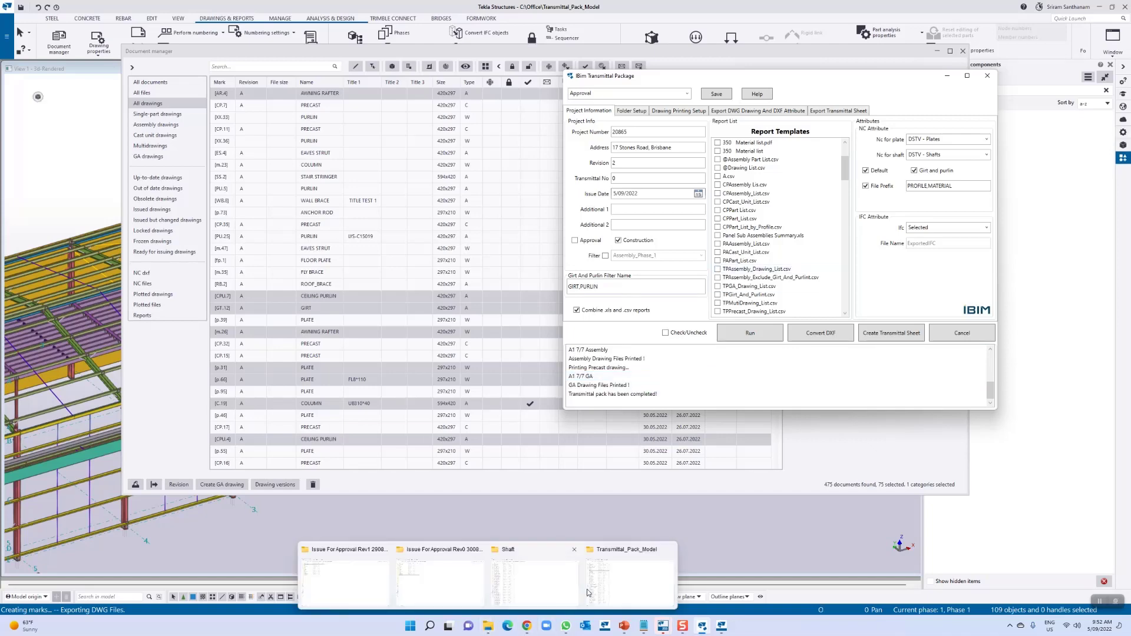
left_click(626, 592)
scroll(96, 147, "up", 20)
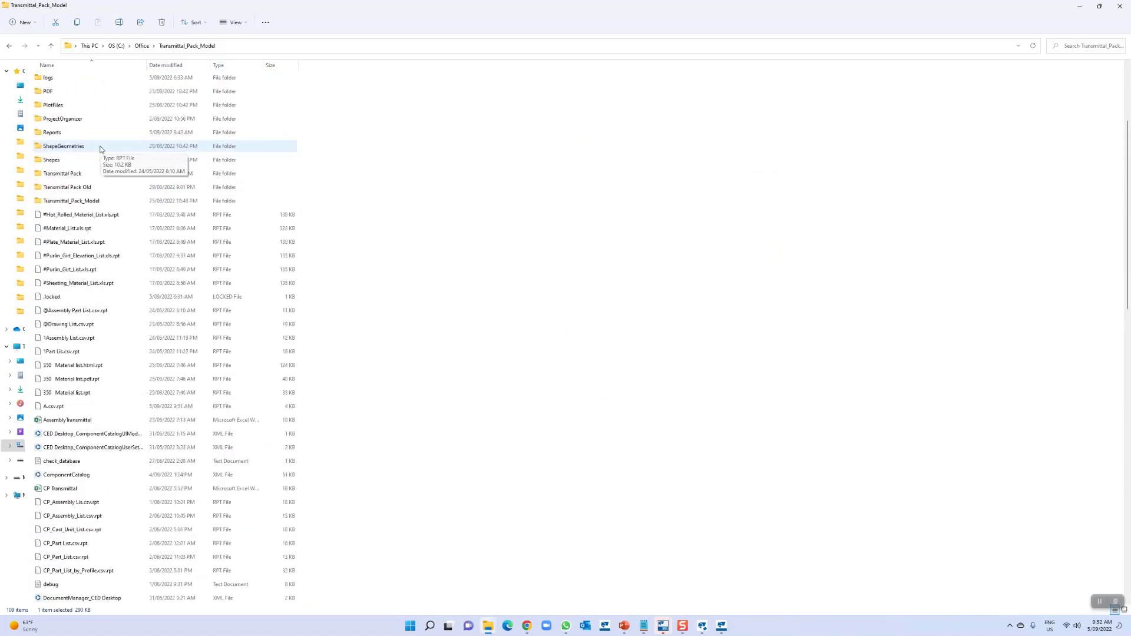
double_click(81, 287)
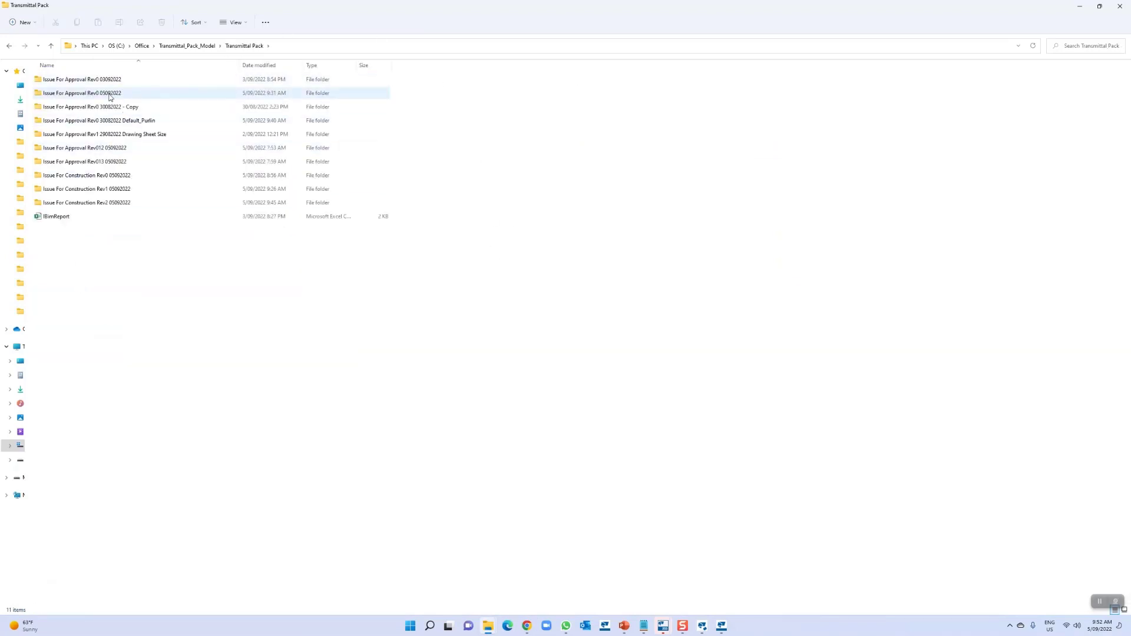
double_click(104, 204)
double_click(65, 81)
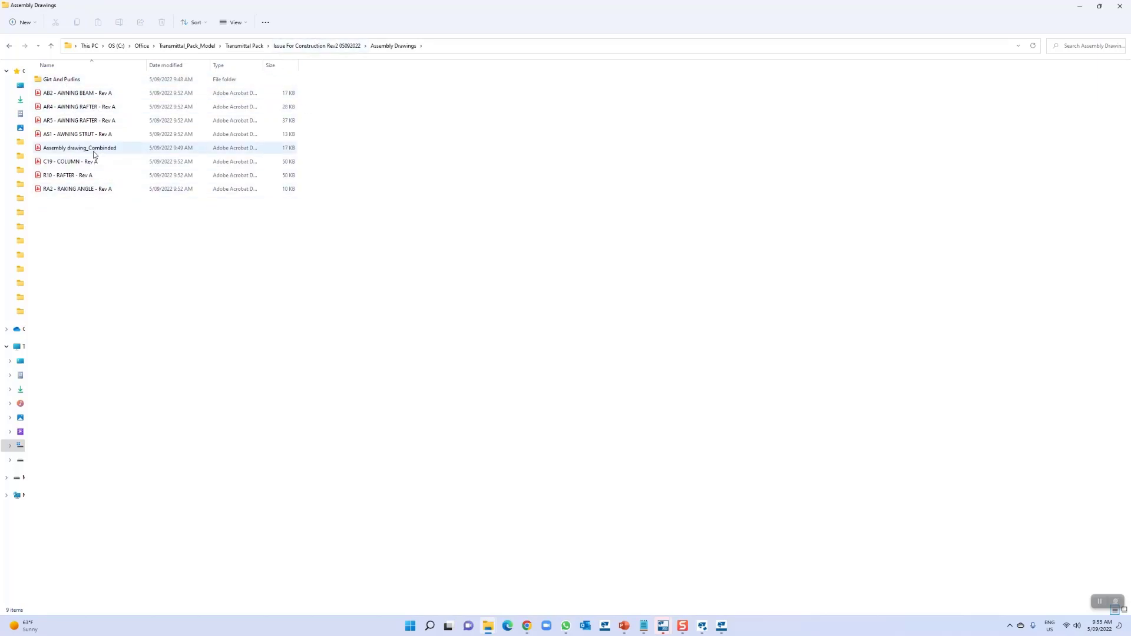
left_click(338, 46)
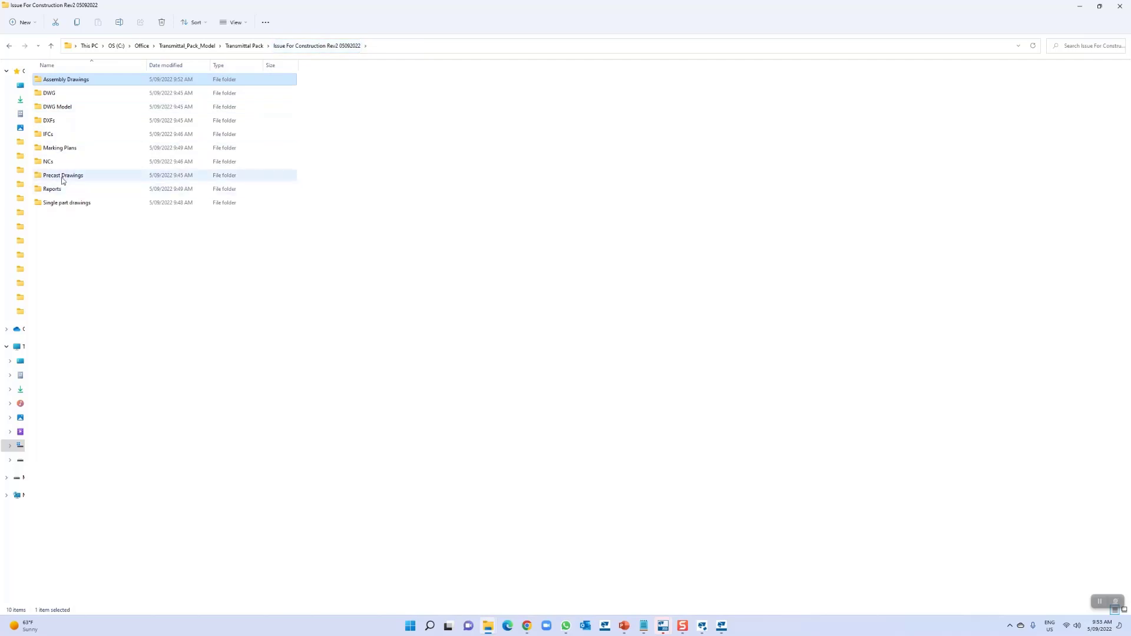
Inspect the individual plate PDFs in the Plates subfolder of Single part drawings, and minimise the file window
double_click(66, 203)
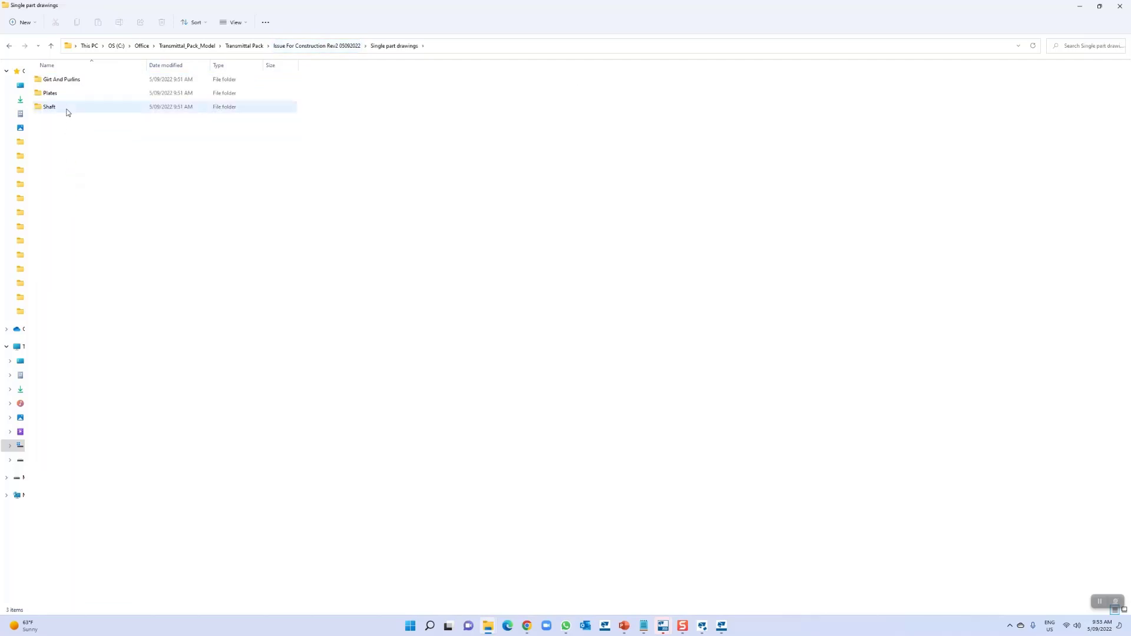
double_click(50, 94)
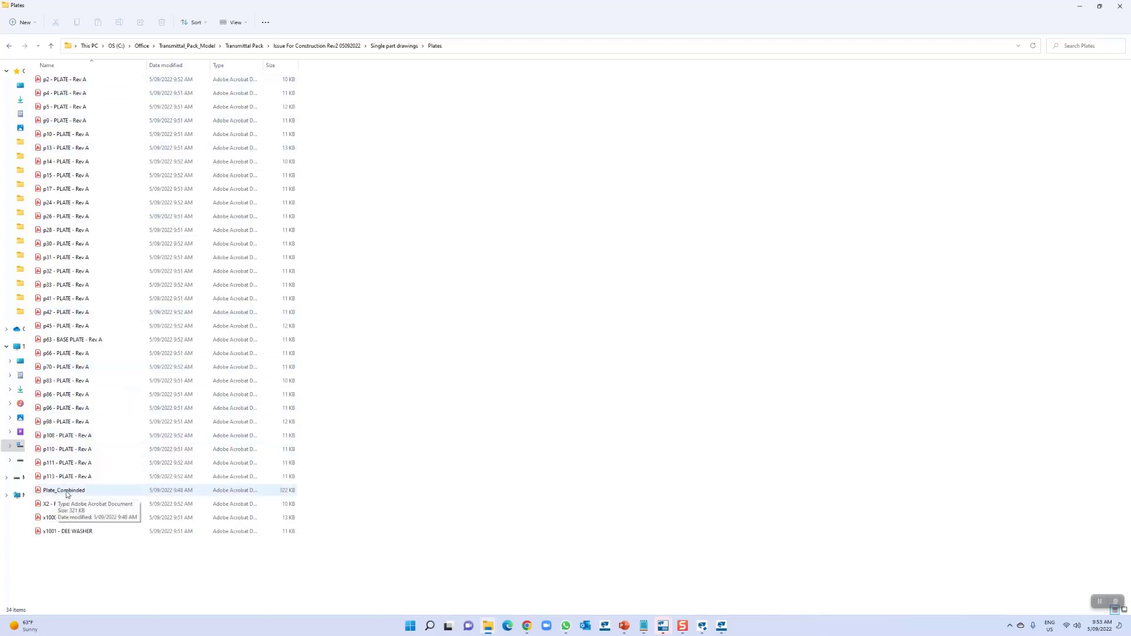
left_click(1082, 8)
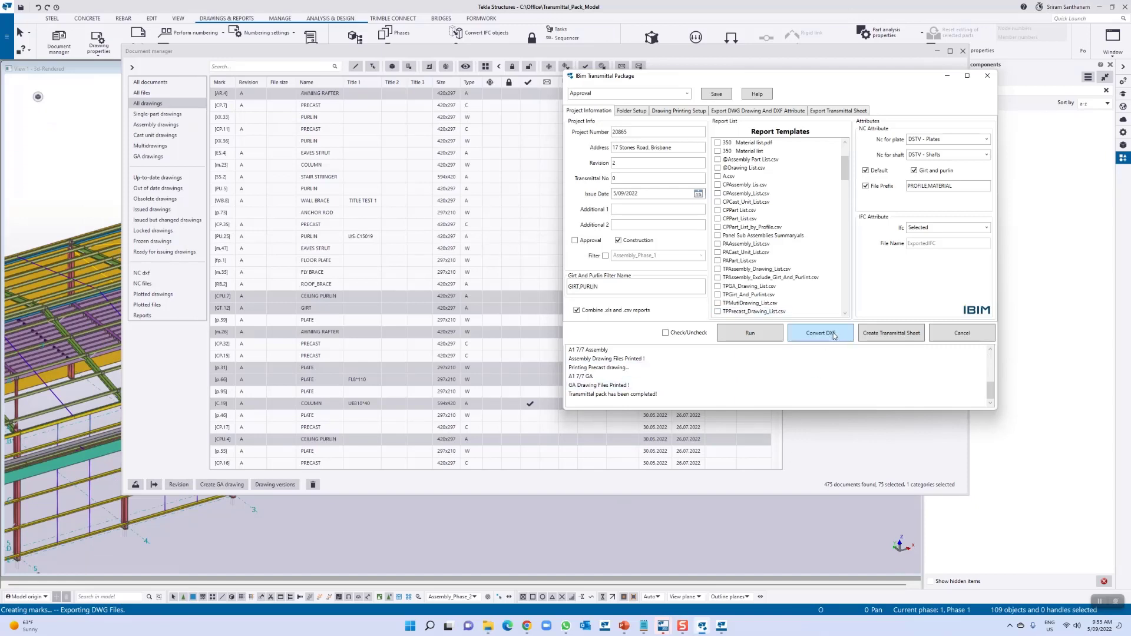
Show the package's DXF export attributes, open the AR.4 awning rafter drawing from the document manager, and minimise the Report window
left_click(743, 110)
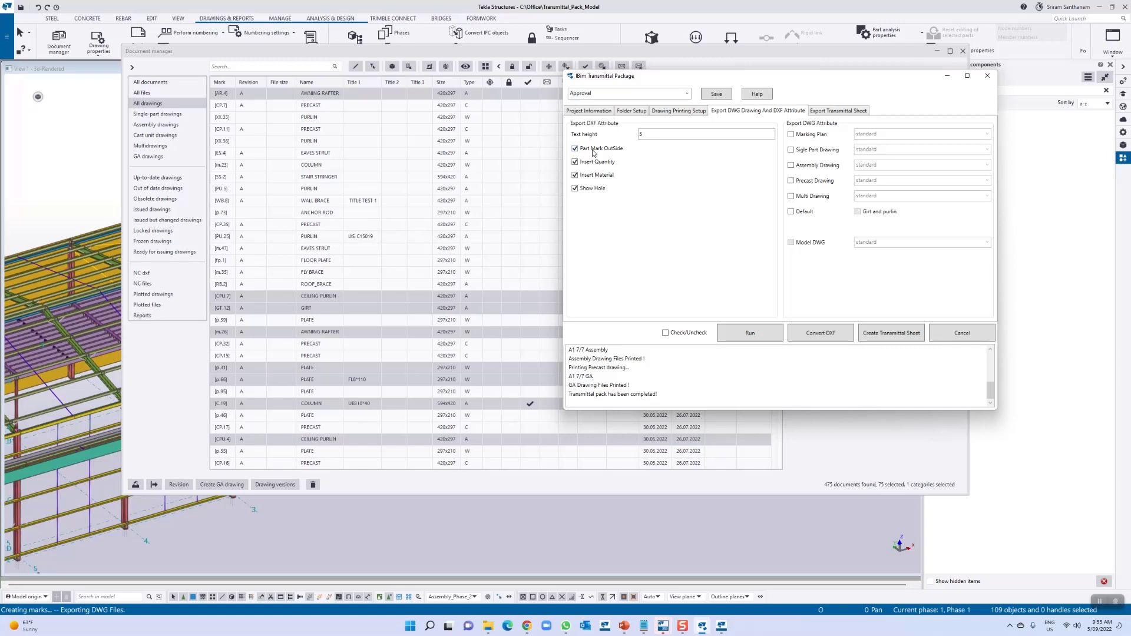
left_click(268, 95)
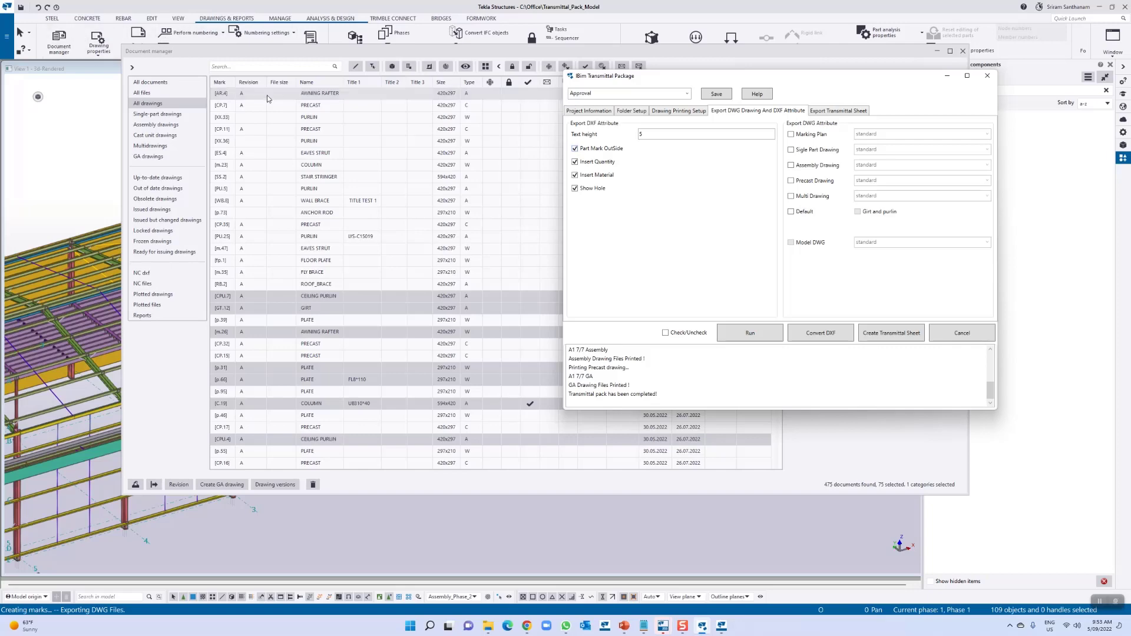
double_click(268, 95)
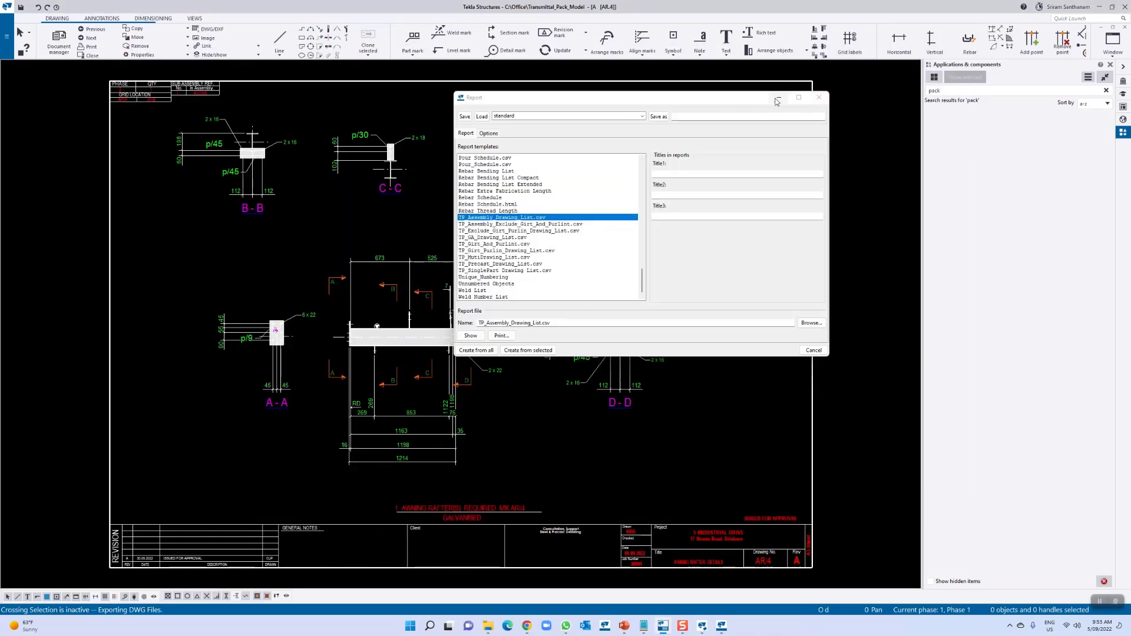
left_click(779, 98)
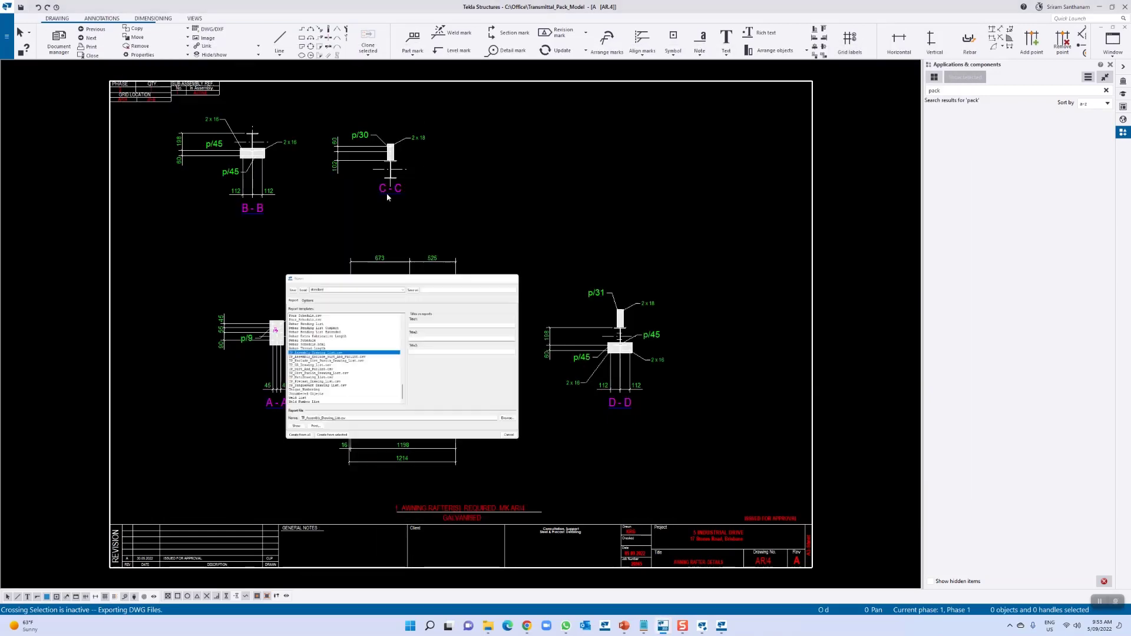
Compare the part mark placement on the two p/17 plate outlines beside the AR.4 drawing sheet, and close the drawing
scroll(249, 221, "down", 5)
scroll(573, 222, "up", 6)
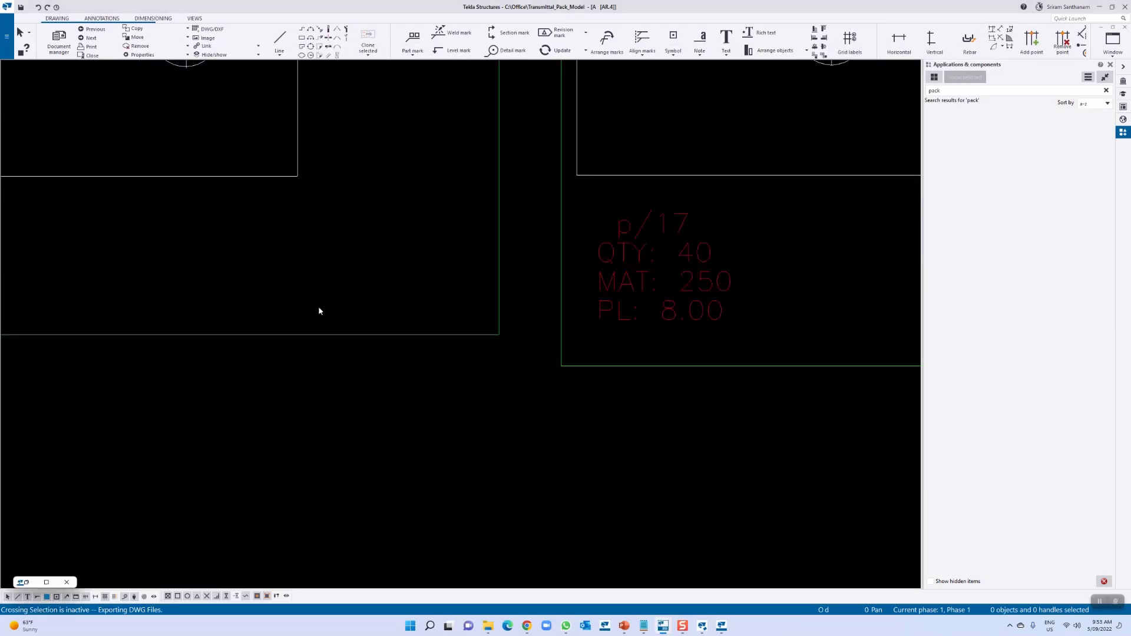
scroll(321, 341, "down", 2)
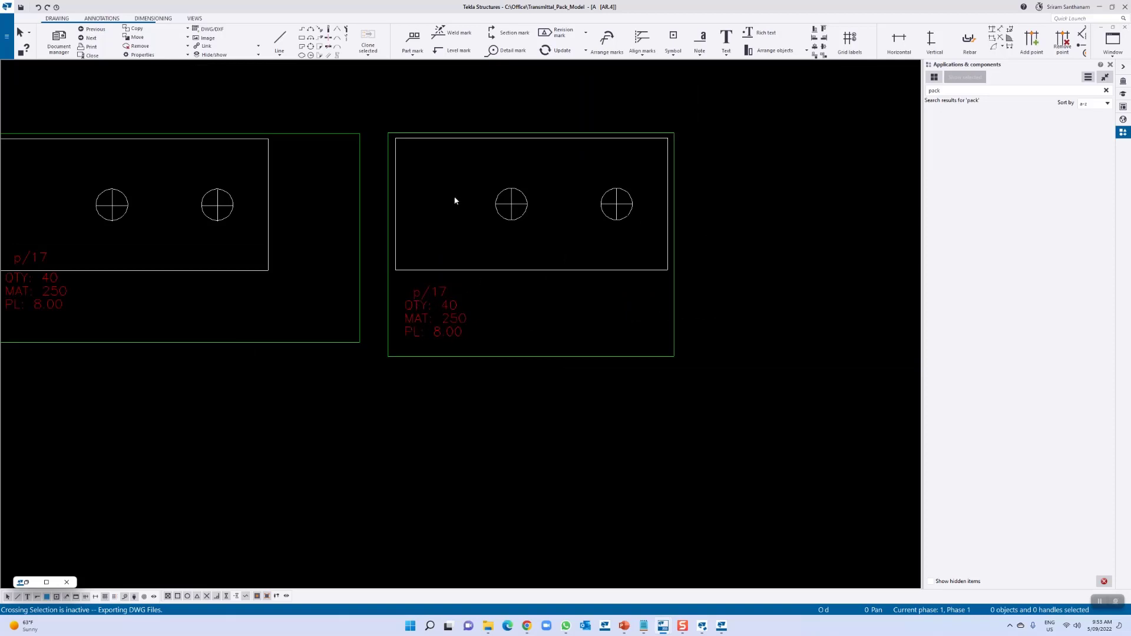
scroll(725, 266, "down", 3)
scroll(557, 253, "up", 5)
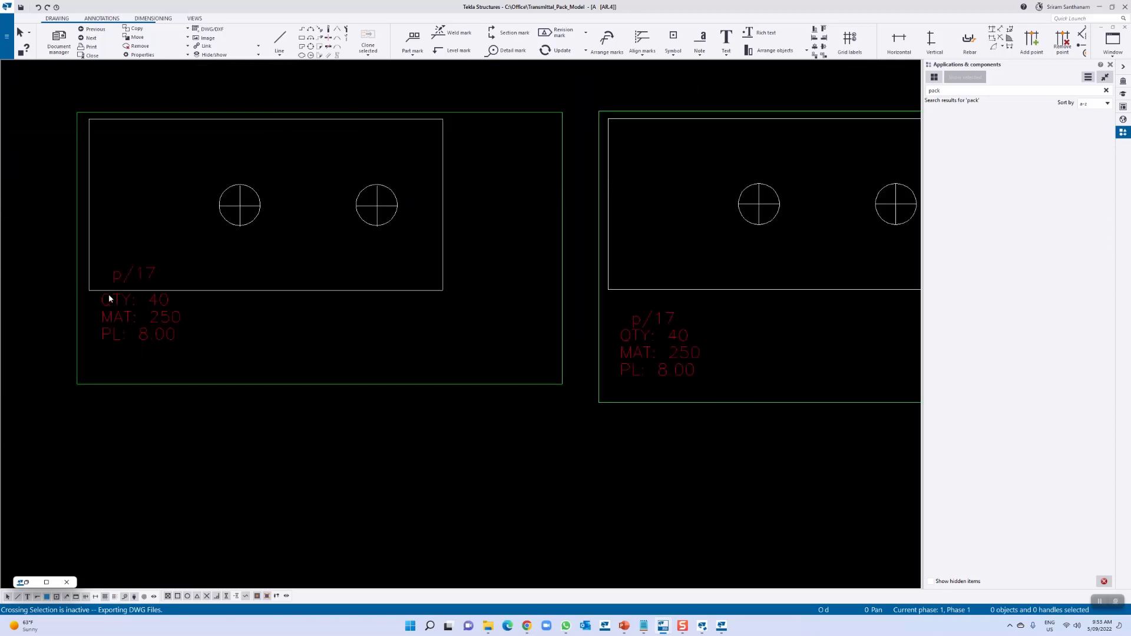
scroll(111, 275, "down", 2)
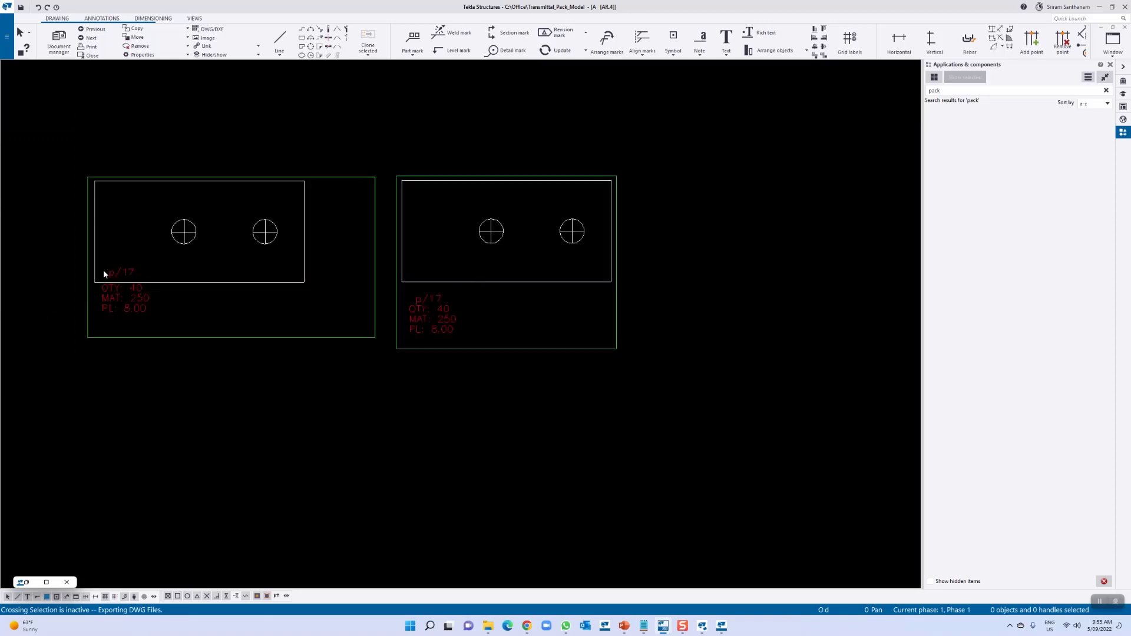
left_click(89, 55)
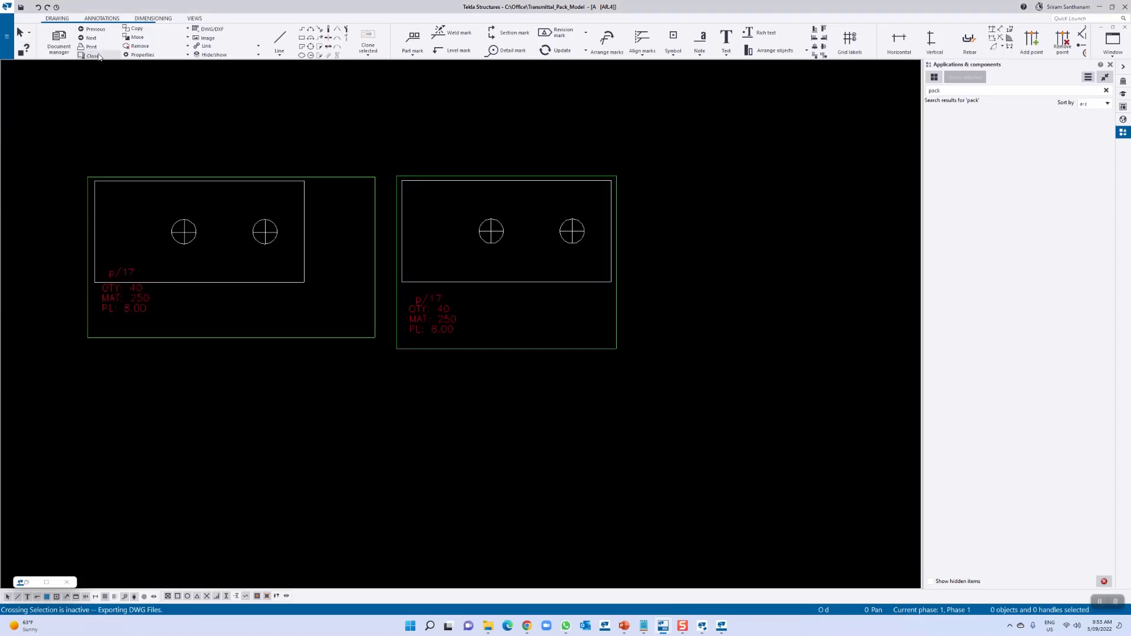
Convert the package's NC files to DXF with text height 5, part mark outside, quantity, material and holes shown
mouse_move(711, 631)
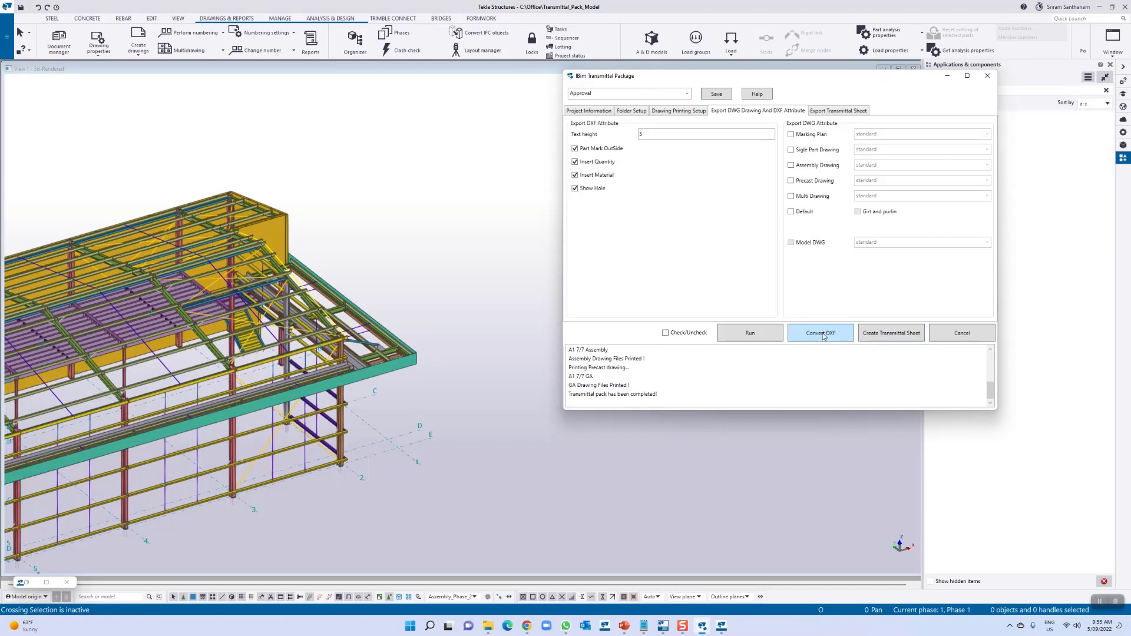
left_click_drag(650, 134, 628, 137)
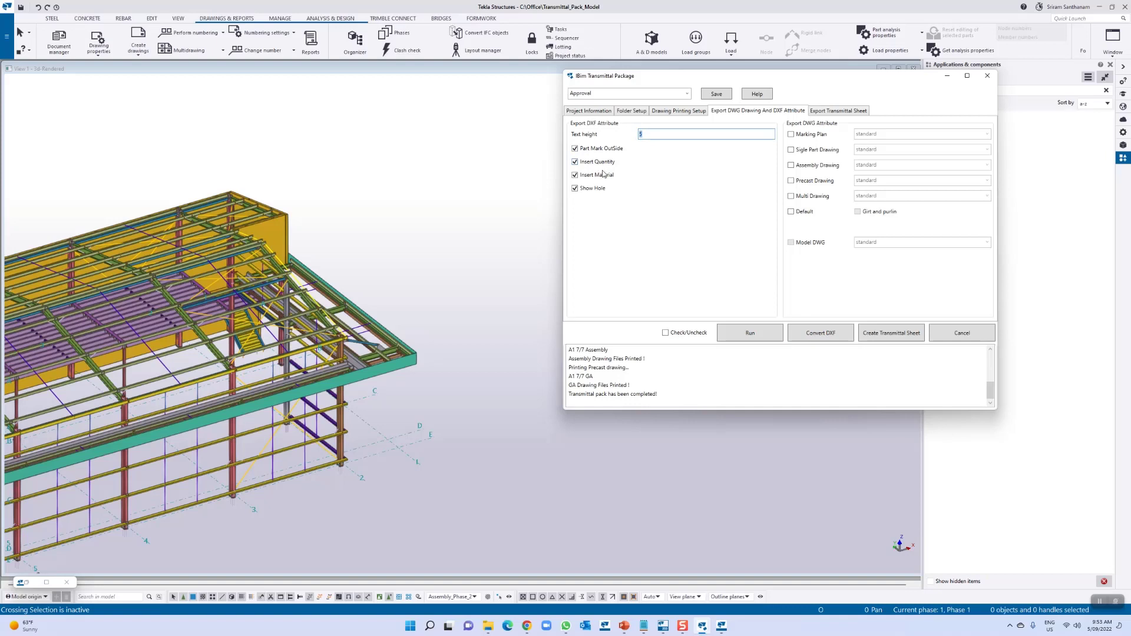
left_click(826, 337)
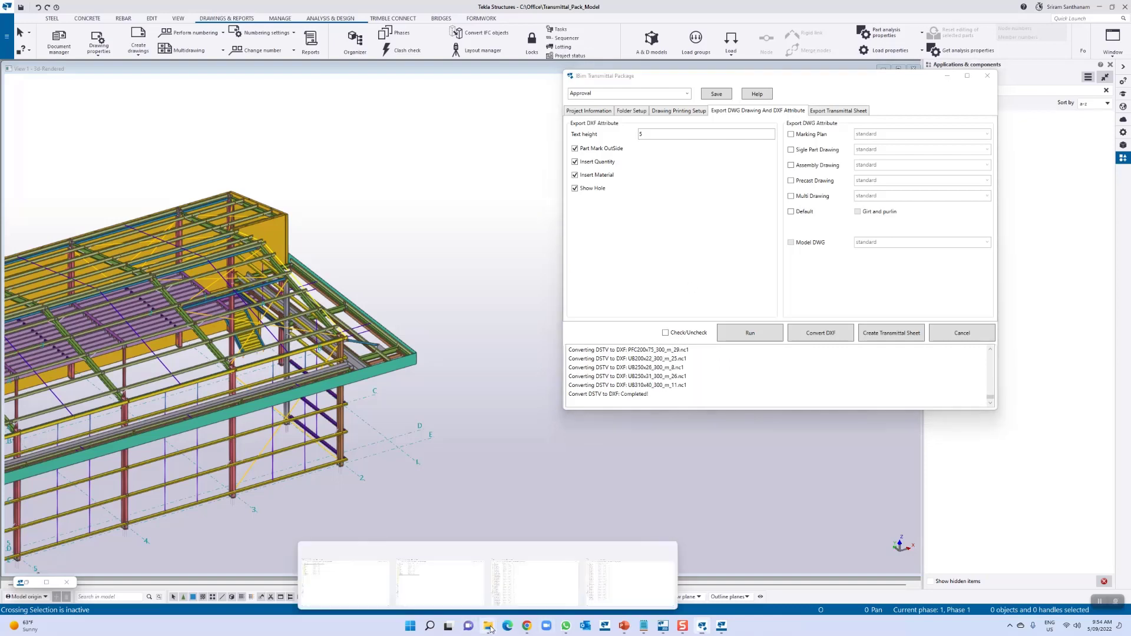
Inspect the plate NC files in the Plates subfolder of NCs in Issue For Construction Rev2 05092022
mouse_move(487, 625)
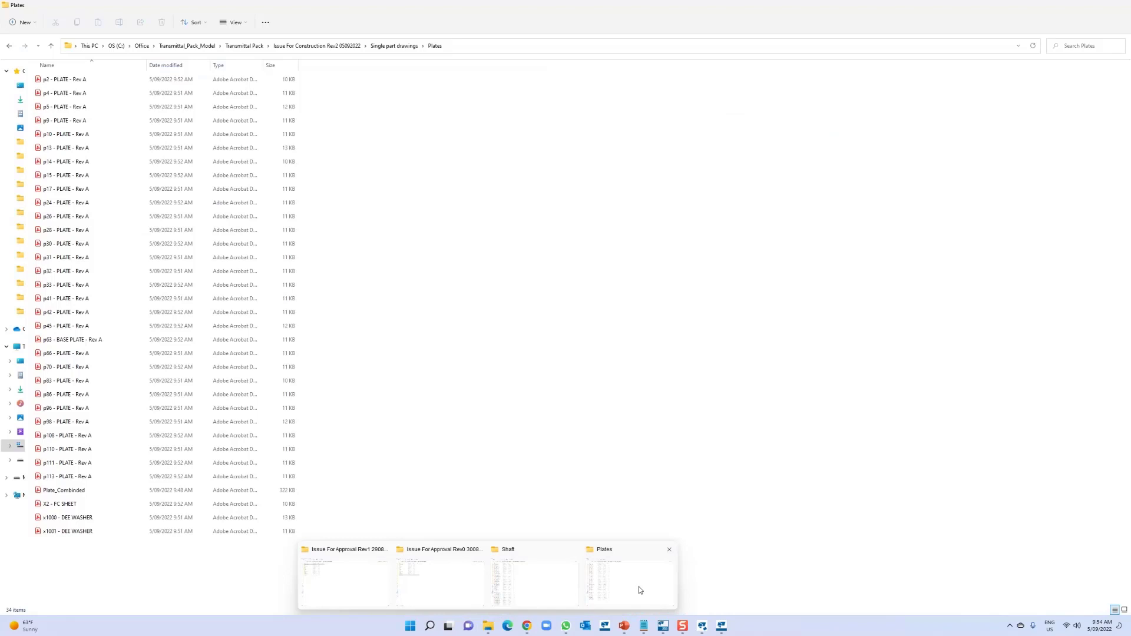
left_click(641, 586)
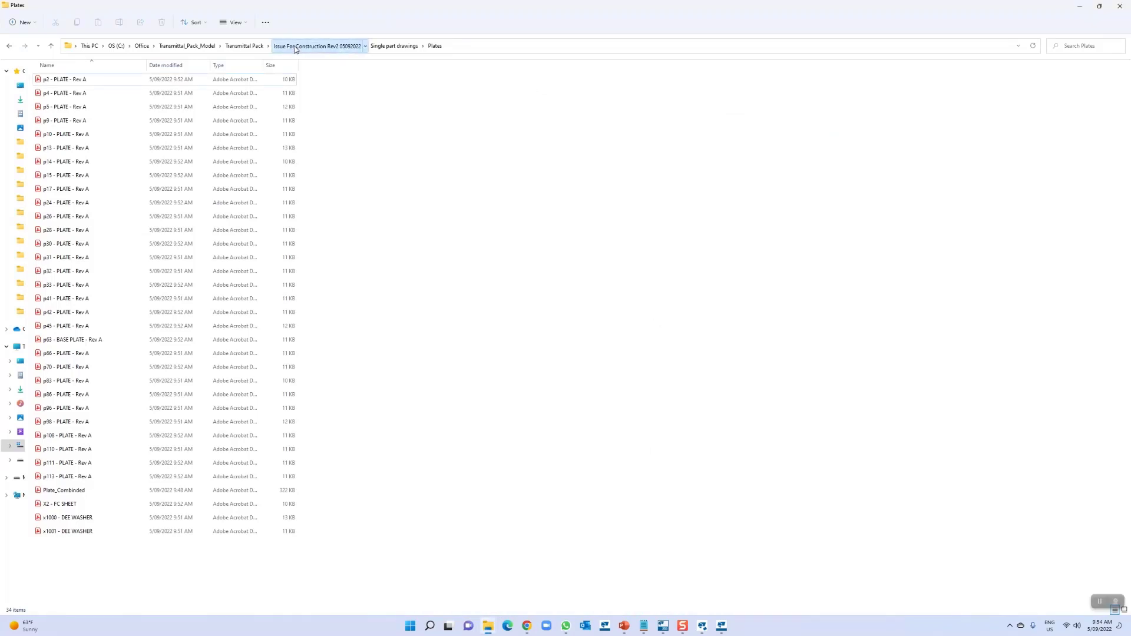
left_click(317, 45)
double_click(50, 164)
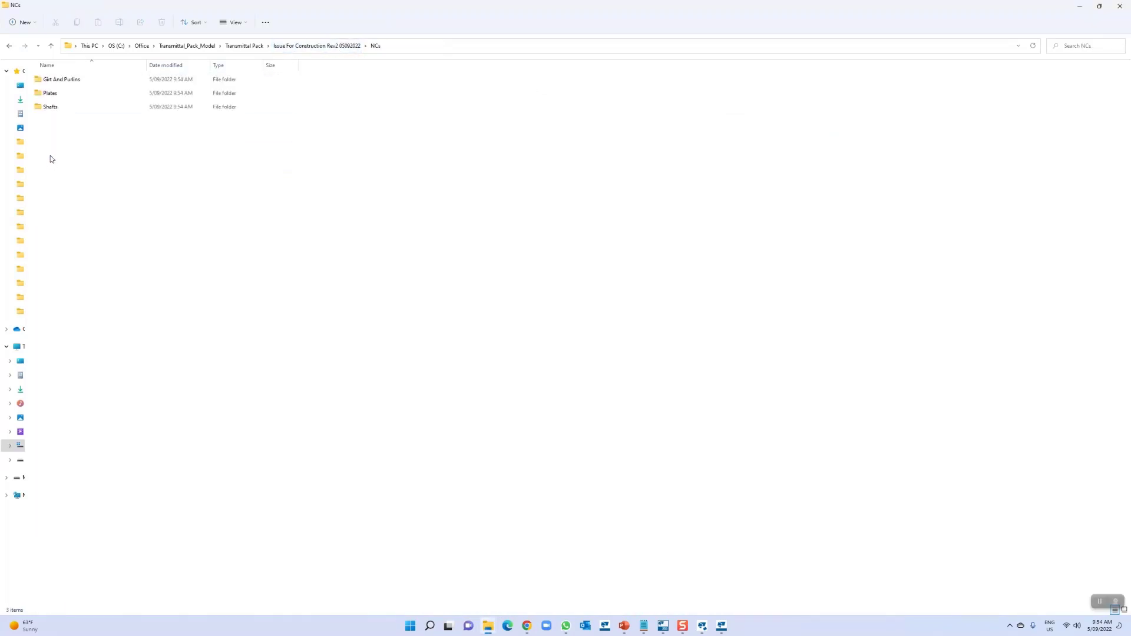
double_click(48, 93)
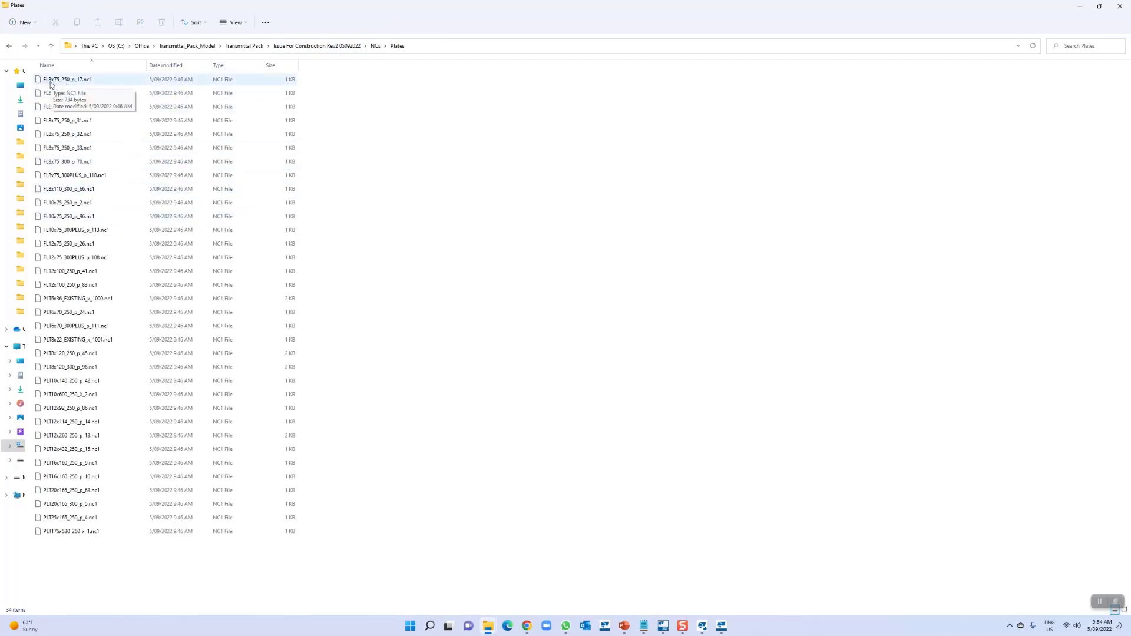
Inspect the converted plate files in the Plates subfolder of DXFs, and minimise the file window
left_click(347, 47)
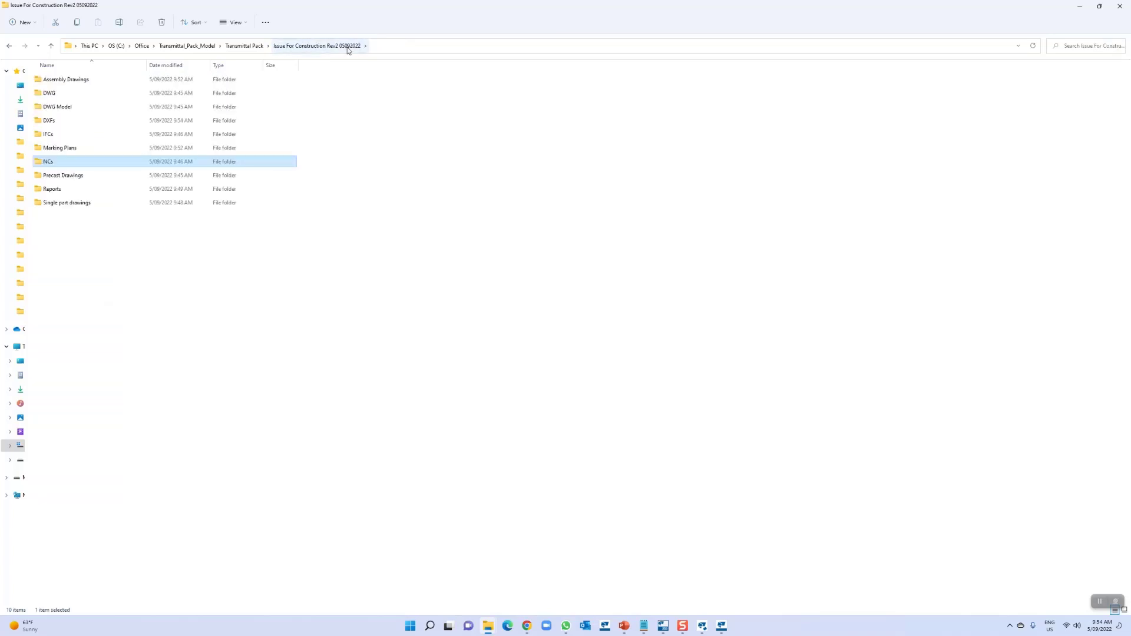
double_click(55, 120)
double_click(59, 93)
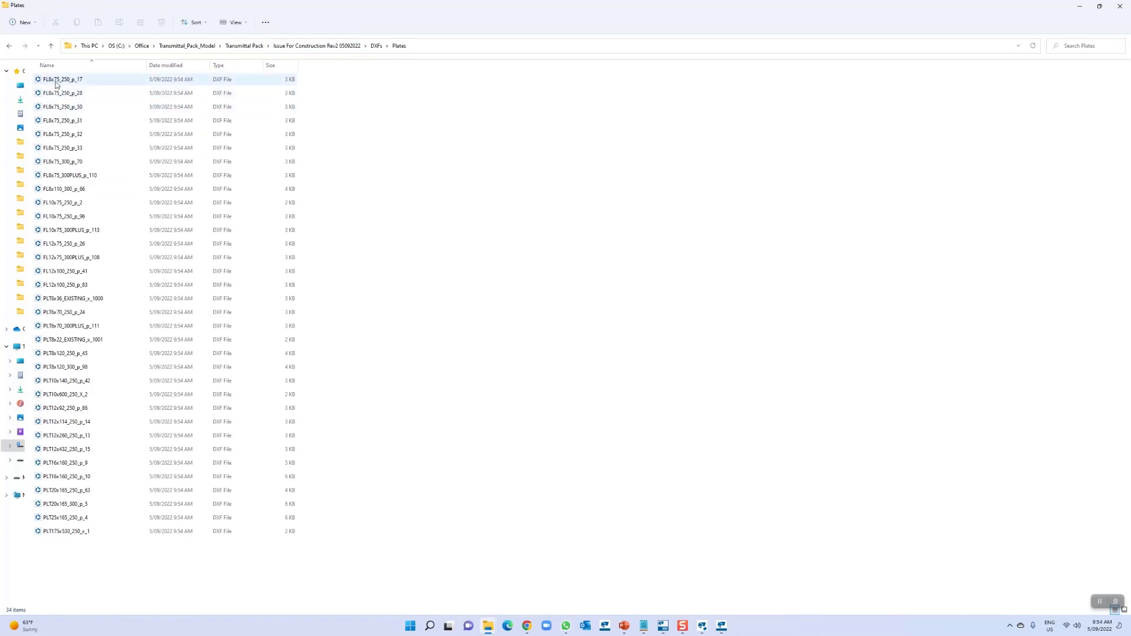
left_click(1081, 6)
Enable the Transmittal Sheet output in the folder setup and create the transmittal sheet for single part, assembly, precast and marking plan drawings
left_click(862, 112)
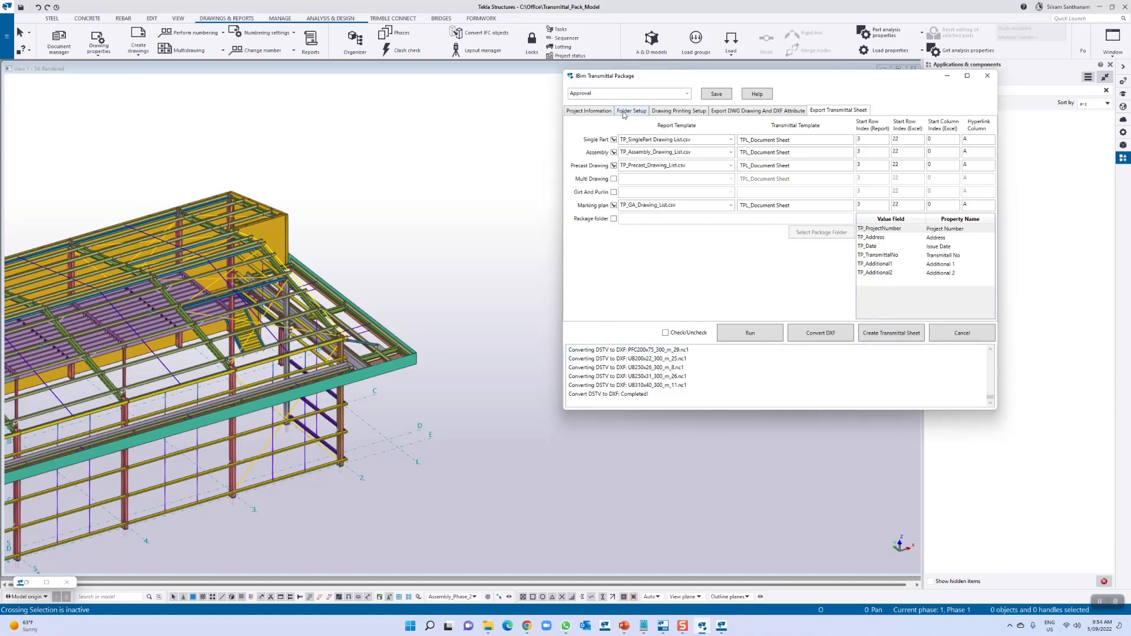
left_click(625, 113)
left_click(624, 294)
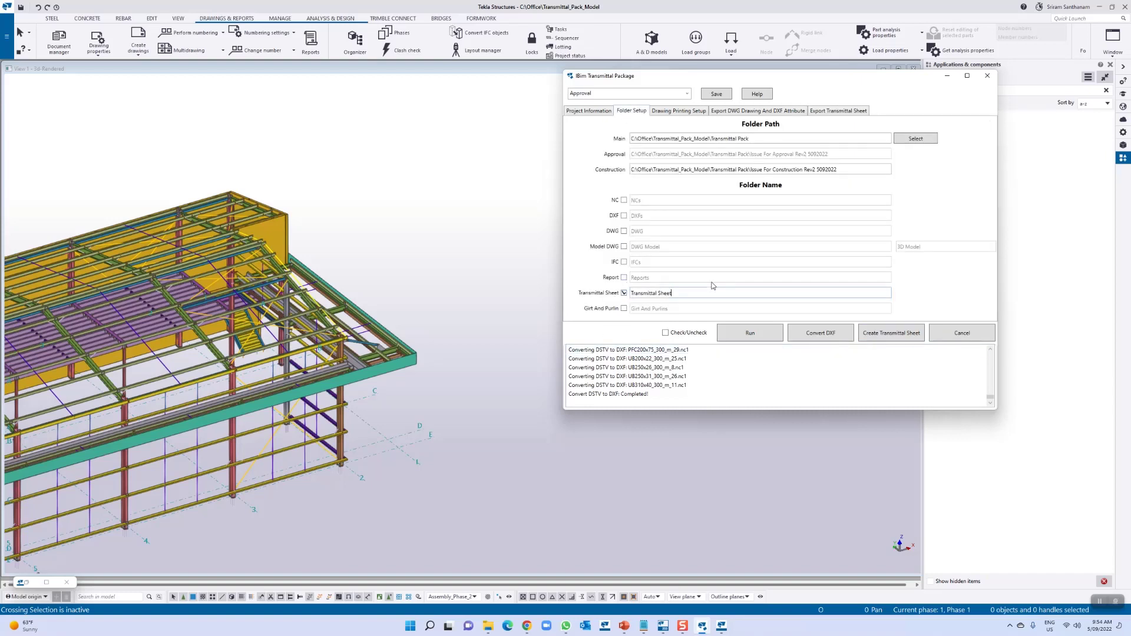
left_click(838, 111)
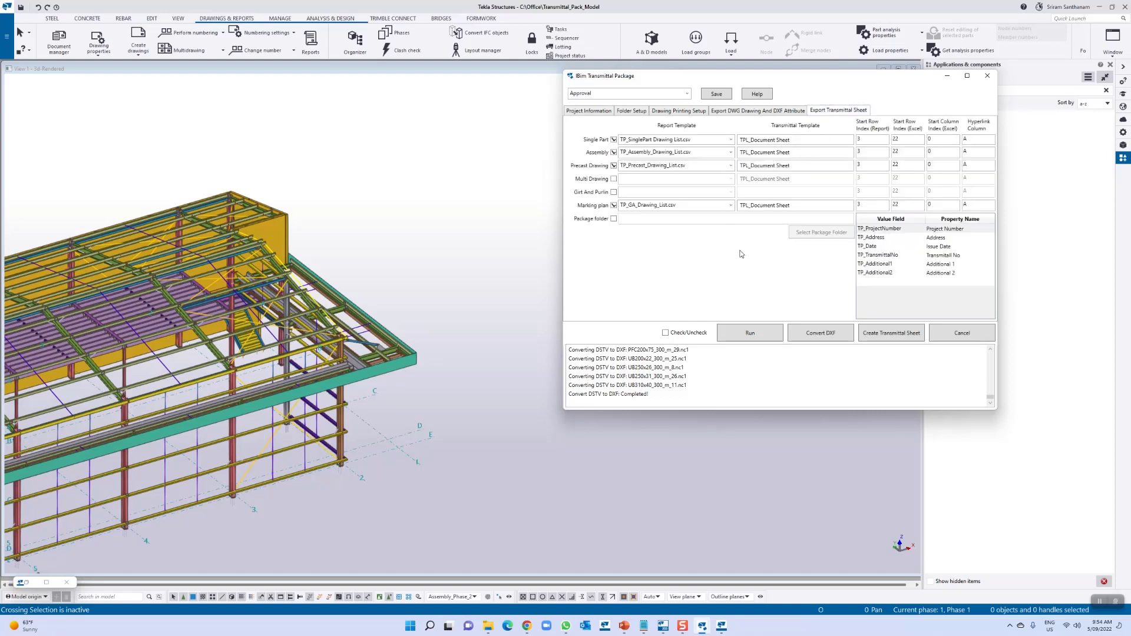
left_click(898, 333)
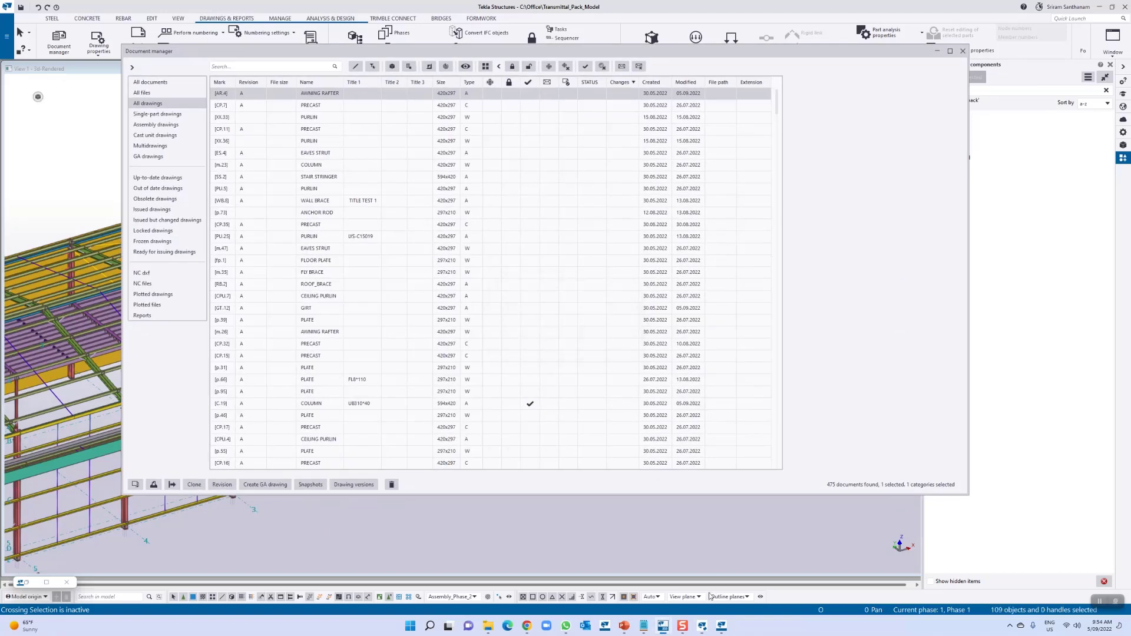
left_click(702, 625)
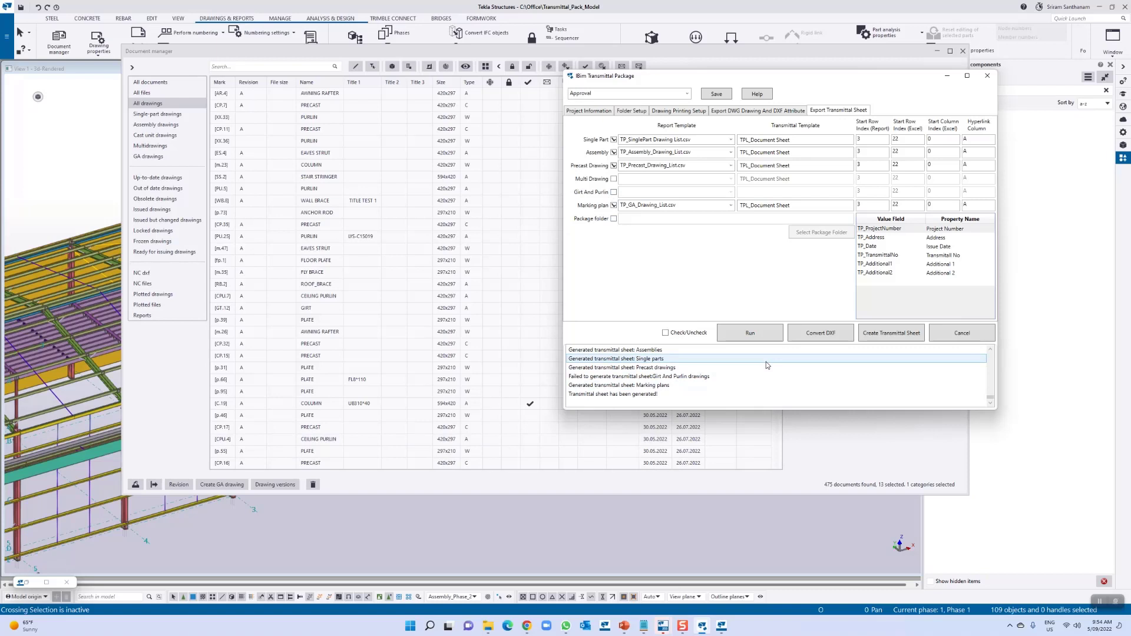
Return to the Issue For Construction Rev2 05092022 folder in the file window and open its Transmittal Sheet workbook
left_click(6, 40)
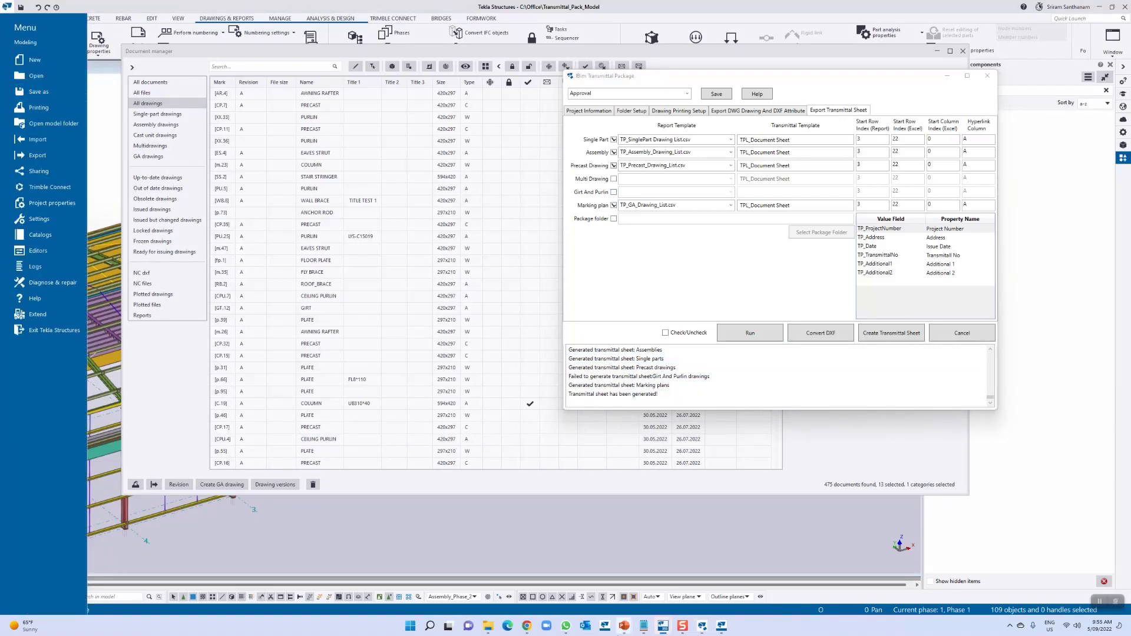
mouse_move(488, 625)
left_click(634, 585)
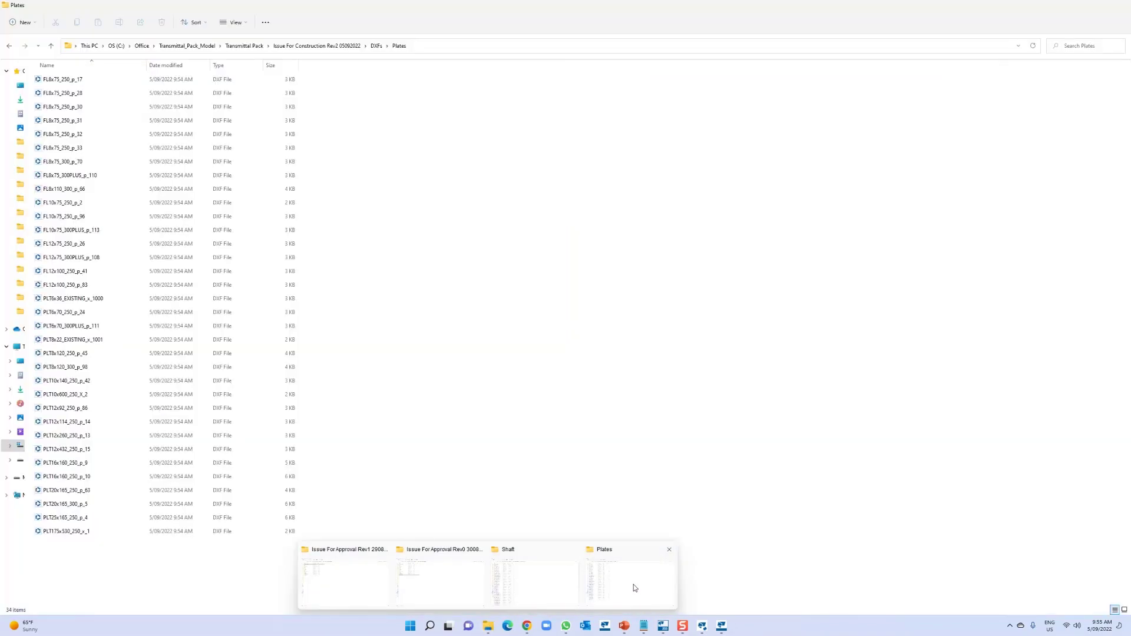
left_click(316, 45)
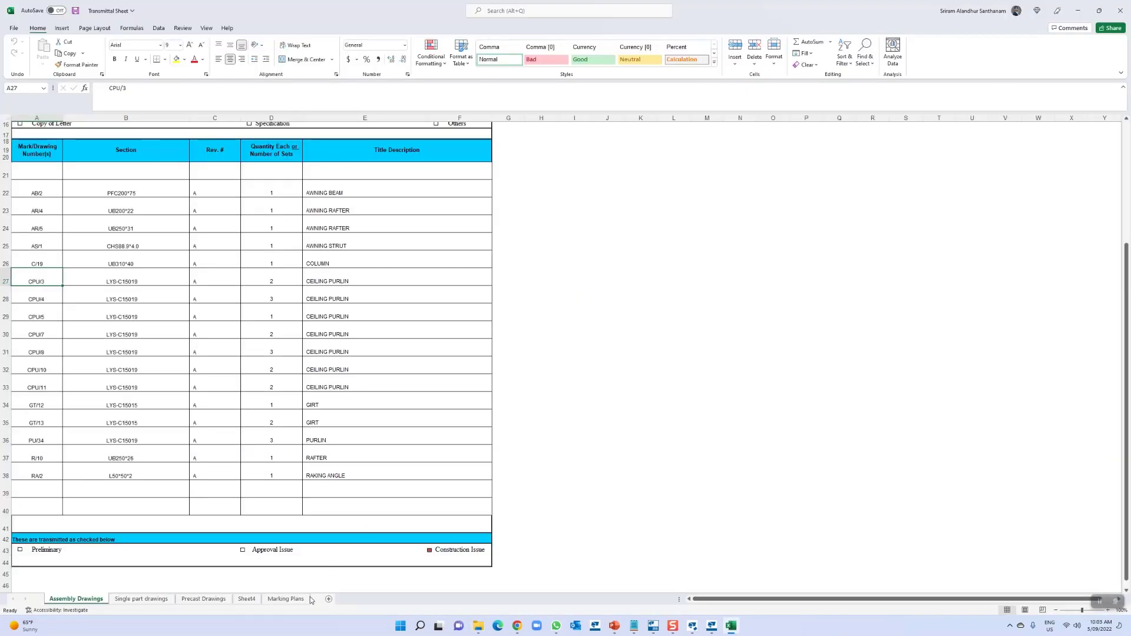
Follow the MP-10 drawing link on the Marking Plans sheet, and close the Transmittal Sheet workbook
left_click(302, 599)
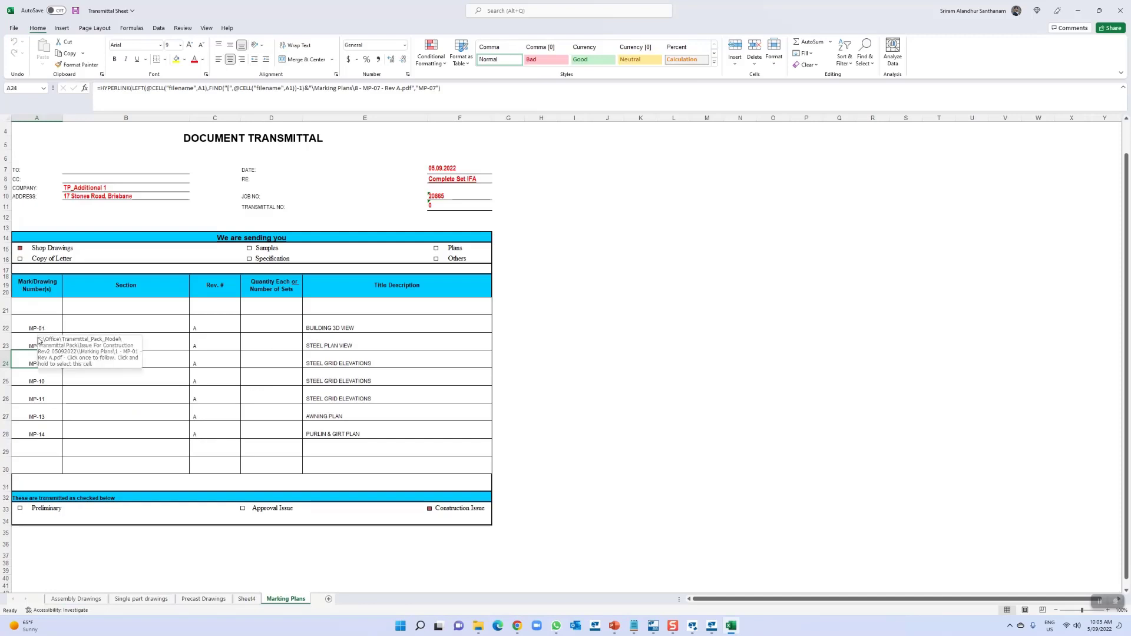
left_click(39, 384)
mouse_move(1095, 12)
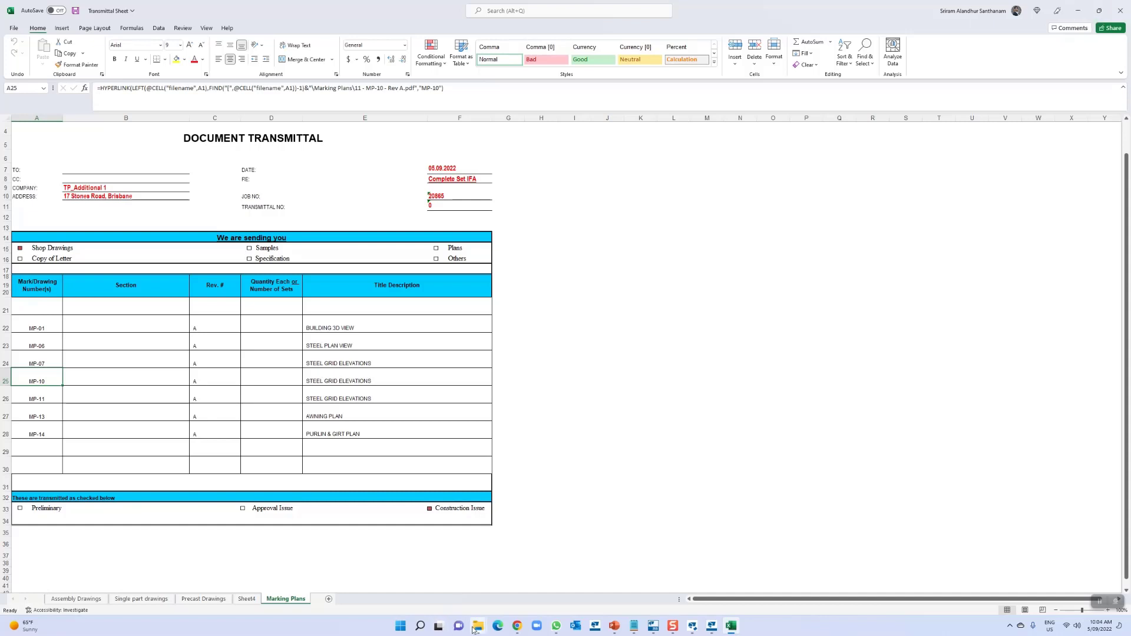
key("alt+F4")
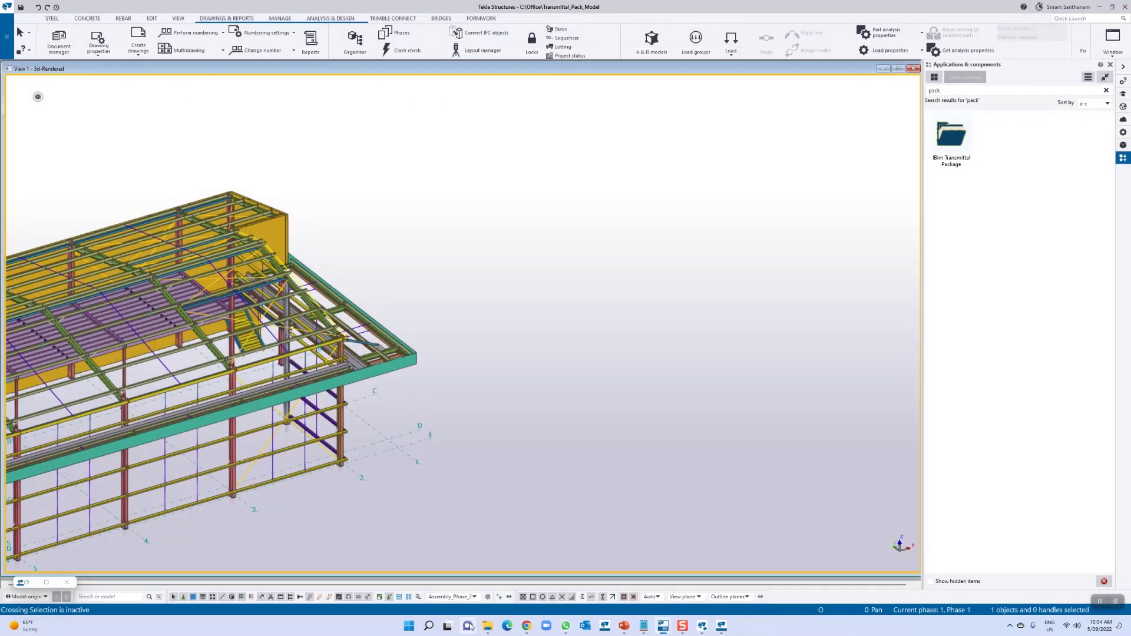
Copy the Issue For Construction Rev2 05092022 folder from Transmittal Pack to the root of drive C
mouse_move(487, 627)
left_click(698, 588)
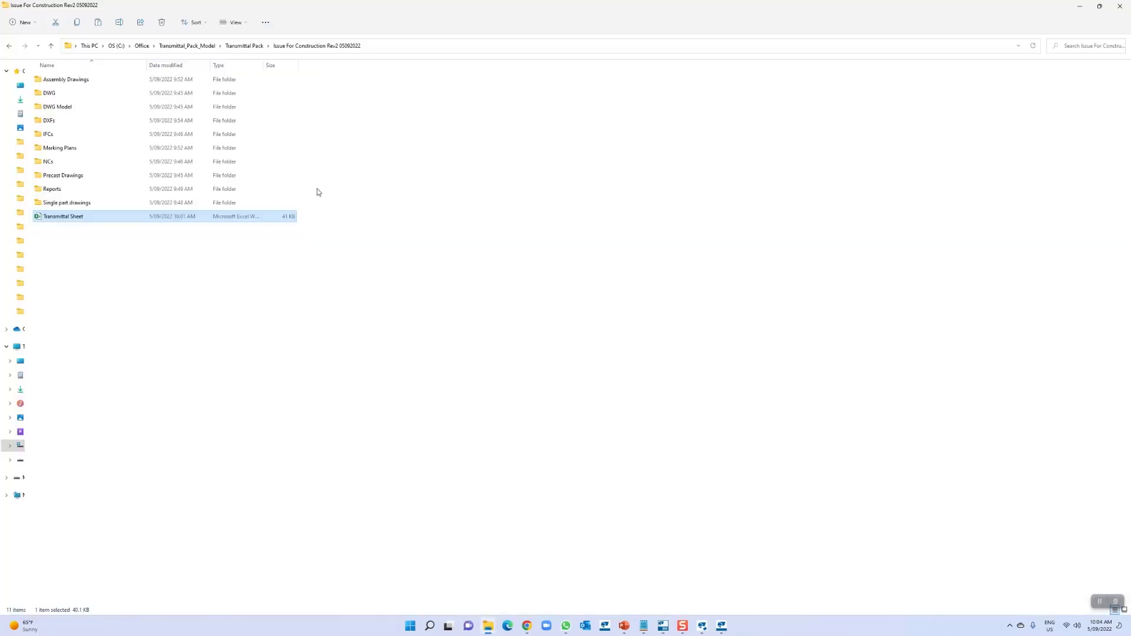
right_click(72, 220)
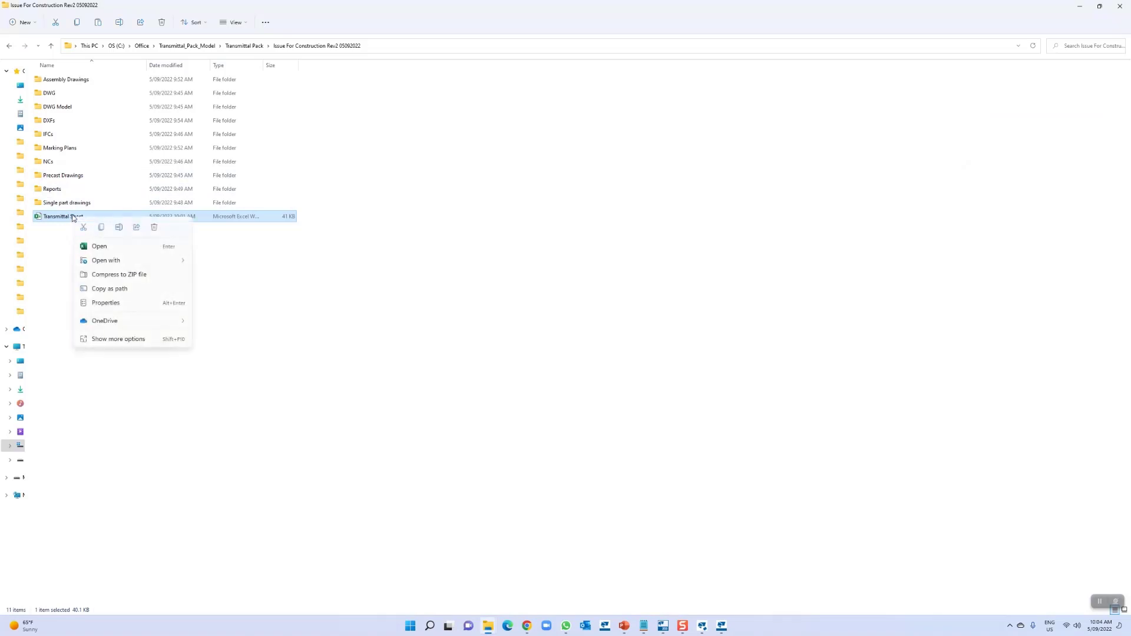
left_click(235, 46)
right_click(90, 205)
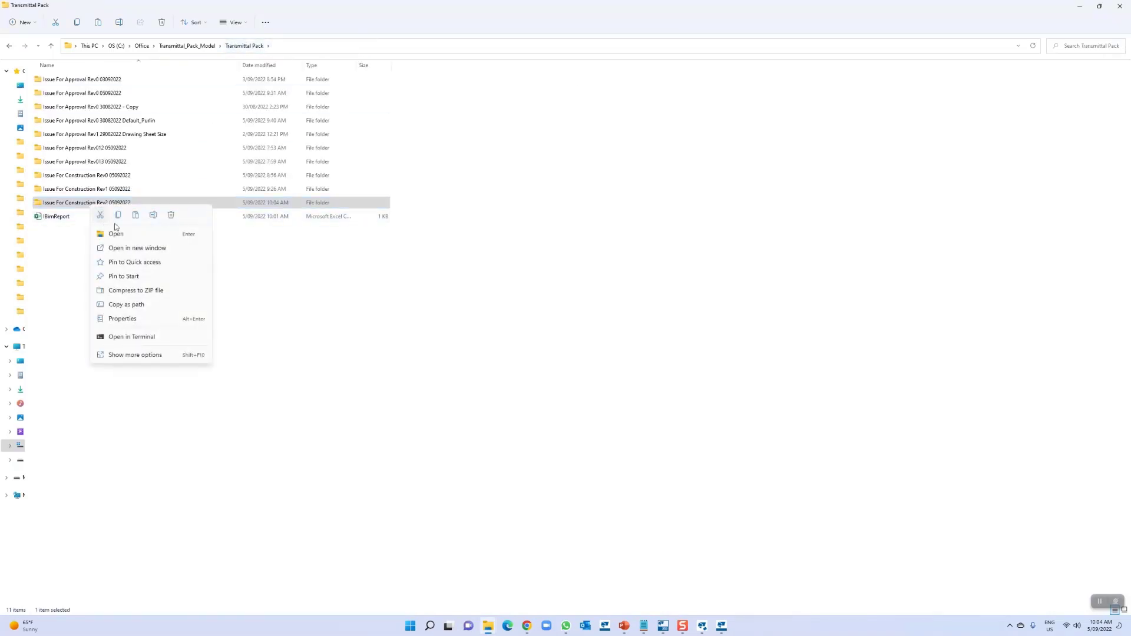
left_click(122, 221)
left_click(116, 46)
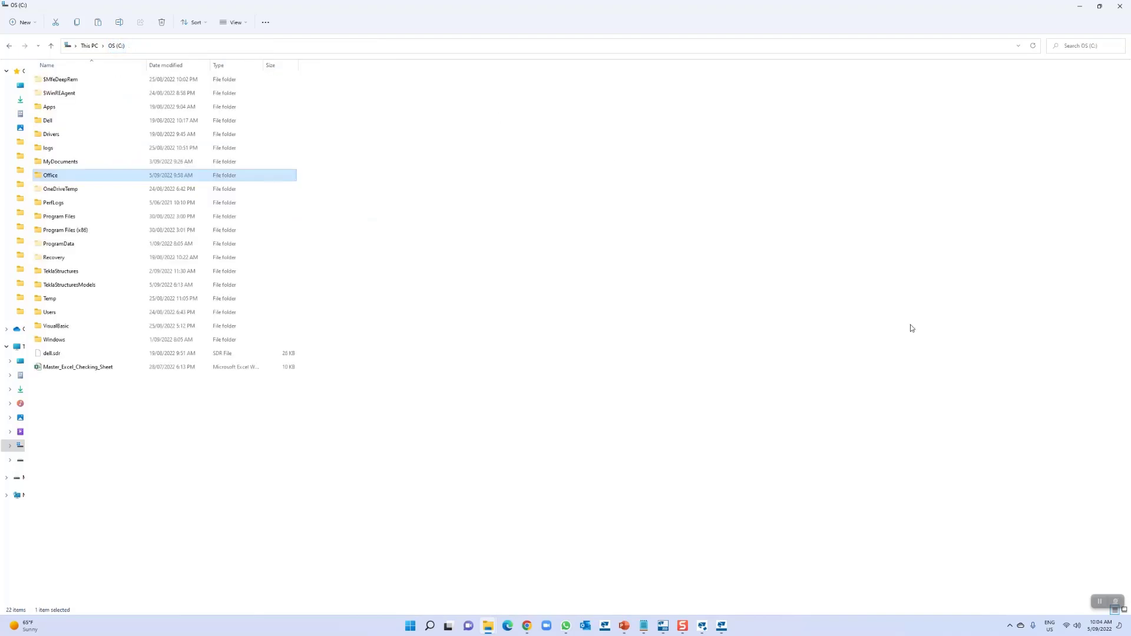
right_click(914, 329)
left_click(923, 338)
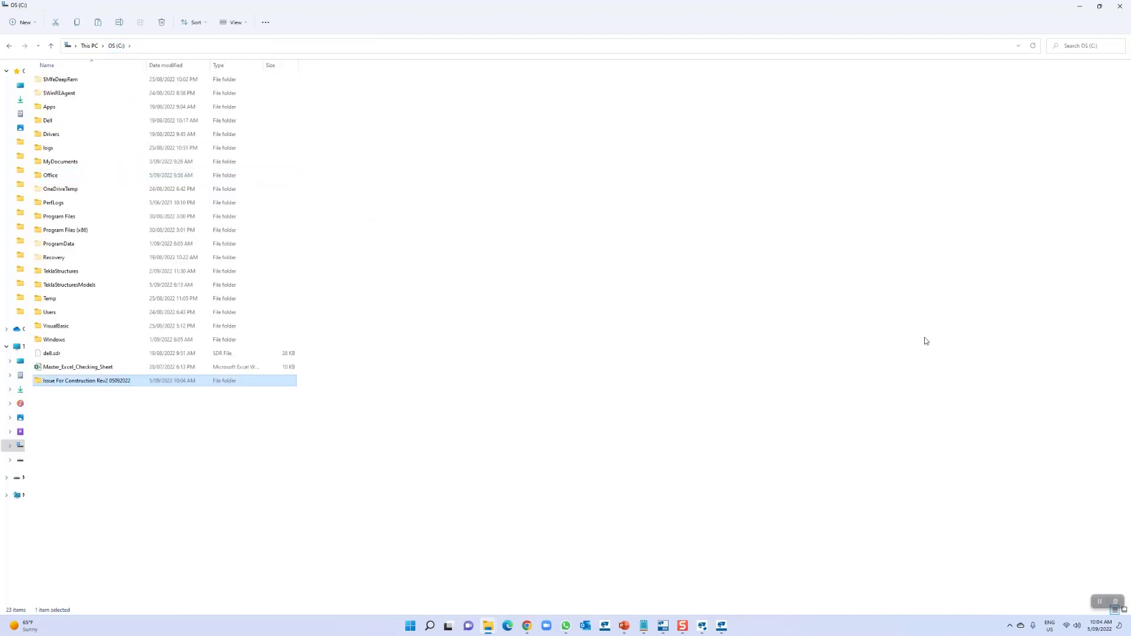
Open the Transmittal Sheet workbook in the copied Issue For Construction Rev2 05092022 folder and follow the XX/25 link on the Single part drawings sheet
double_click(115, 381)
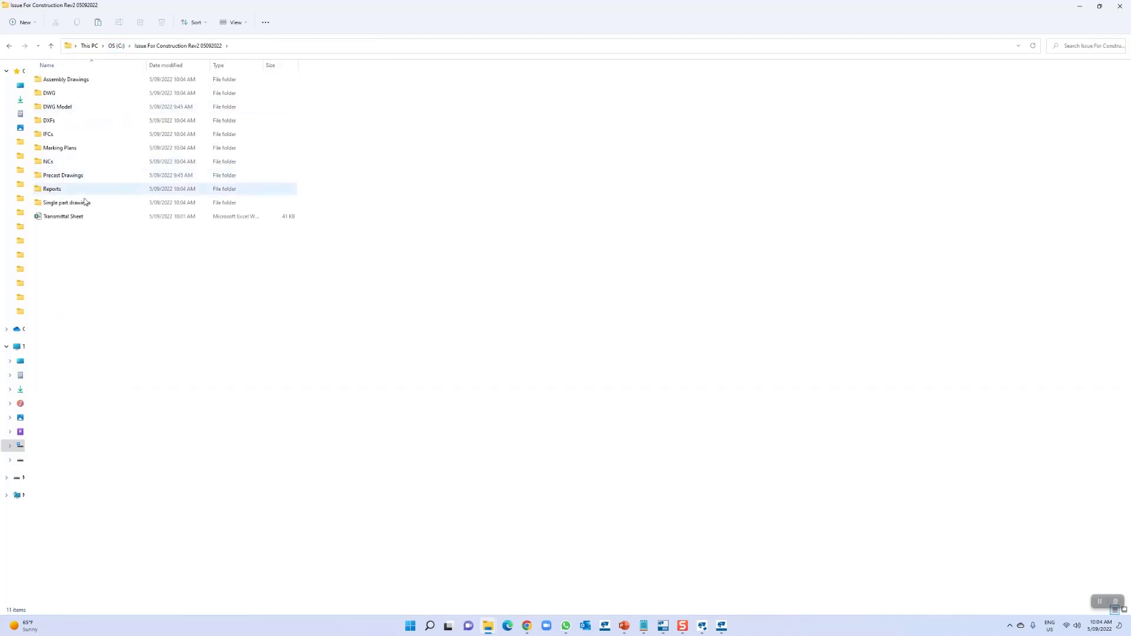
double_click(74, 221)
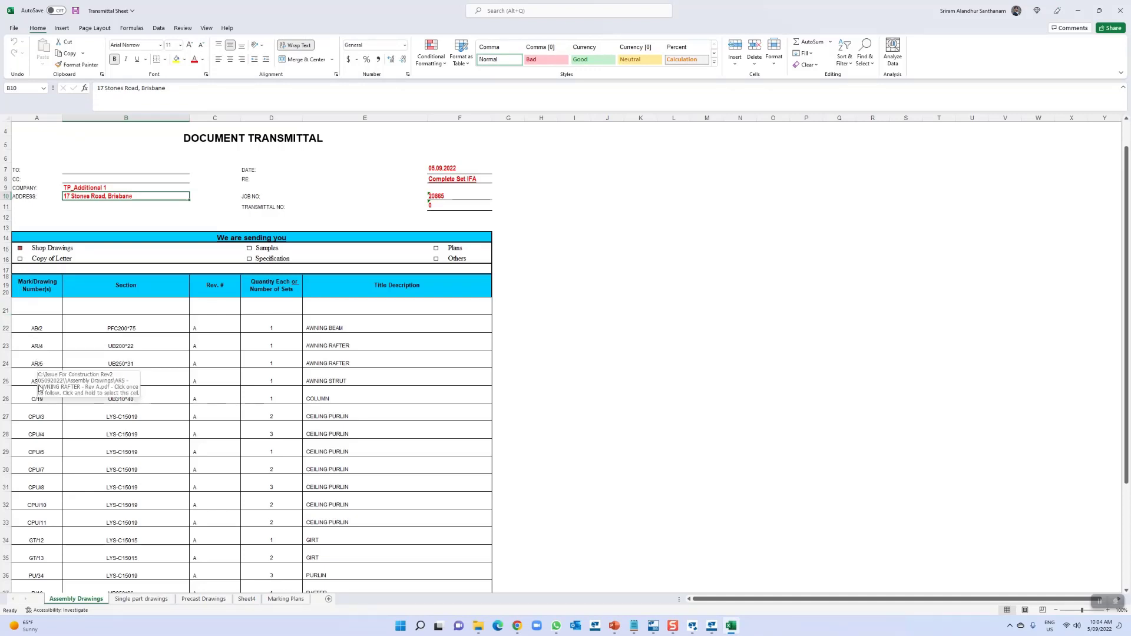
key("ctrl+Page_Down")
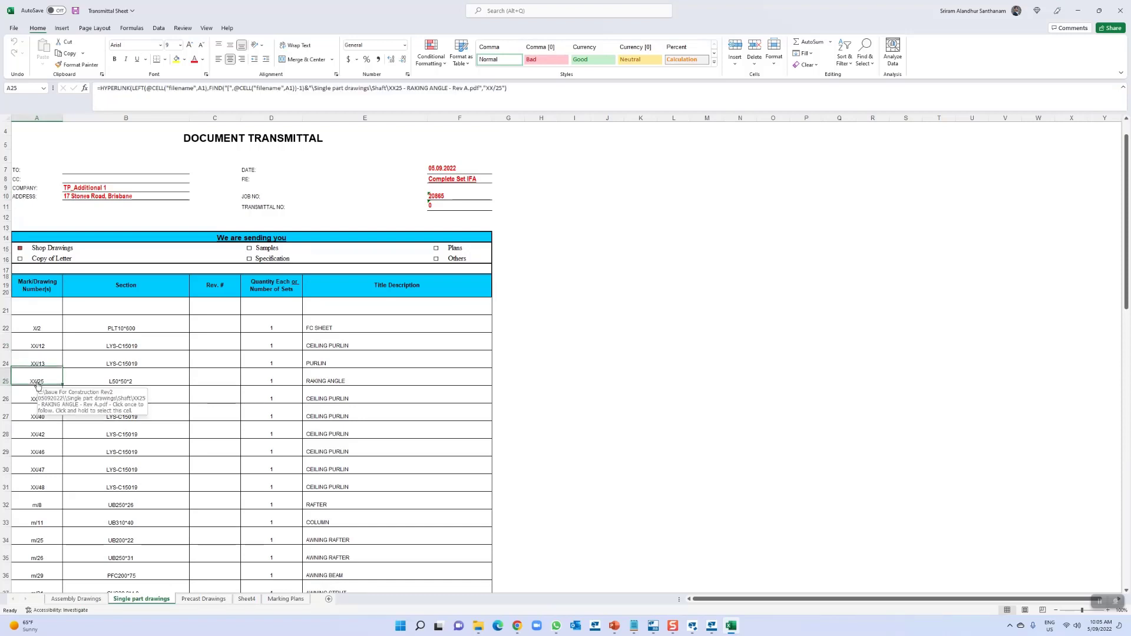
left_click(37, 384)
left_click(1070, 13)
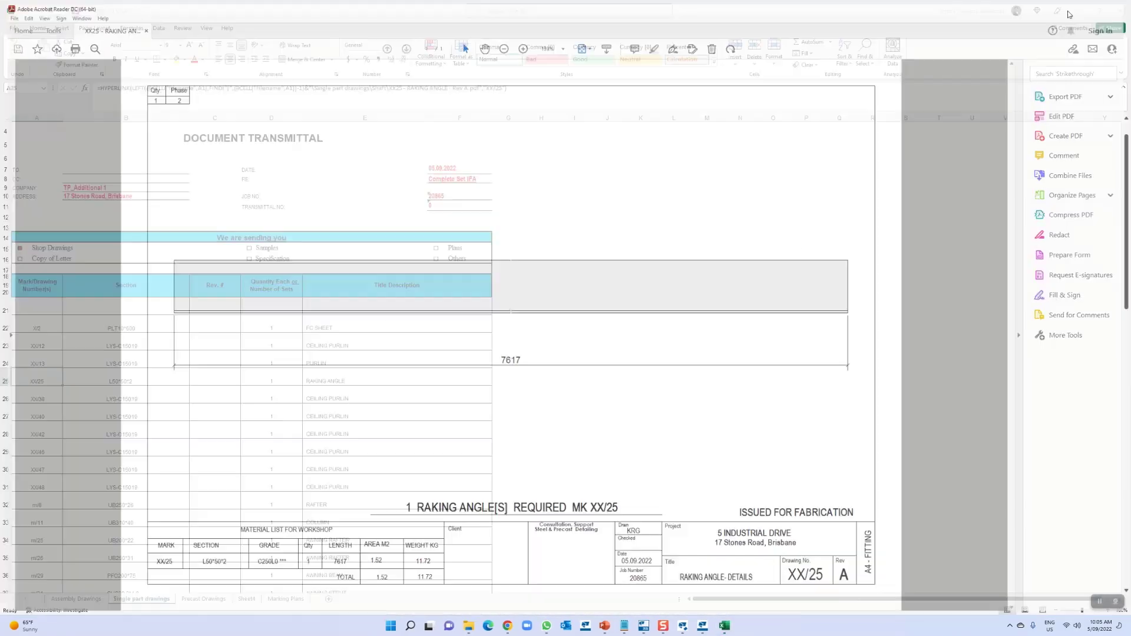
Follow the MP-01 and MP-10 drawing links on the Marking Plans sheet, closing each PDF, and close the Transmittal Sheet workbook
left_click(288, 599)
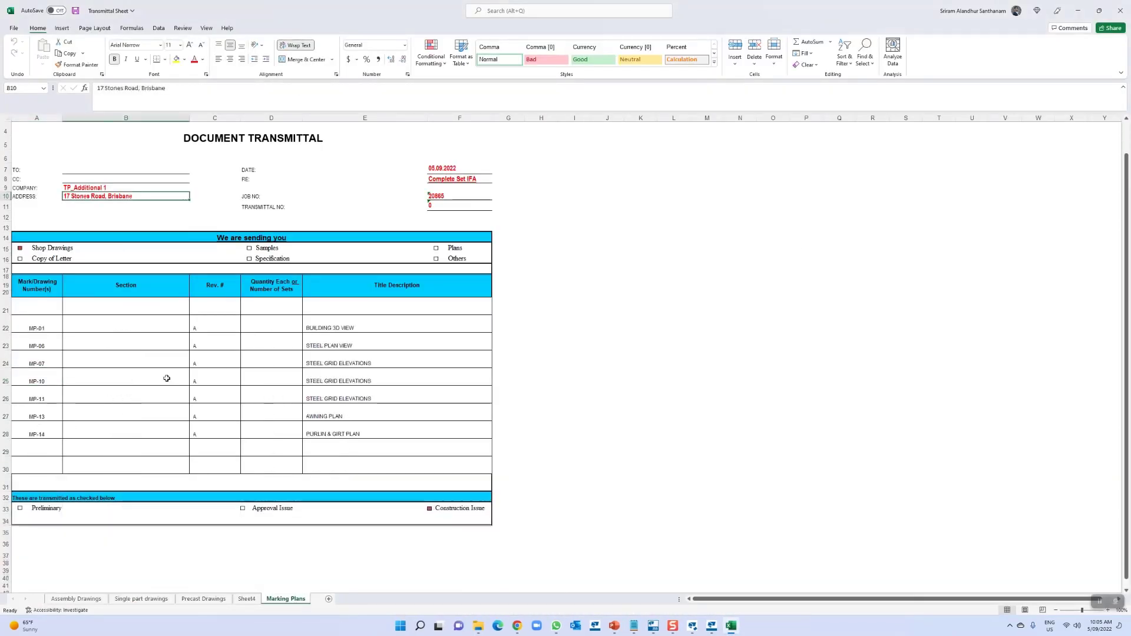
left_click(34, 329)
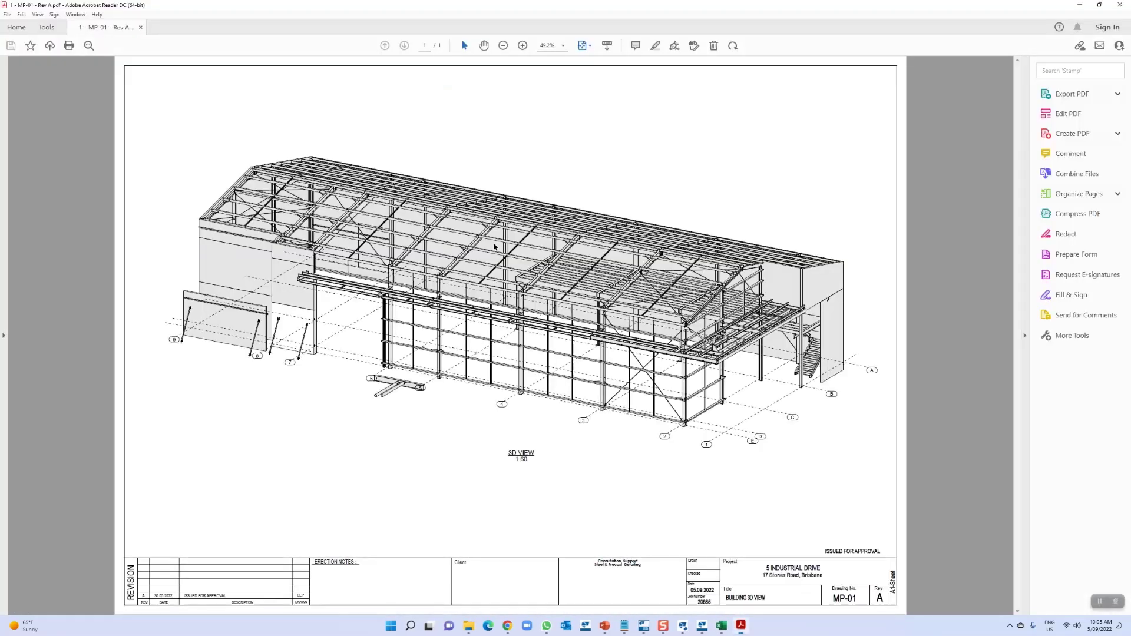
left_click(1119, 5)
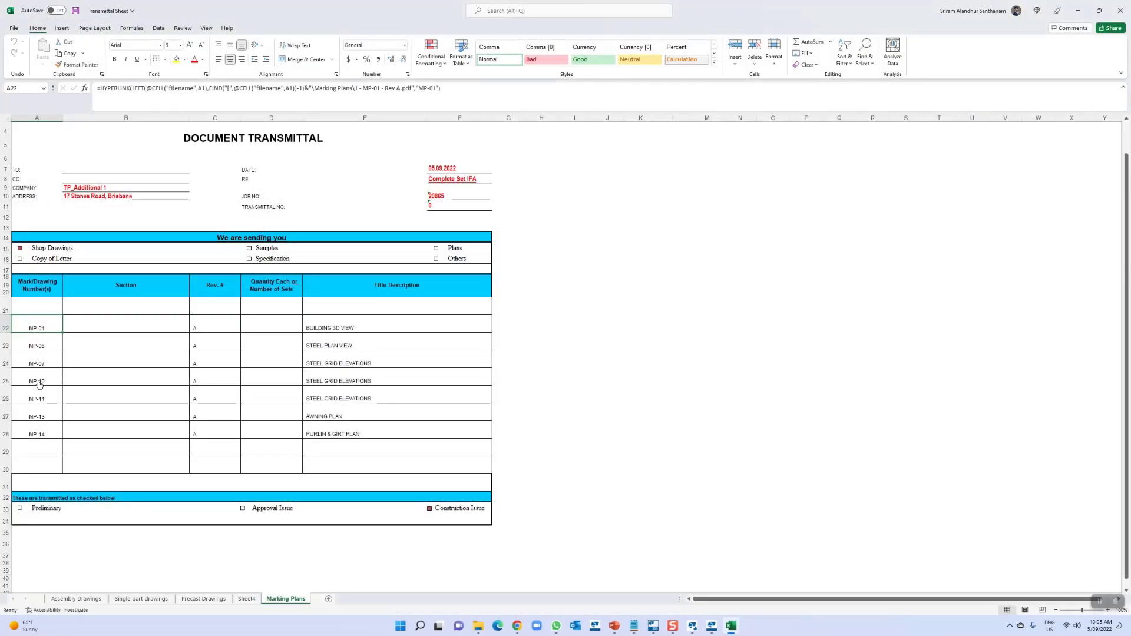
left_click(39, 385)
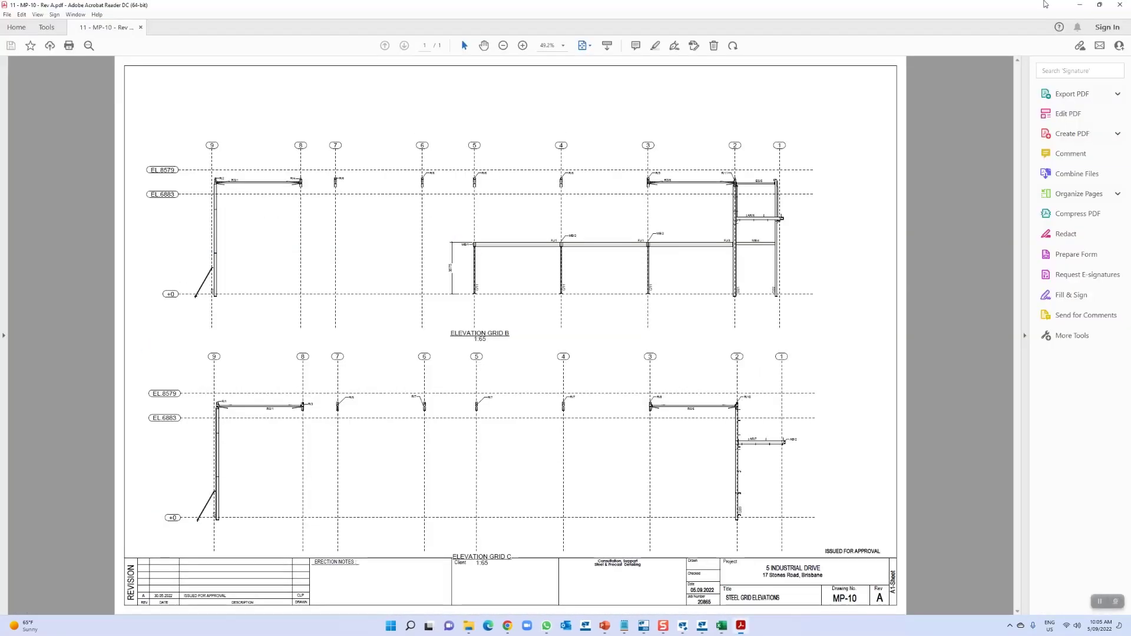
left_click(1120, 4)
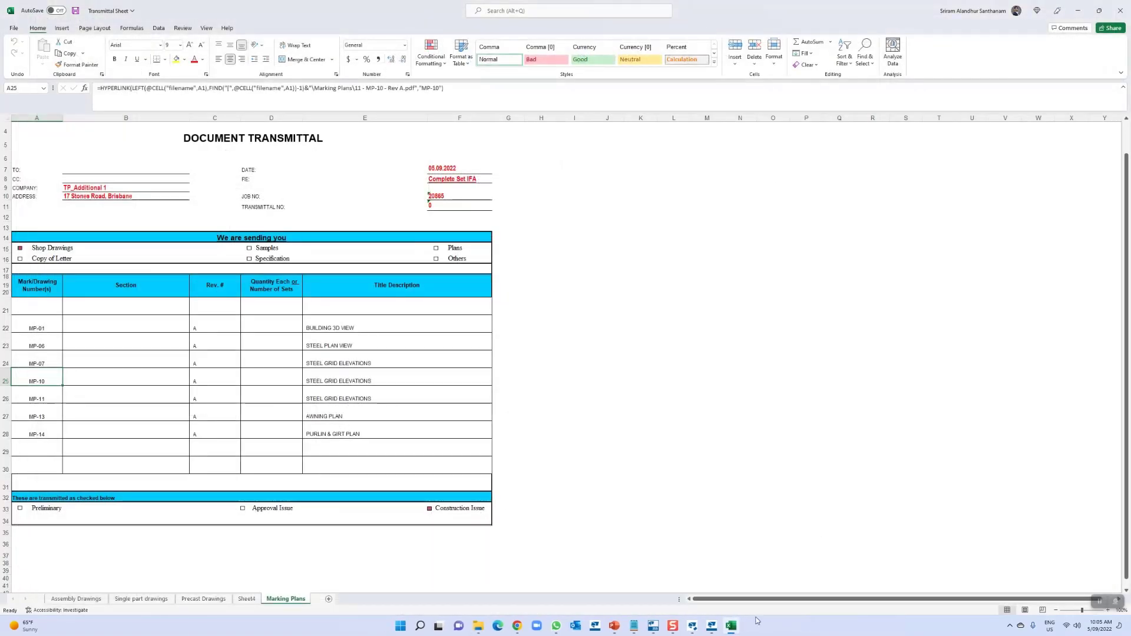
left_click(1126, 5)
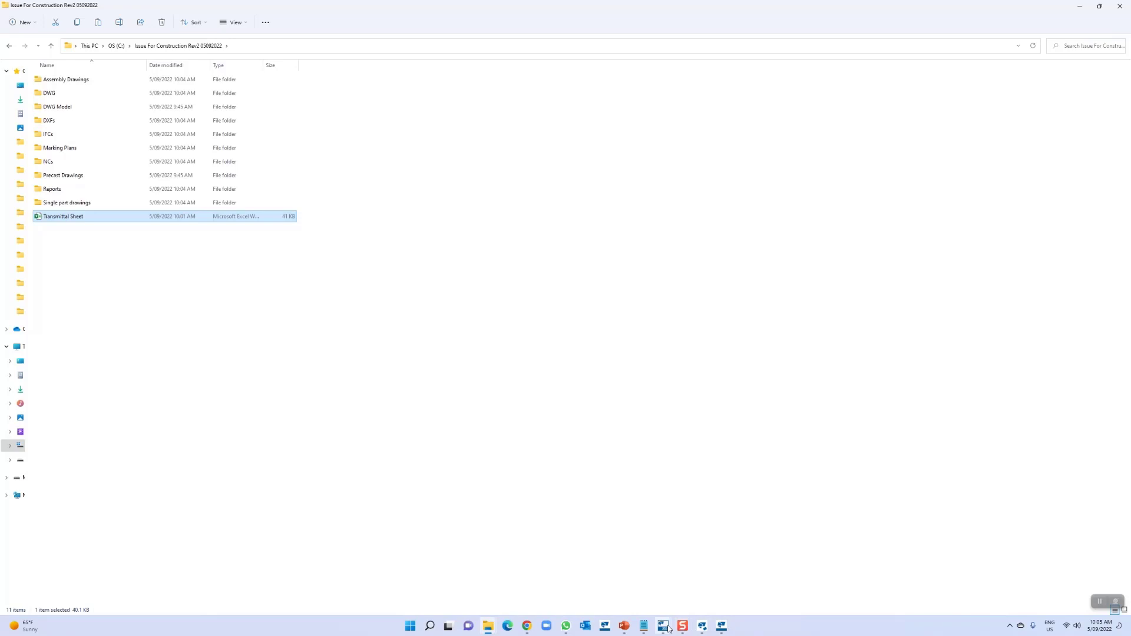
Switch to Tekla Structures and review the processing log of the IBim Transmittal Package
left_click(702, 628)
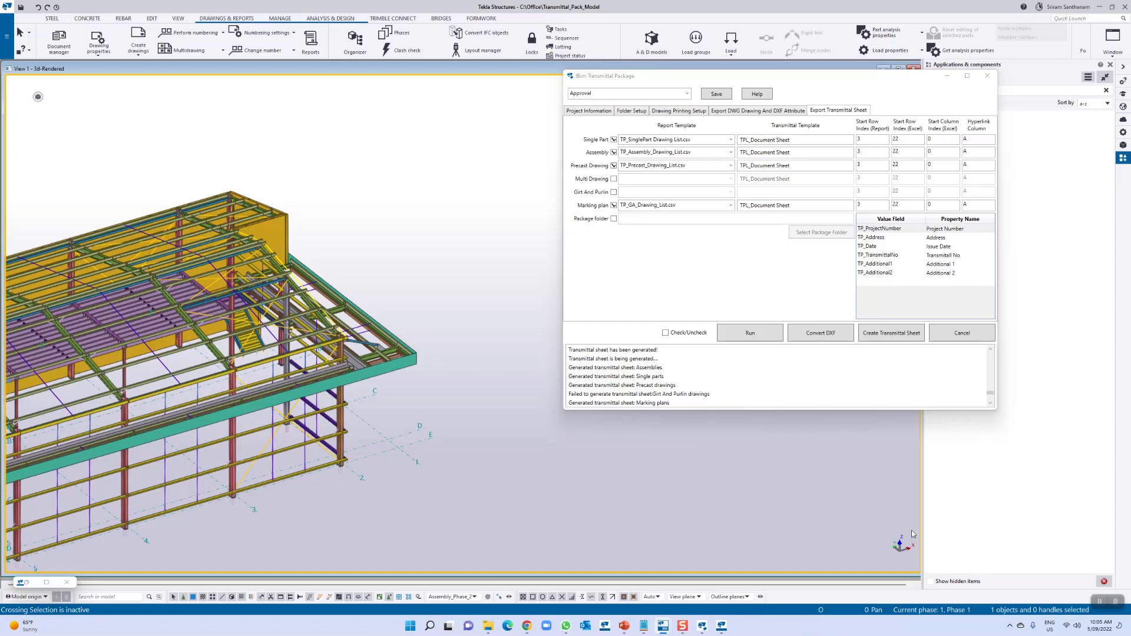
scroll(798, 374, "up", 1)
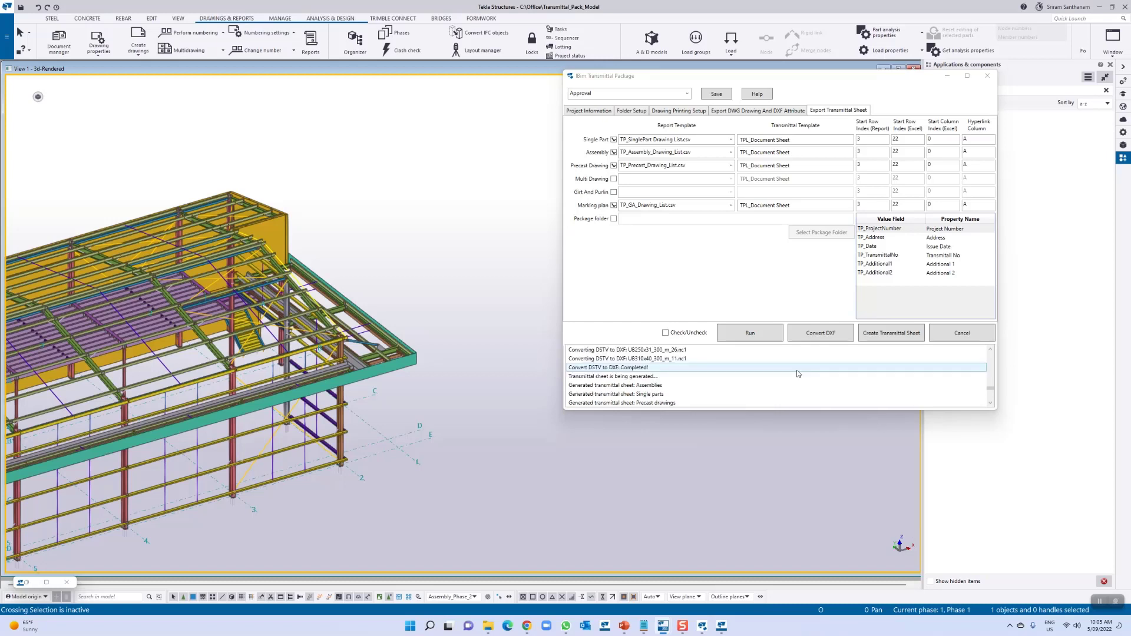